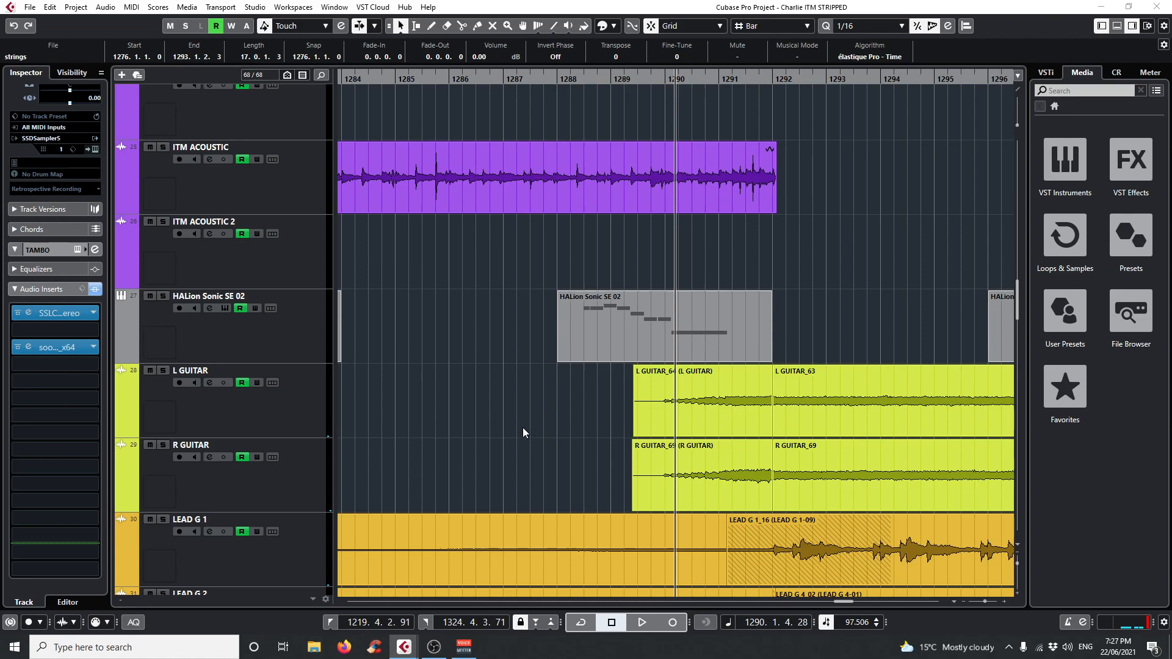
Look through the project's track list, from the guitar and harmony tracks down to the FX channels.
scroll(524, 430, down, 6)
scroll(511, 421, down, 10)
scroll(510, 421, down, 3)
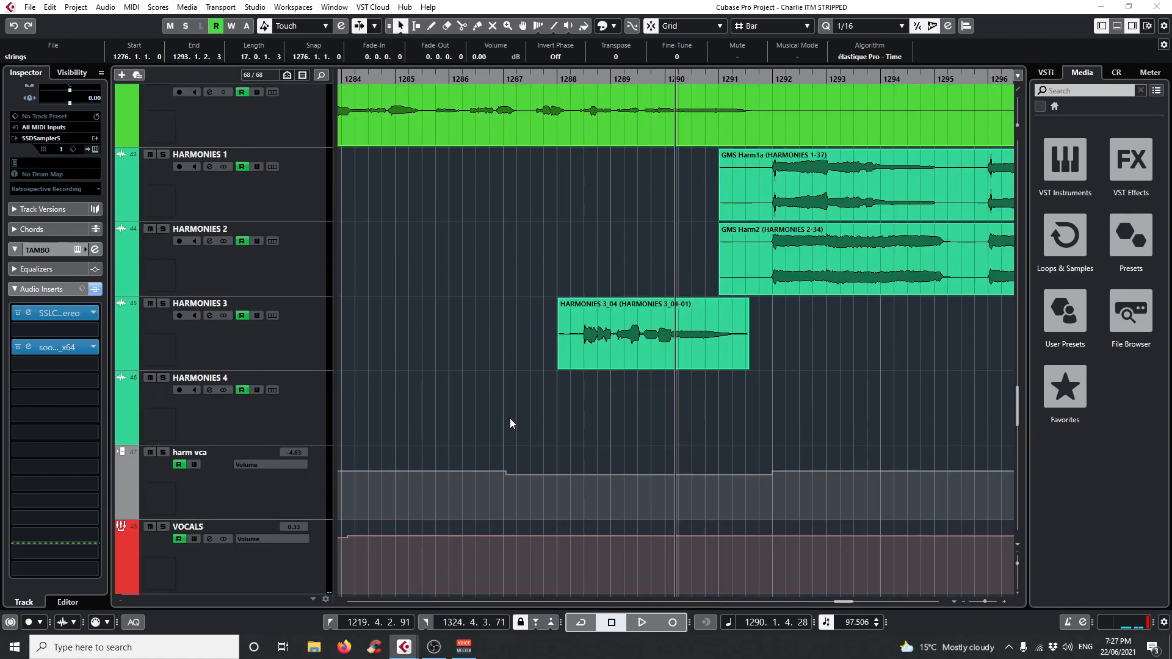
mouse_move(557, 82)
mouse_down()
mouse_move(562, 97)
mouse_move(558, 81)
mouse_up()
scroll(615, 322, down, 10)
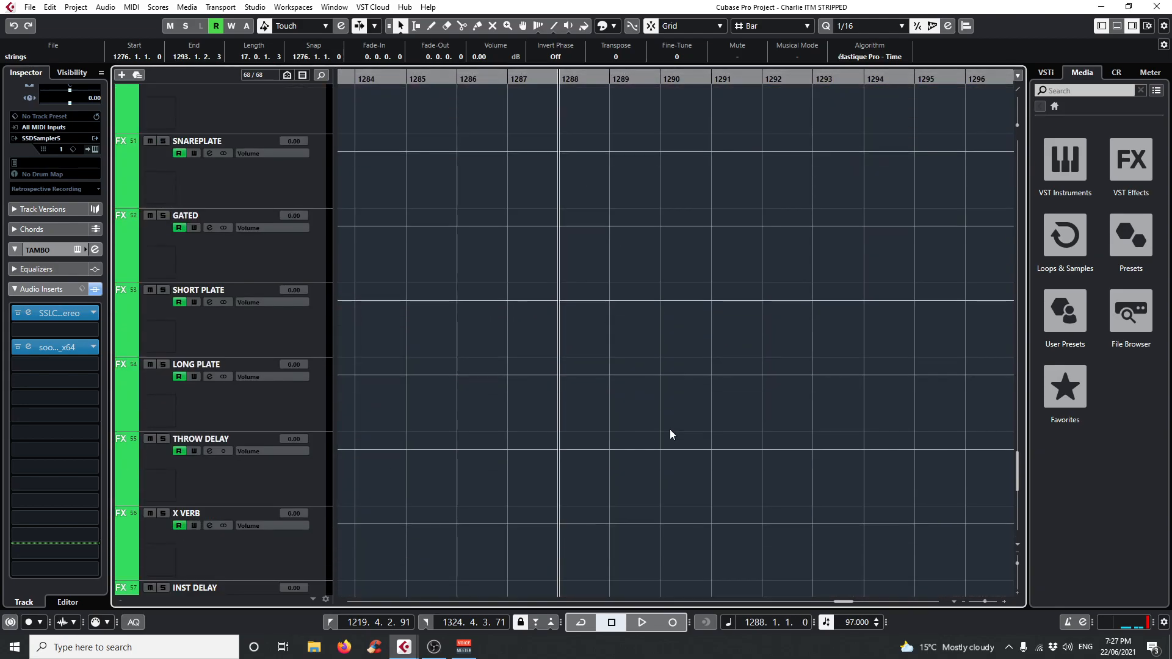
scroll(672, 428, up, 7)
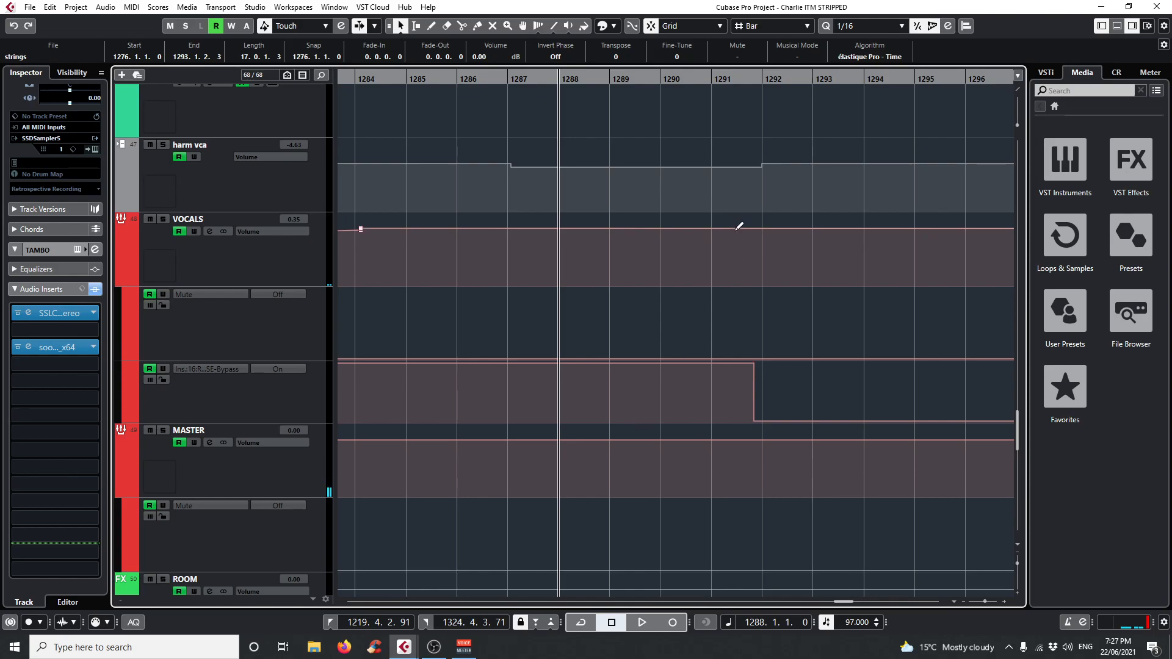
scroll(685, 302, up, 5)
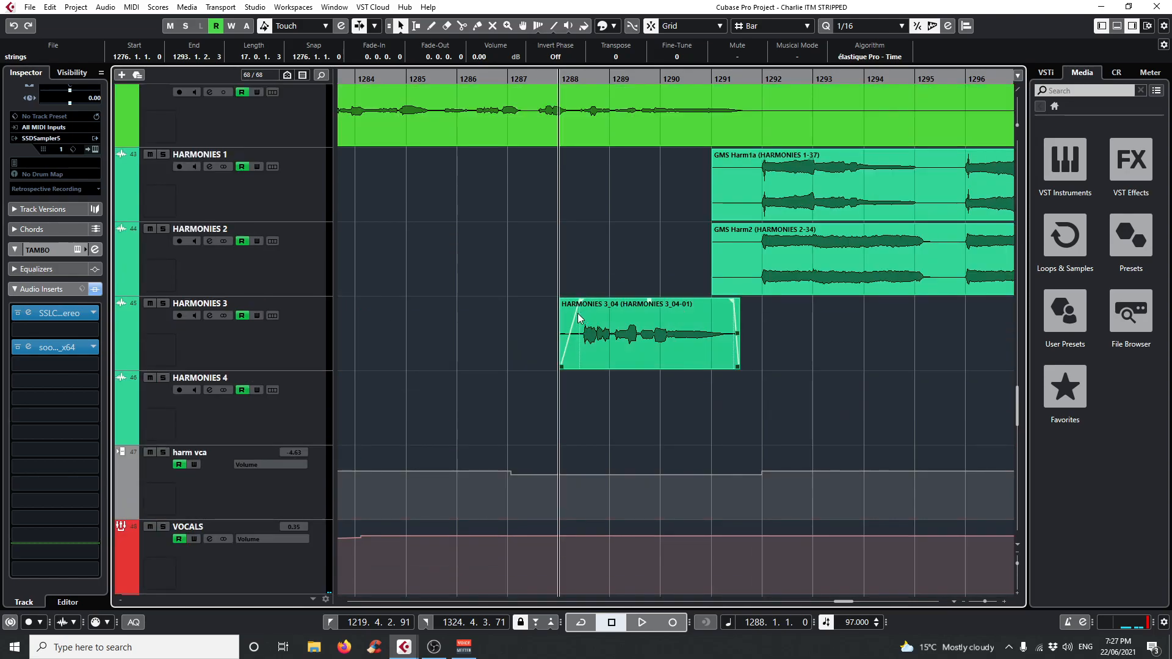
scroll(560, 303, up, 3)
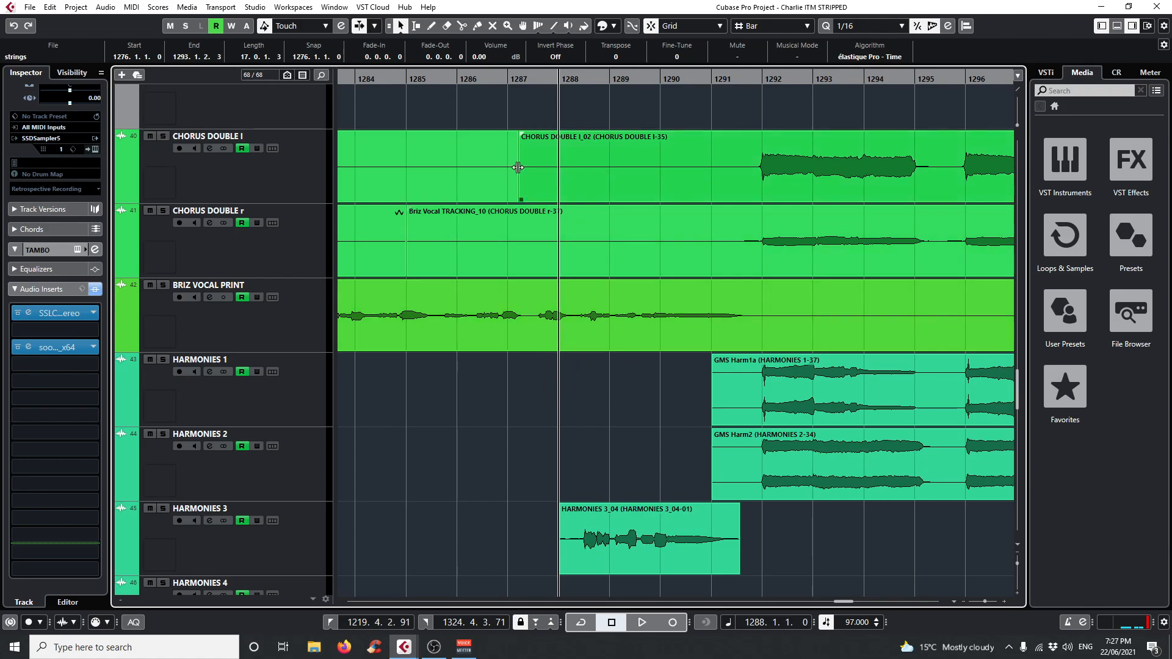
scroll(682, 395, up, 2)
scroll(683, 394, up, 6)
scroll(683, 394, down, 10)
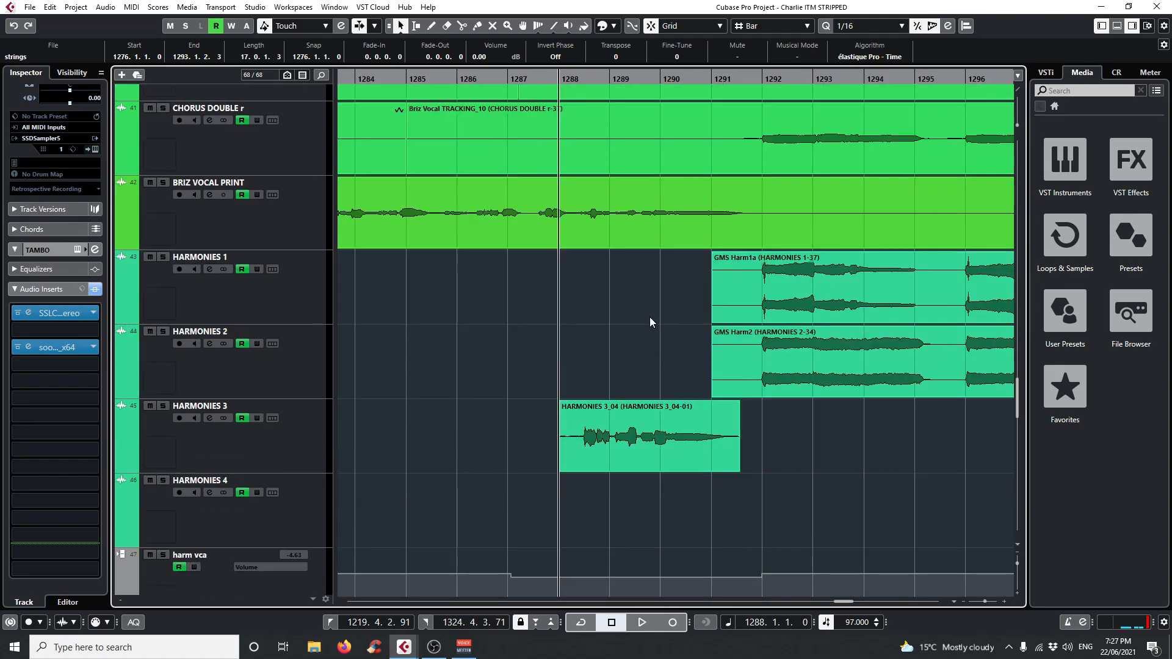
scroll(420, 452, down, 15)
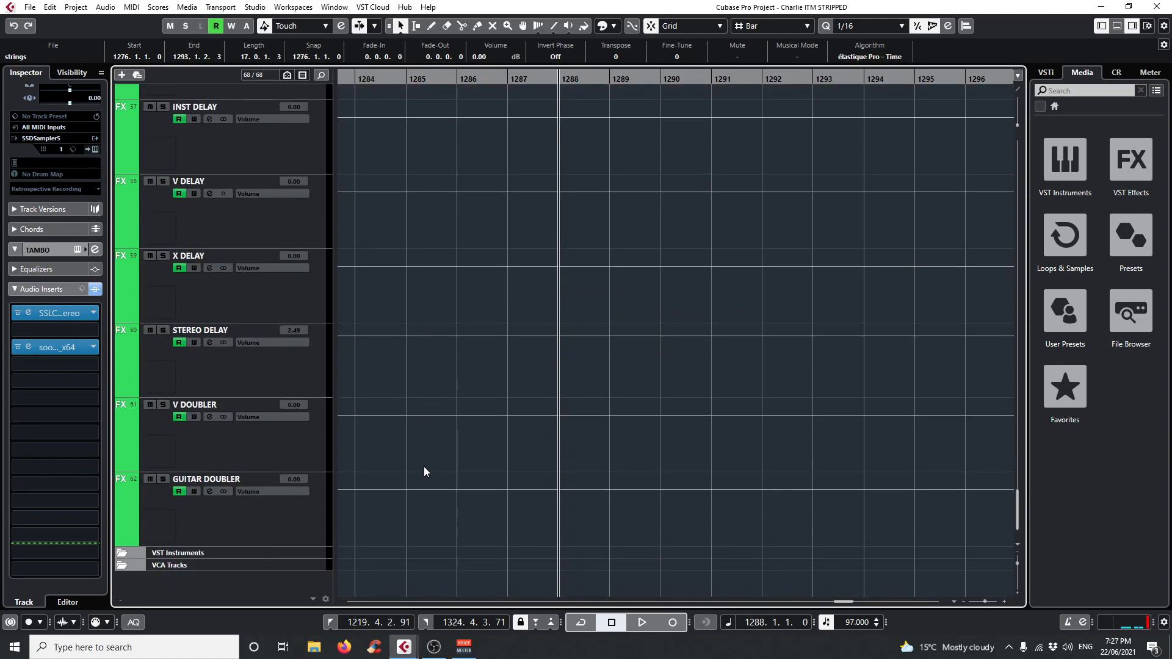
Open the Slate Digital FG-X insert on the MASTER track, switch its bypass on and off, and close the plug-in.
scroll(424, 467, up, 10)
click(301, 285)
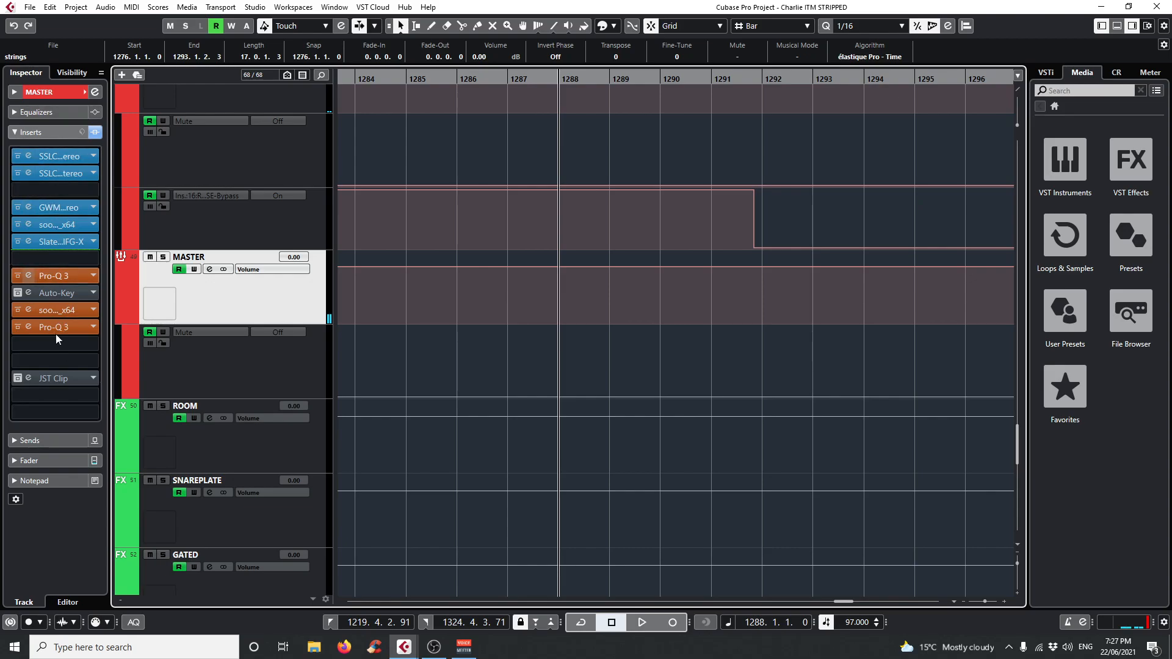
click(28, 242)
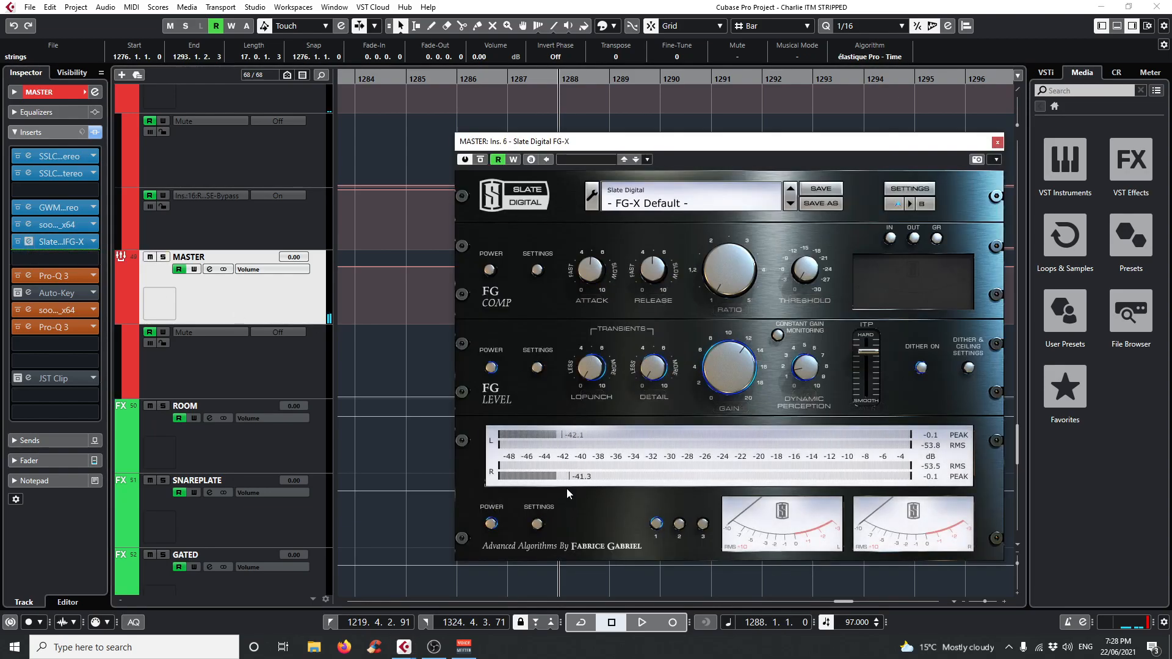
click(480, 160)
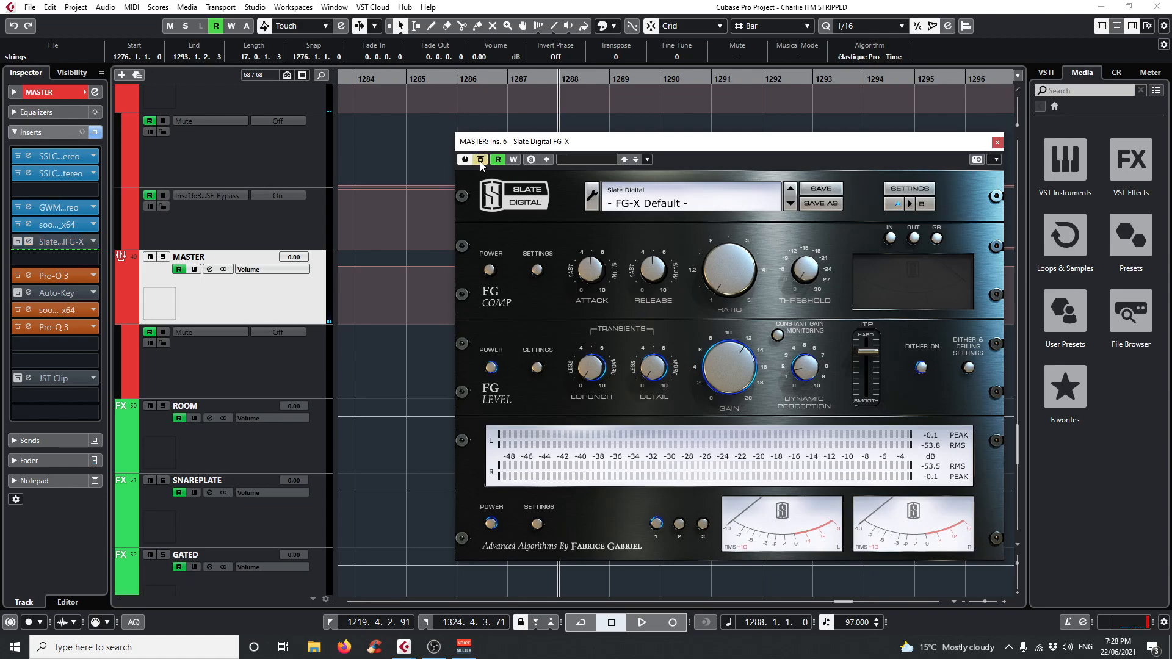
click(481, 163)
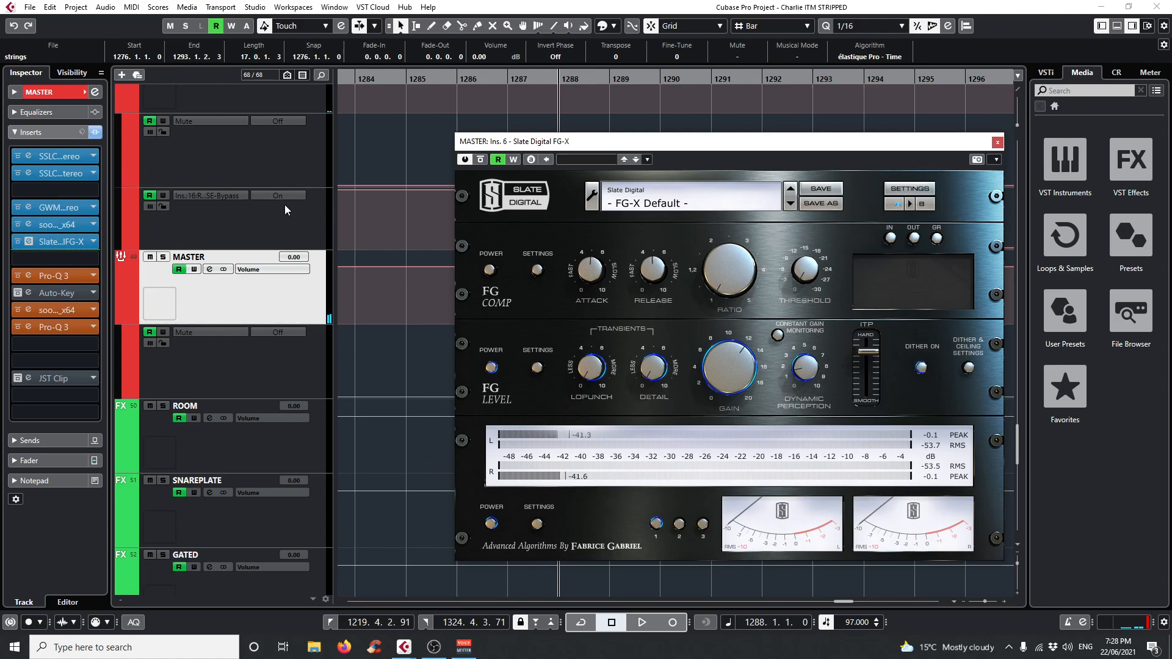
click(997, 141)
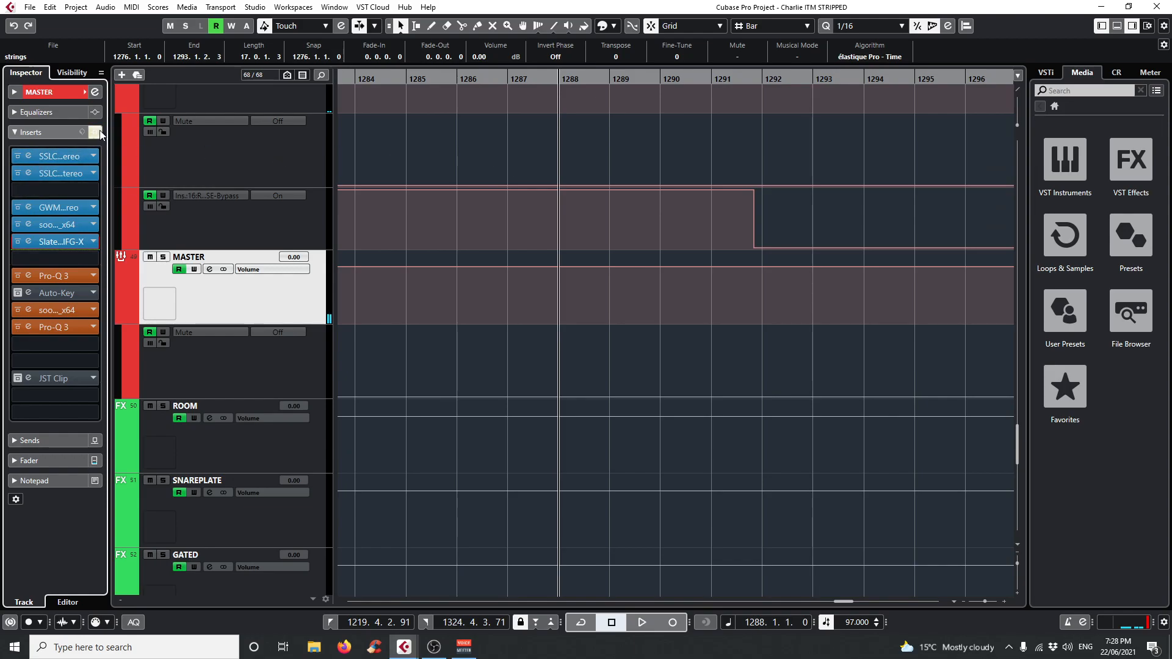
Move the playhead to bar 1292 and bypass all inserts on the MASTER track.
drag(565, 80, 611, 80)
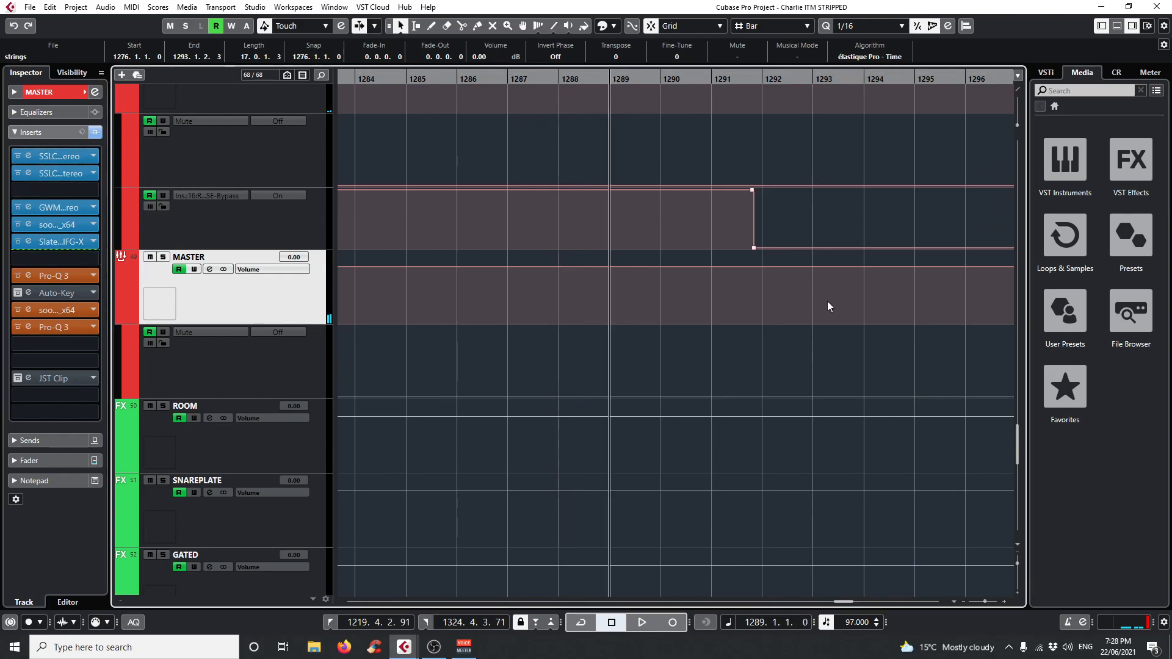
scroll(826, 421, up, 5)
click(755, 80)
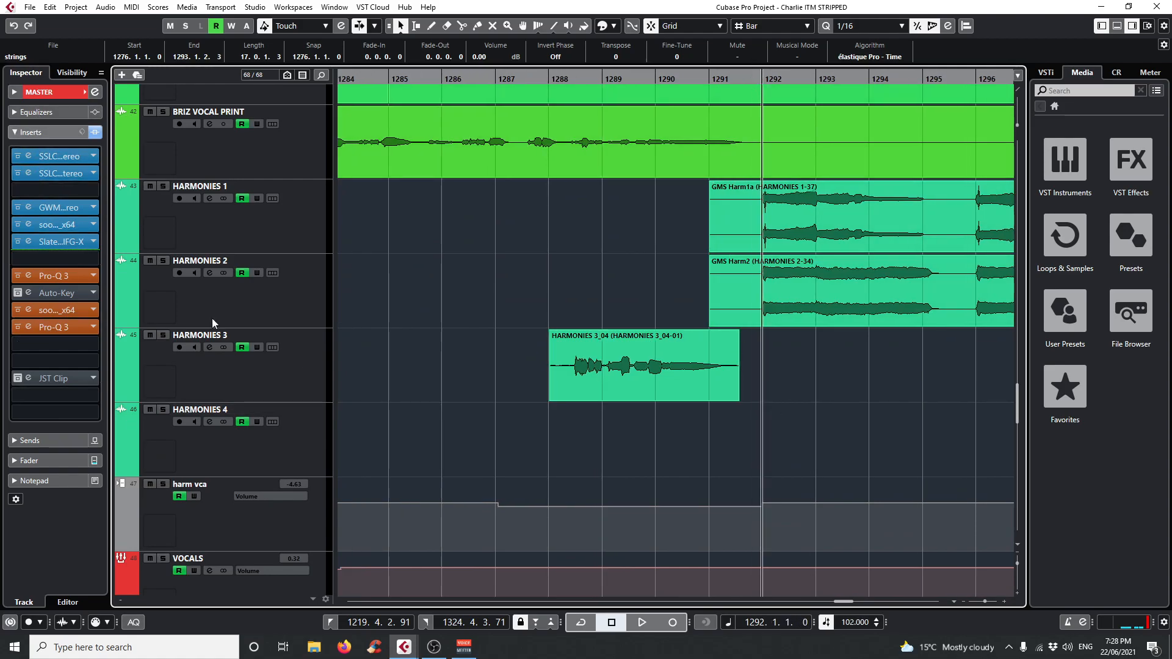
scroll(574, 230, down, 3)
scroll(573, 231, up, 2)
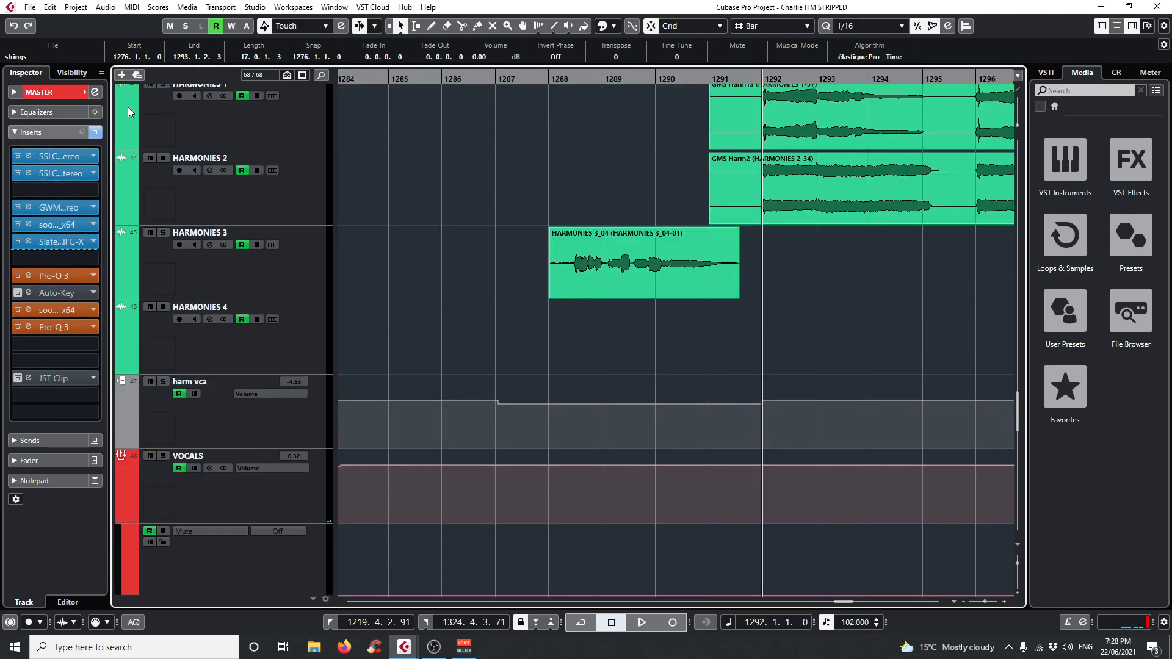
click(96, 133)
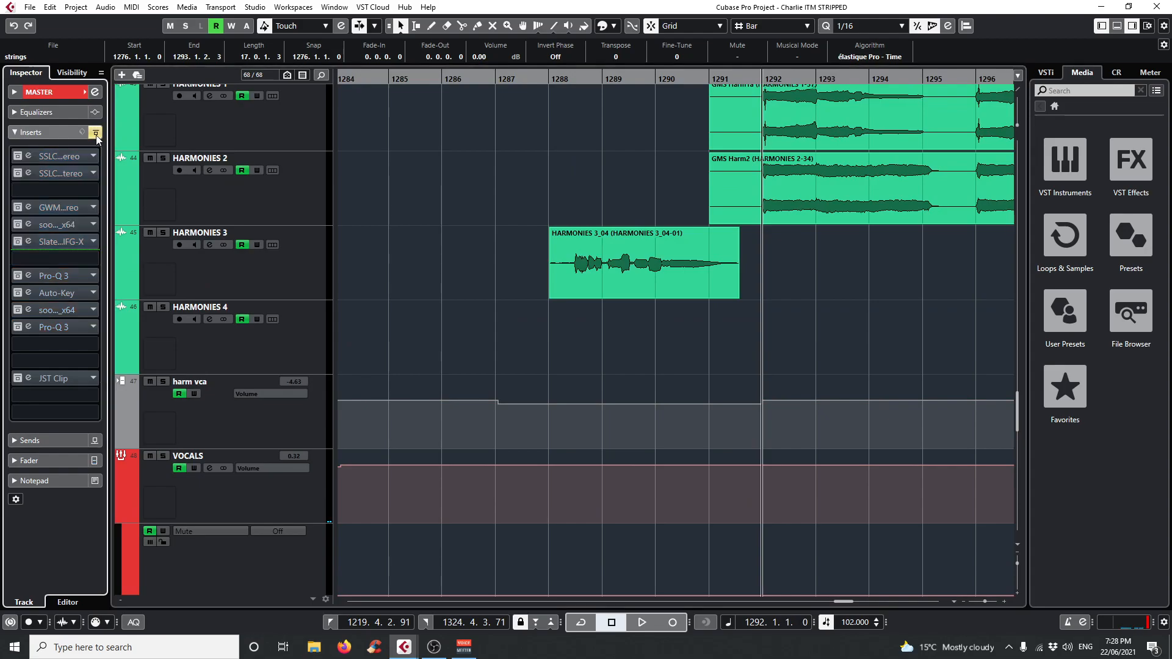
click(96, 133)
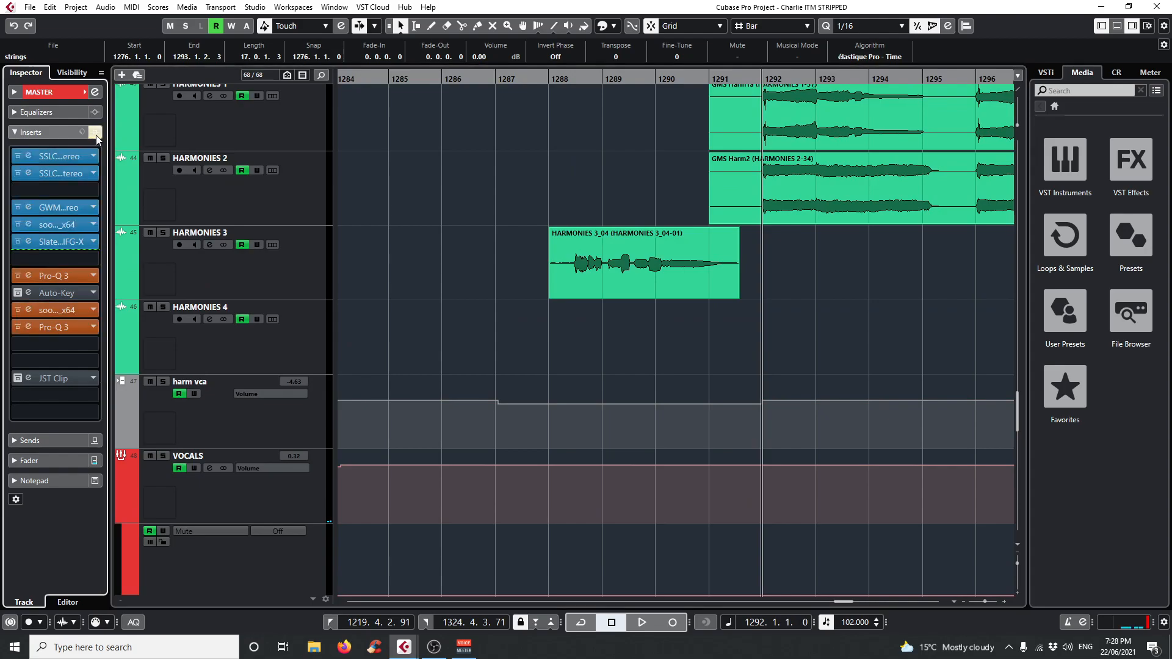
click(96, 134)
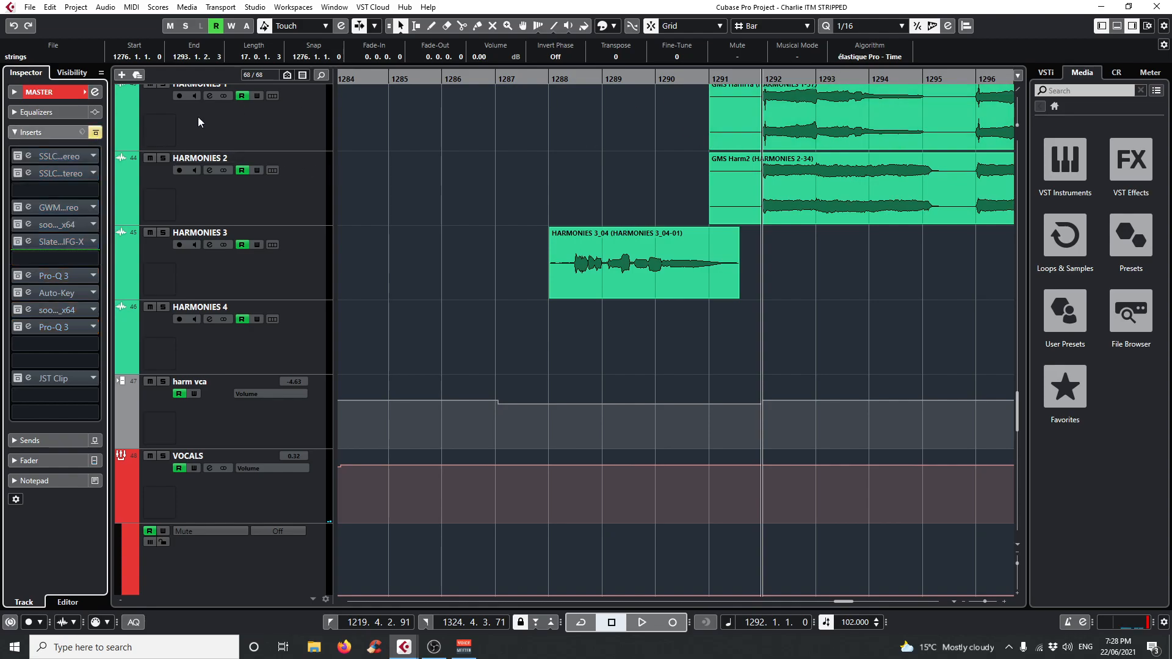
Play the section around bar 1292 and compare the MASTER track with its inserts active and bypassed, leaving them active and stopping playback.
click(724, 77)
key(space)
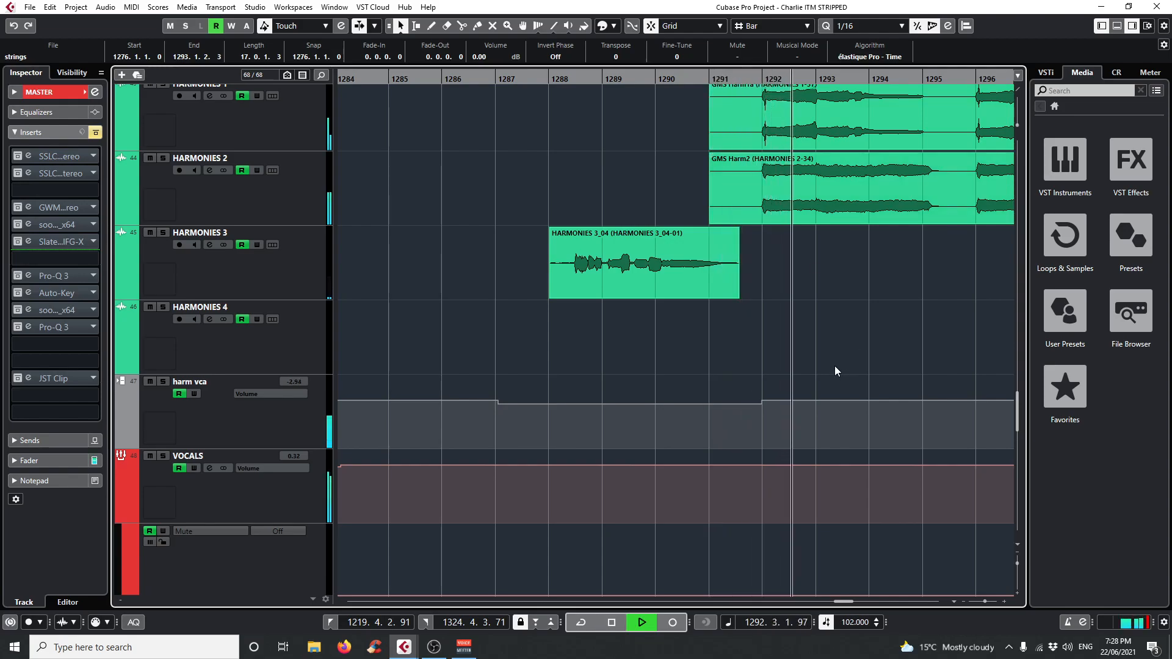
click(97, 134)
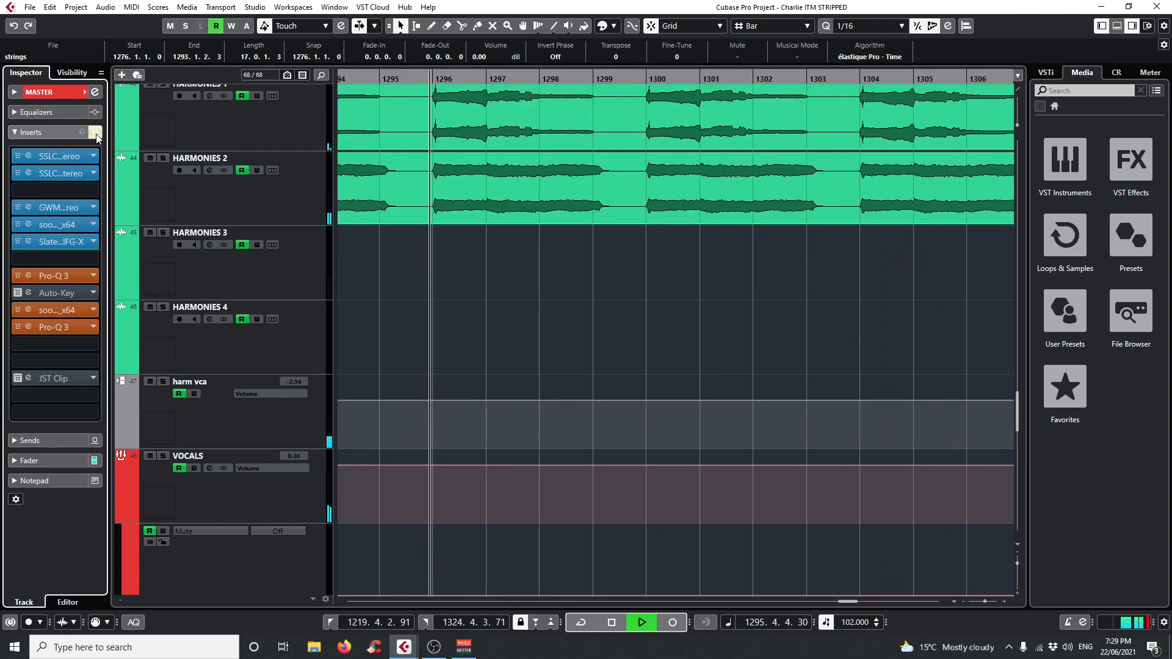
click(97, 134)
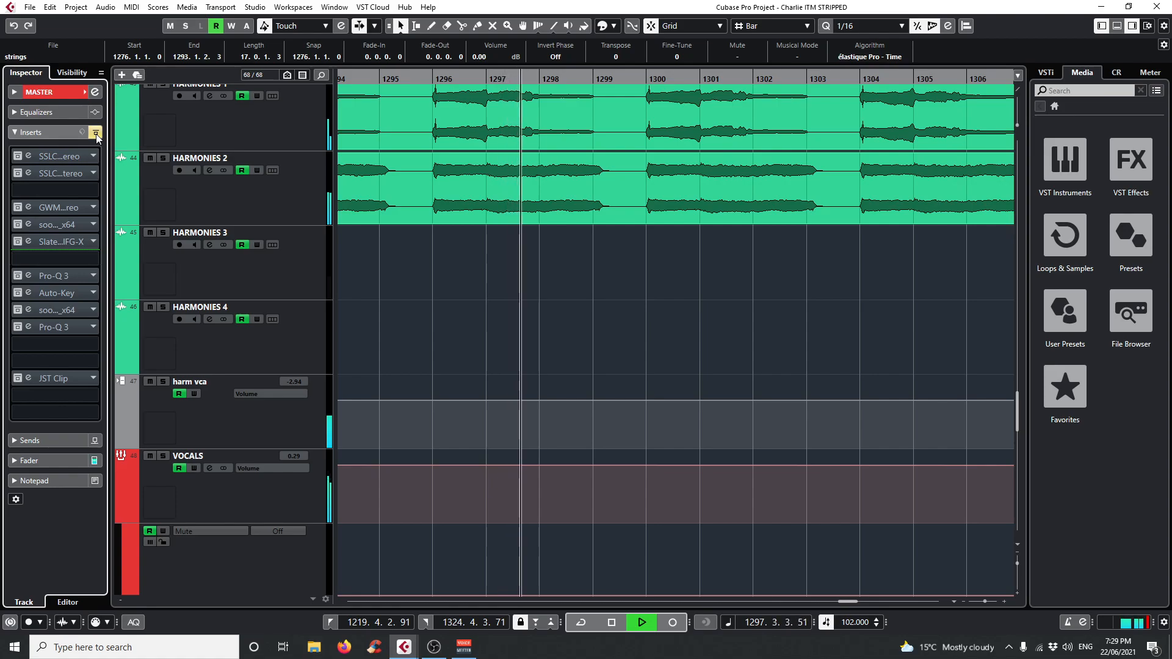
click(97, 134)
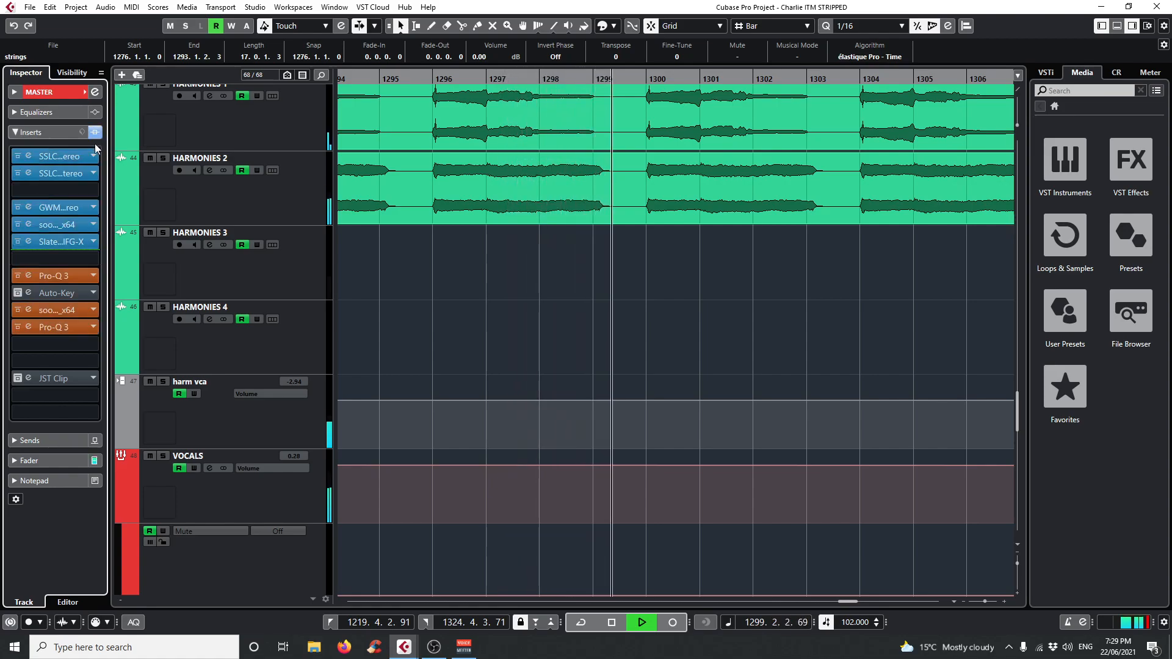
key(space)
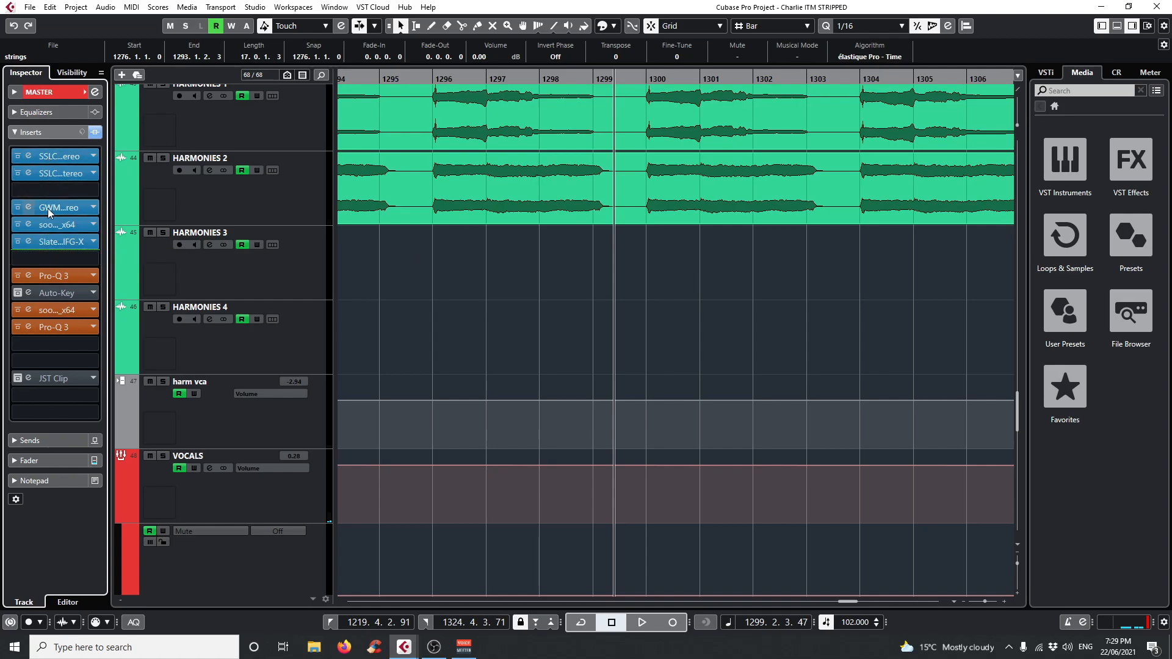
Open the SSLChannel Stereo insert on the MASTER track, examine its high- and low-frequency EQ settings, and close it.
click(32, 155)
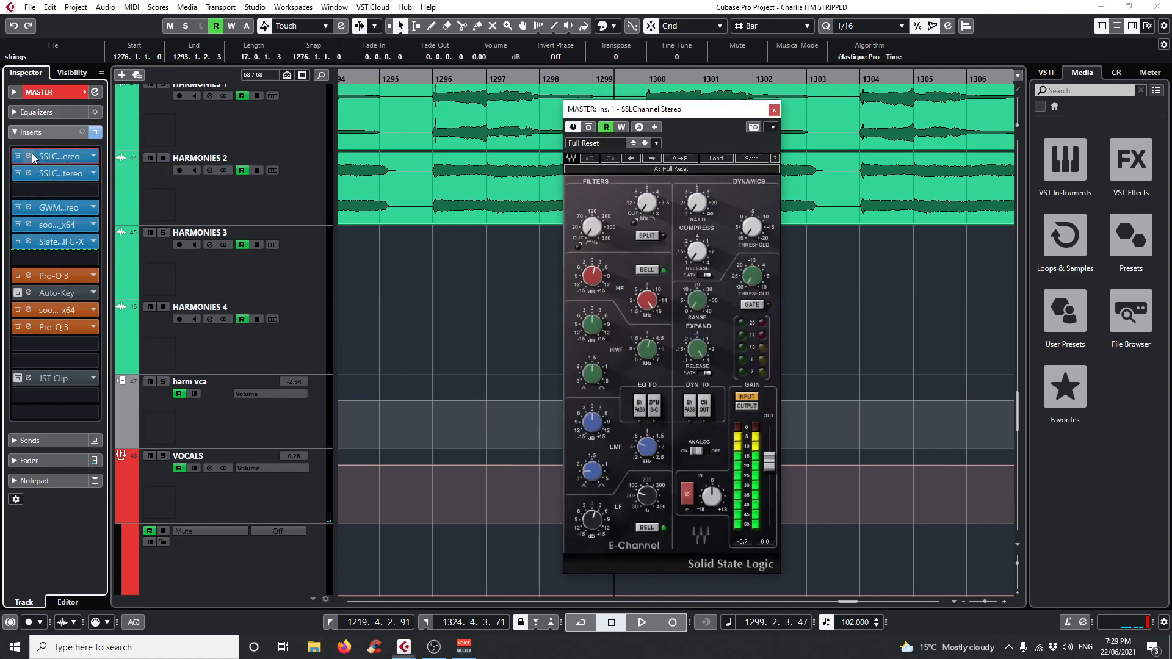
drag(668, 111, 614, 102)
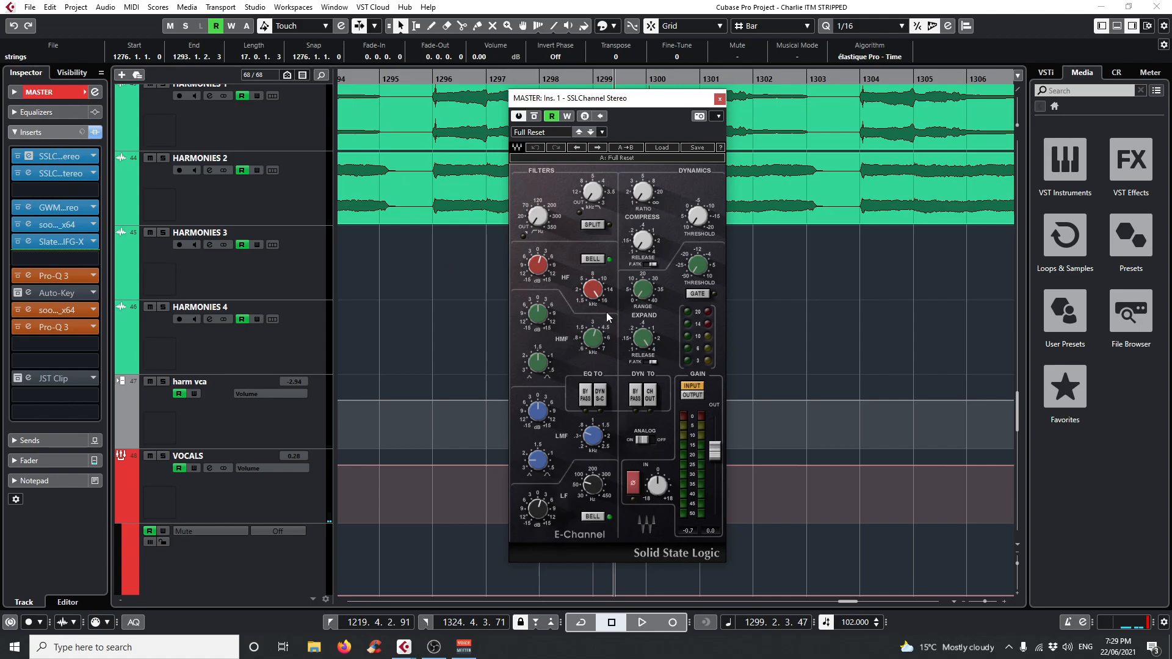
drag(547, 281, 539, 271)
mouse_move(598, 294)
mouse_move(541, 271)
mouse_move(540, 511)
click(720, 99)
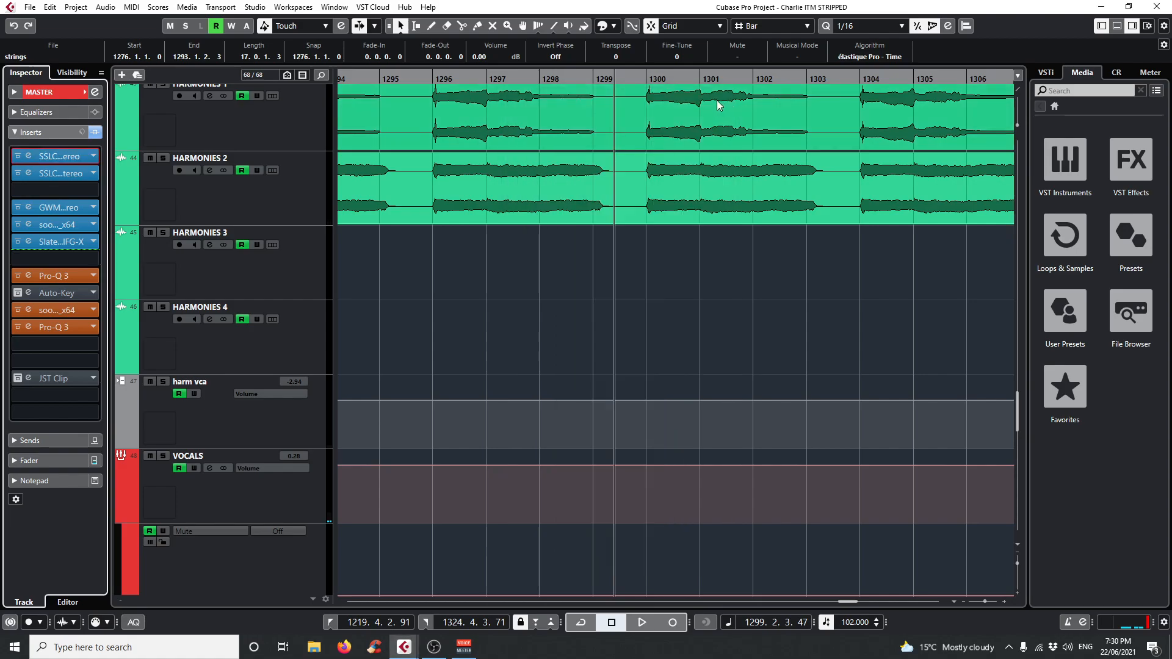
Open the MASTER track's SSLComp Stereo insert, watch its compression meter during playback from bar 1292, check the attack setting, and close it.
click(27, 173)
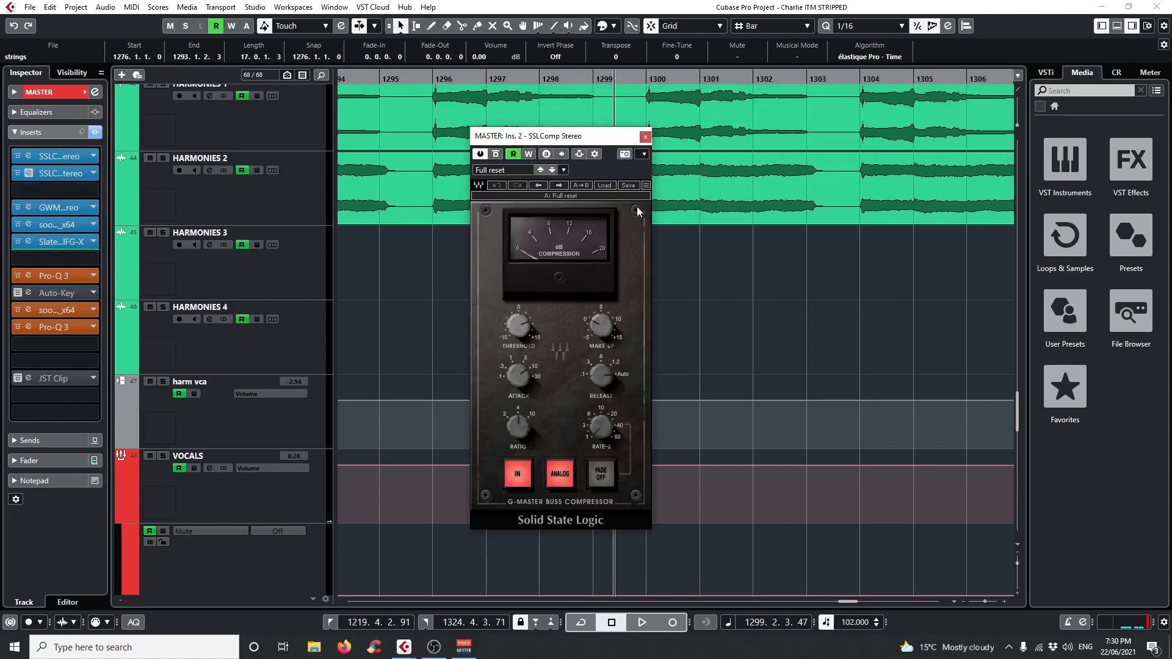
mouse_move(429, 80)
mouse_down()
mouse_move(325, 86)
mouse_move(451, 81)
mouse_move(434, 82)
mouse_up()
key(space)
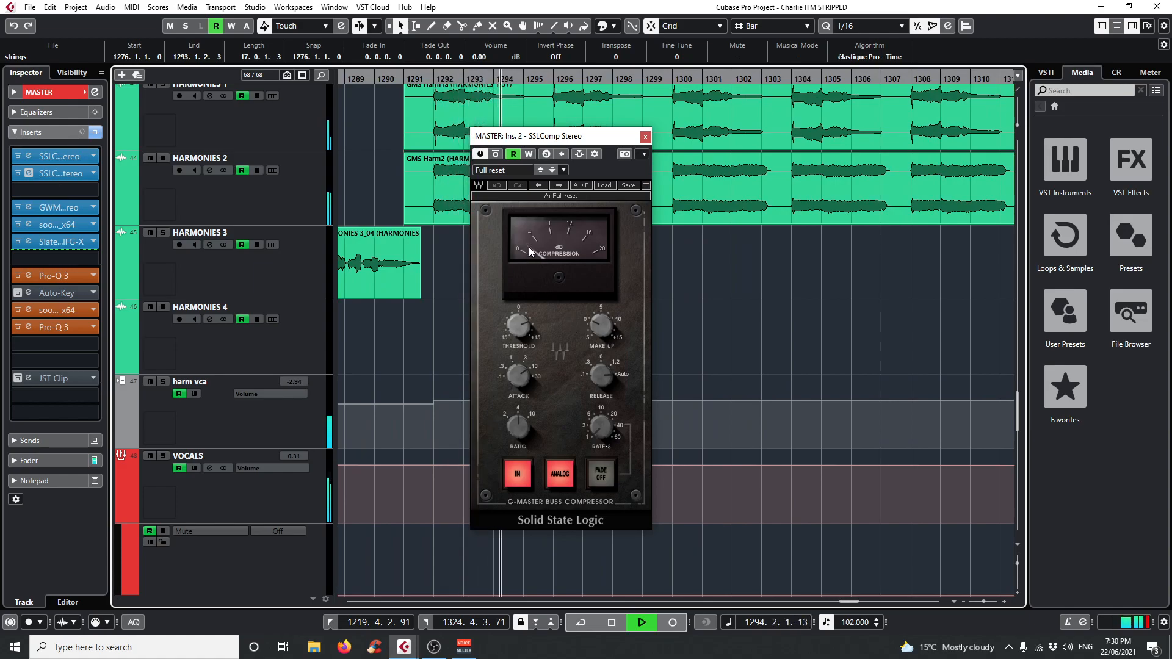
key(space)
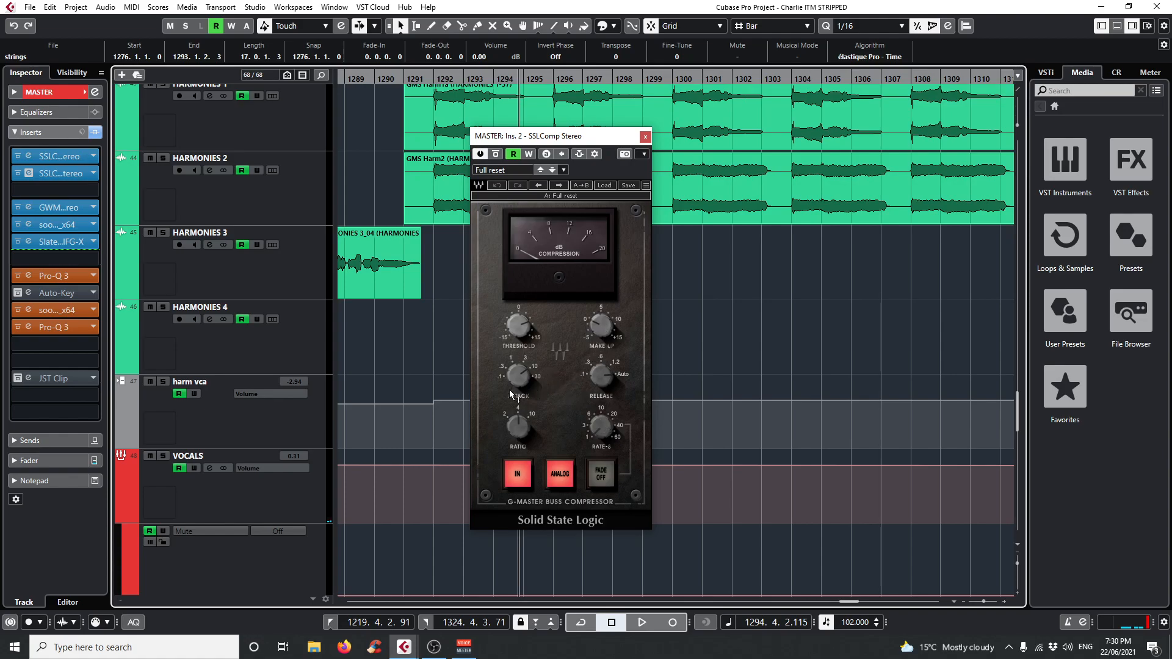
mouse_move(506, 381)
click(645, 136)
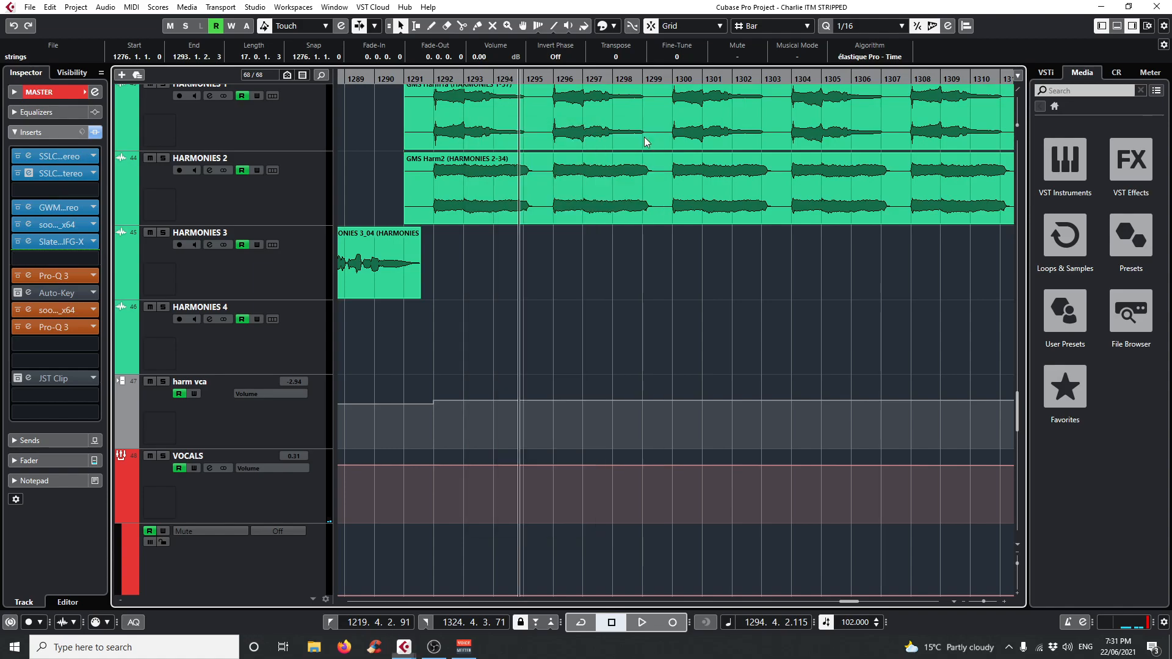
Play from bar 1292 and compare the MASTER track's GW MixCentric Stereo insert active and bypassed, leaving it active and closing it.
click(28, 206)
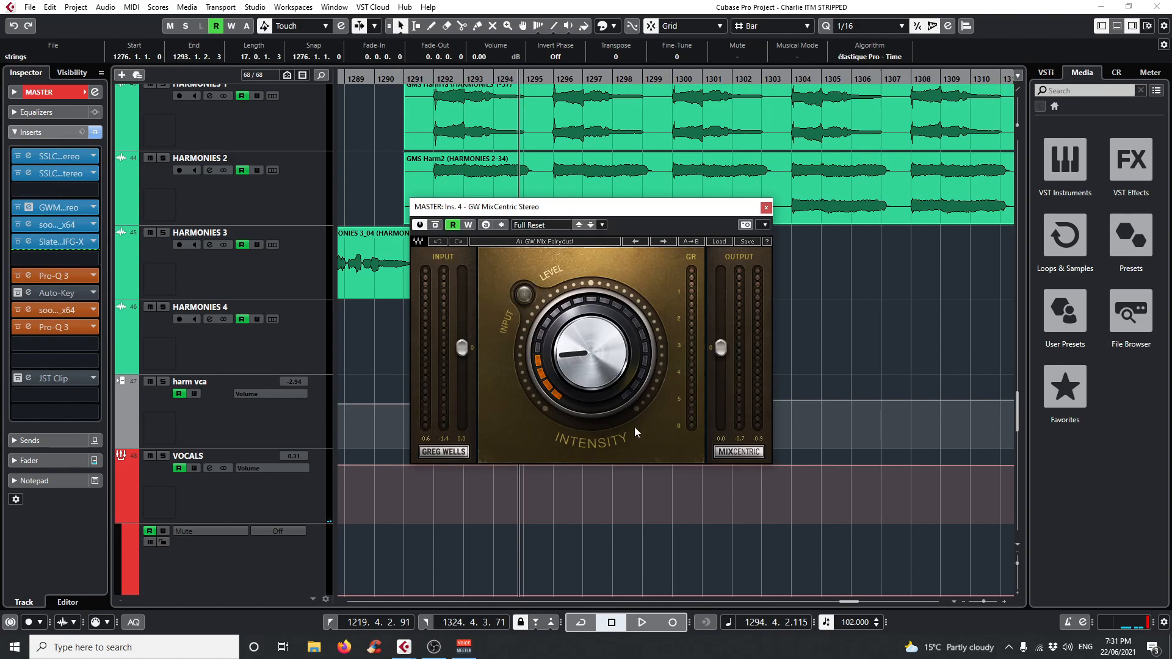
click(433, 80)
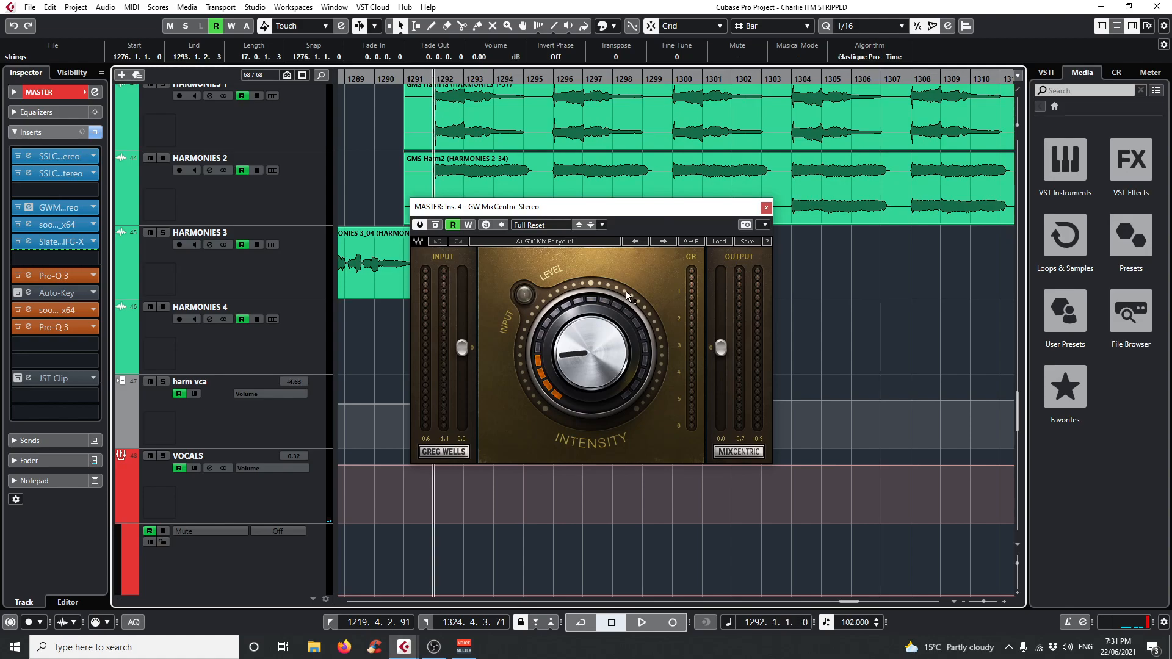
key(space)
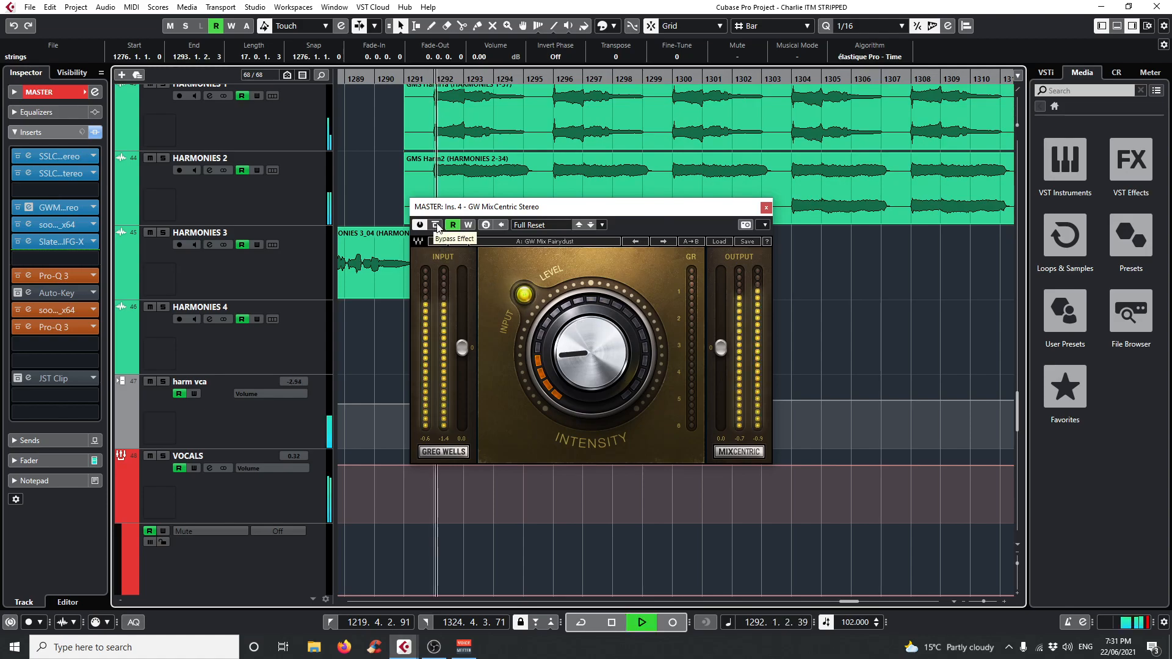
click(435, 225)
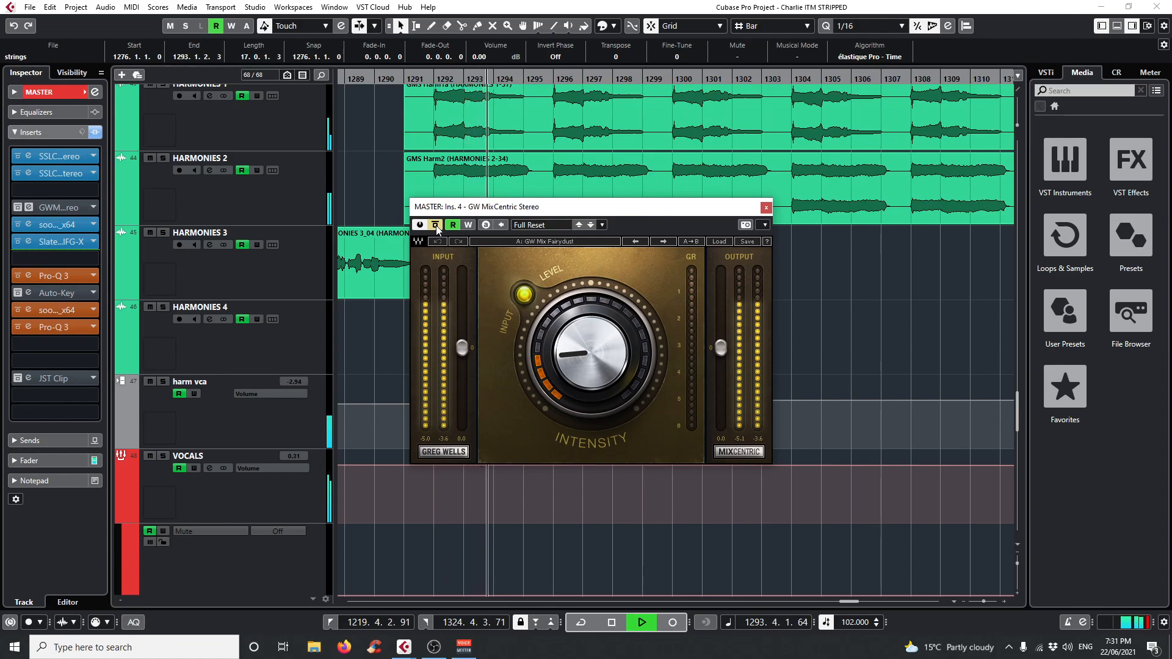
click(436, 226)
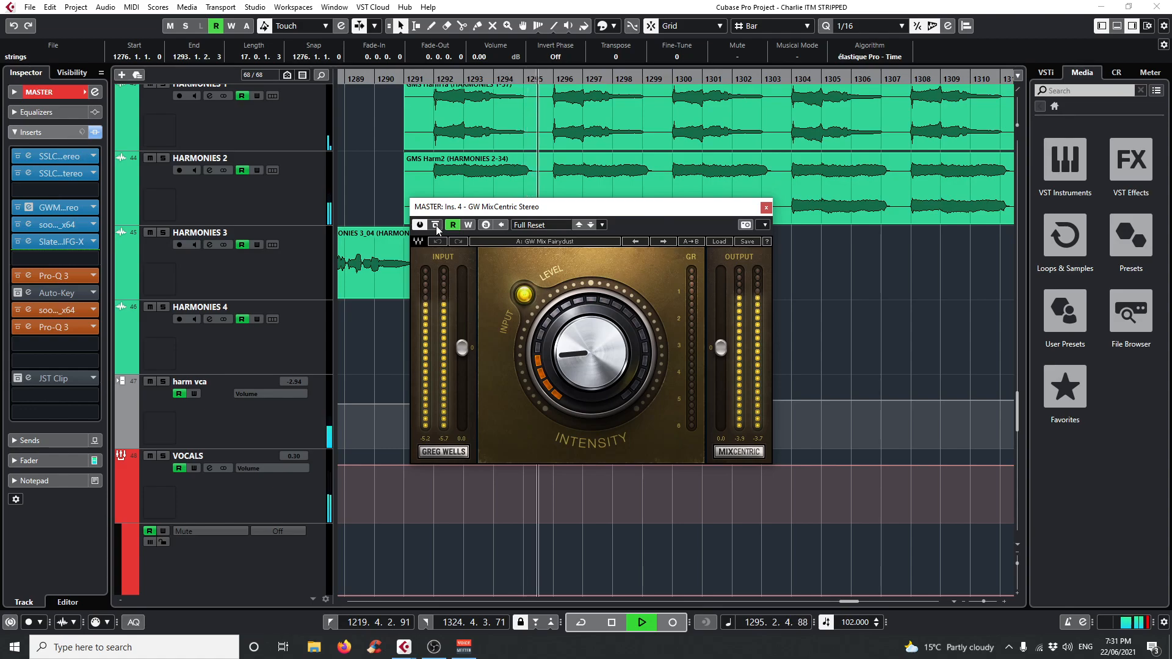
click(436, 226)
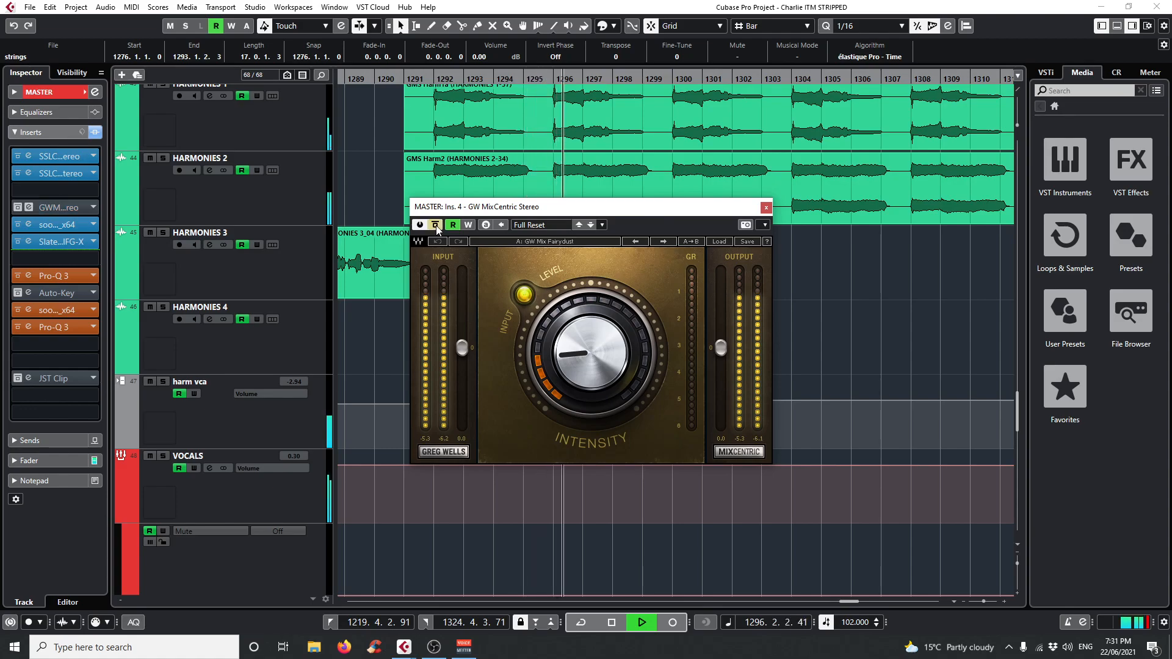
key(space)
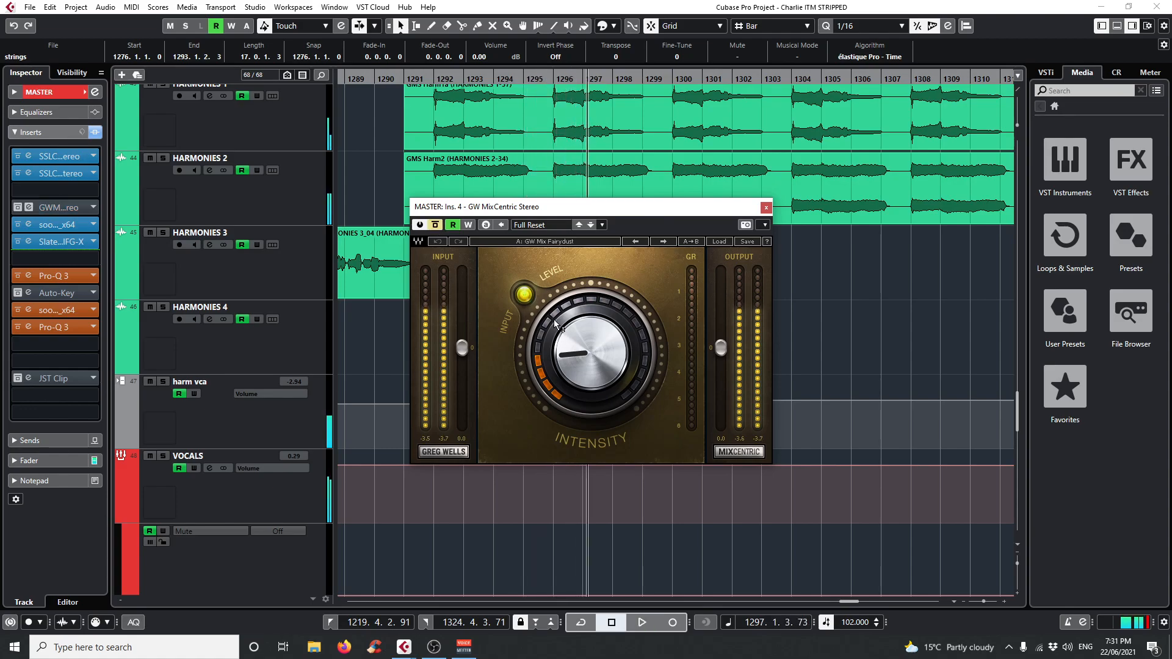
click(436, 227)
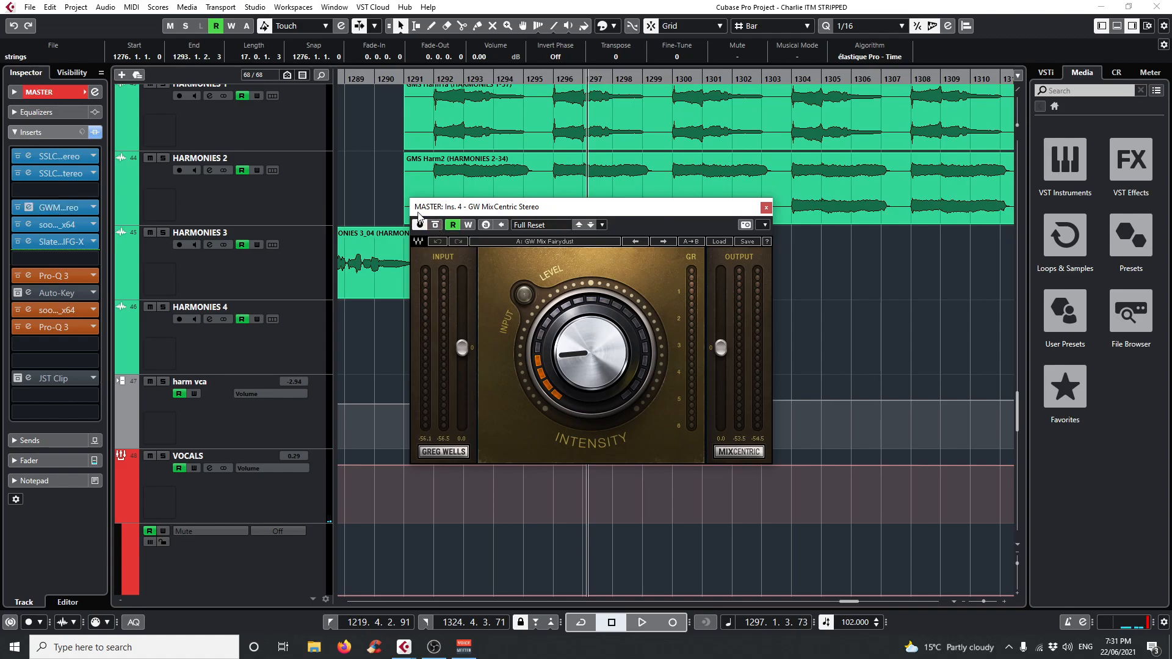
click(766, 208)
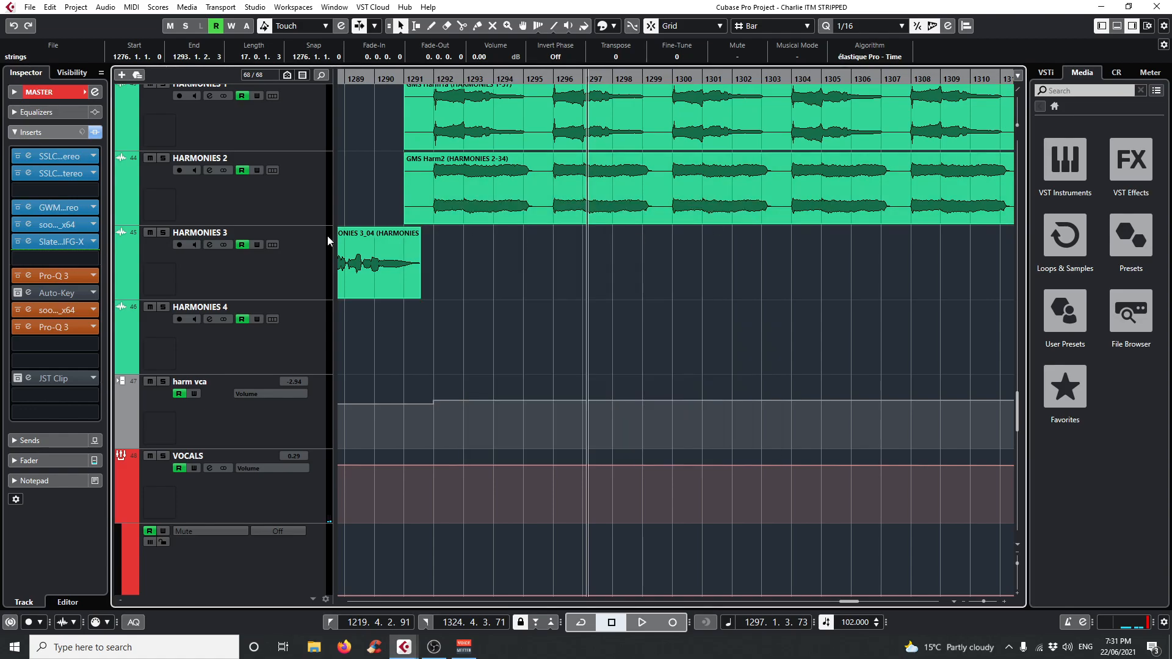
Open the MASTER track's first soothe2 insert and listen to its delta signal during playback from bar 1292, switching delta off again.
click(32, 226)
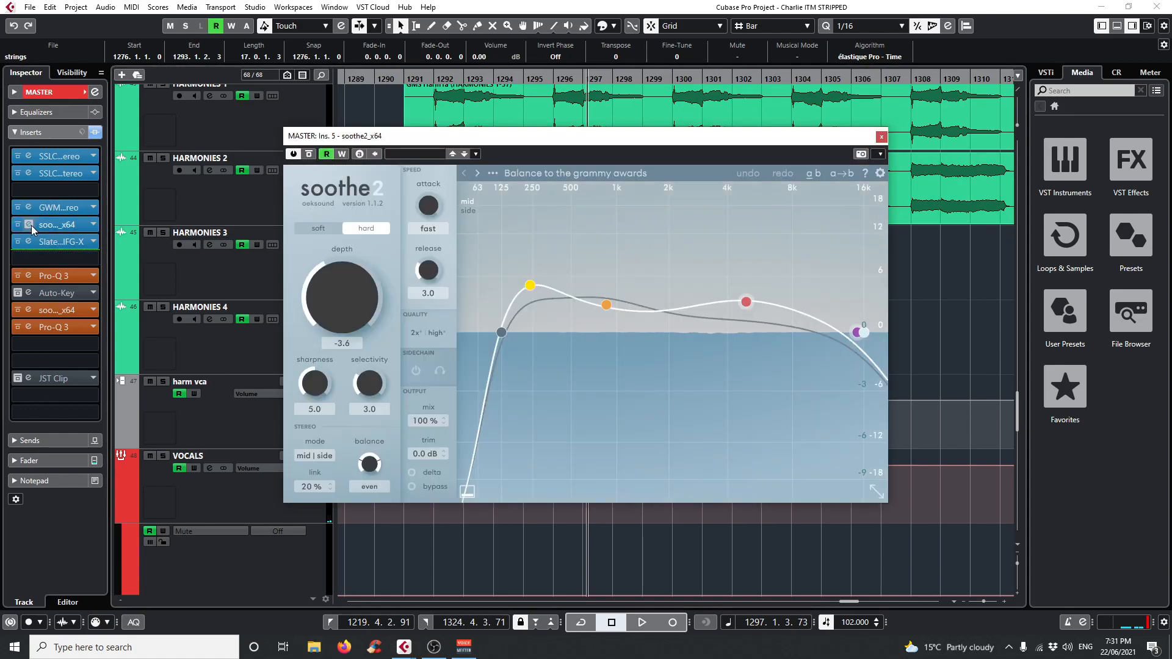
drag(434, 81, 431, 89)
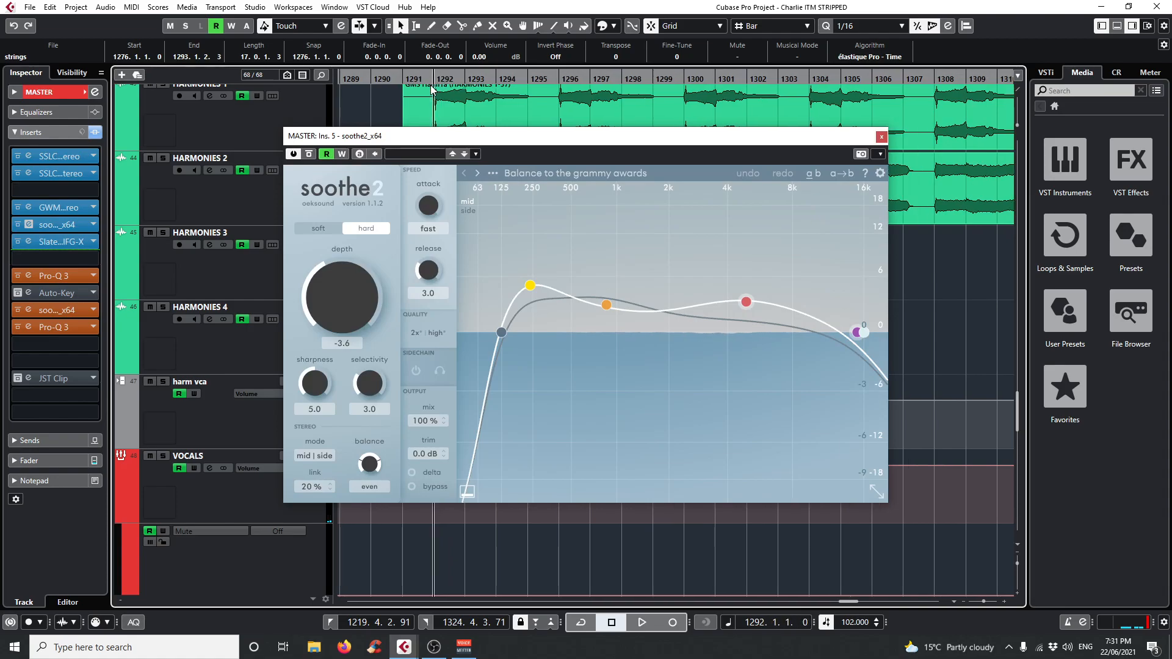
drag(482, 143, 539, 137)
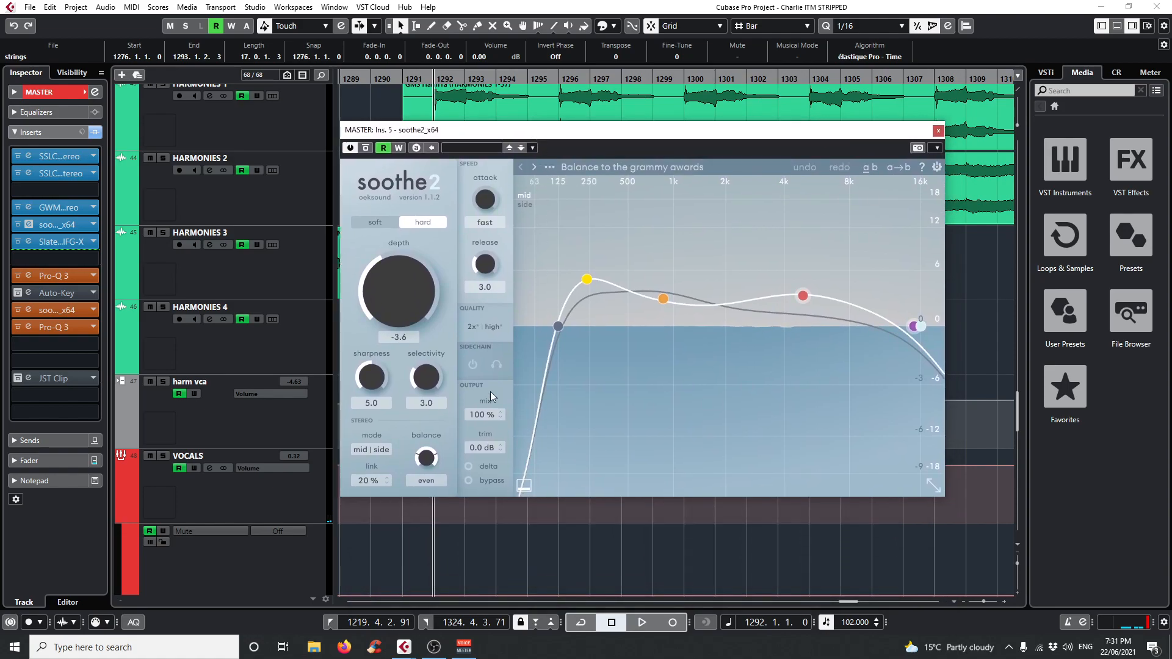
drag(423, 80, 433, 78)
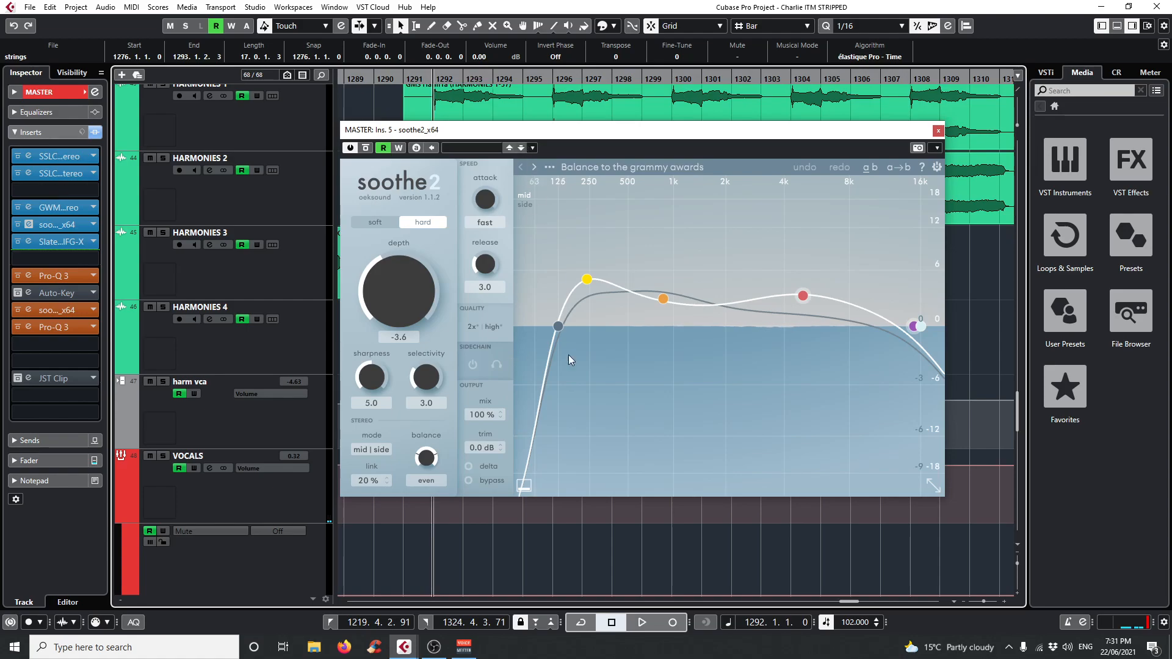
key(space)
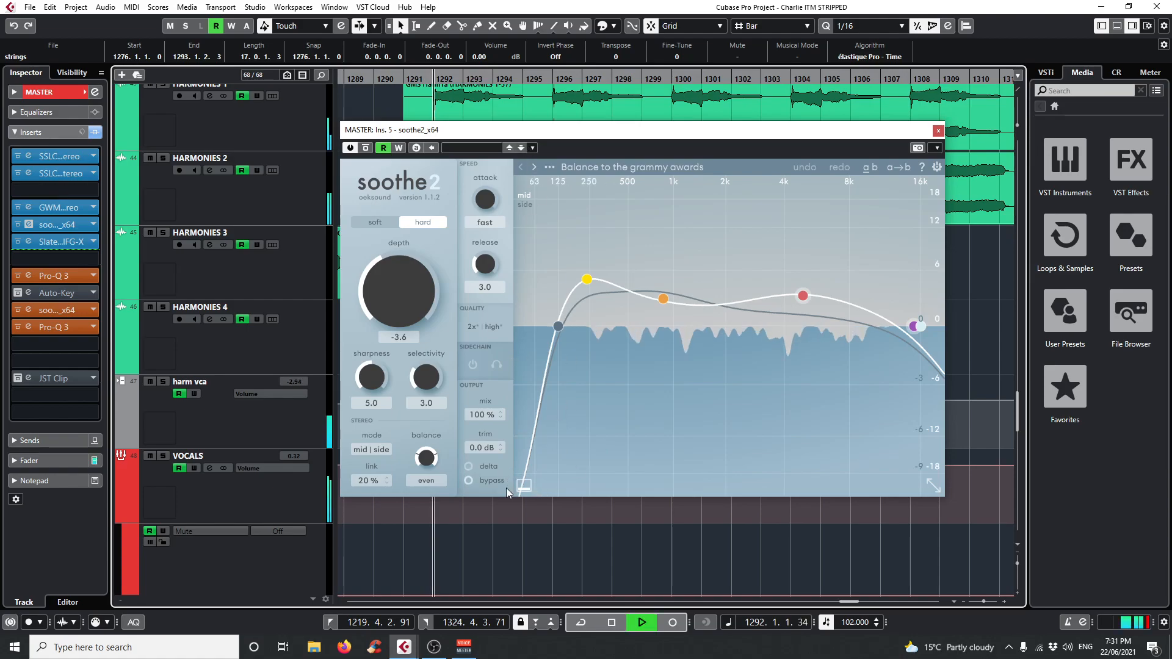
click(469, 466)
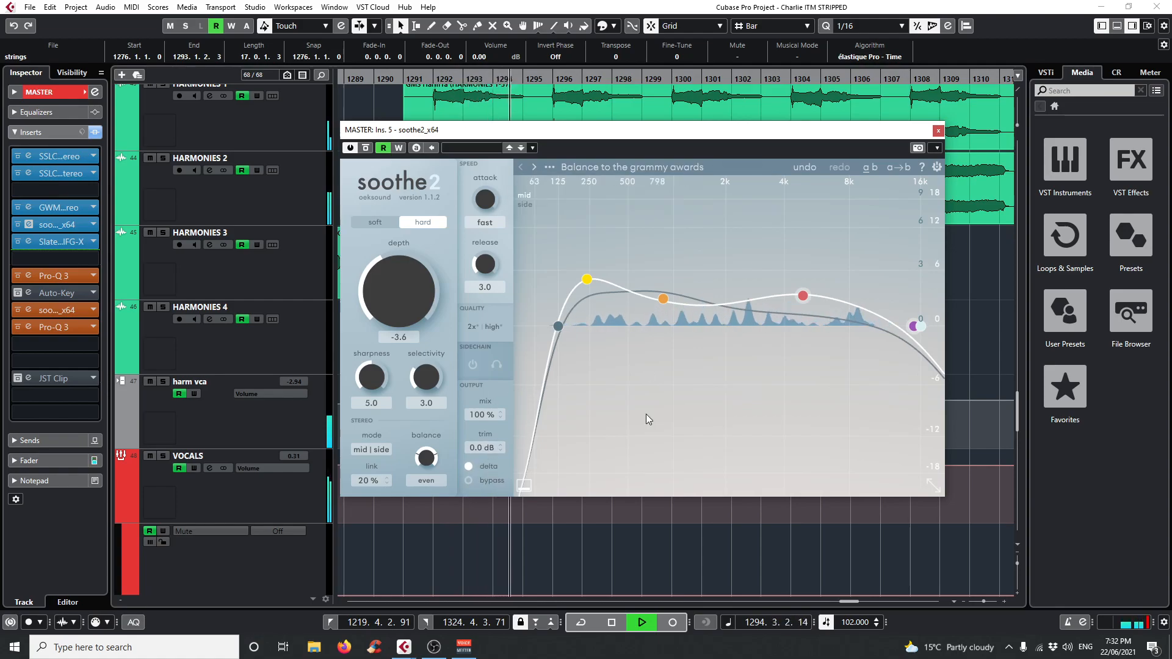
click(485, 469)
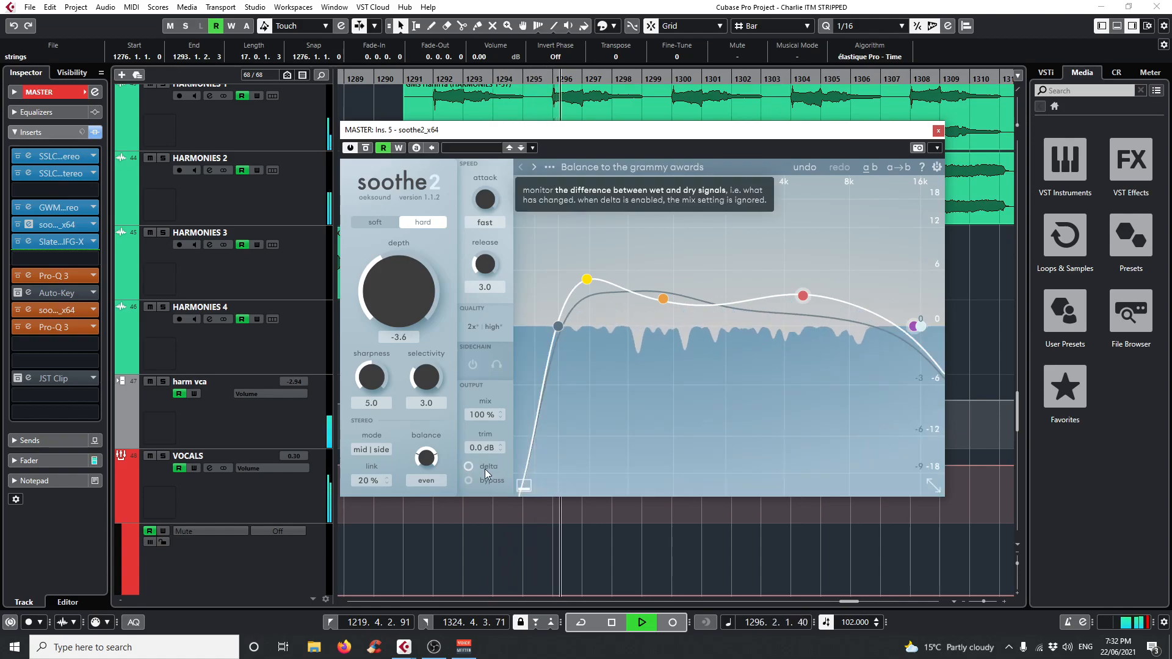
Compare the playing mix with soothe2 bypassed and active, leaving it active, stopping playback and closing the plug-in.
click(470, 482)
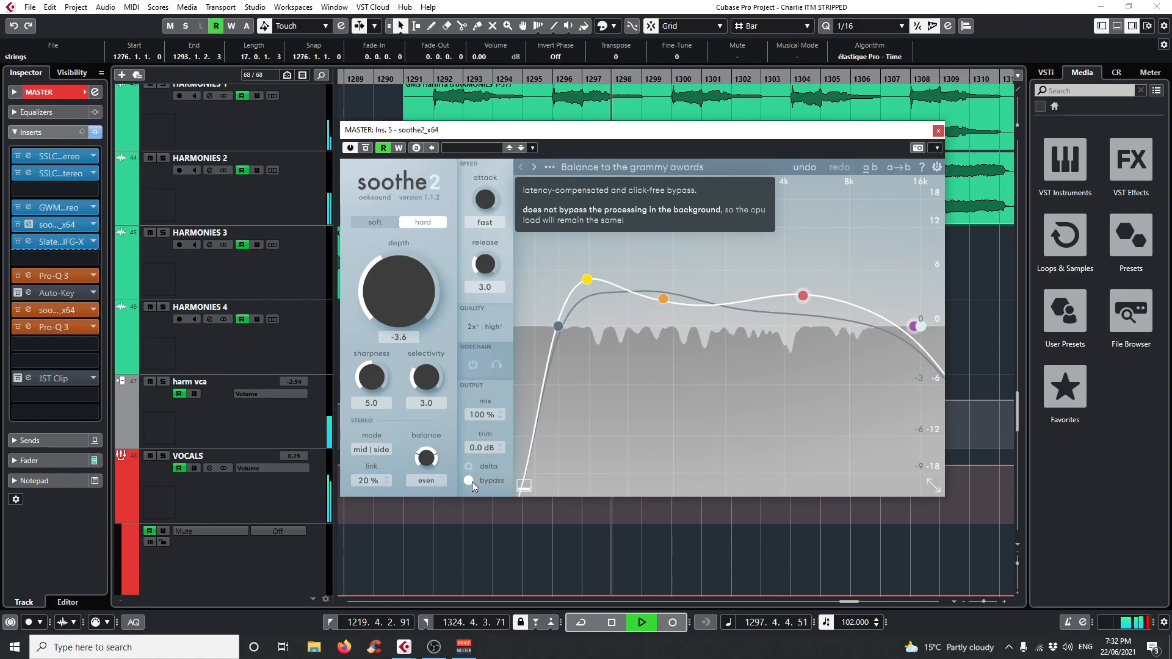
click(470, 481)
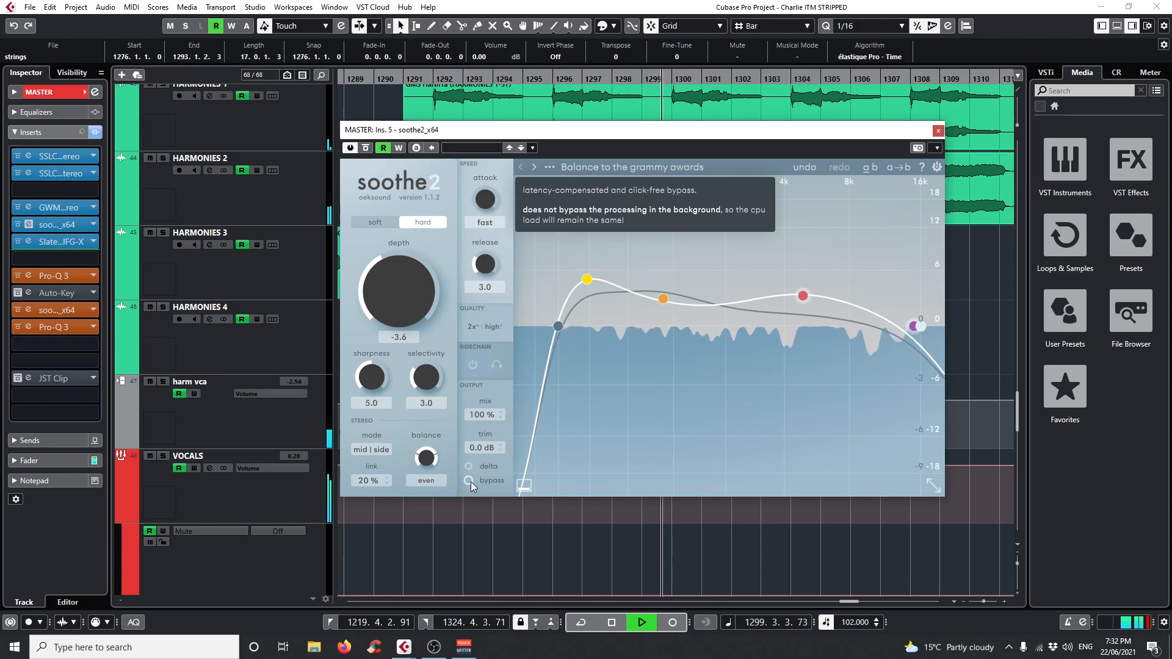
key(space)
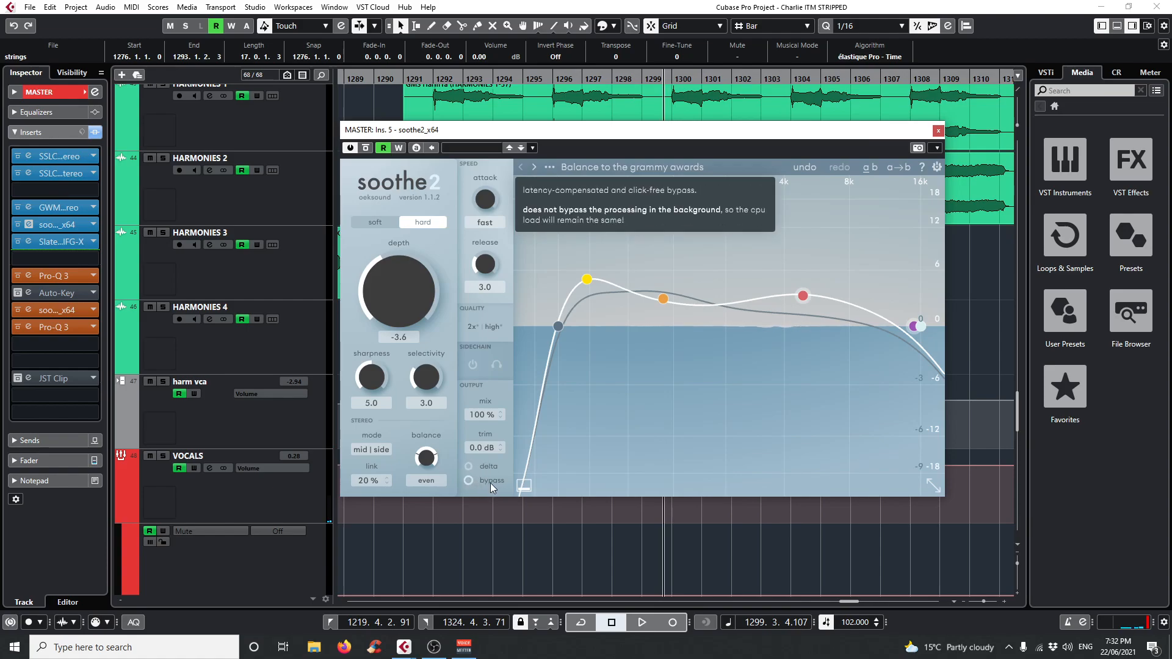
click(939, 131)
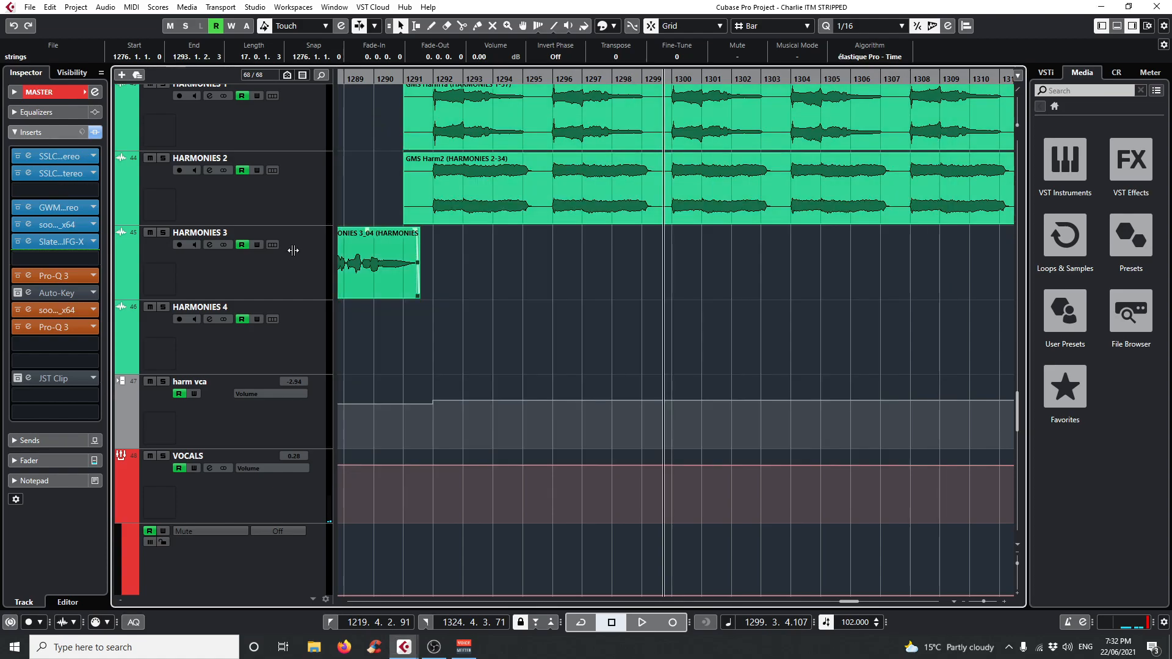
Open the MASTER track's Slate Digital FG-X insert and examine its settings and level meters during a short playback.
click(28, 242)
drag(651, 139, 580, 125)
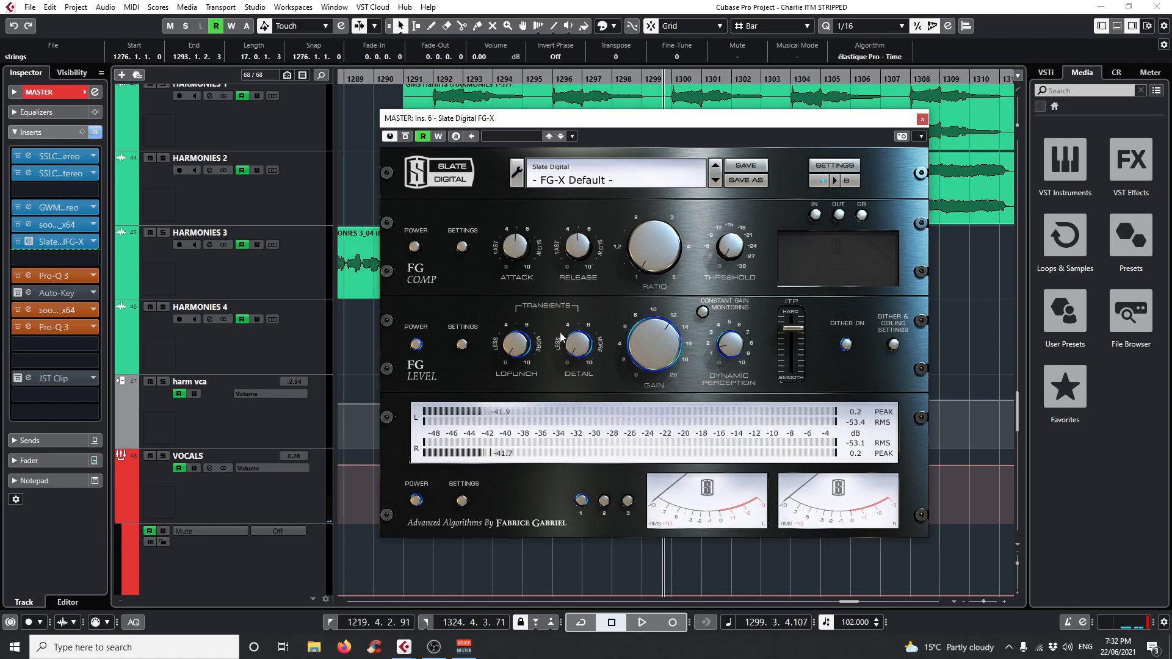
key(space)
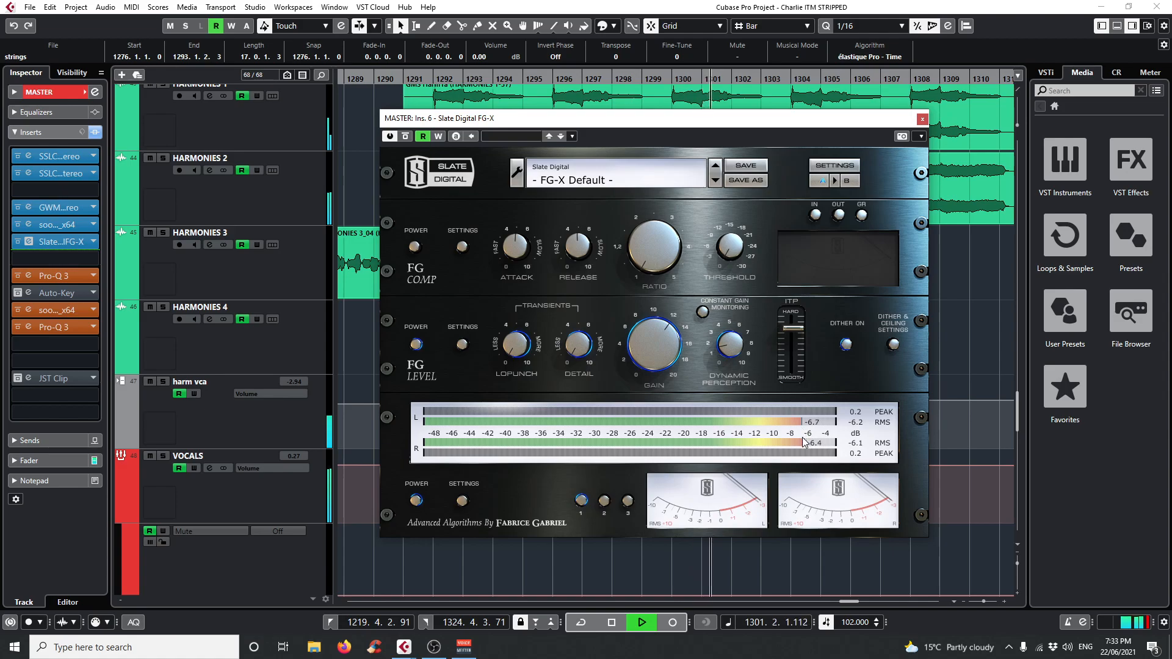
key(space)
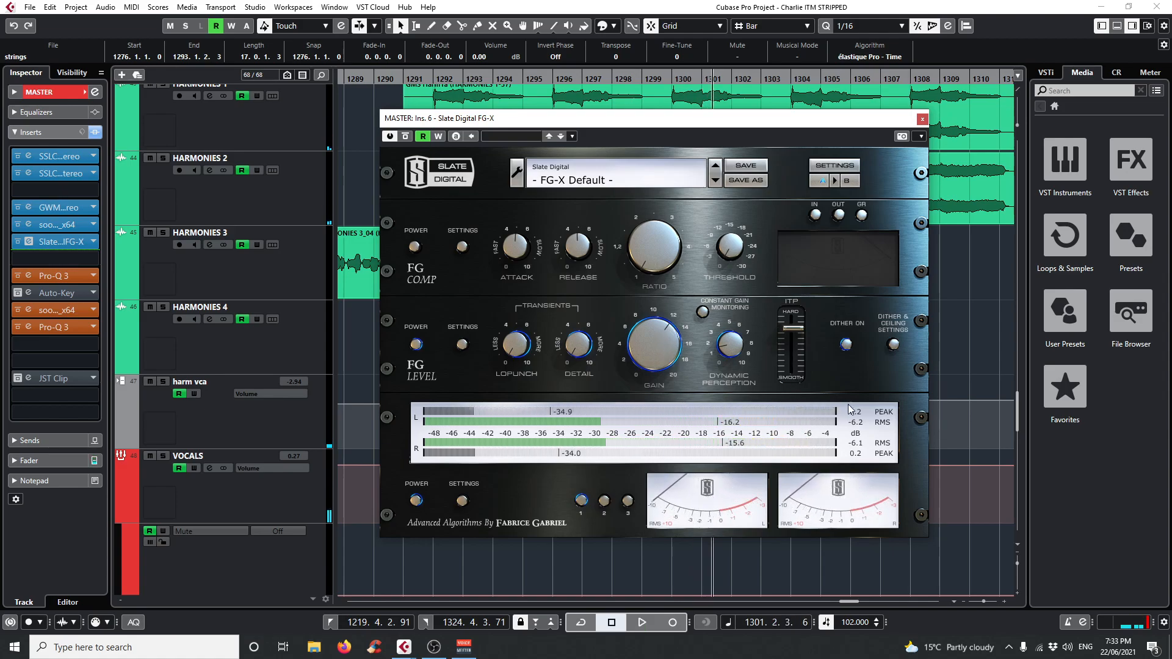
Play from bar 1300 while lowering the FG Level gain in FG-X, and stop playback after checking the RMS meters.
click(671, 80)
key(space)
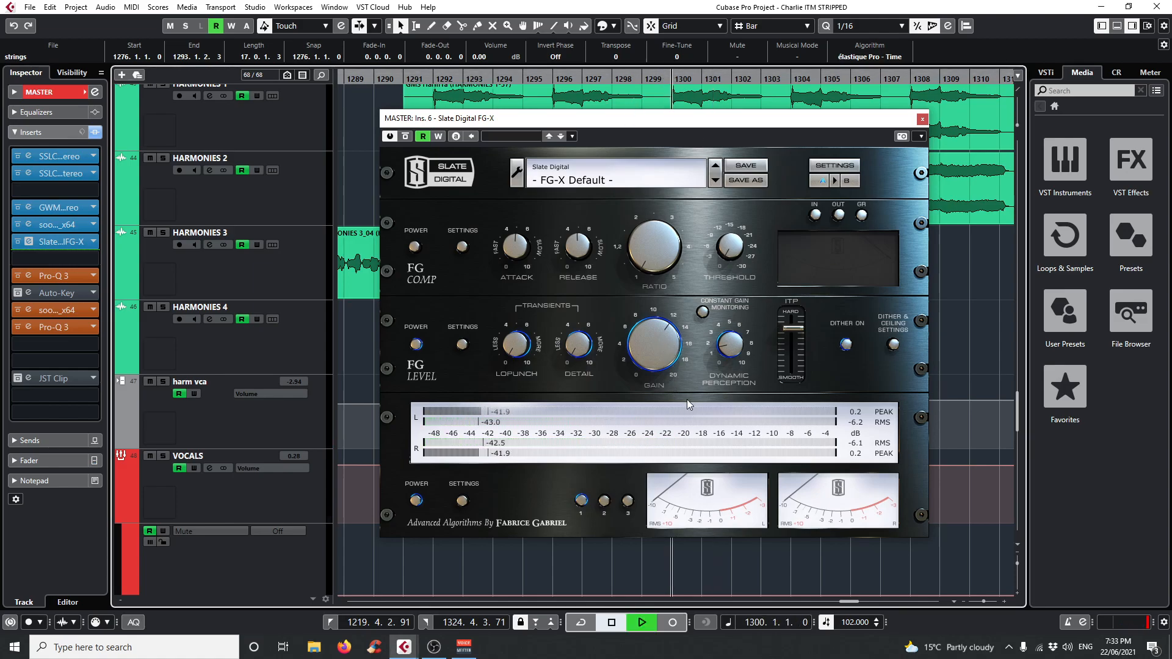
scroll(670, 362, down, 2)
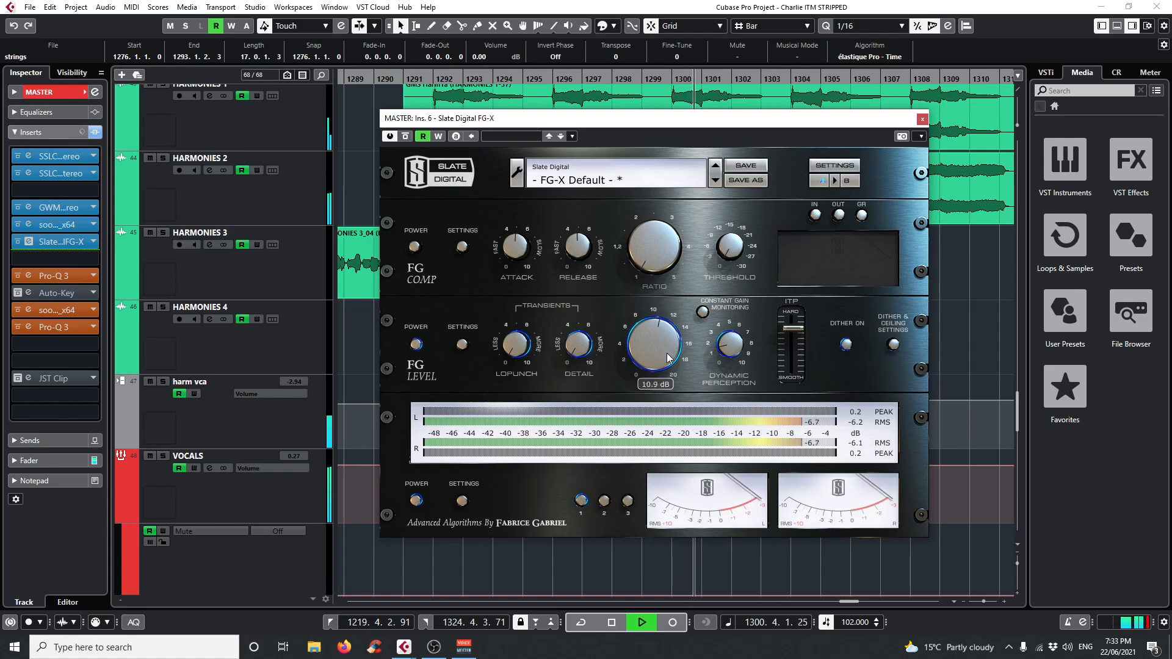
drag(667, 354, 693, 431)
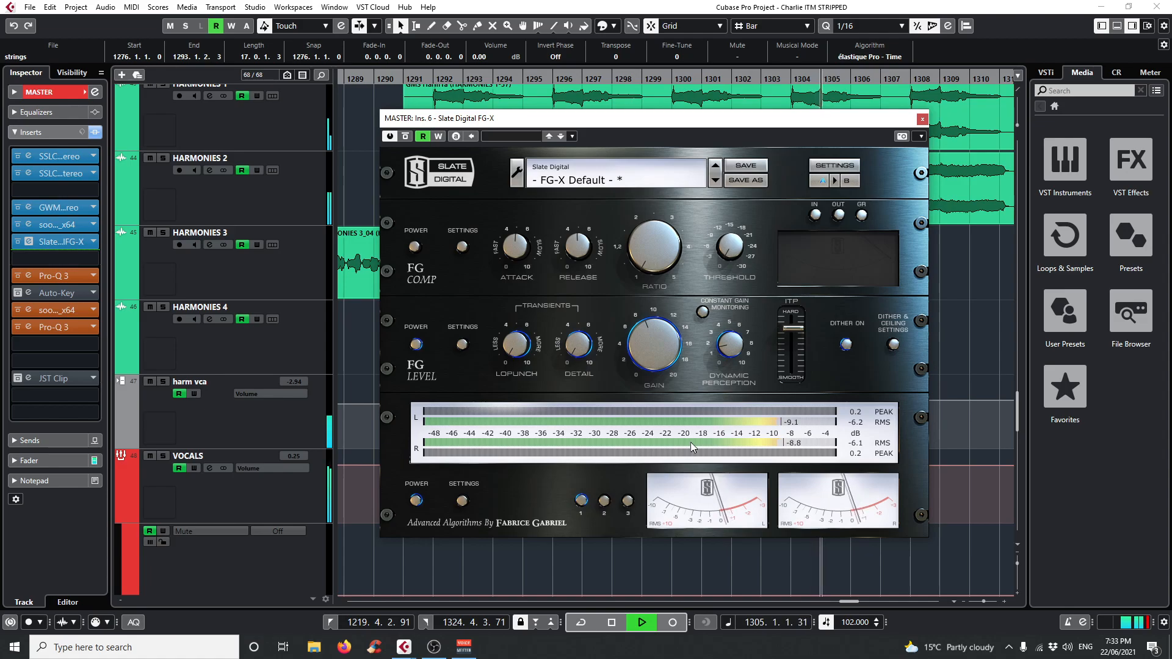
key(space)
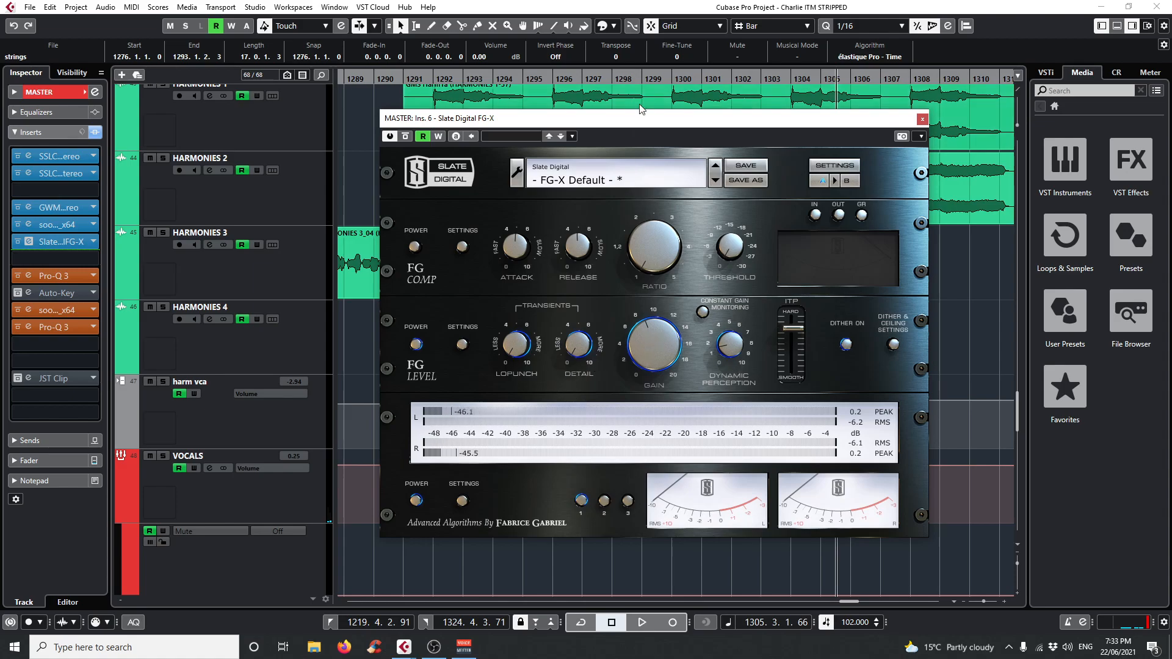
Raise the FG Level gain in FG-X again, check the level during playback from bar 1300, and close the plug-in.
click(672, 78)
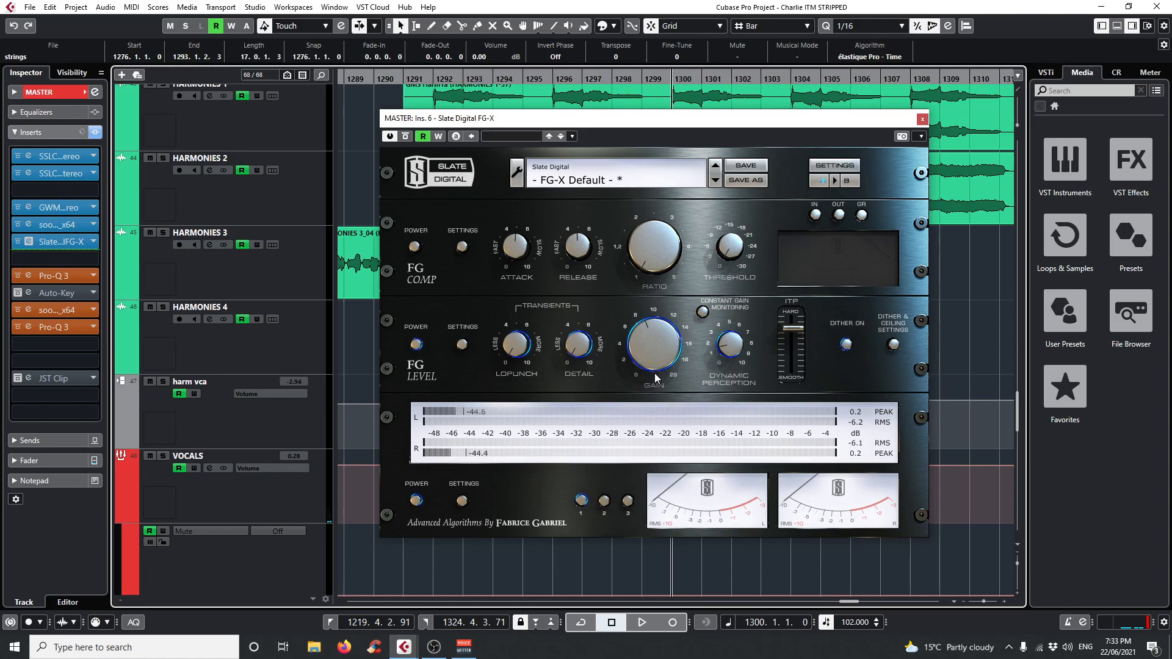
drag(649, 365, 639, 337)
key(space)
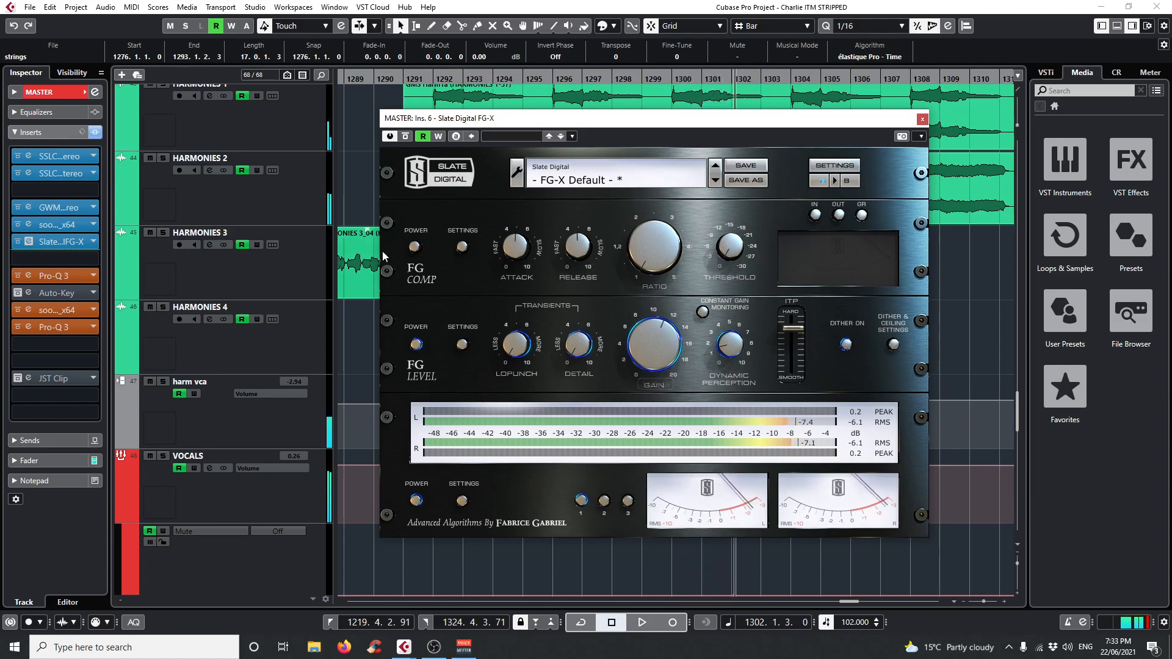
click(923, 119)
Open the MASTER track's first Pro-Q 3 insert and examine its EQ bands while playing from bar 1296.
click(28, 276)
mouse_move(583, 302)
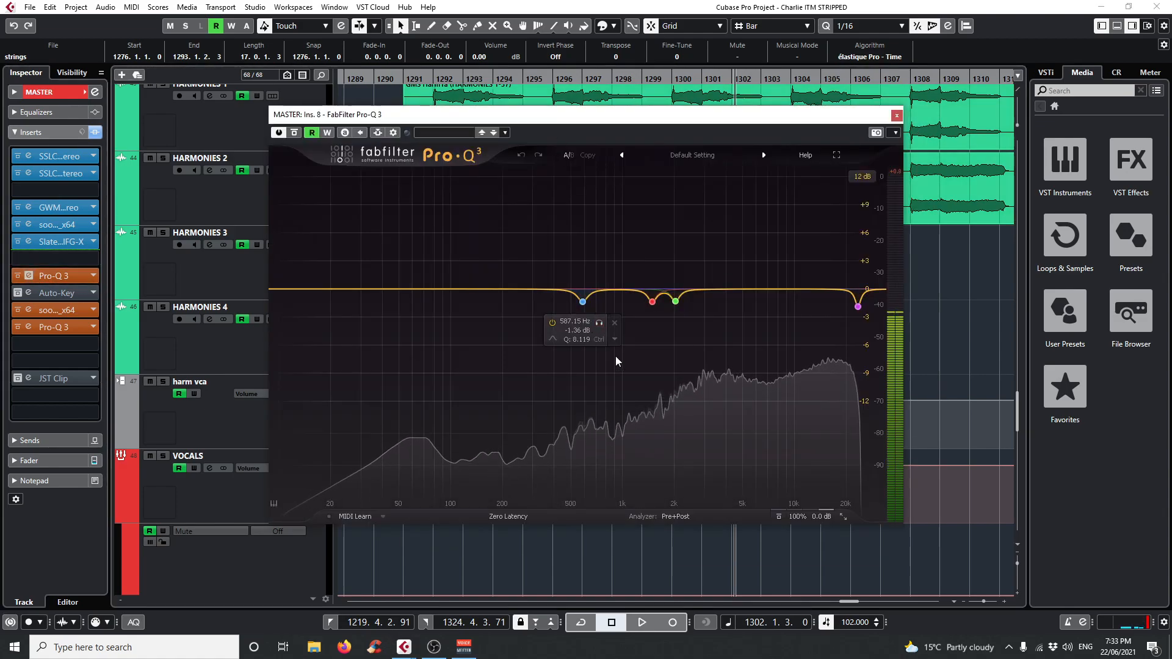
click(552, 75)
key(space)
mouse_move(638, 307)
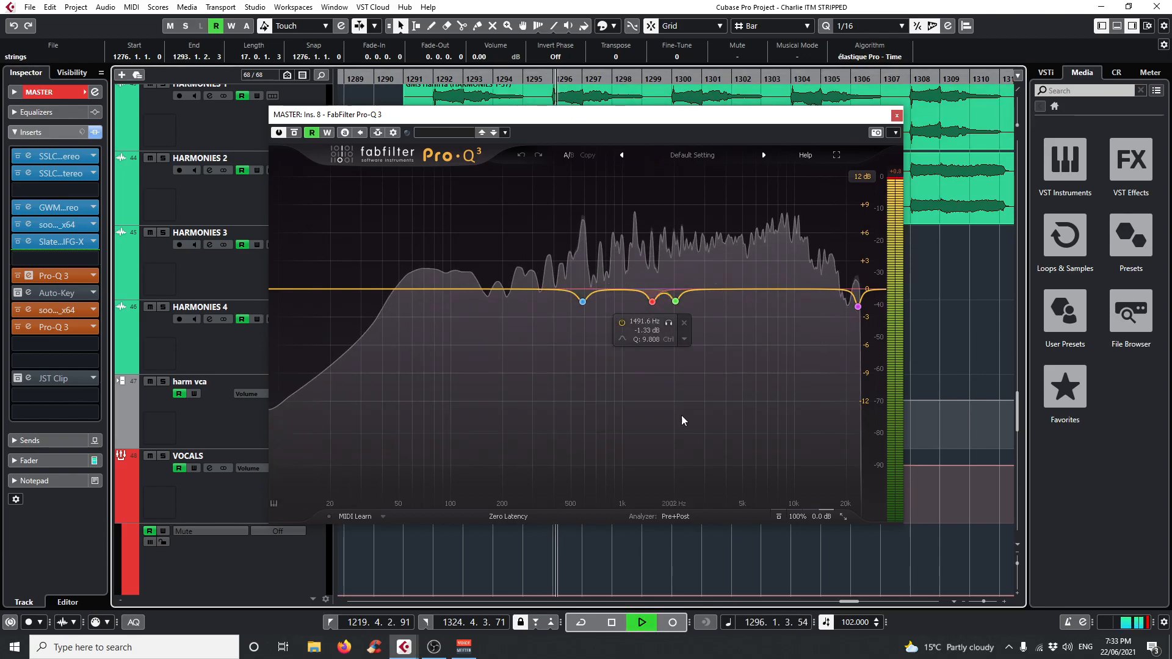
mouse_move(583, 302)
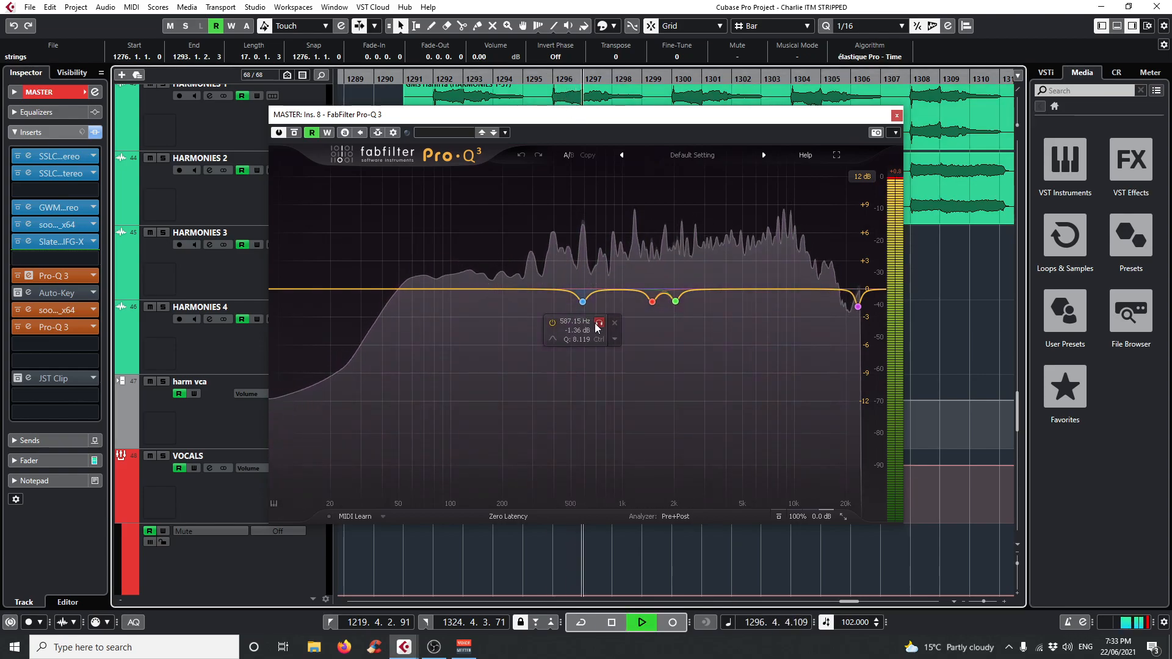
Audition the 587.15 Hz and 1491.6 Hz bands in isolation in Pro-Q 3, and stop playback.
click(599, 323)
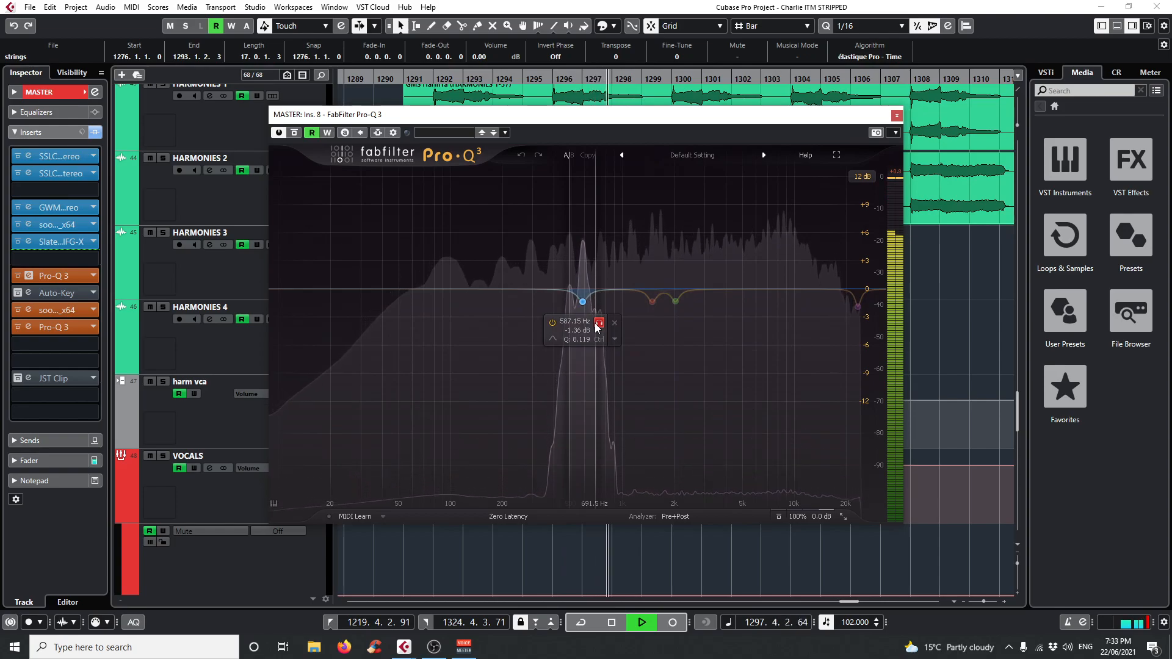
click(652, 302)
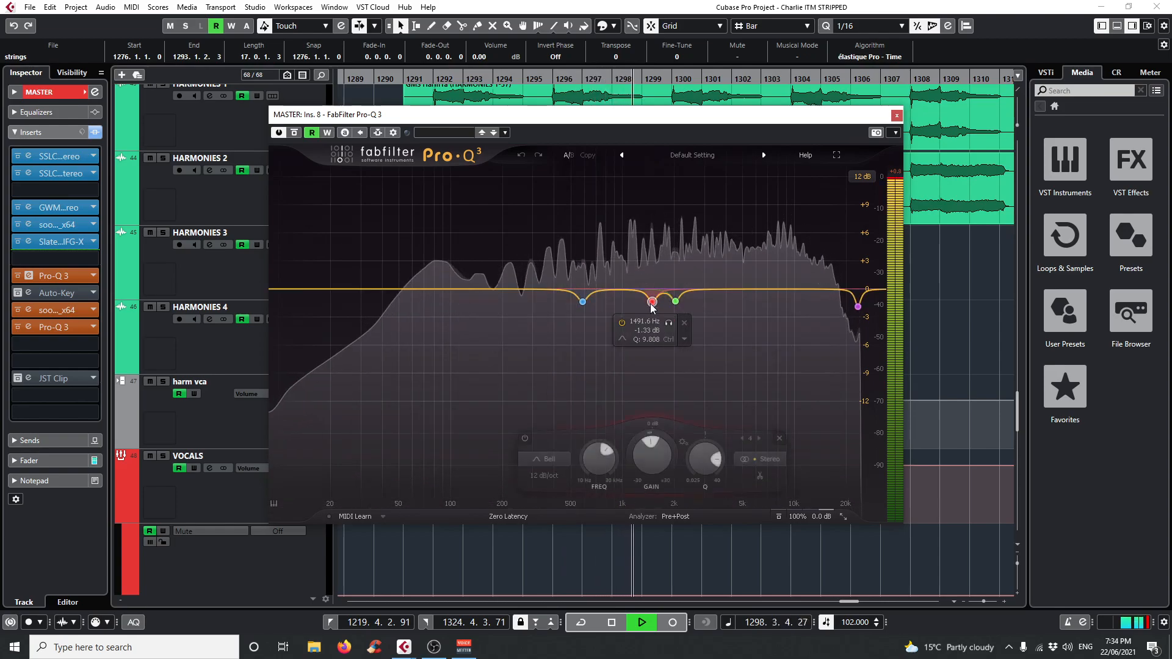
click(669, 323)
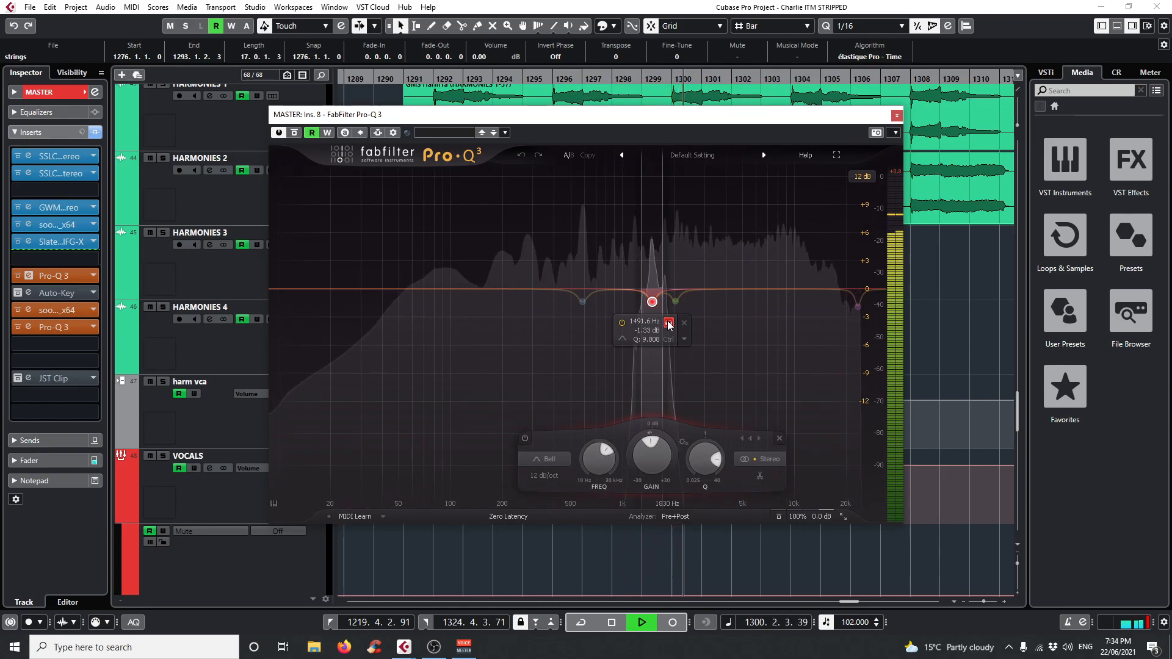
key(space)
Solo the MASTER track and audition Pro-Q 3's 1491.6 Hz band in isolation from bar 1298, stopping playback.
scroll(183, 274, down, 5)
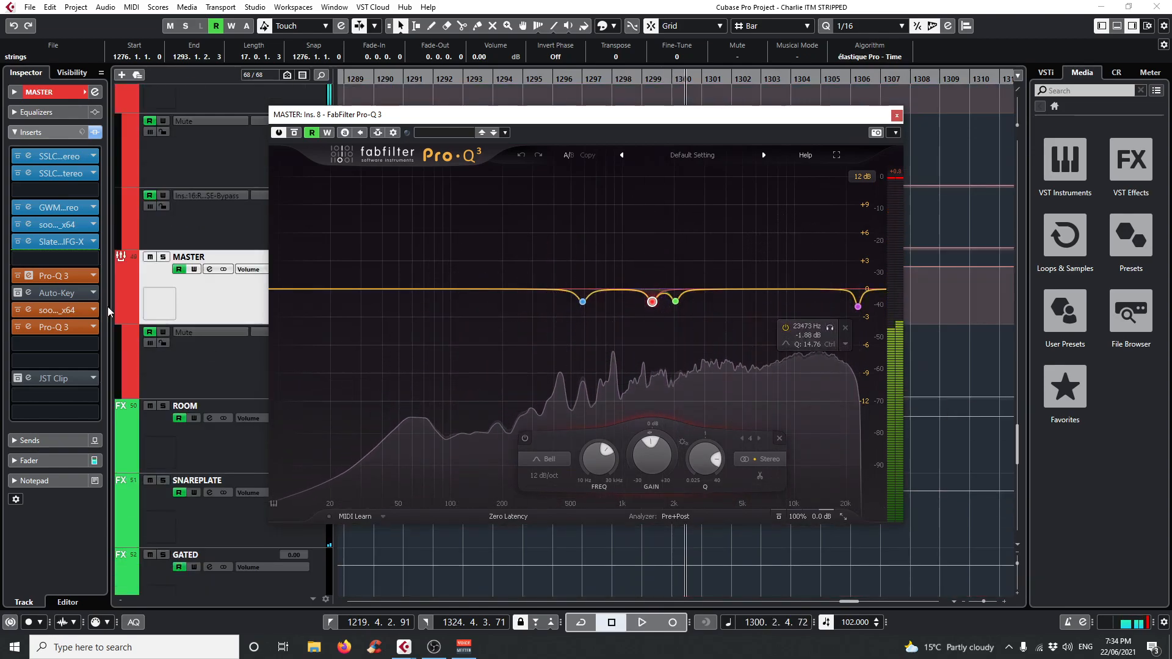
click(164, 257)
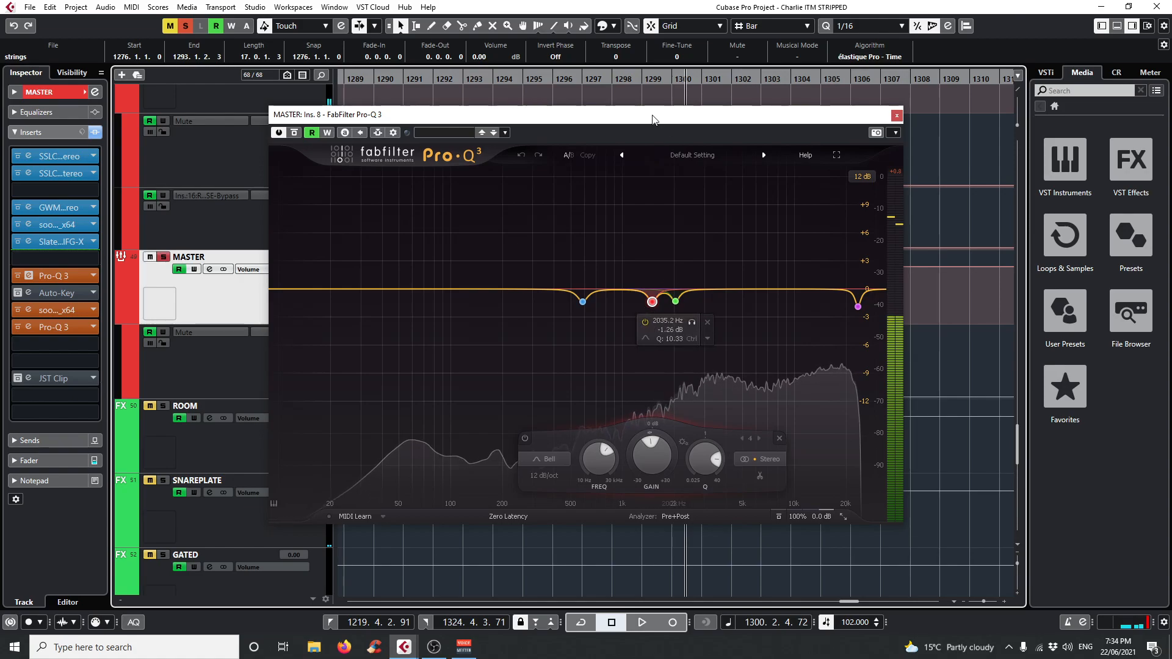
click(617, 79)
key(space)
drag(670, 324, 670, 324)
key(space)
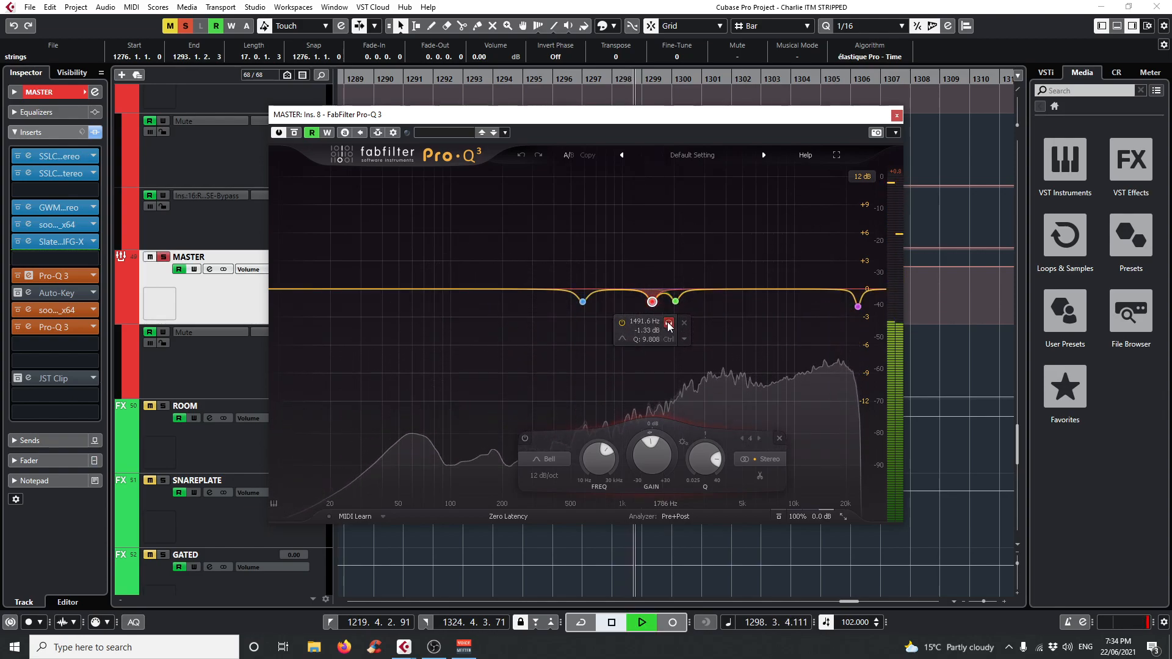
Resume playback, audition the 1491.6, 587.15 and 2035.2 Hz bands one by one, and close Pro-Q 3 after stopping.
key(space)
drag(670, 324, 600, 324)
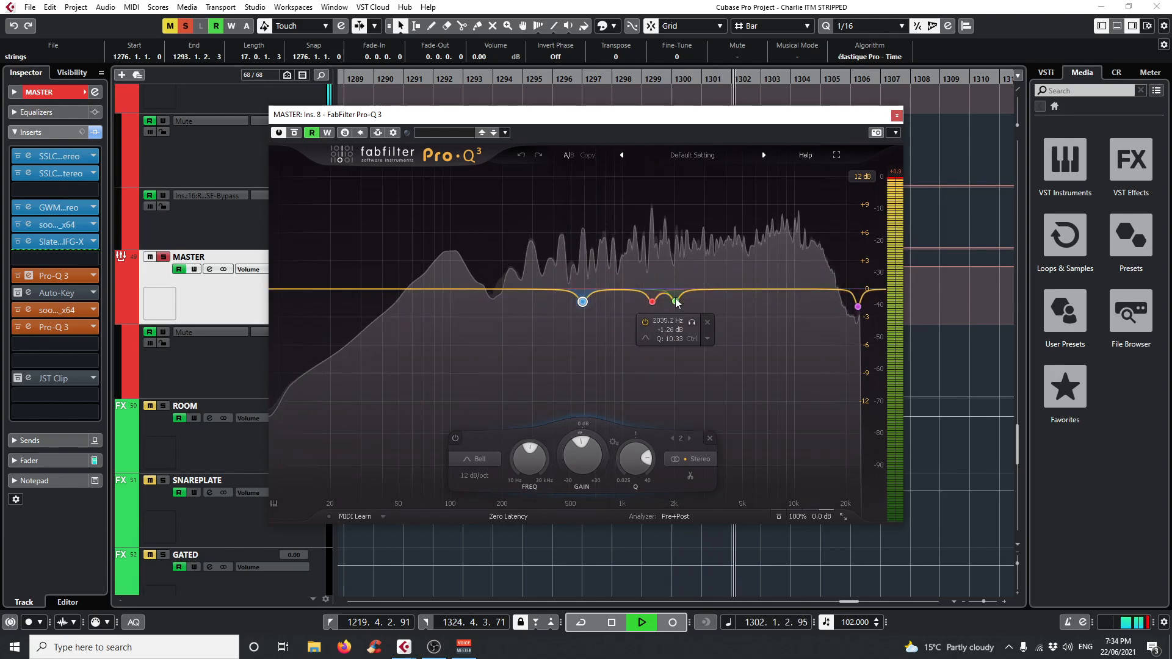
click(676, 303)
drag(690, 322, 690, 321)
key(space)
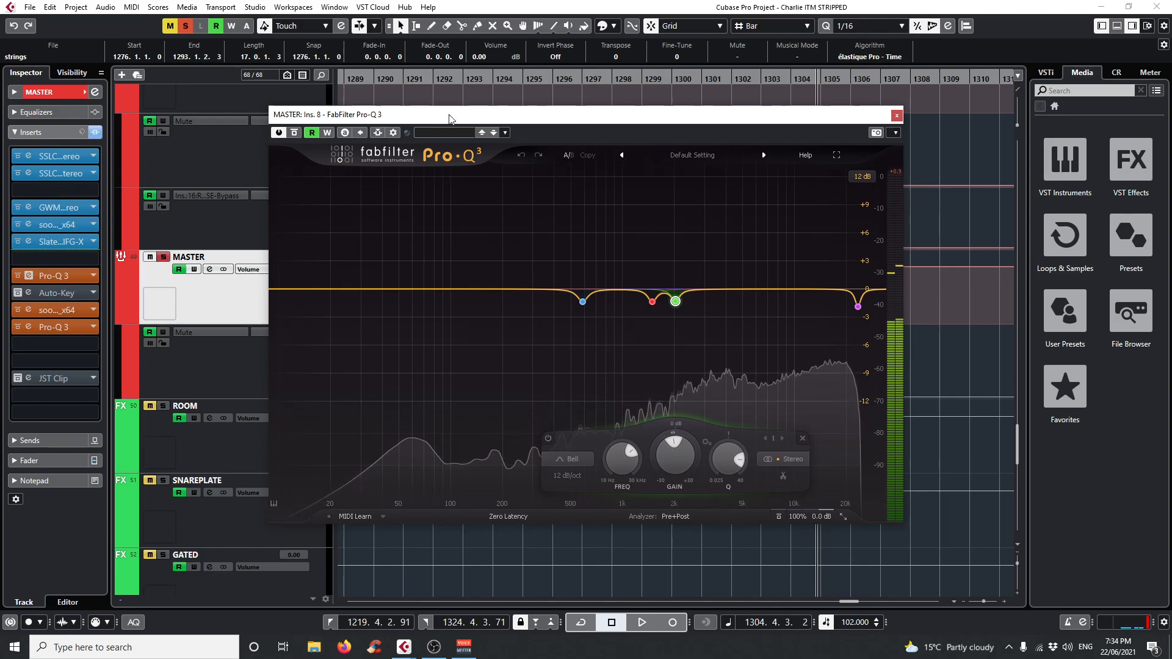
click(896, 116)
Examine the MASTER track's second soothe2 and last Pro-Q 3 inserts, closing each plug-in after viewing it.
click(29, 309)
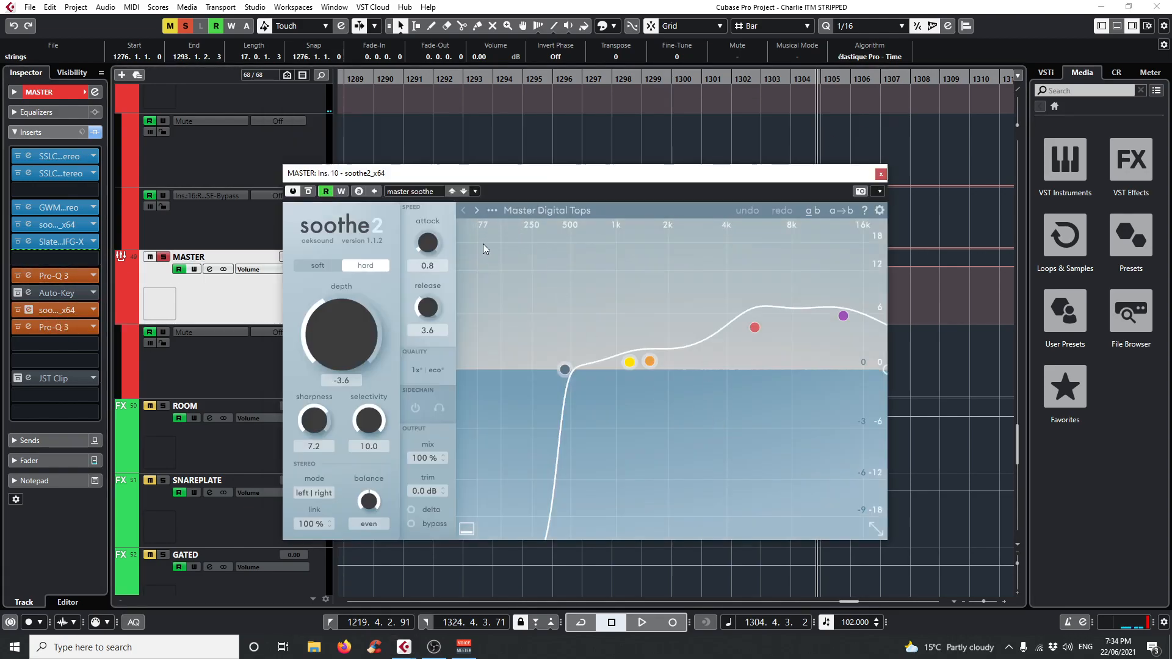
click(623, 80)
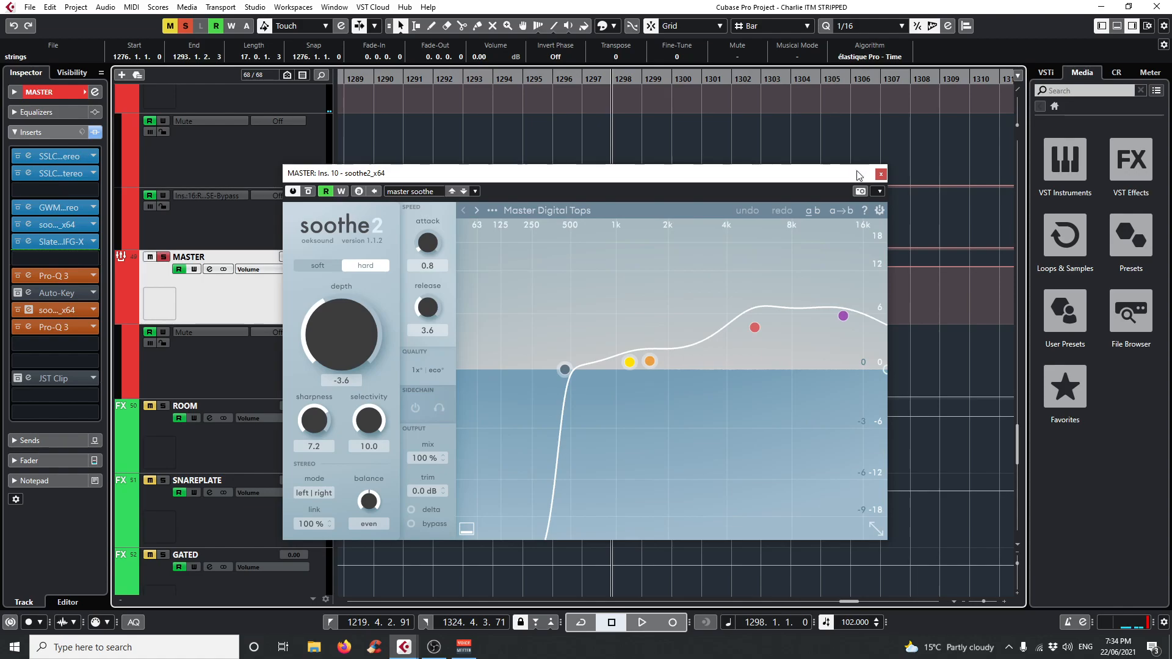
click(881, 174)
click(29, 327)
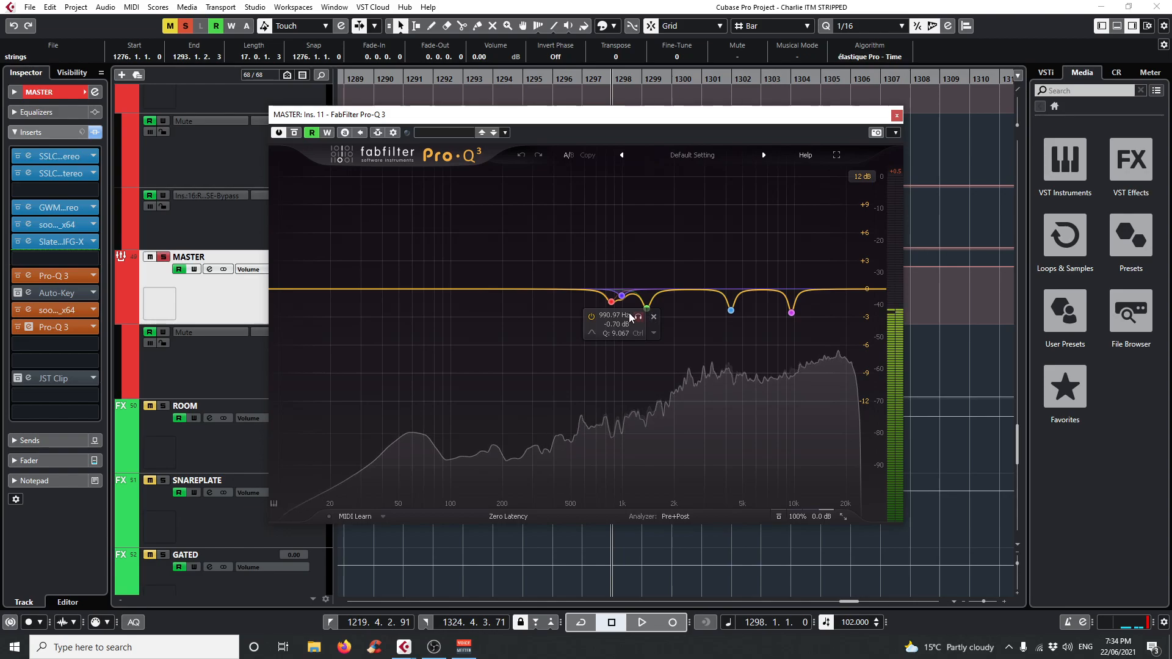
click(897, 115)
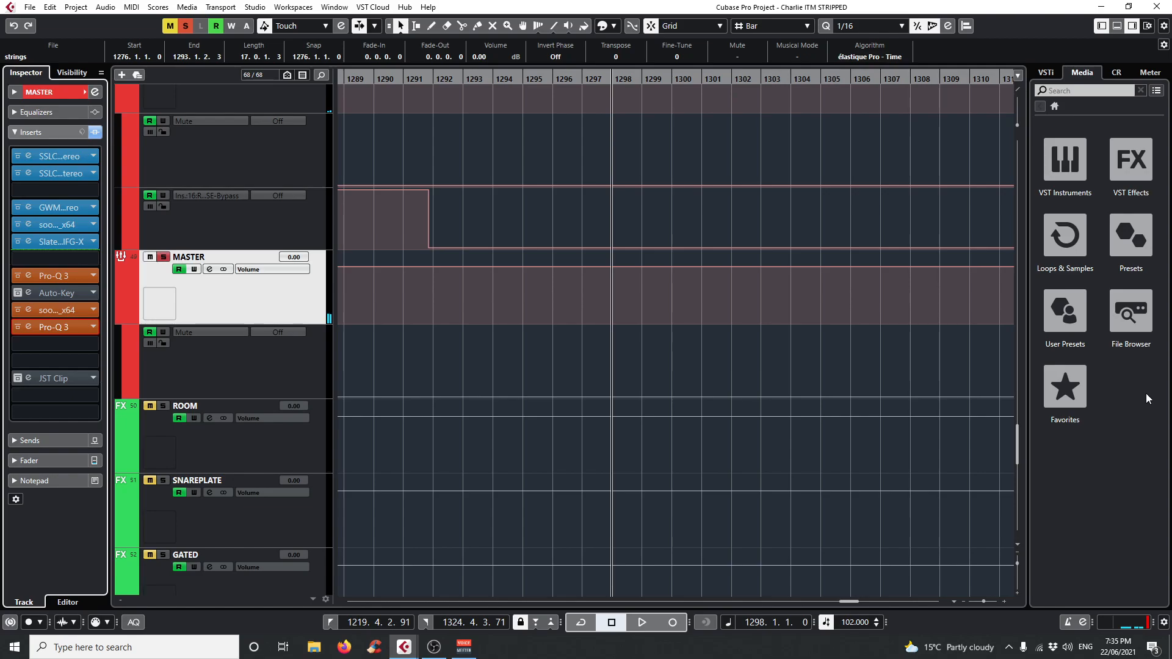
Clear all solos, solo the DRUMS and CRUSH group tracks instead, and start playback from bar 1291.
click(191, 27)
click(413, 76)
scroll(523, 431, up, 10)
scroll(523, 431, up, 15)
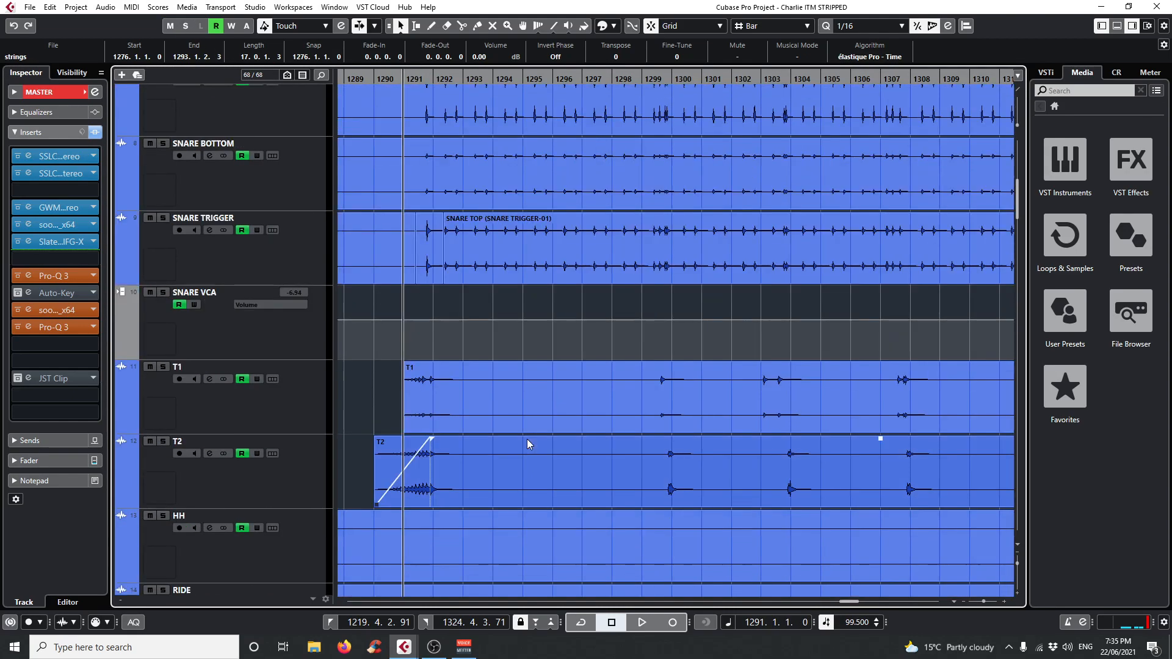
scroll(526, 439, down, 7)
scroll(526, 439, down, 2)
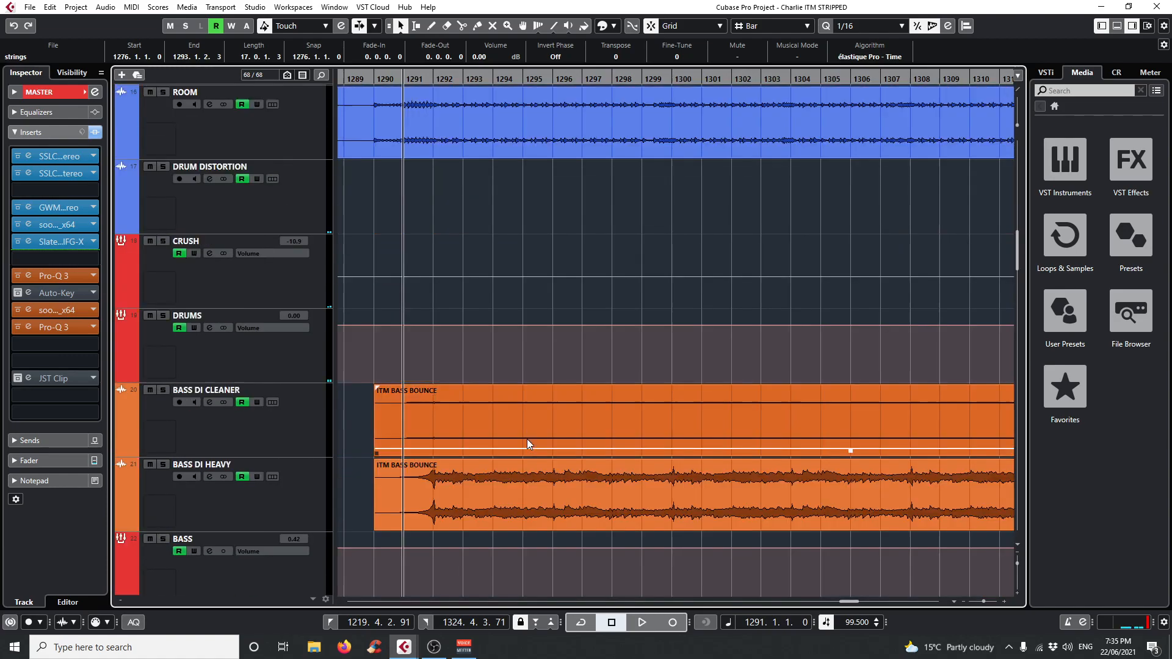
click(164, 315)
click(163, 241)
key(space)
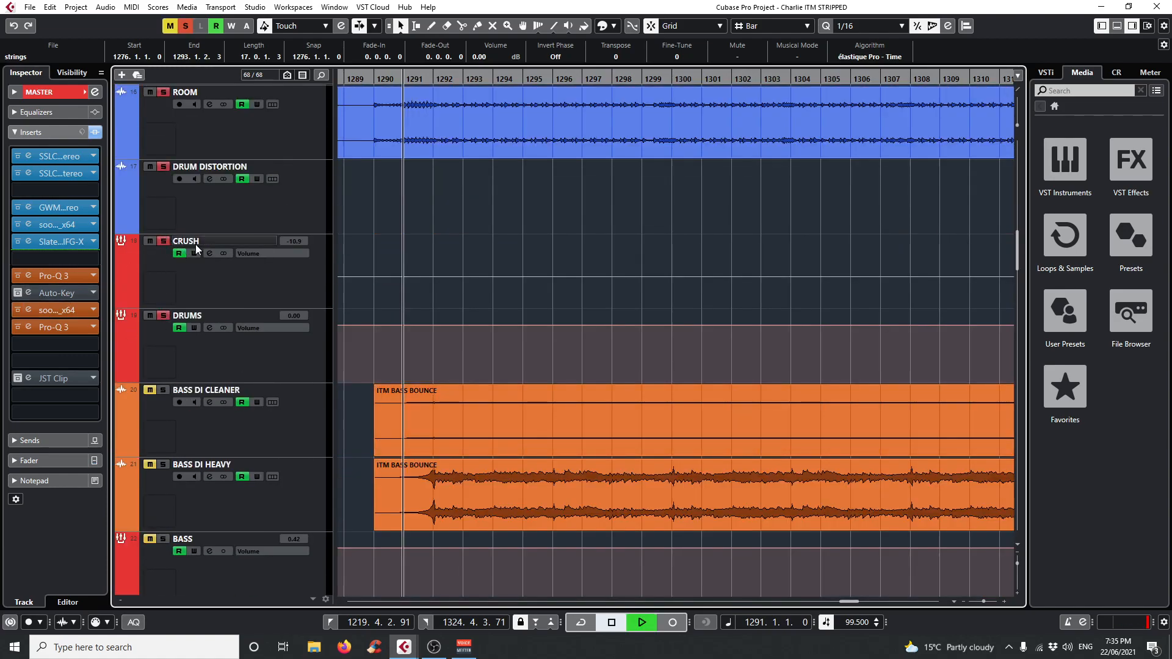
Look through the soloed percussion and drum tracks from TAMBO to DRUMS while they play, and stop playback.
scroll(512, 134, up, 2)
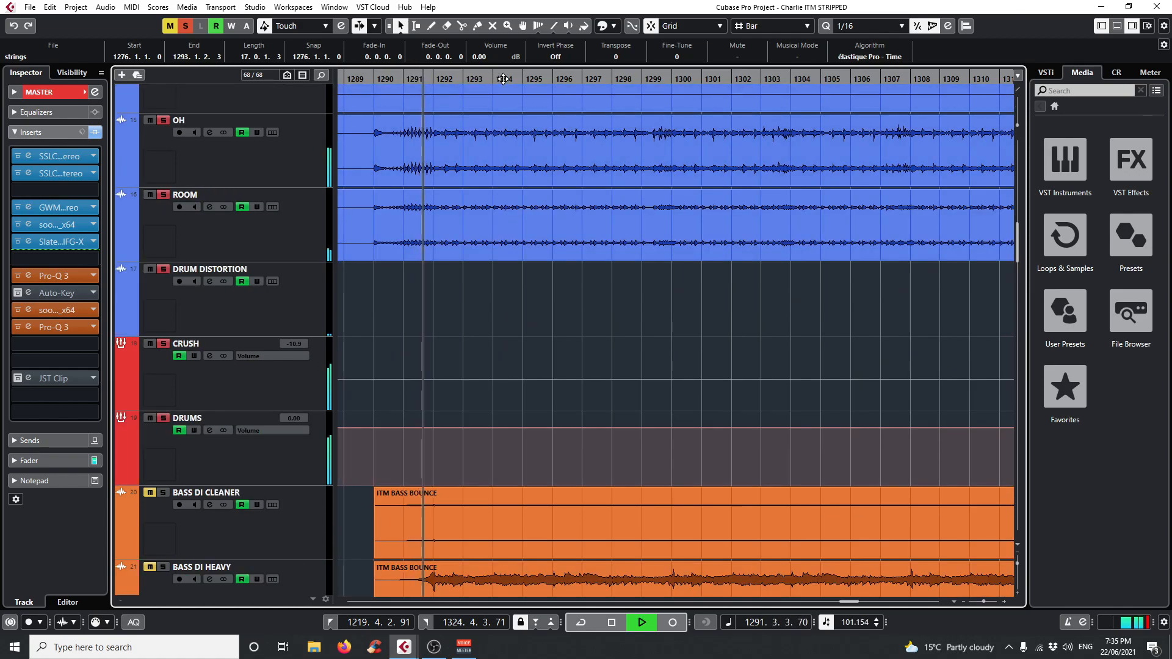
scroll(716, 431, up, 3)
scroll(738, 447, up, 15)
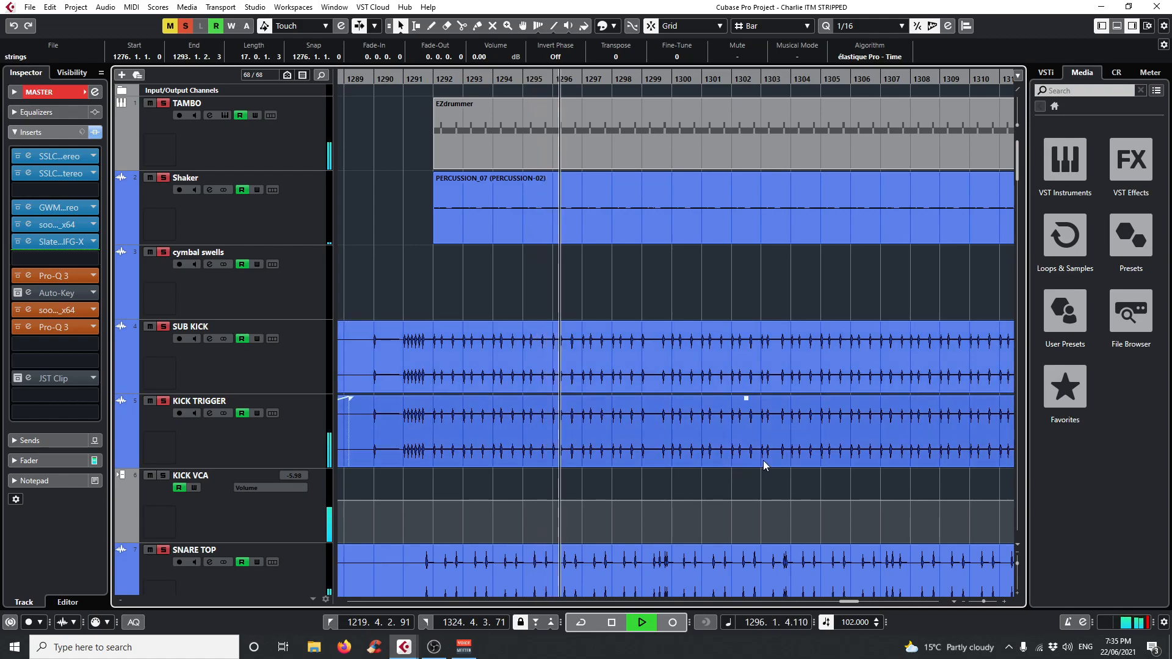
scroll(739, 488, down, 12)
scroll(753, 427, down, 3)
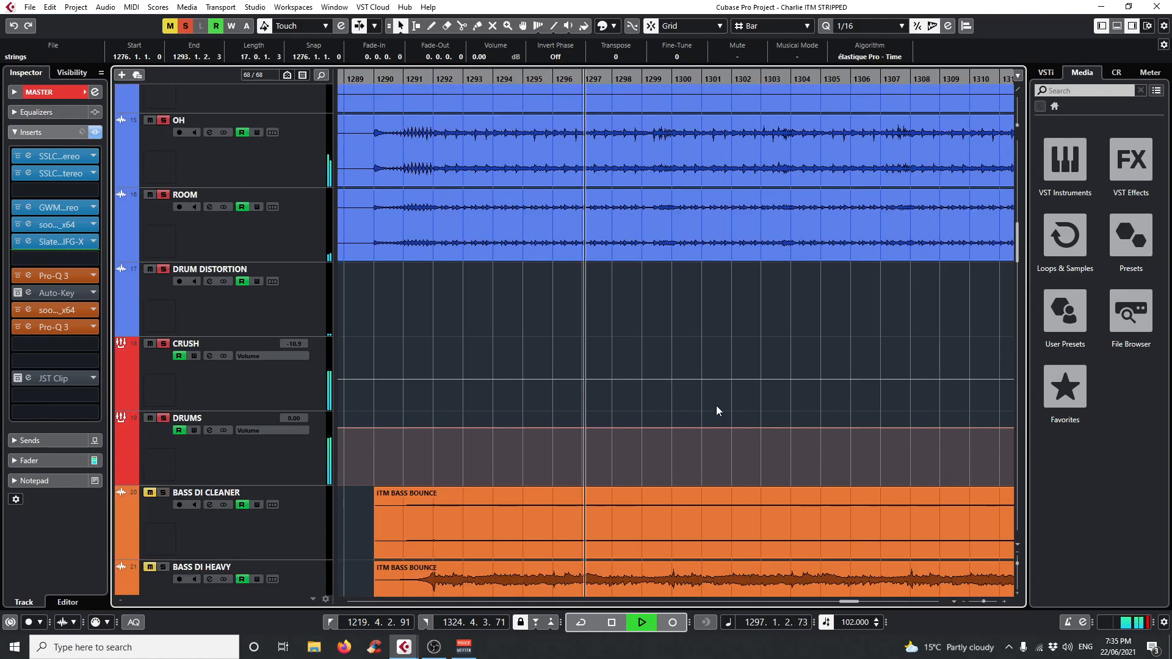
key(space)
Select the DRUMS group track, open its SSLComp insert and examine the compressor while playing from bar 1293.
click(301, 458)
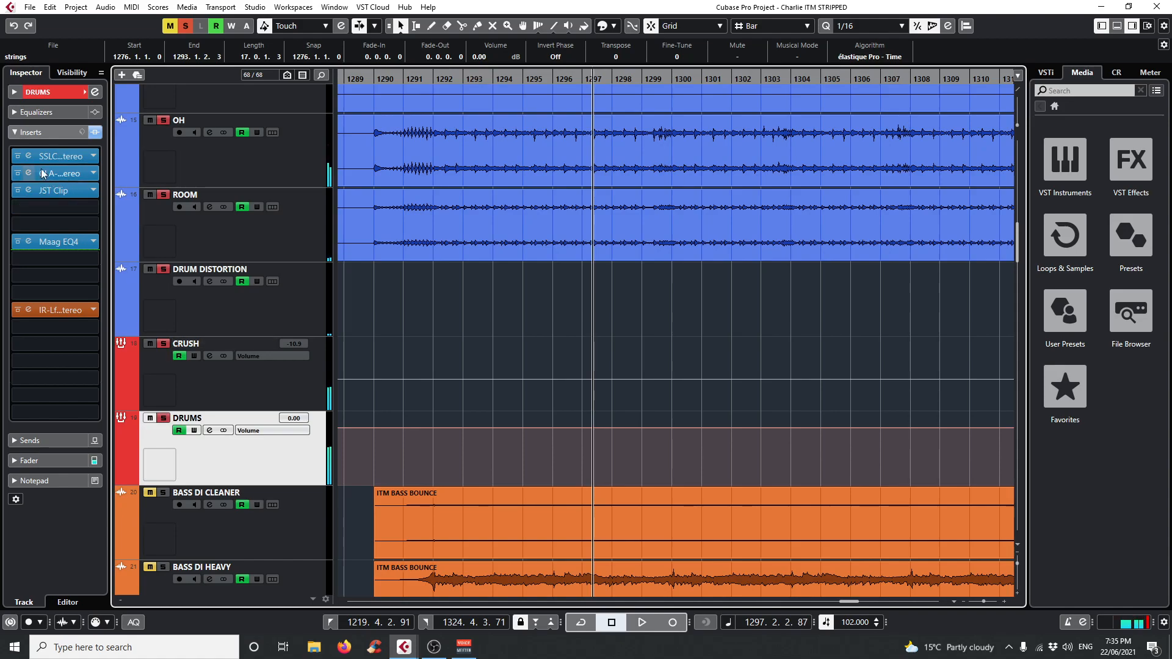
click(28, 157)
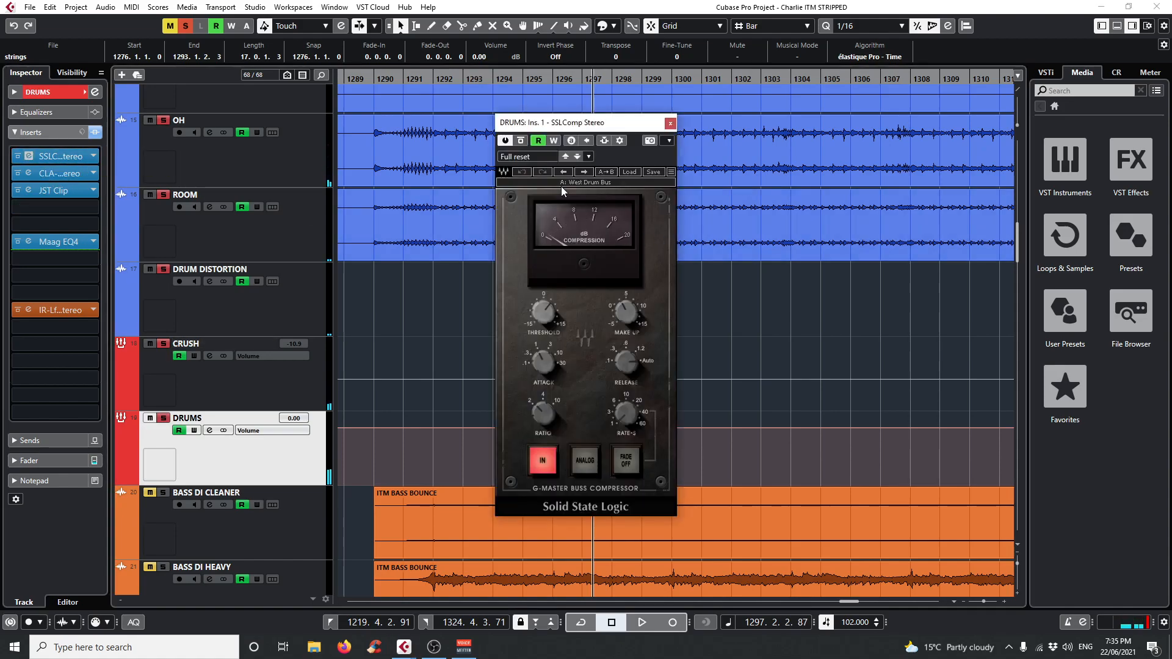
click(451, 74)
key(space)
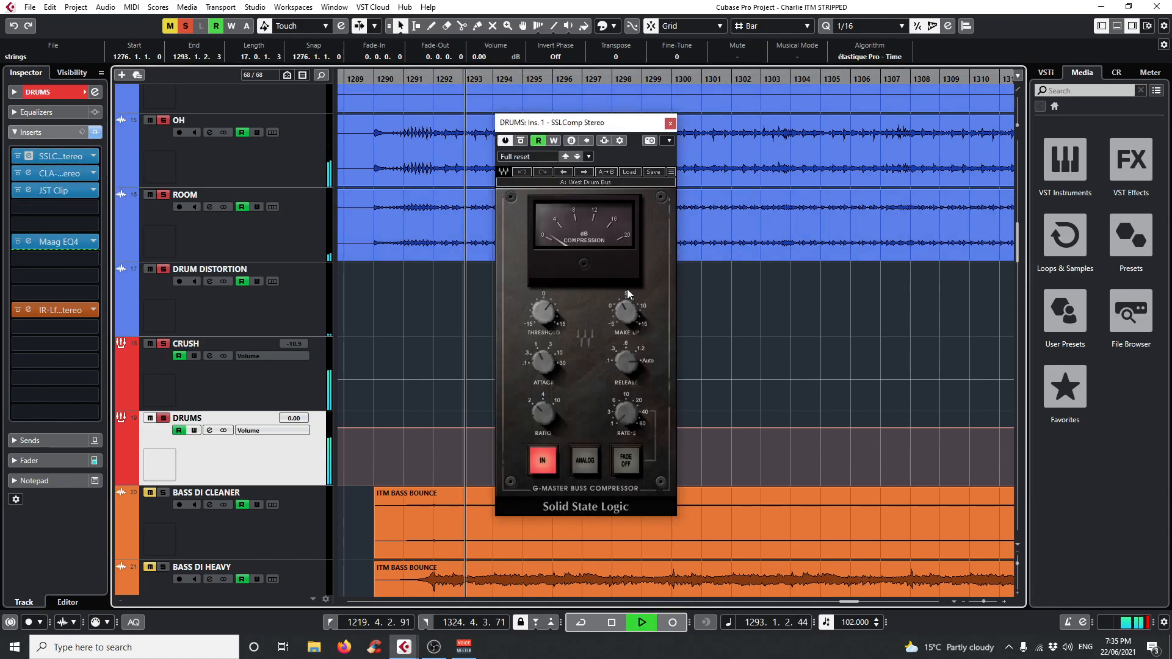
Open the DRUMS track's CLA-76 insert, examine its settings and meter during playback, and stop playback.
click(43, 174)
key(space)
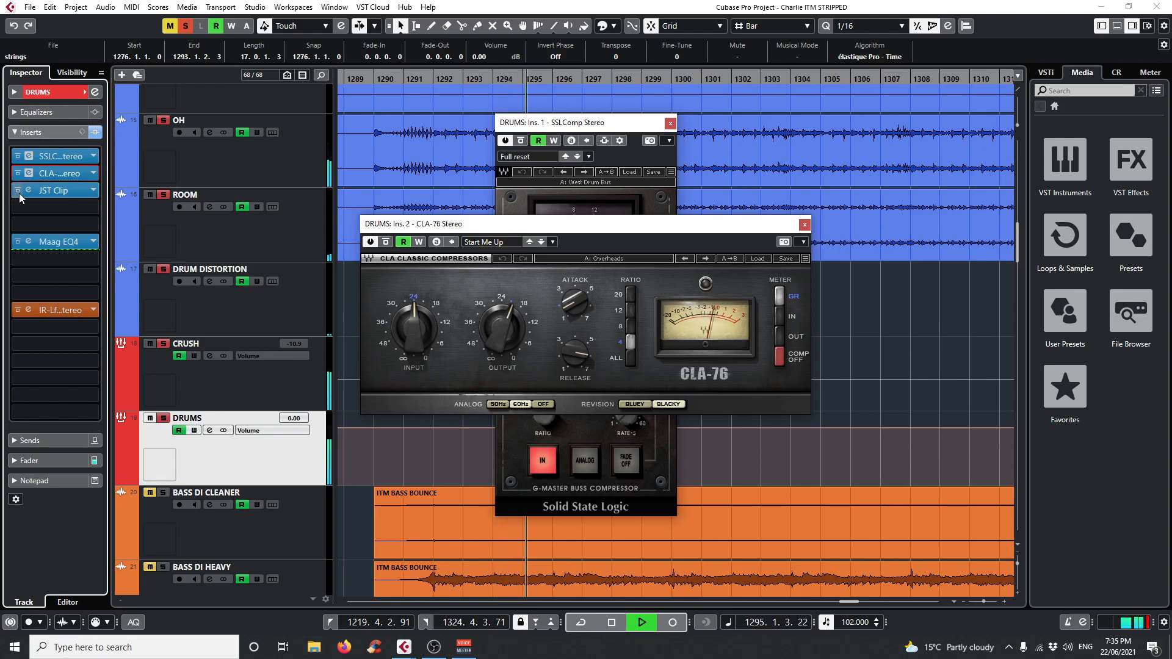
key(space)
Open the DRUMS track's JST Clip insert, compare the playing drums with it bypassed and active, and stop playback.
click(53, 190)
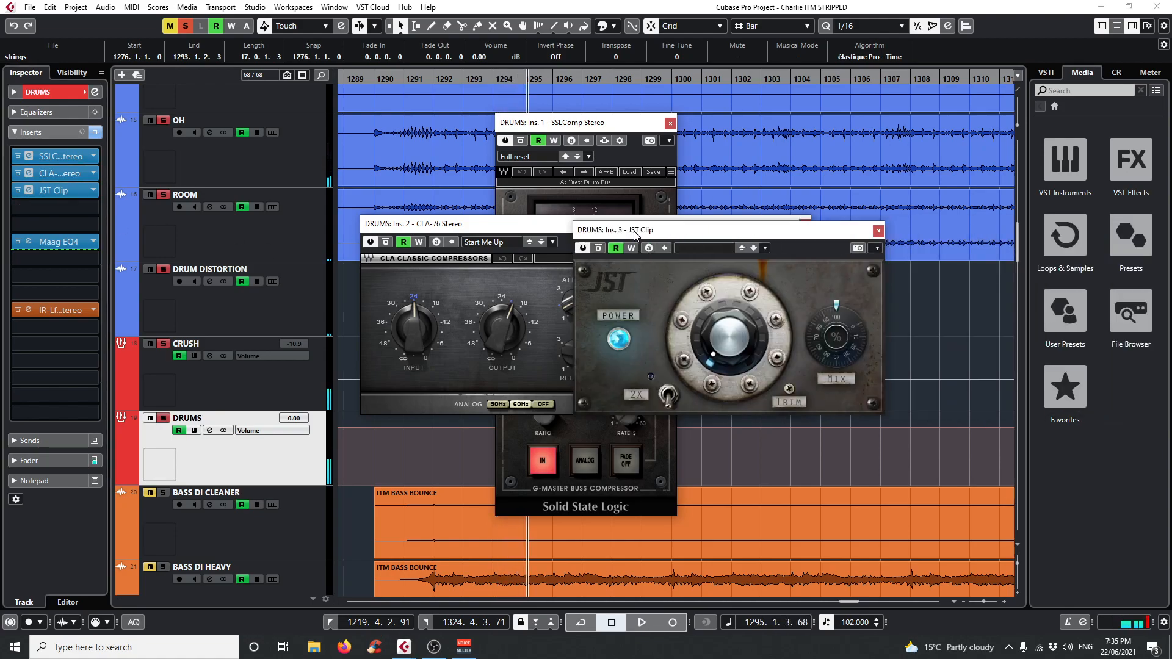
key(space)
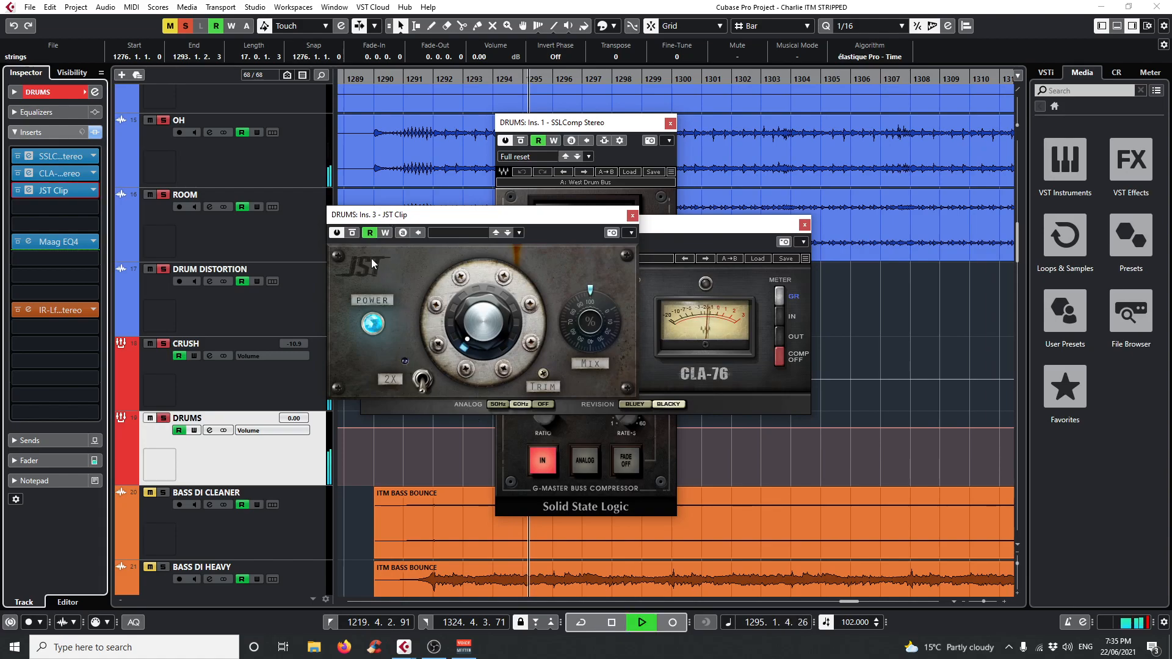
click(353, 233)
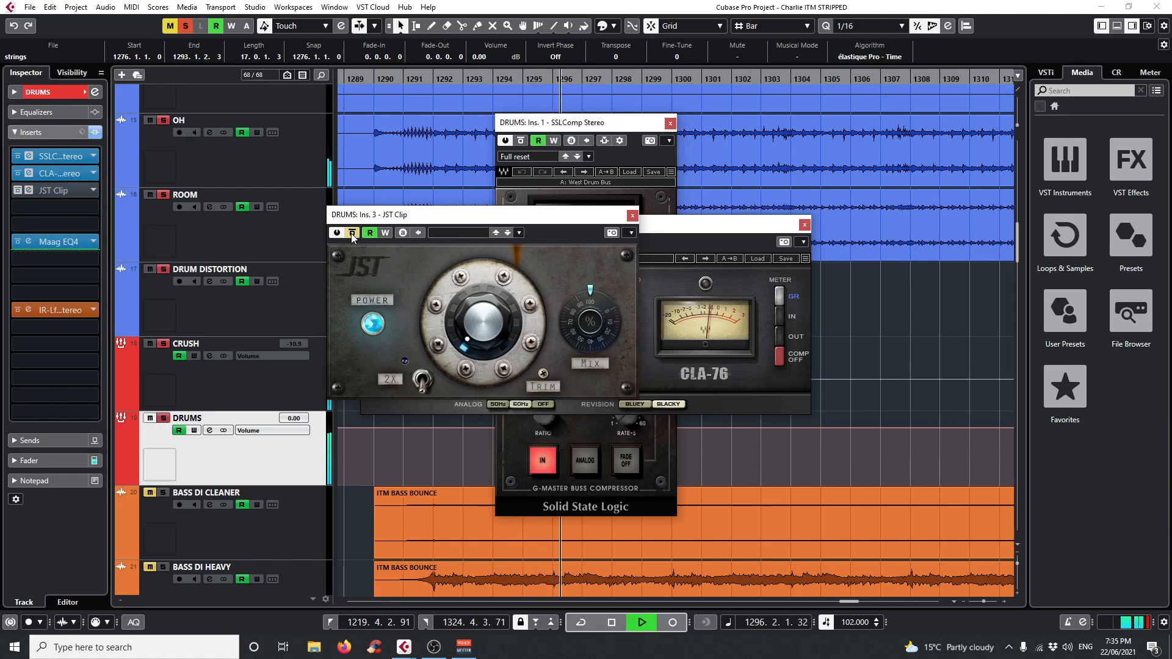
click(353, 233)
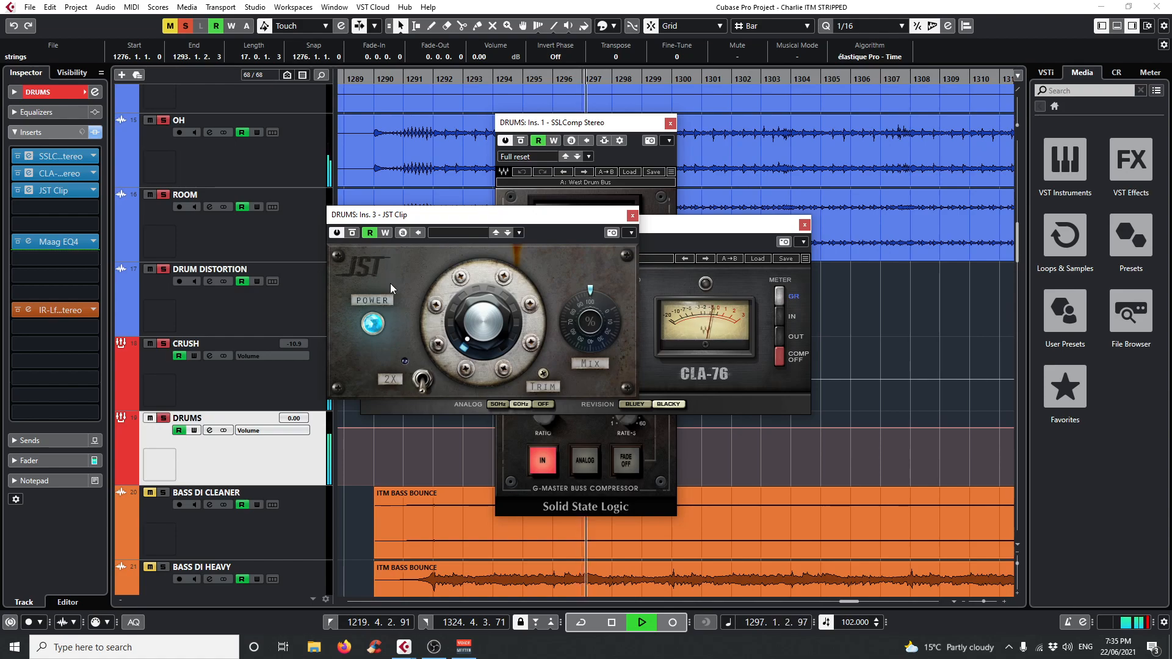
key(space)
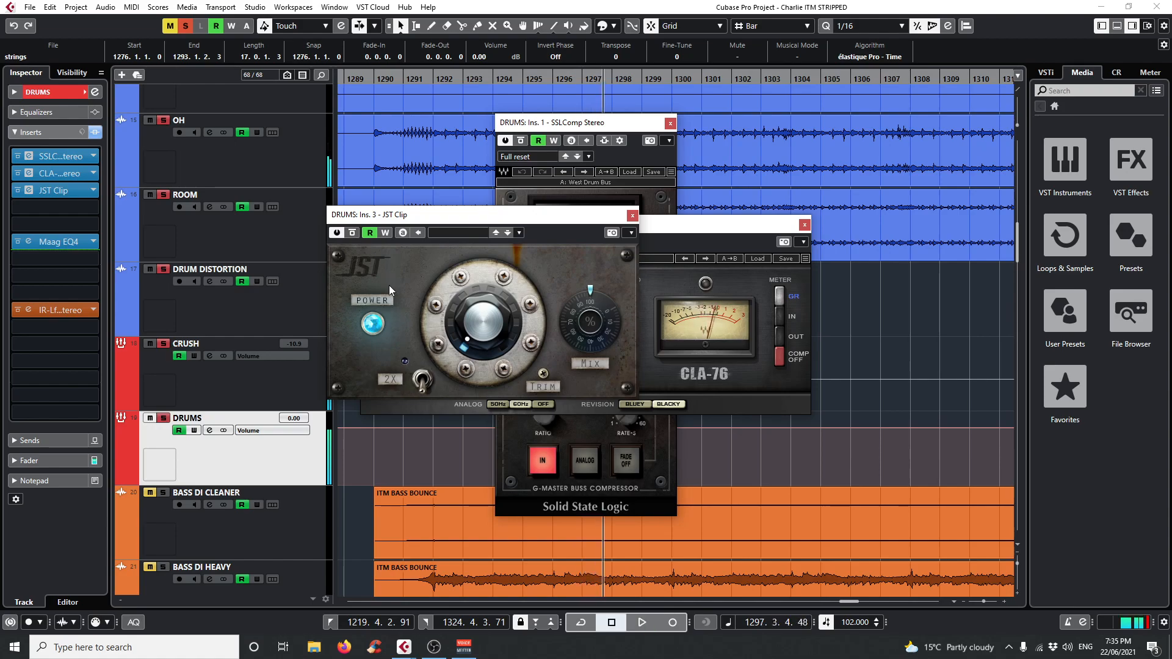
Open the DRUMS track's Maag EQ4 insert, compare the drums with it bypassed and active from bar 1296, and stop playback.
click(29, 241)
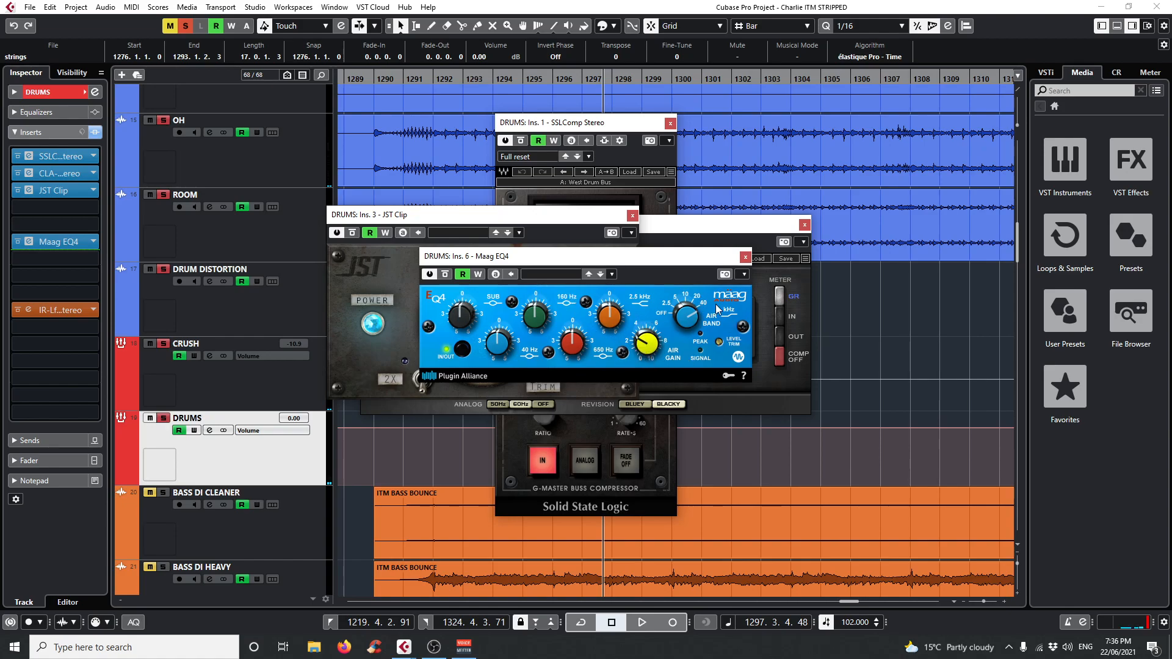
drag(632, 260, 687, 231)
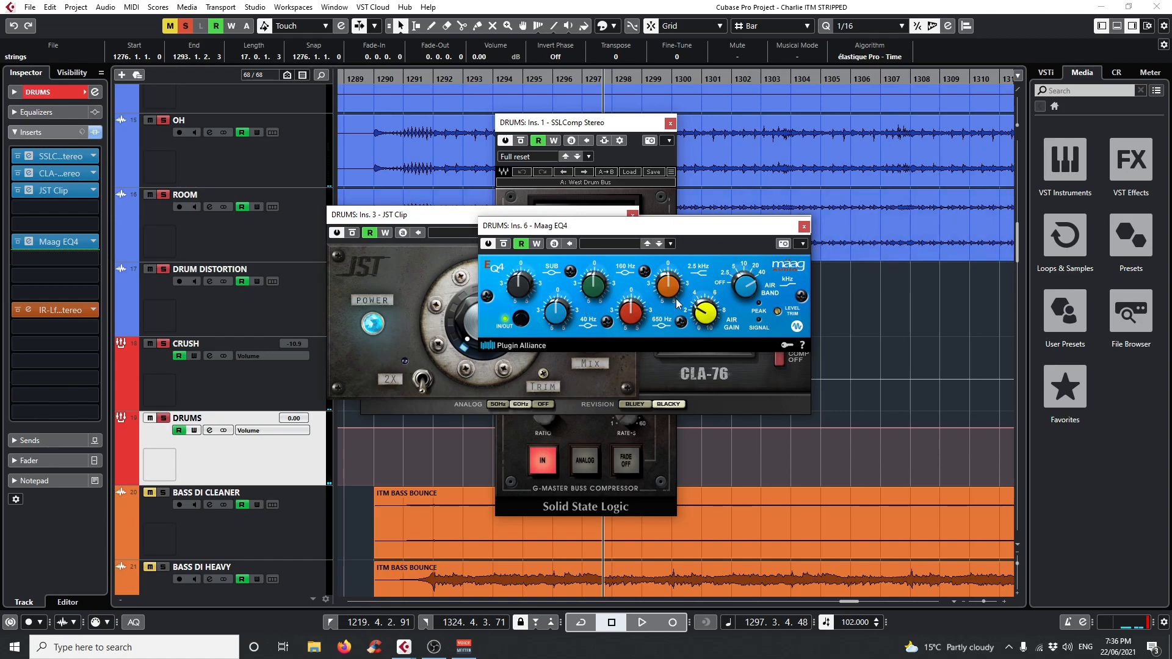
click(564, 78)
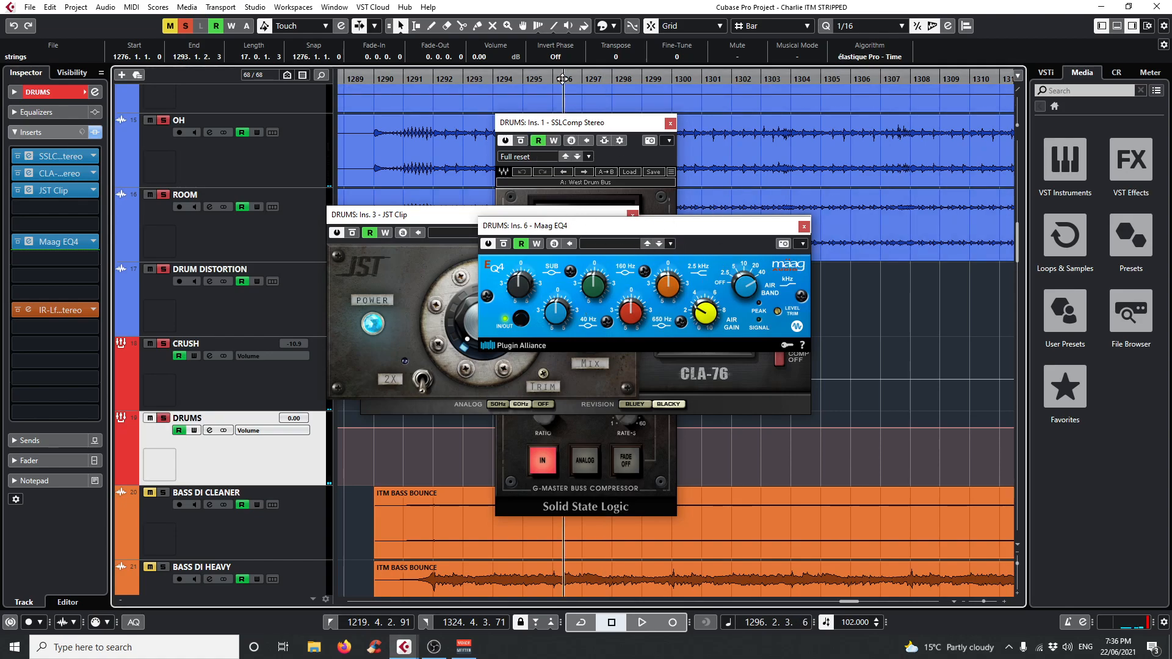
click(552, 81)
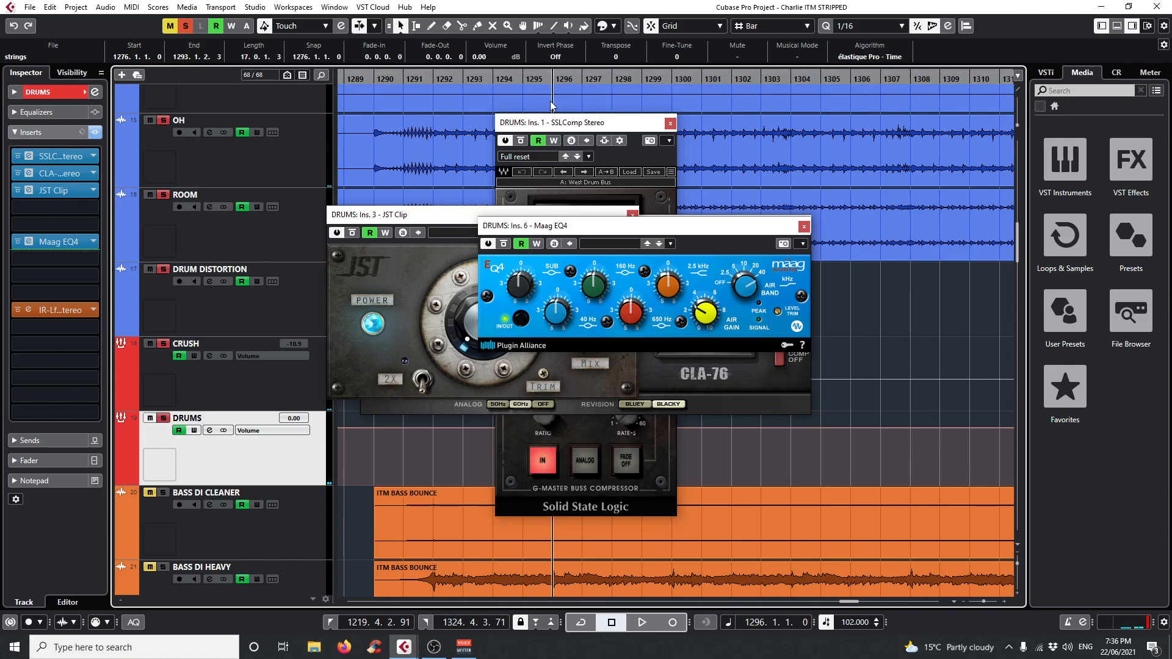
key(space)
click(507, 246)
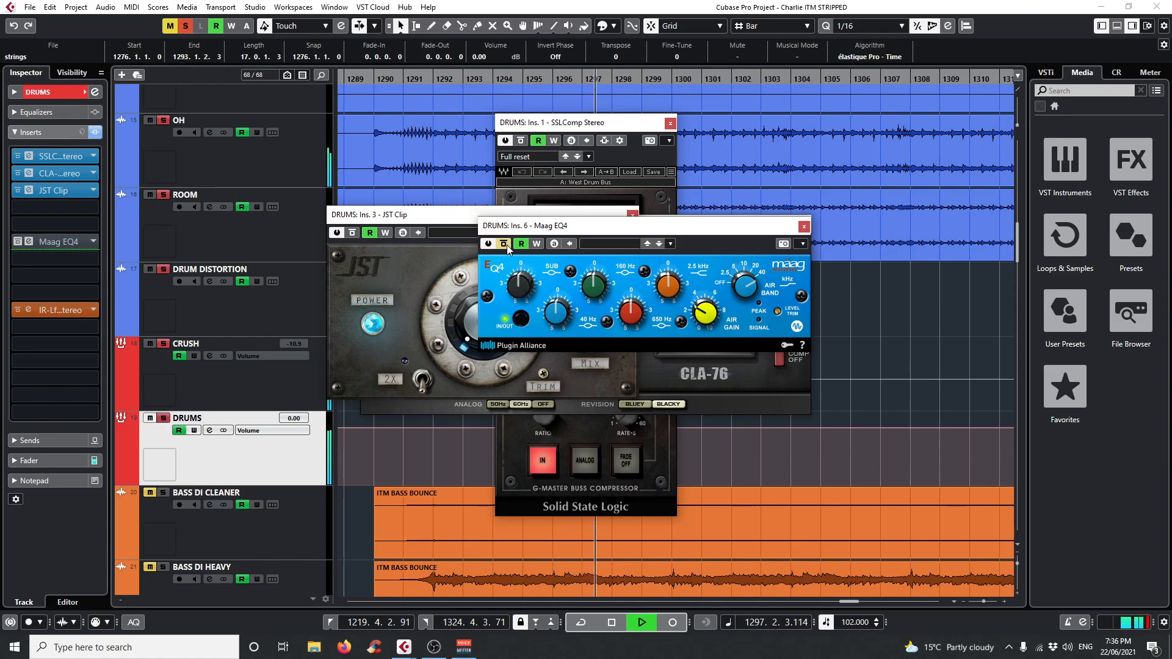
click(506, 245)
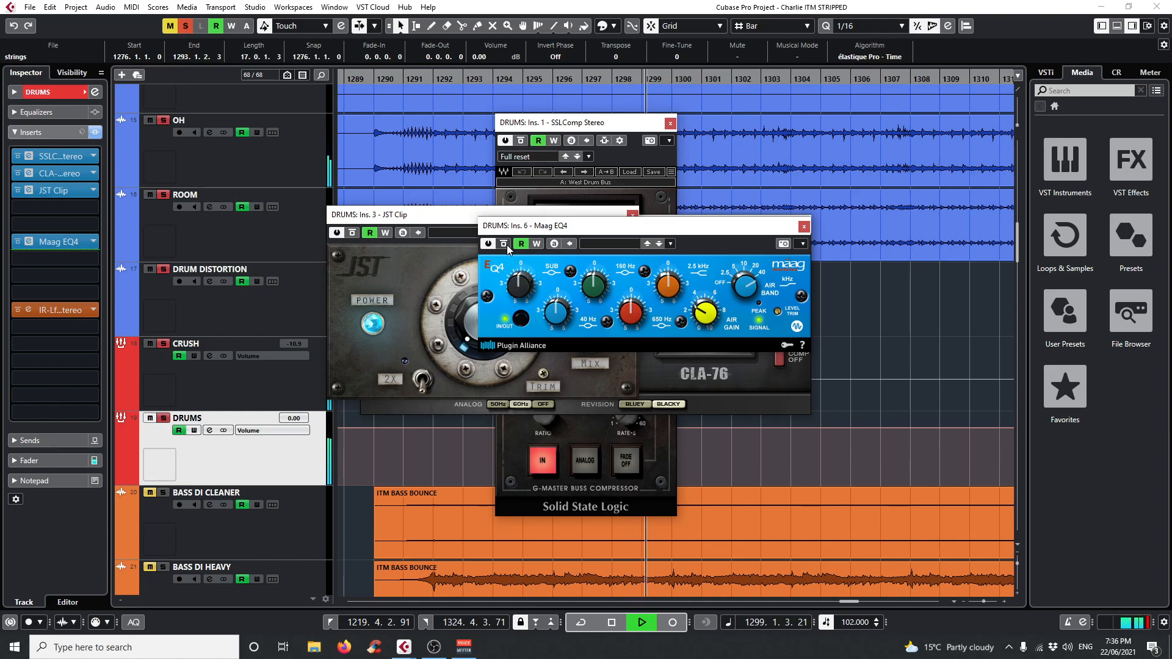
key(space)
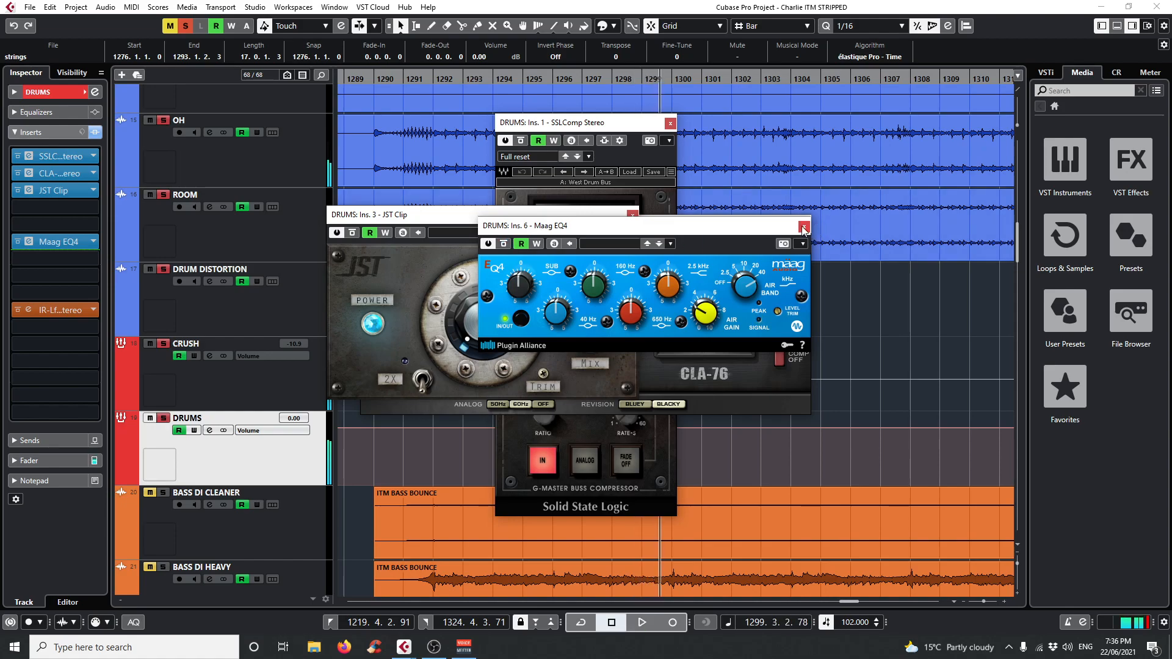
Close the DRUMS track's Maag EQ4, JST Clip, CLA-76 and SSLComp plug-in windows.
click(803, 228)
click(632, 216)
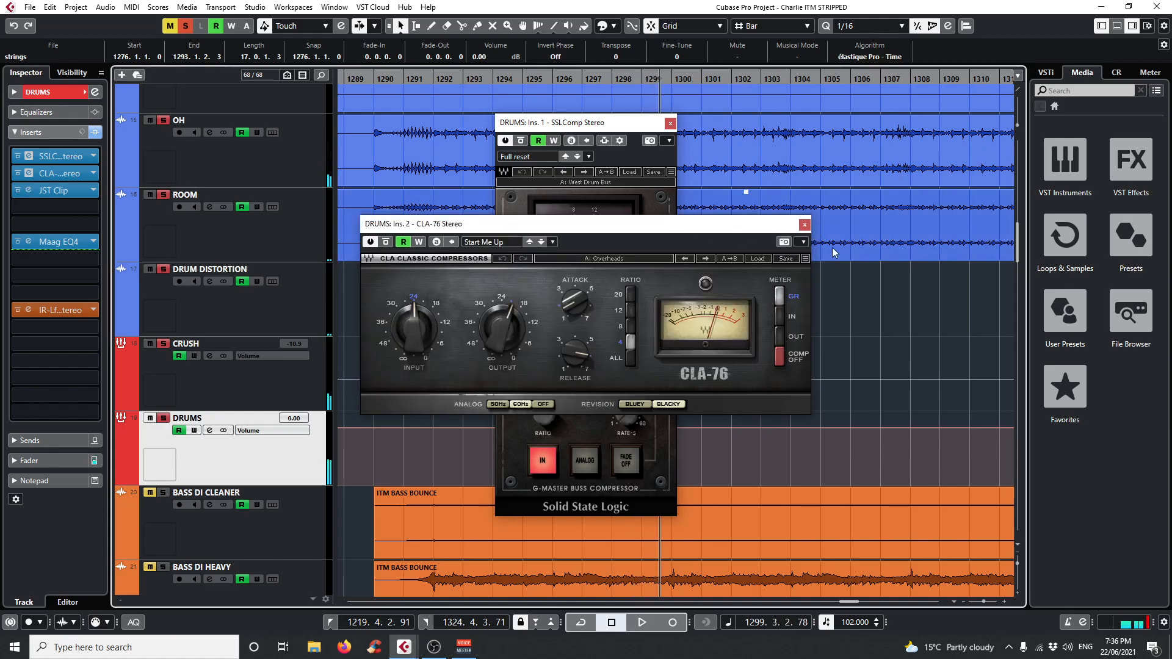
click(805, 224)
click(670, 124)
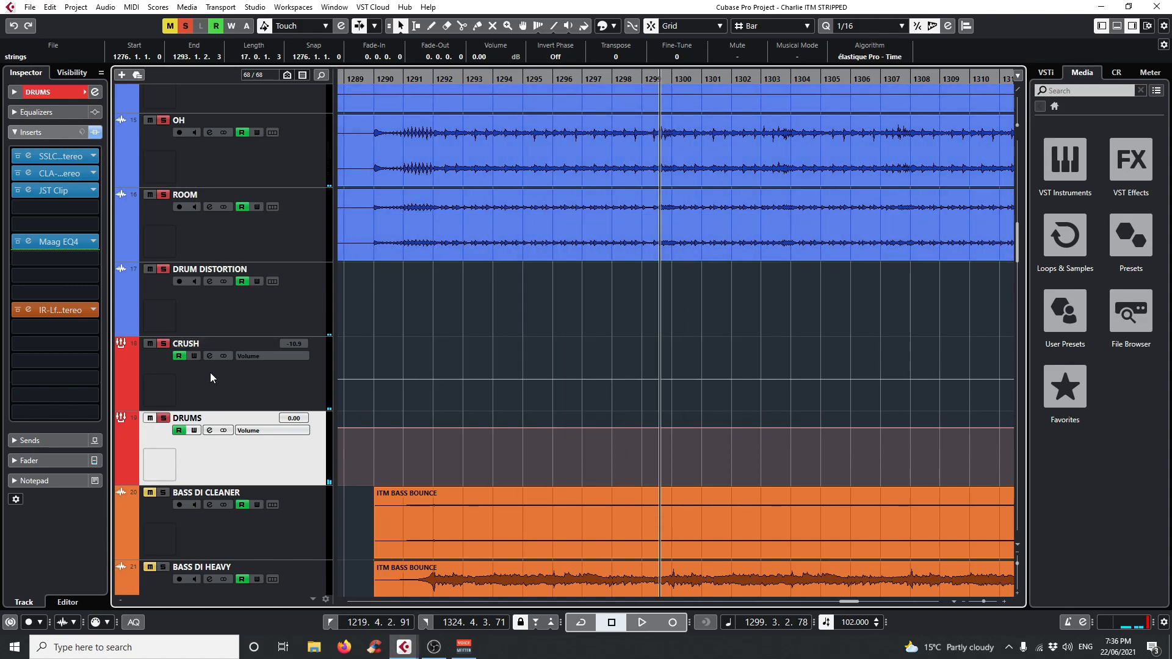
Open the DRUMS track's IR-L reverb insert, compare the playing drums with it bypassed and active, stop playback and close the plug-in.
click(27, 310)
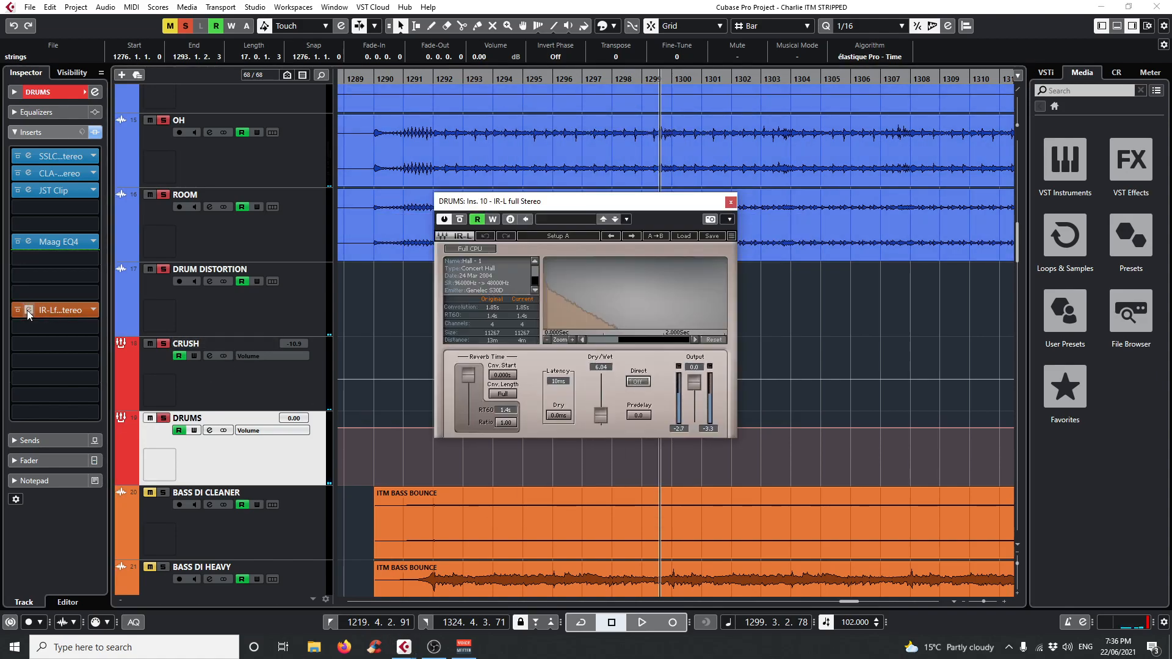
click(518, 78)
key(space)
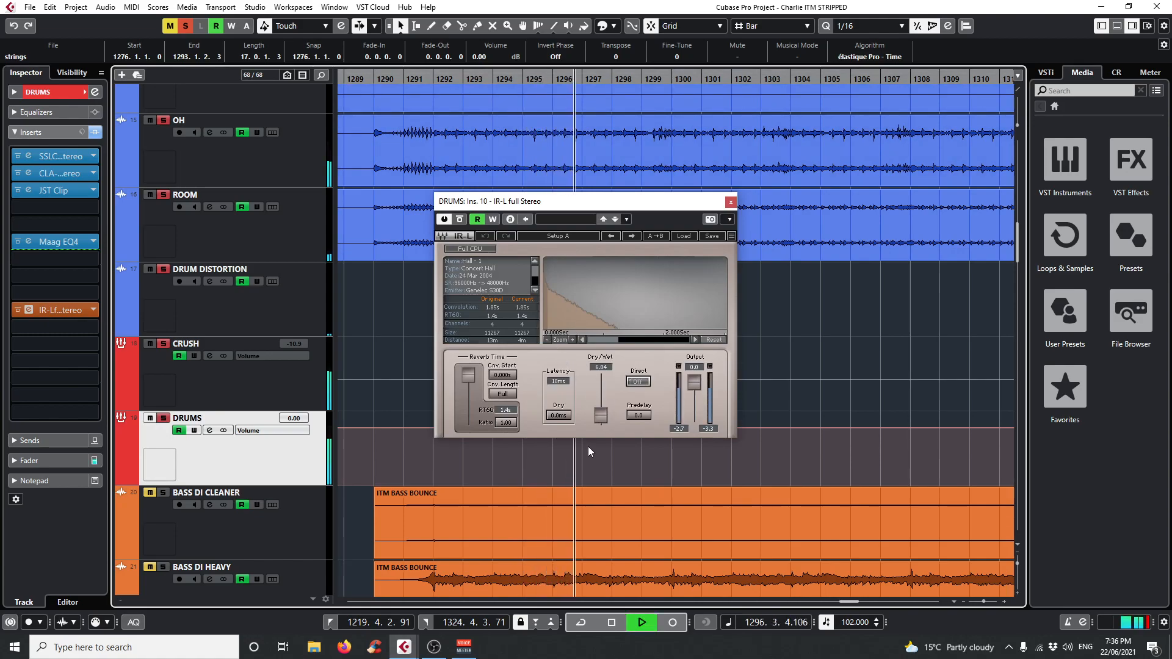
key(space)
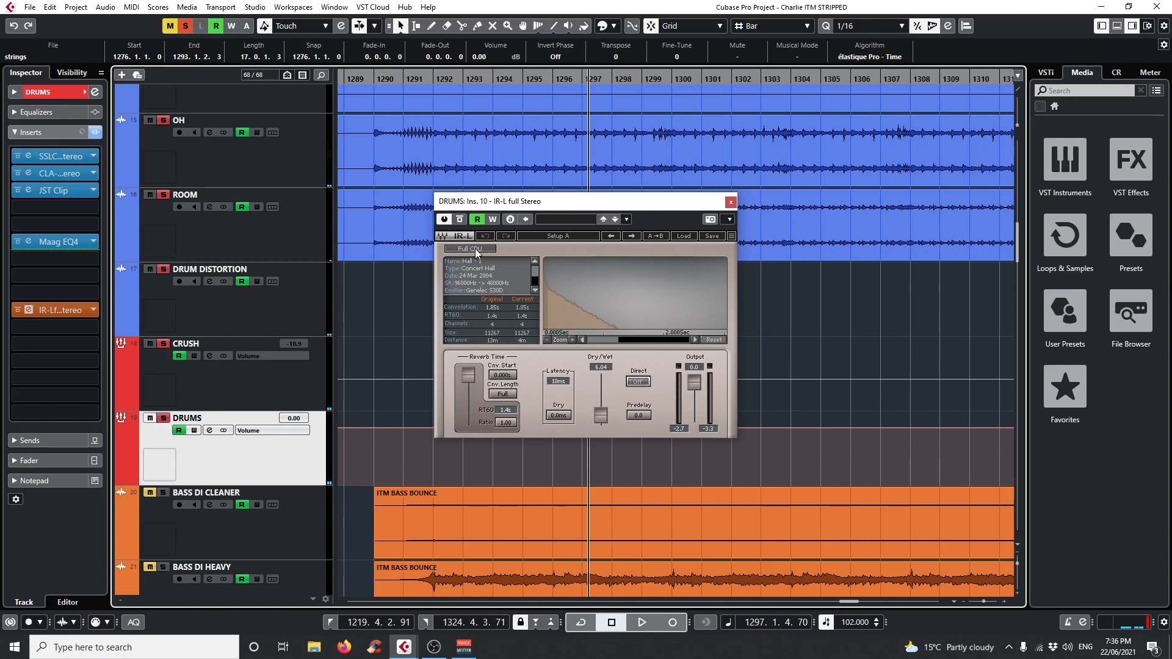
click(462, 221)
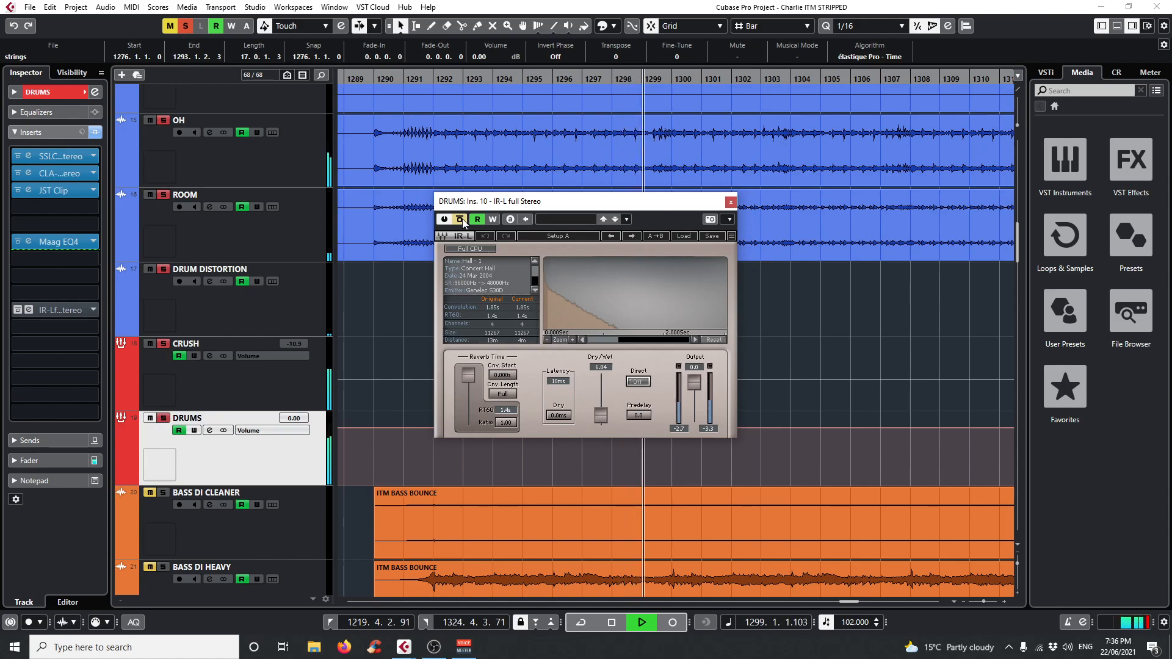
click(462, 220)
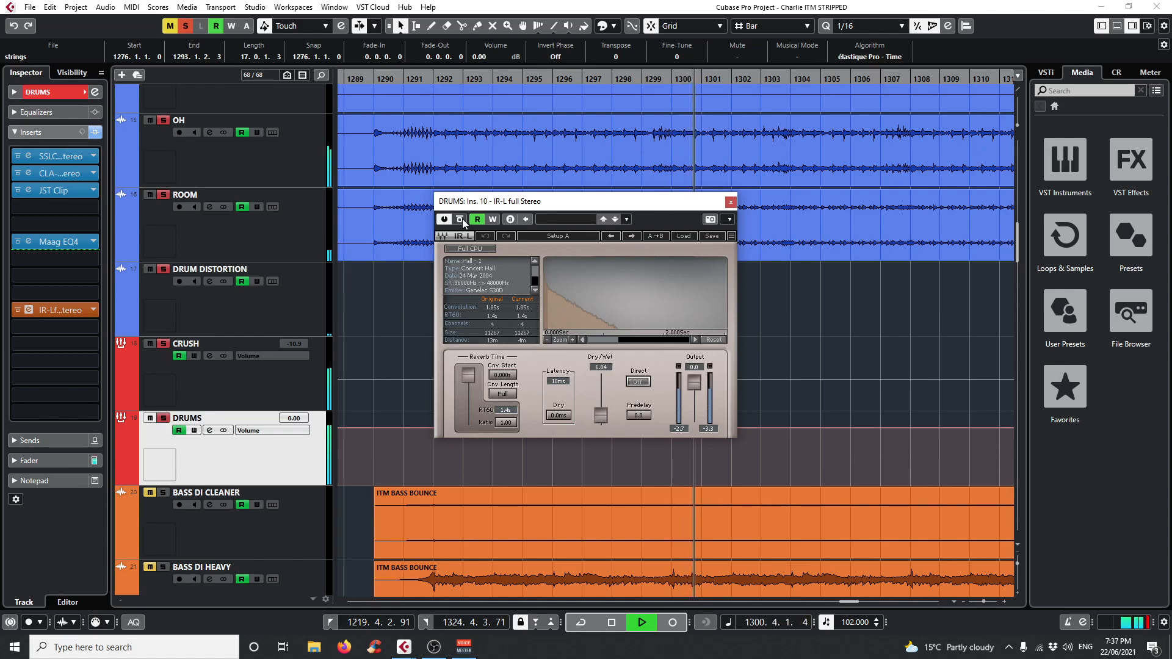
click(462, 219)
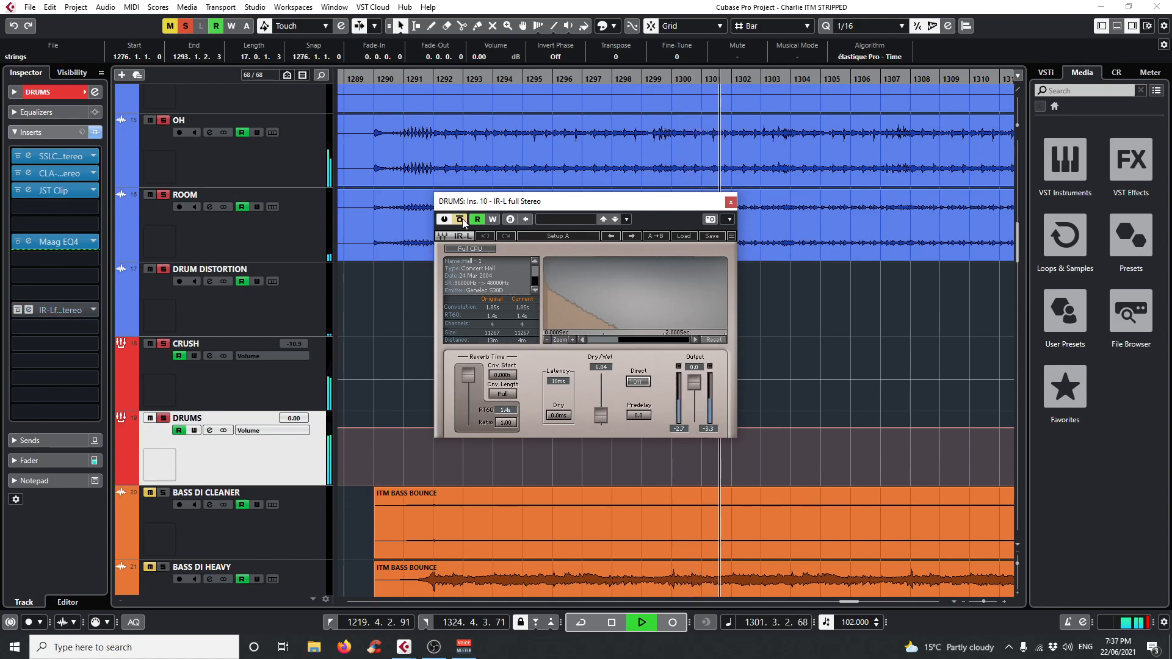
click(461, 220)
key(space)
click(730, 202)
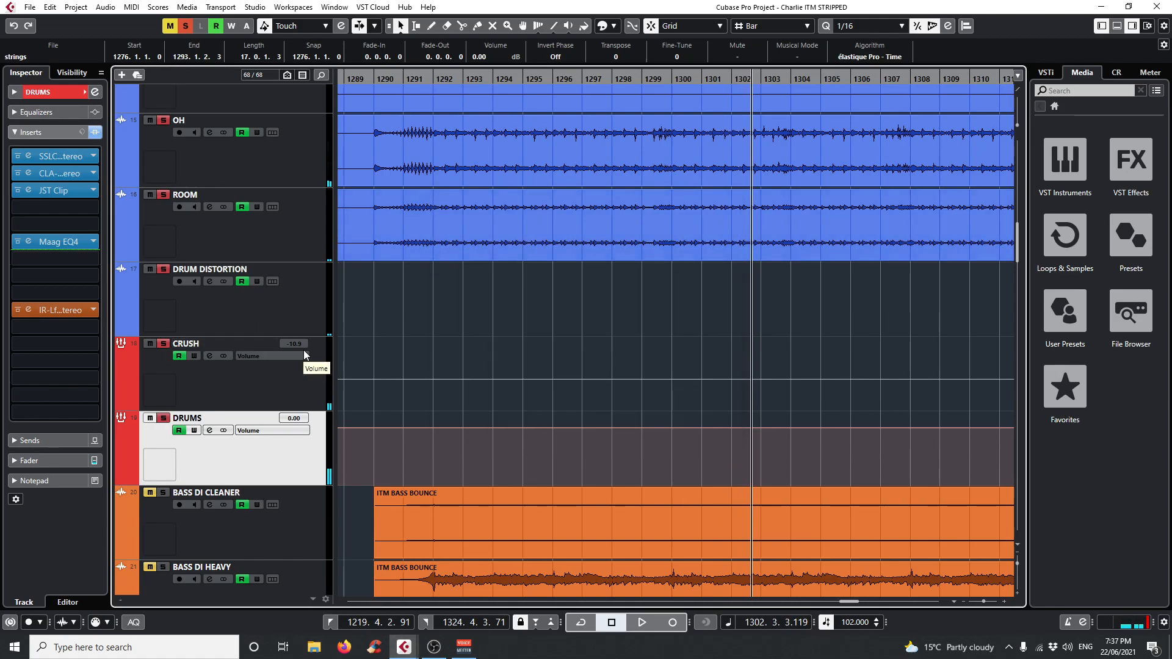
Clear all solos, play from bar 1293 with TAMBO and Shaker soloed, and compare the Shaker with and without TAMBO.
scroll(303, 350, up, 15)
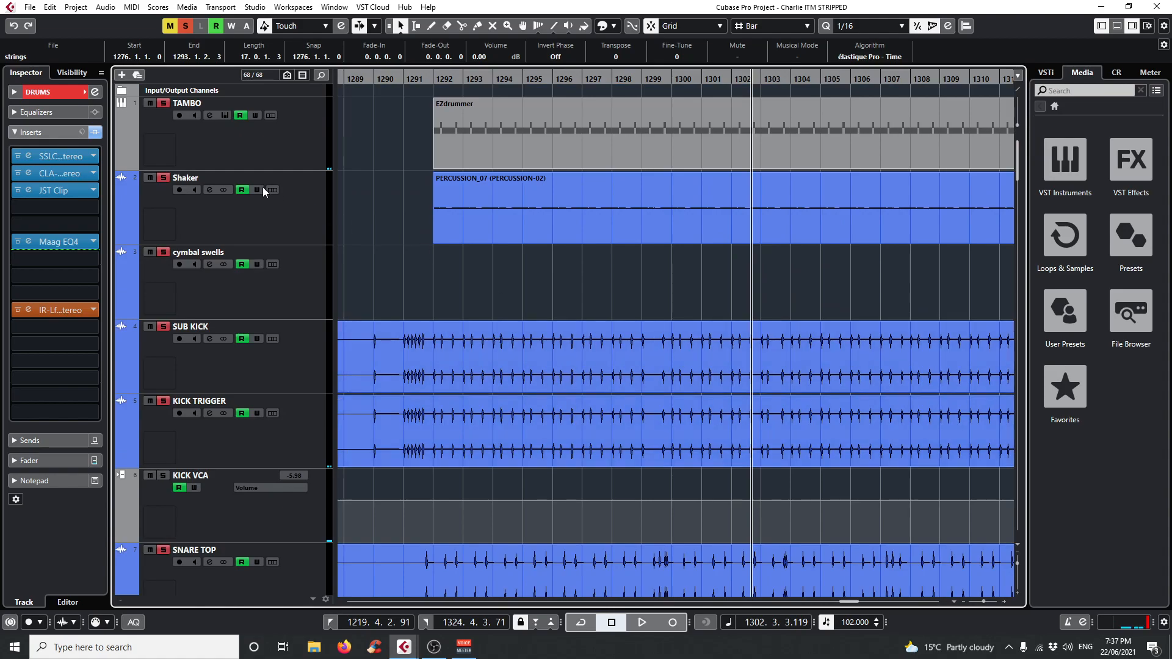
click(183, 30)
click(474, 77)
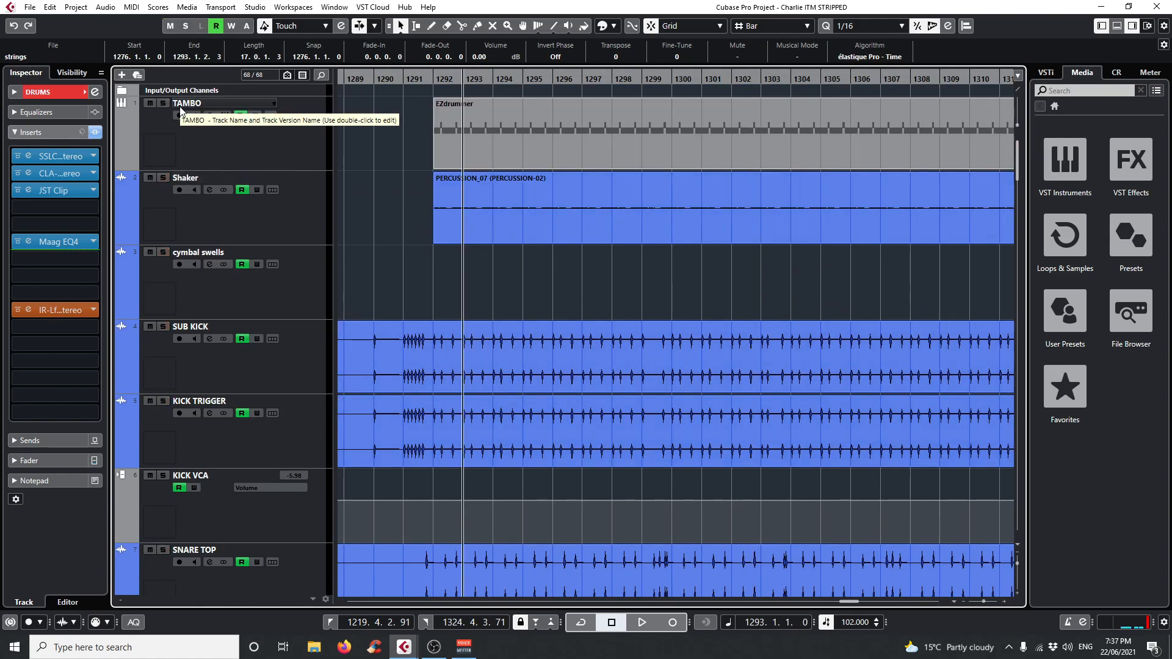
click(163, 178)
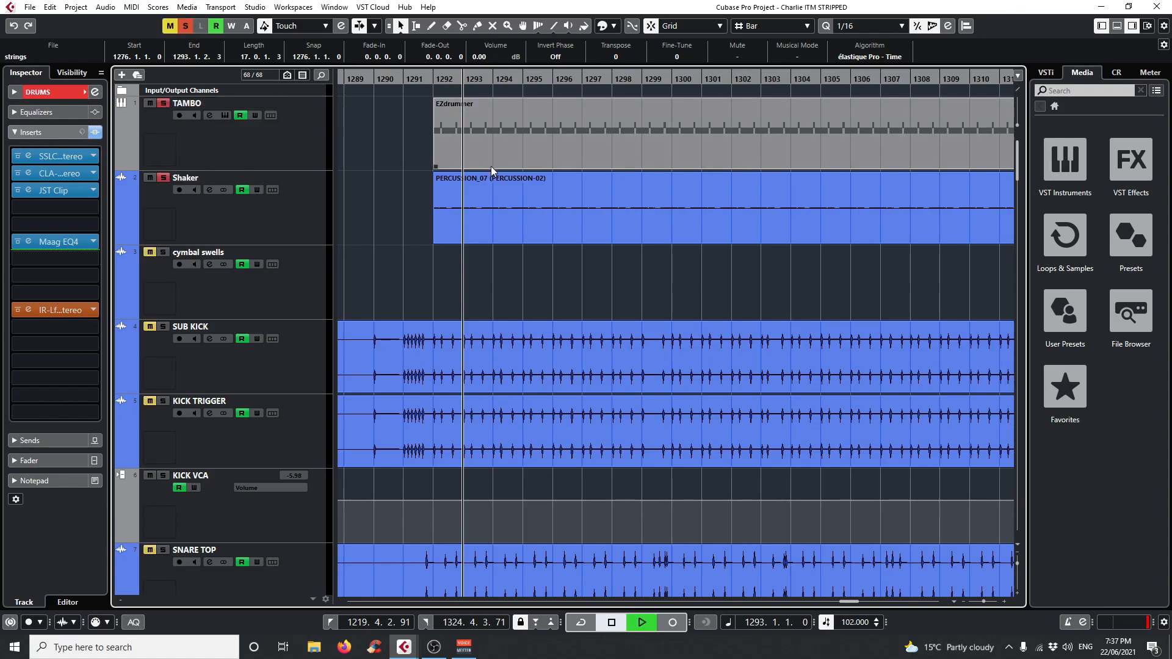
click(150, 103)
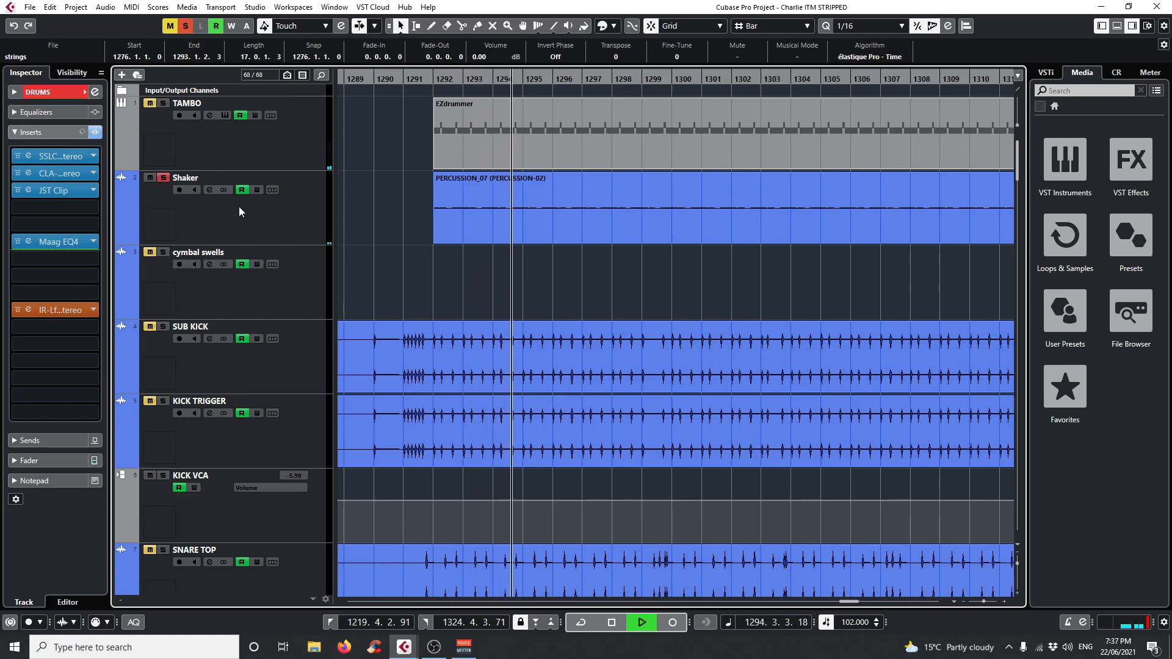
click(162, 104)
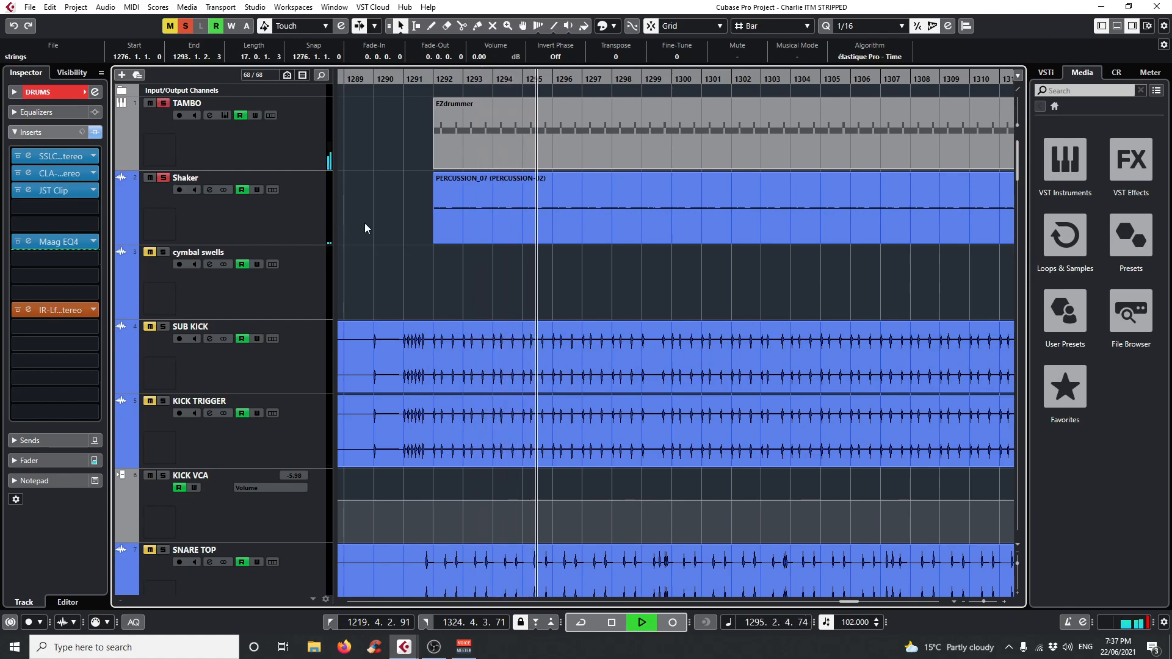
Switch between the soloed TAMBO and the full mix during playback, and stop playback.
click(160, 103)
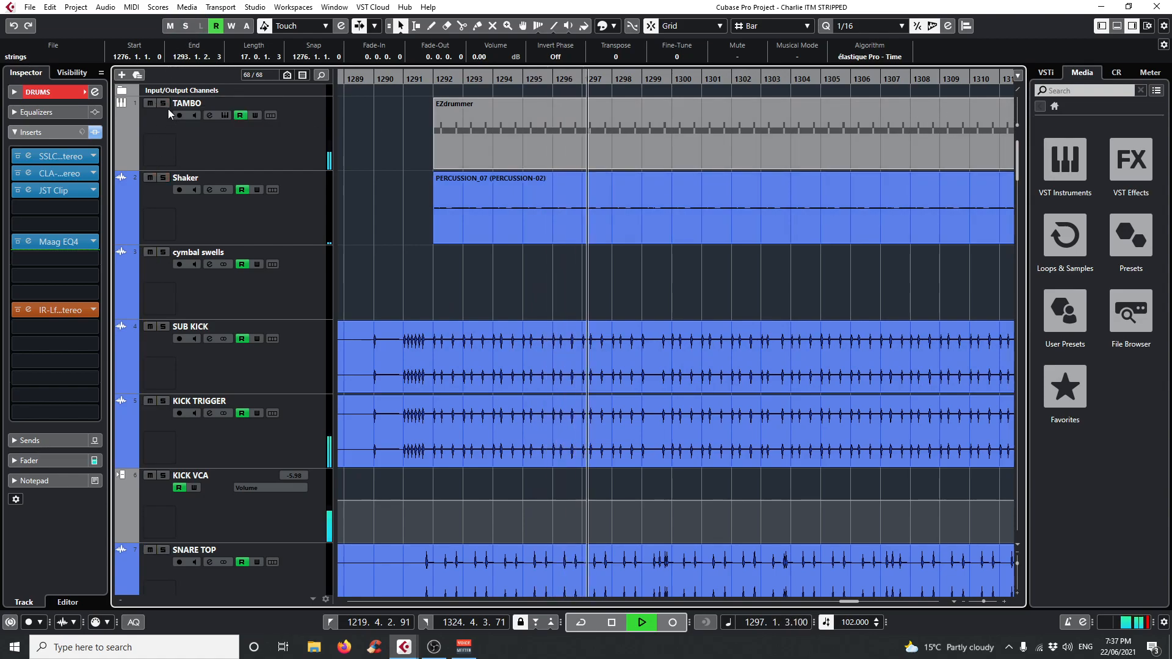
click(164, 104)
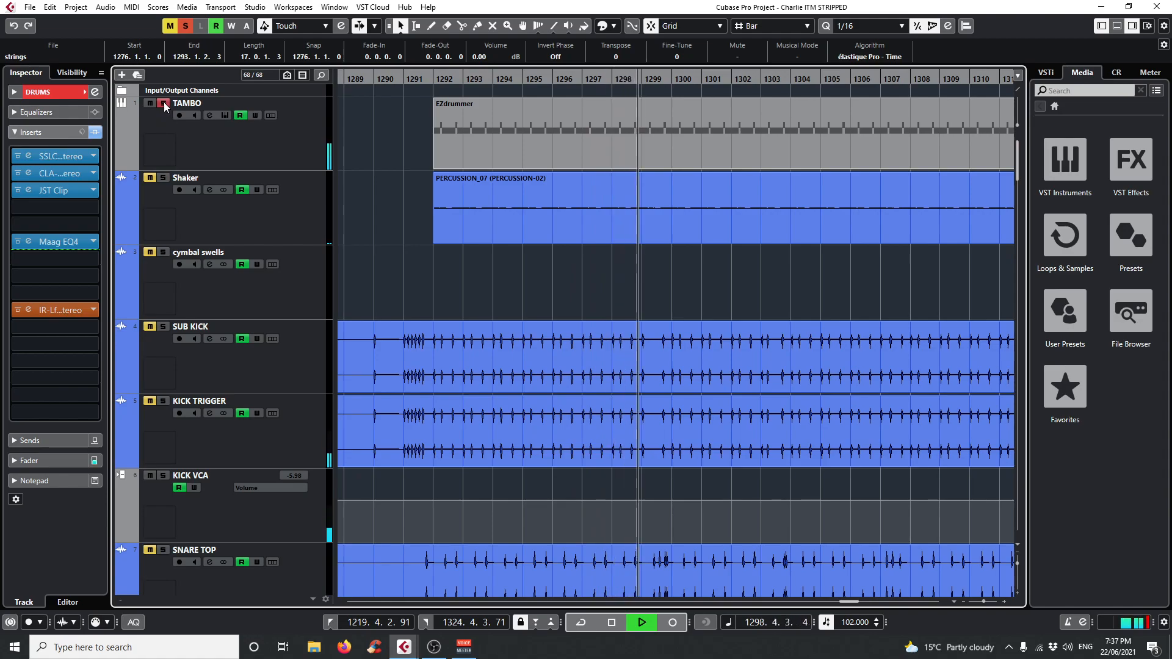
click(164, 104)
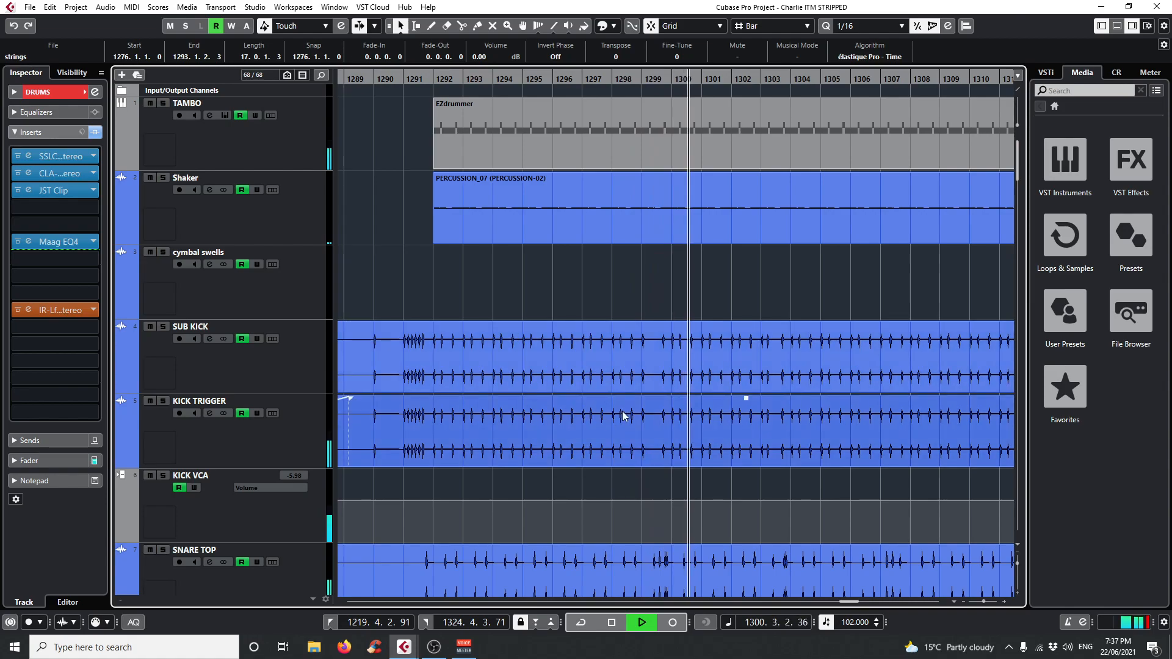
scroll(608, 438, down, 13)
key(space)
Solo the ITM ACOUSTIC, ITM ACOUSTIC 2 and HALion Sonic SE 02 tracks and play them from bar 1256.
scroll(605, 433, up, 4)
drag(513, 78, 481, 122)
click(163, 250)
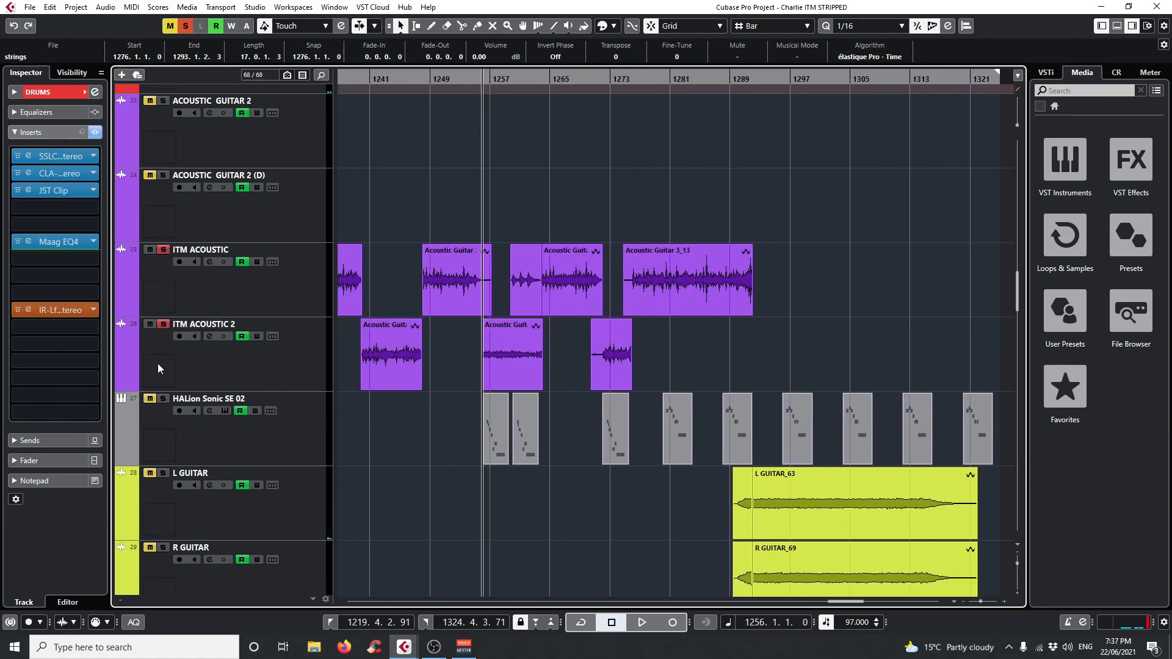
click(318, 440)
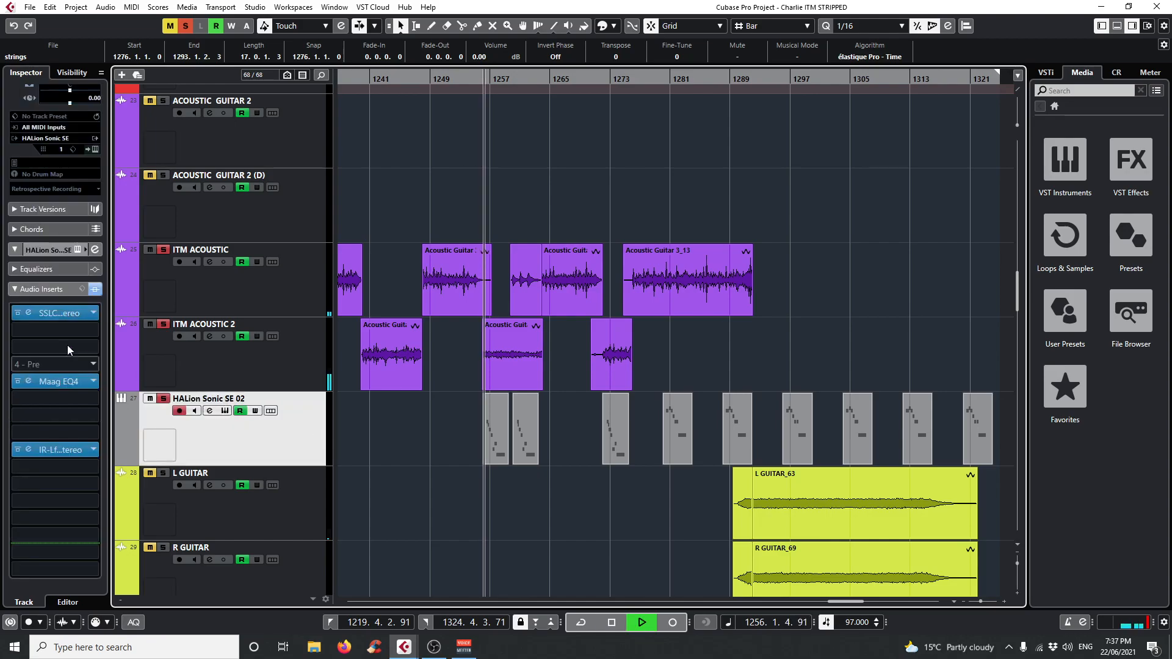
Examine the HALion Sonic SE 02 track's instrument and the notes of its MIDI part at bar 1260, close both and stop playback.
click(225, 411)
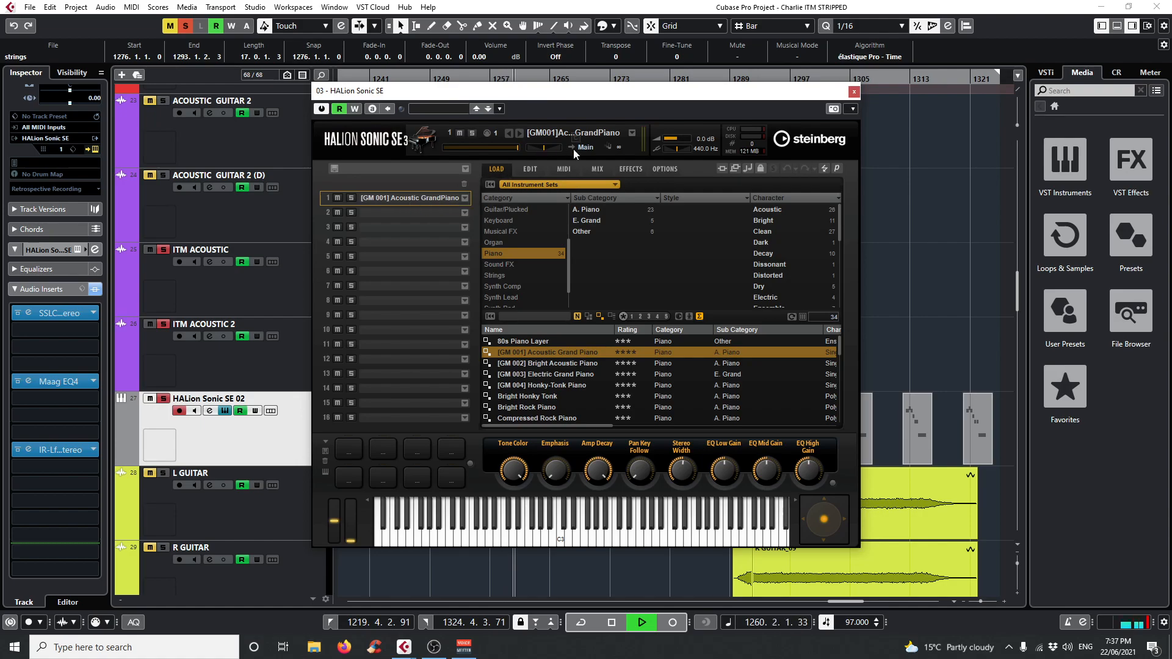
click(854, 91)
click(525, 420)
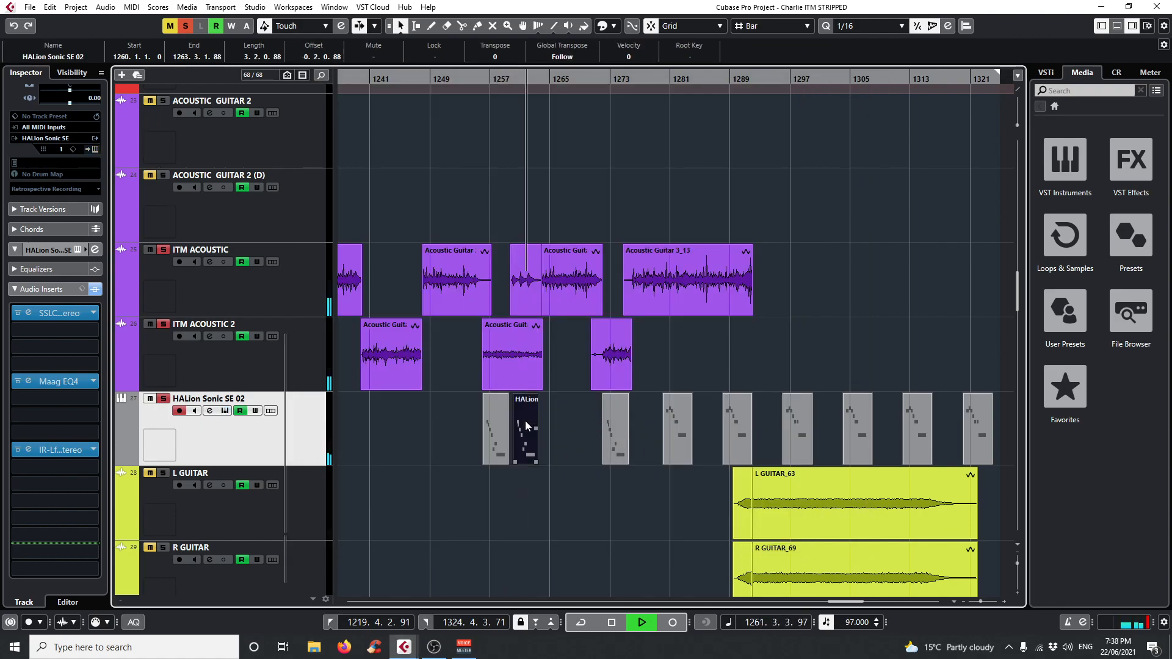
double_click(525, 420)
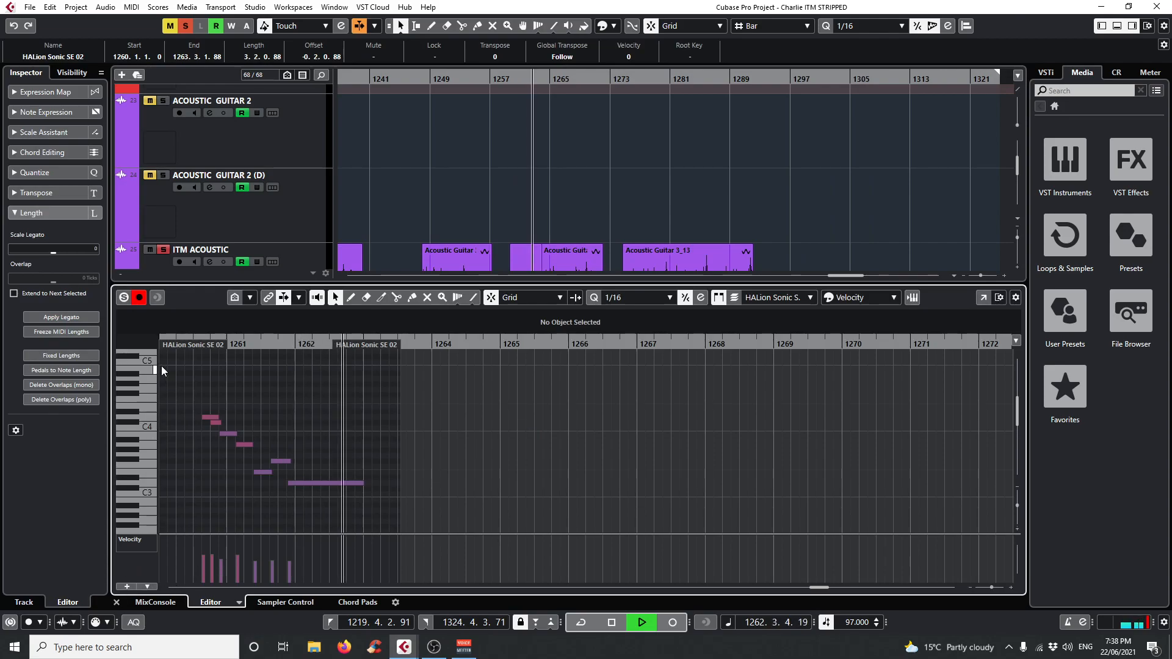
drag(192, 343, 190, 348)
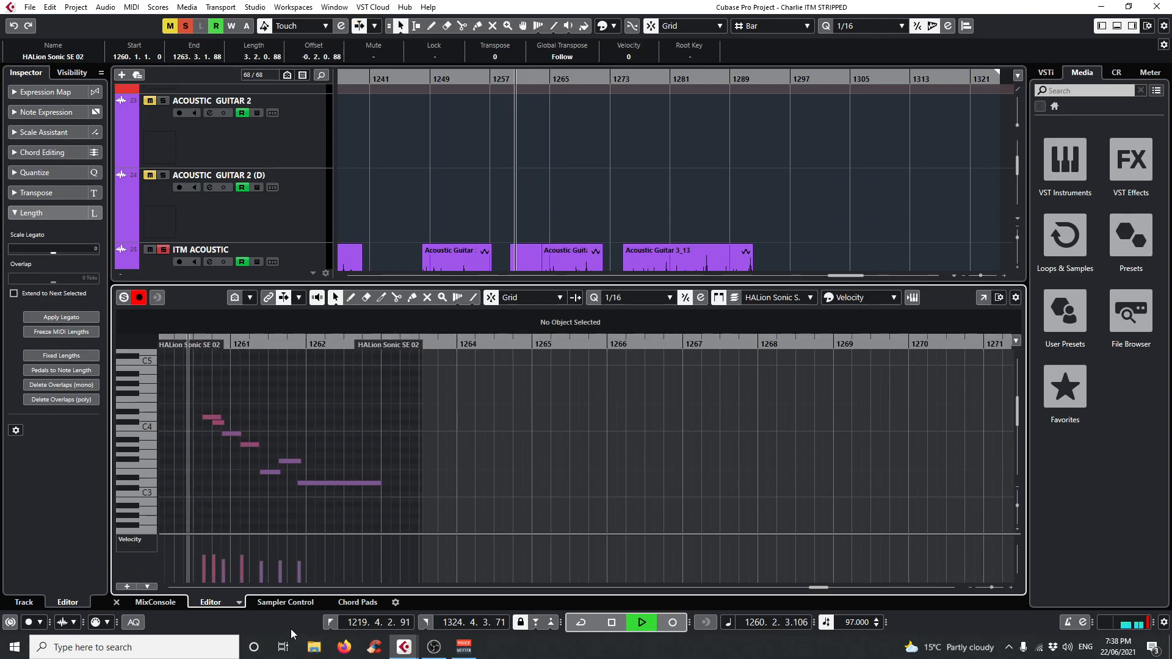
click(117, 602)
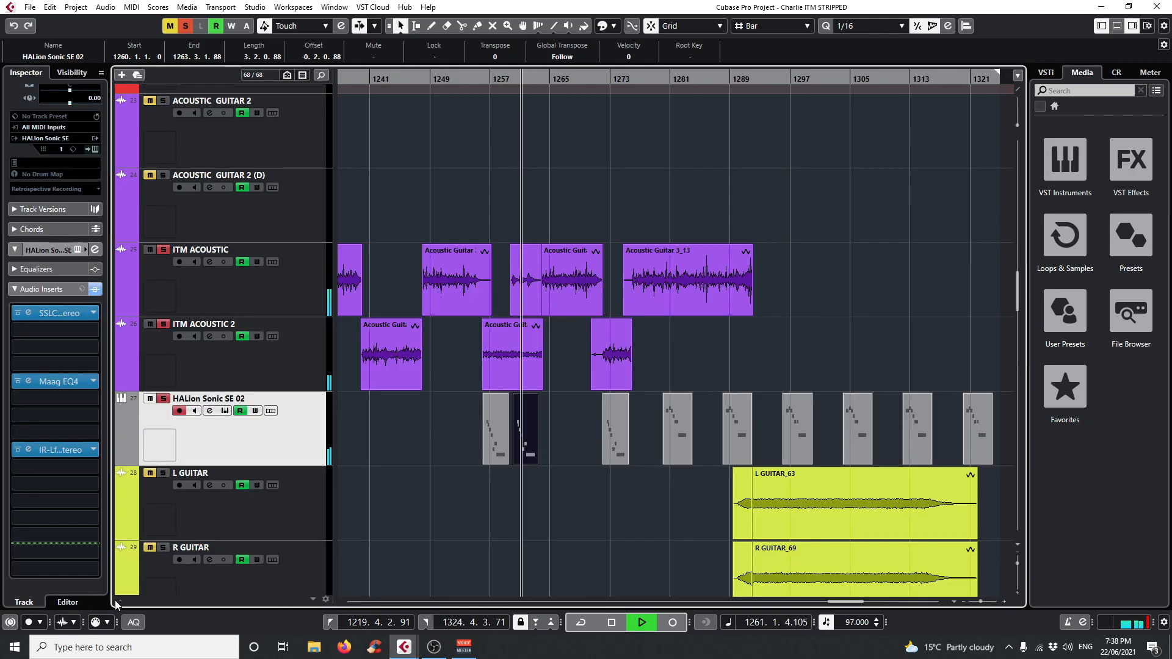
key(space)
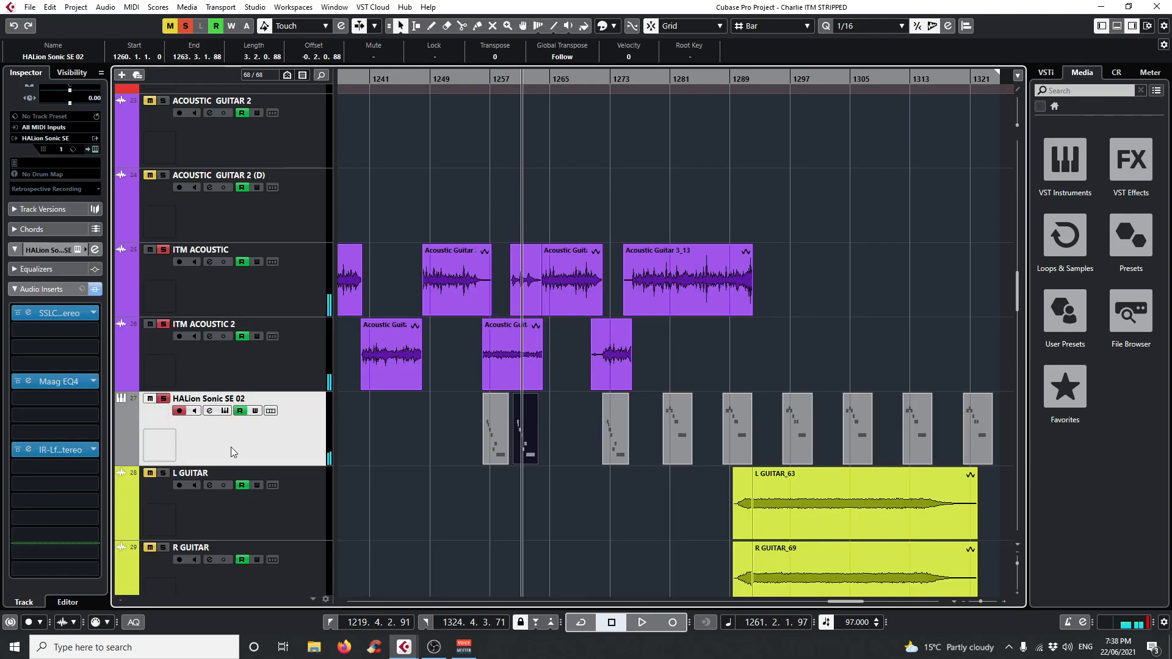
Open the HALion Sonic SE 02 track's IR-L, Maag EQ4 and SSLChannel inserts and examine their settings.
click(28, 450)
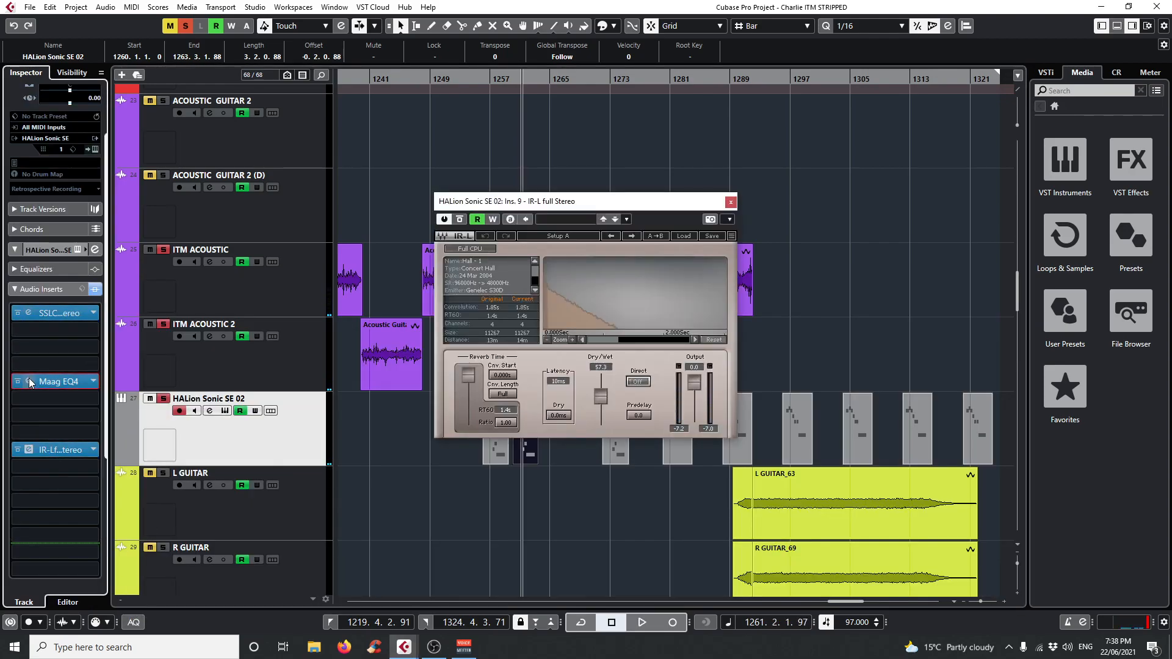
click(30, 382)
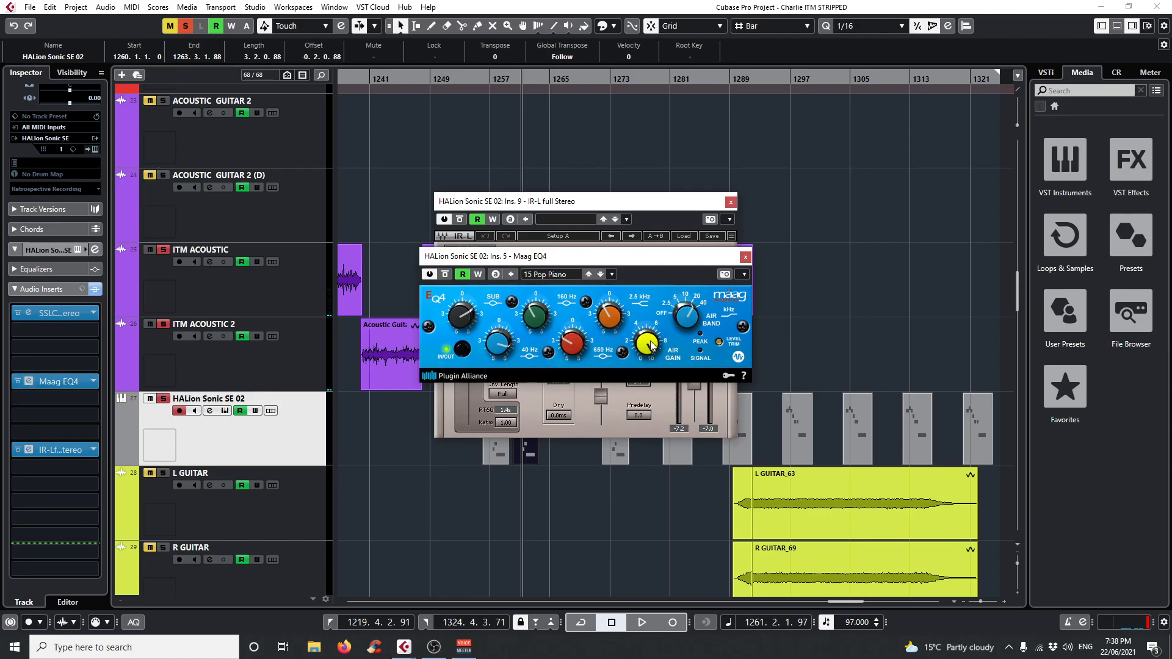
click(29, 314)
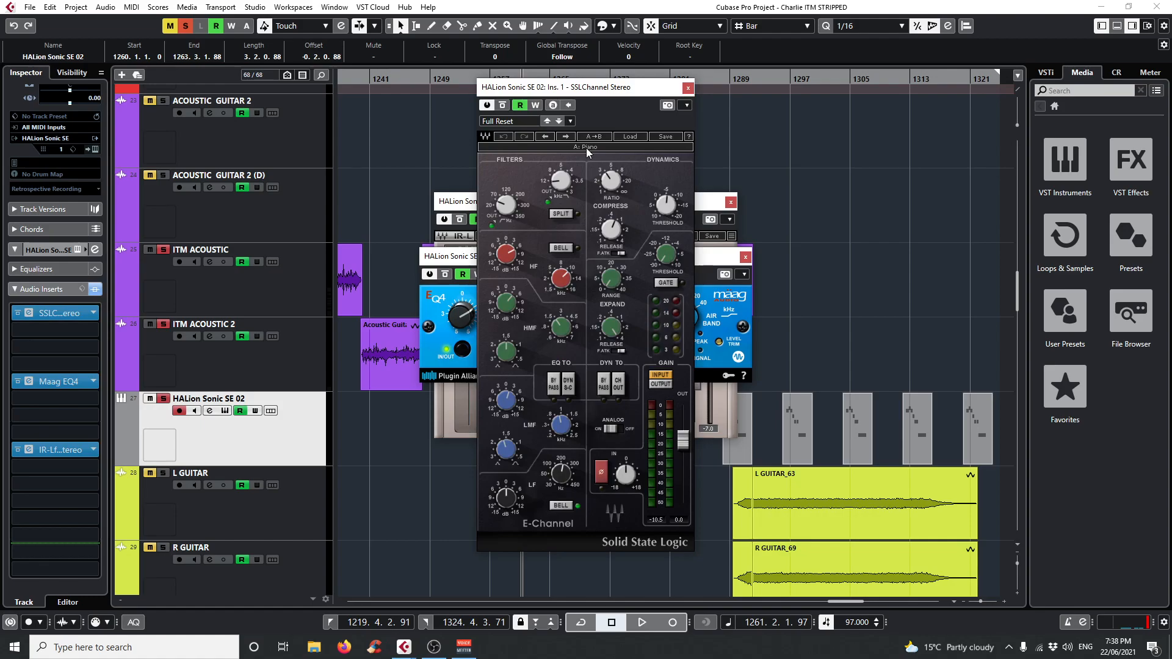
Close the HALion Sonic SE 02 track's open plug-in windows, and stop playback with all solos cleared.
click(688, 88)
click(745, 257)
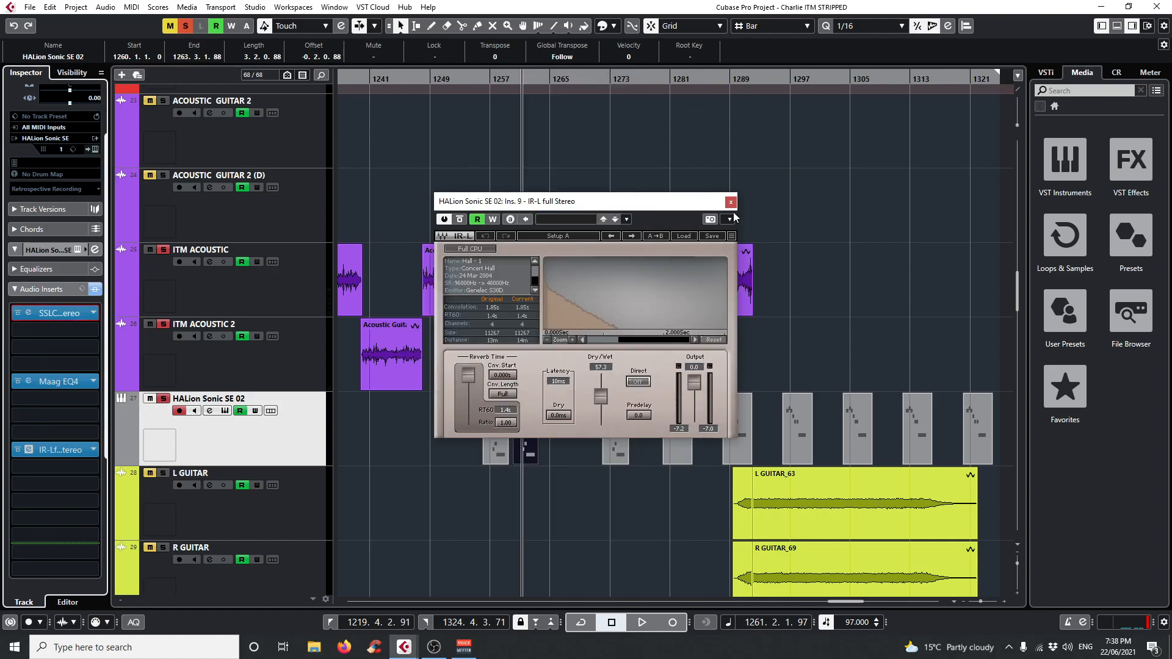
click(731, 203)
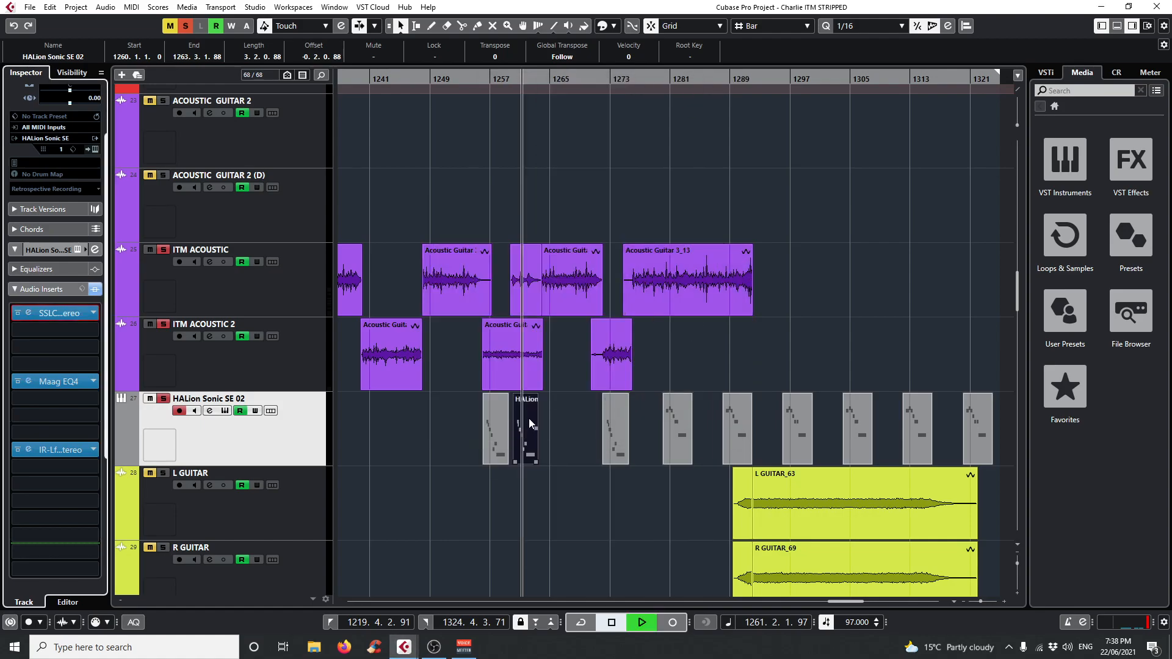
scroll(614, 367, down, 10)
scroll(614, 394, up, 2)
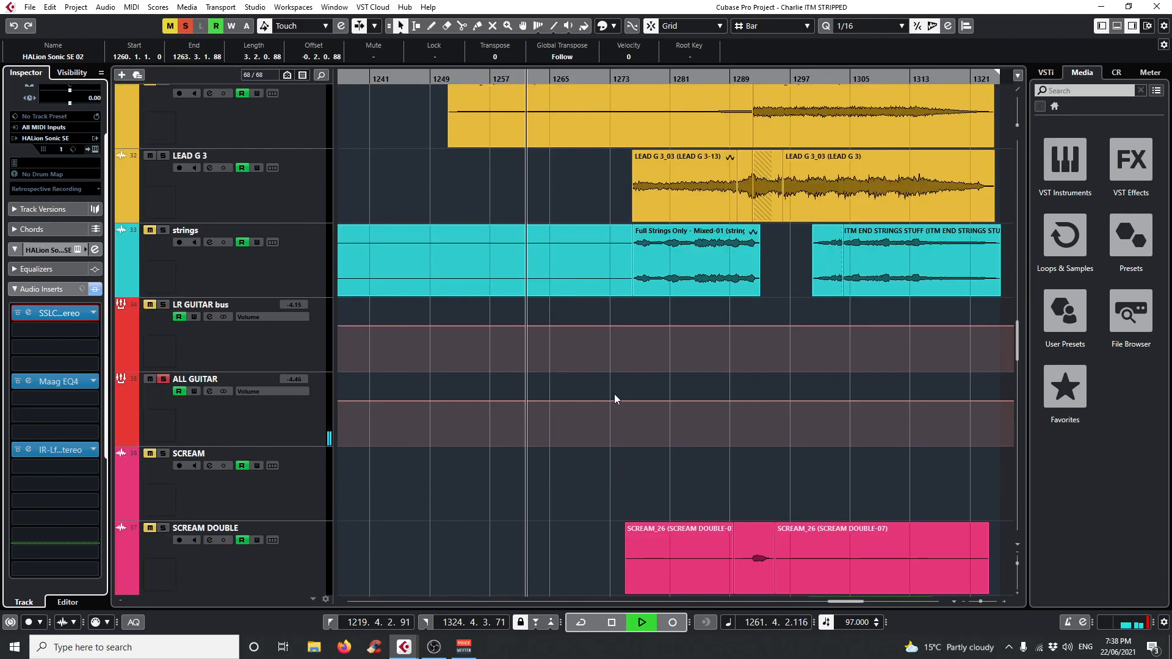
key(space)
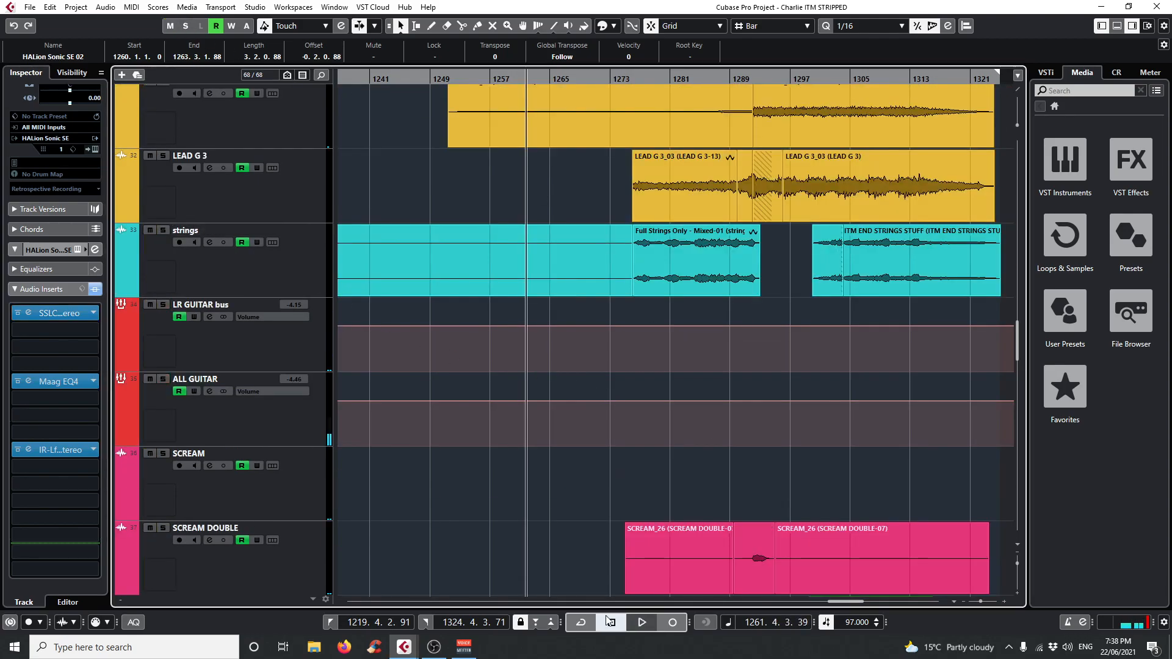
Move the playhead to bar 1275 and solo the strings track, keeping it selected.
drag(623, 76, 477, 171)
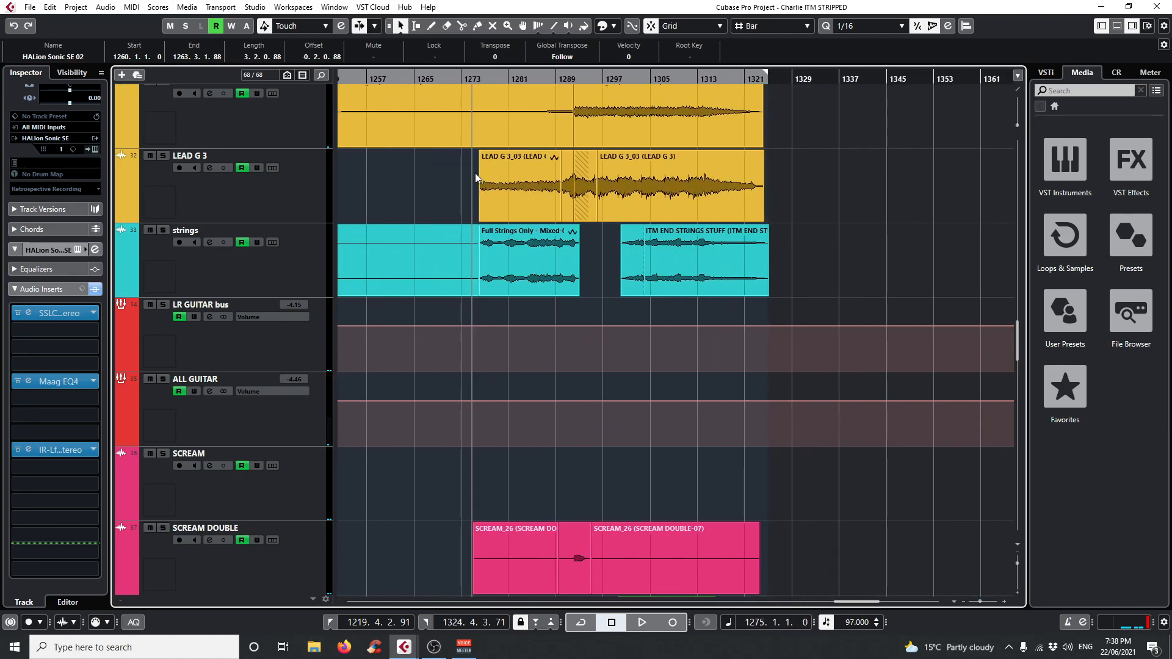
click(164, 231)
click(268, 268)
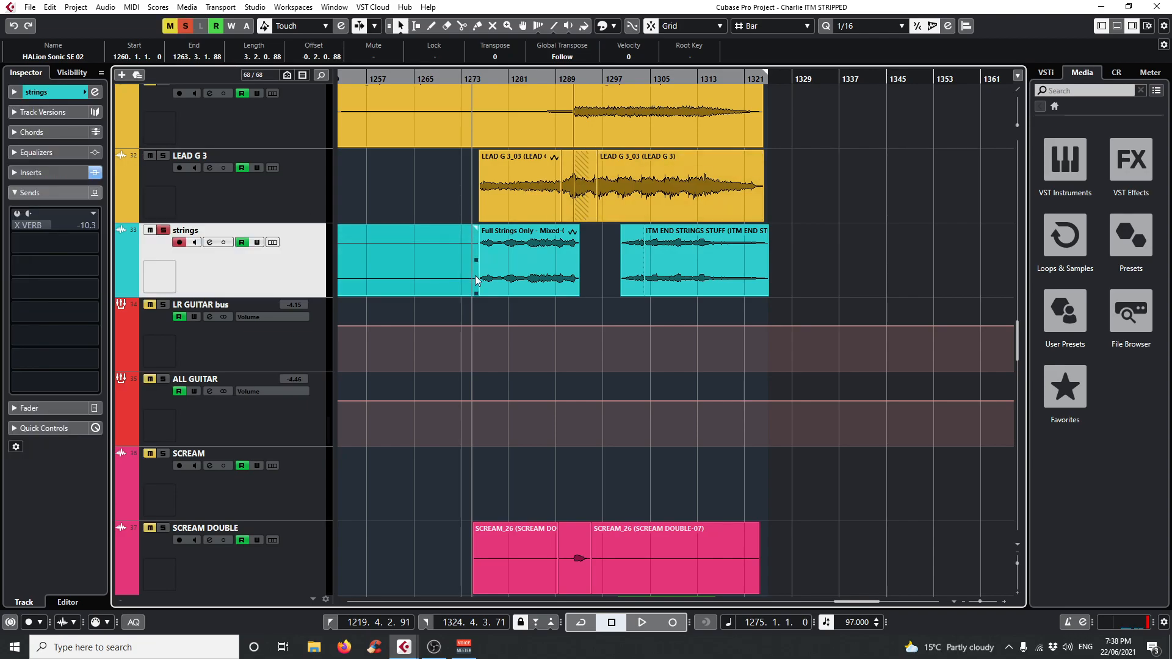
Start playback of the soloed strings track just before its audible part and jump to bar 1276.
click(475, 78)
drag(475, 78, 477, 79)
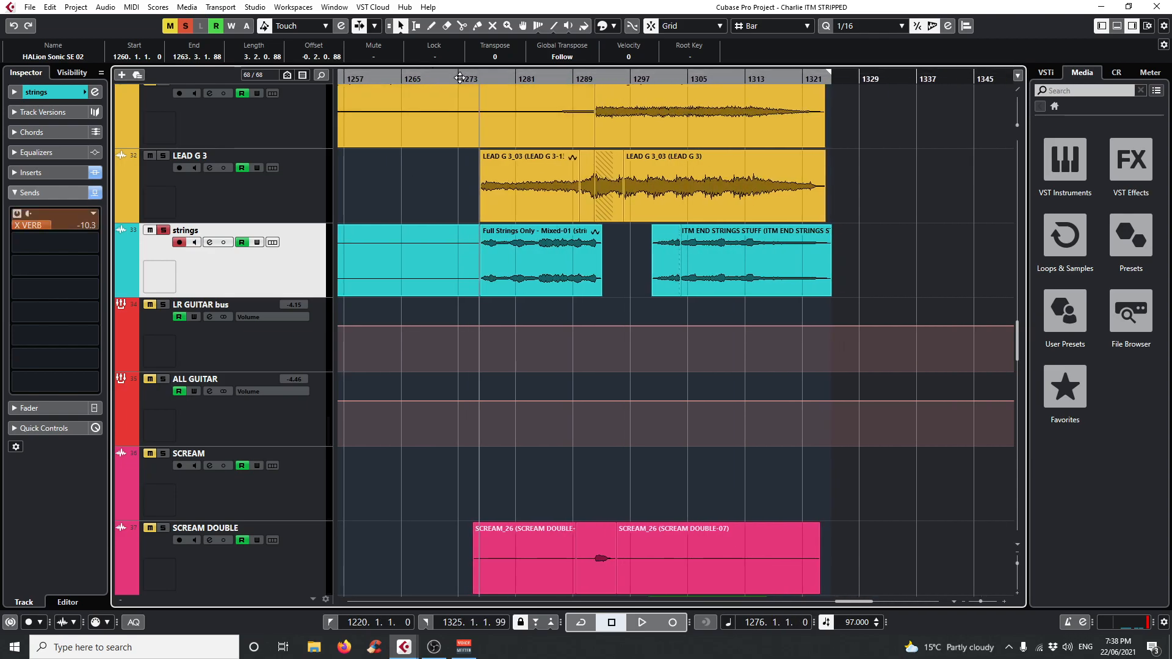
drag(460, 79, 461, 87)
click(471, 262)
click(501, 256)
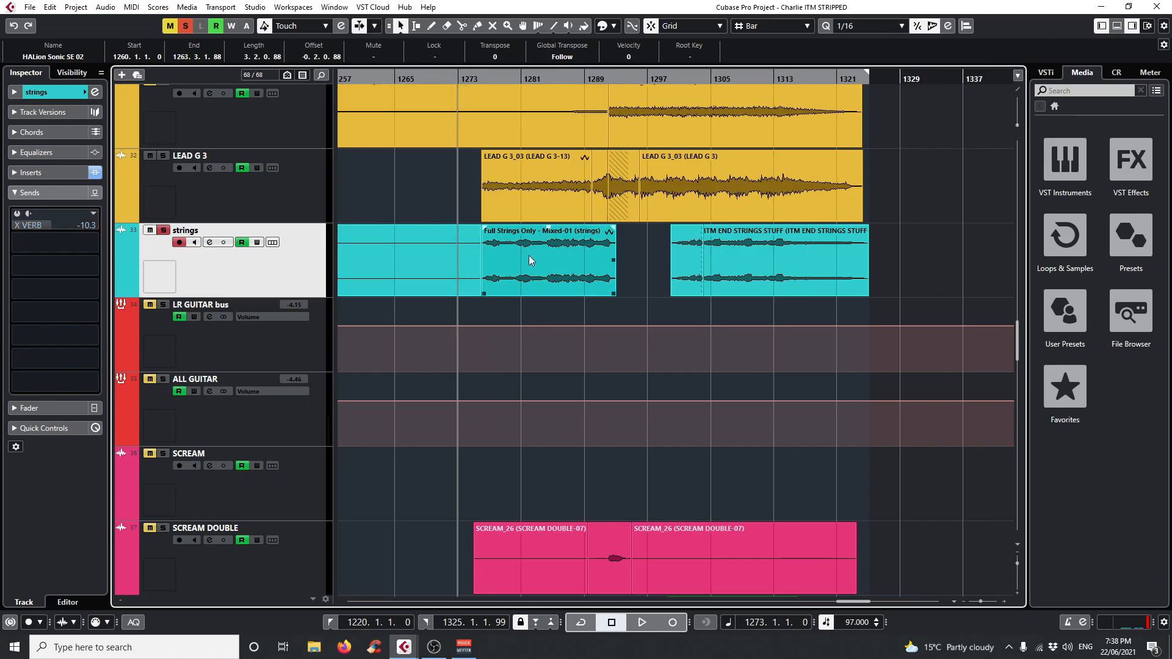
click(478, 263)
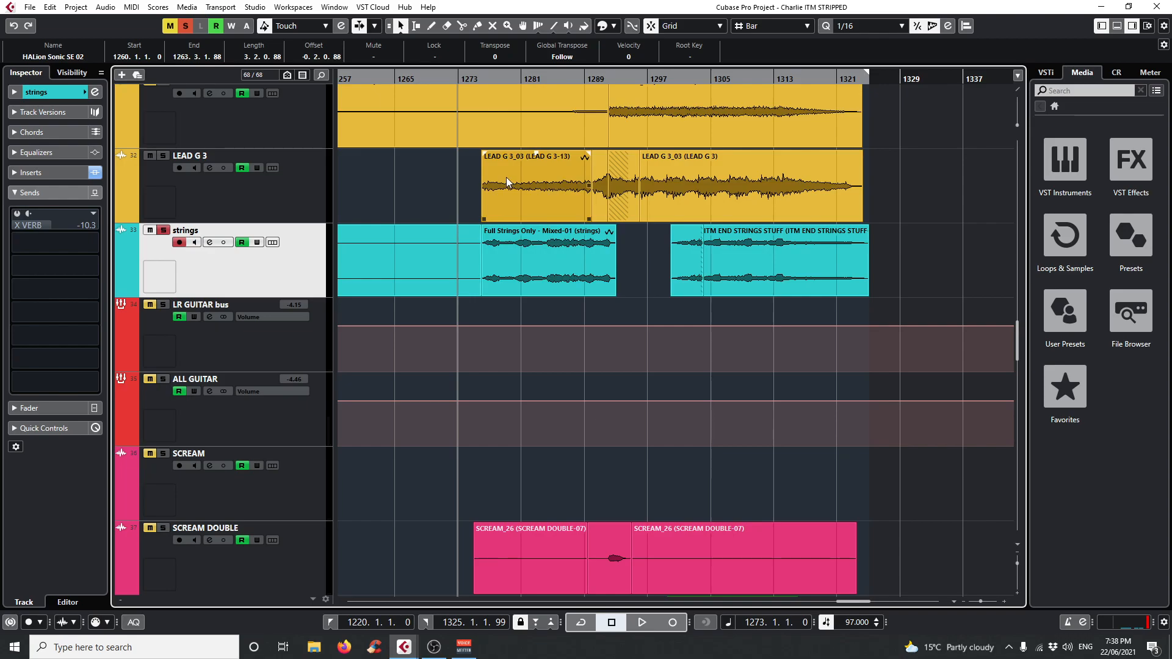
key(space)
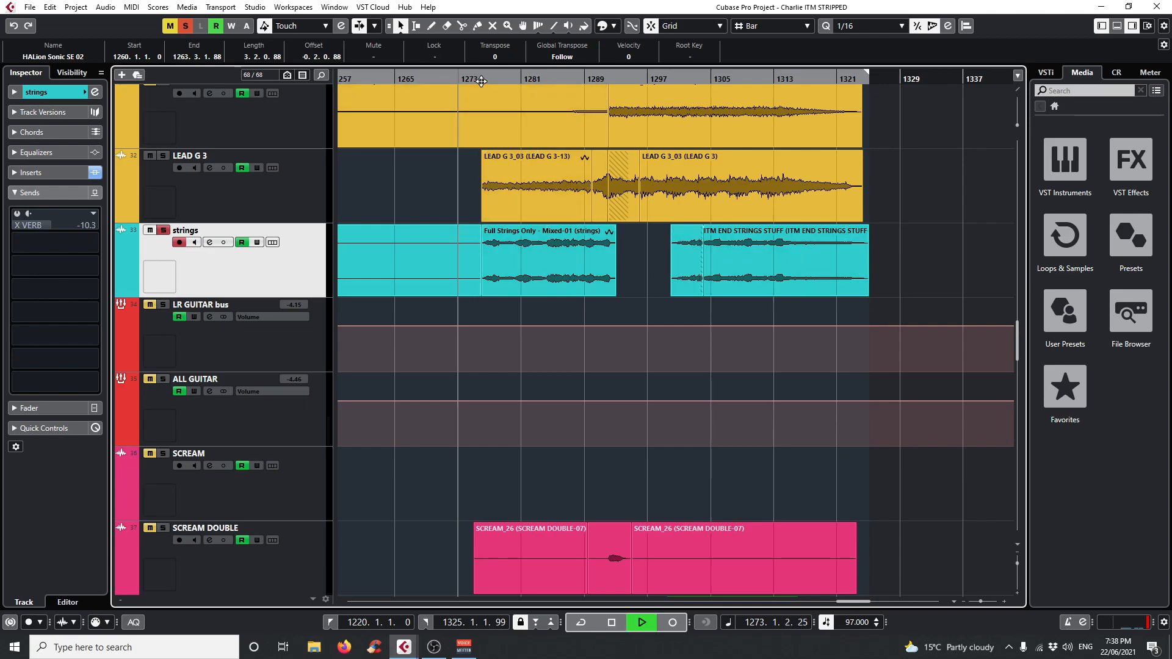
drag(482, 79, 483, 75)
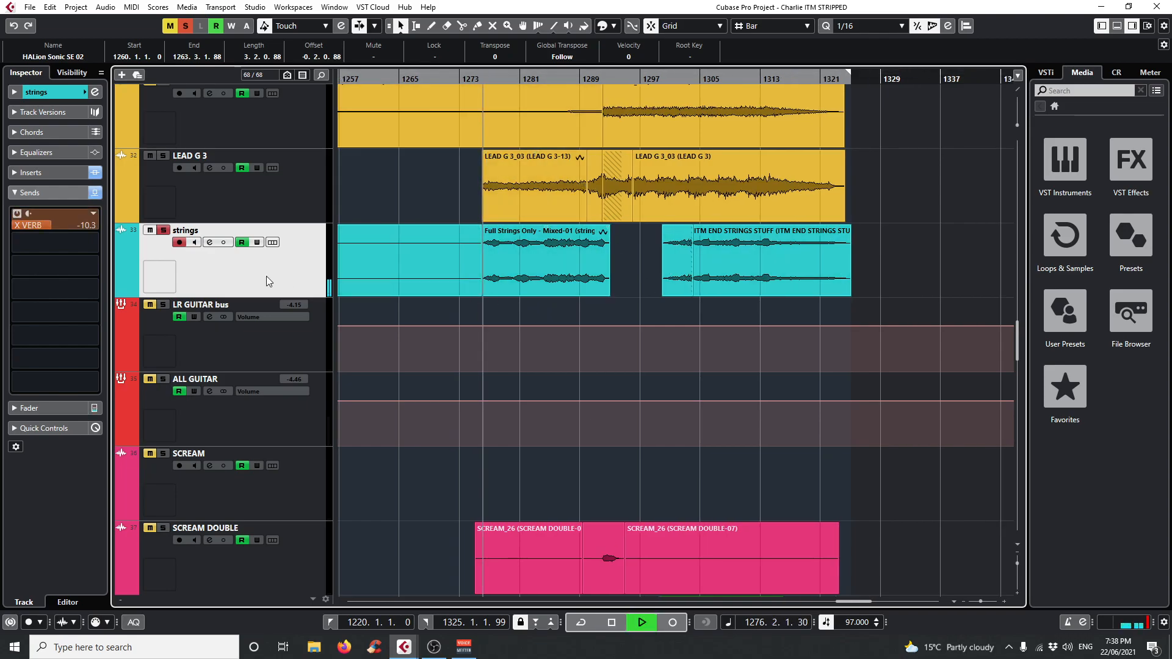
Open the strings track's Maag EQ4 insert, compare the sound with it bypassed and active, and stop playback.
click(27, 173)
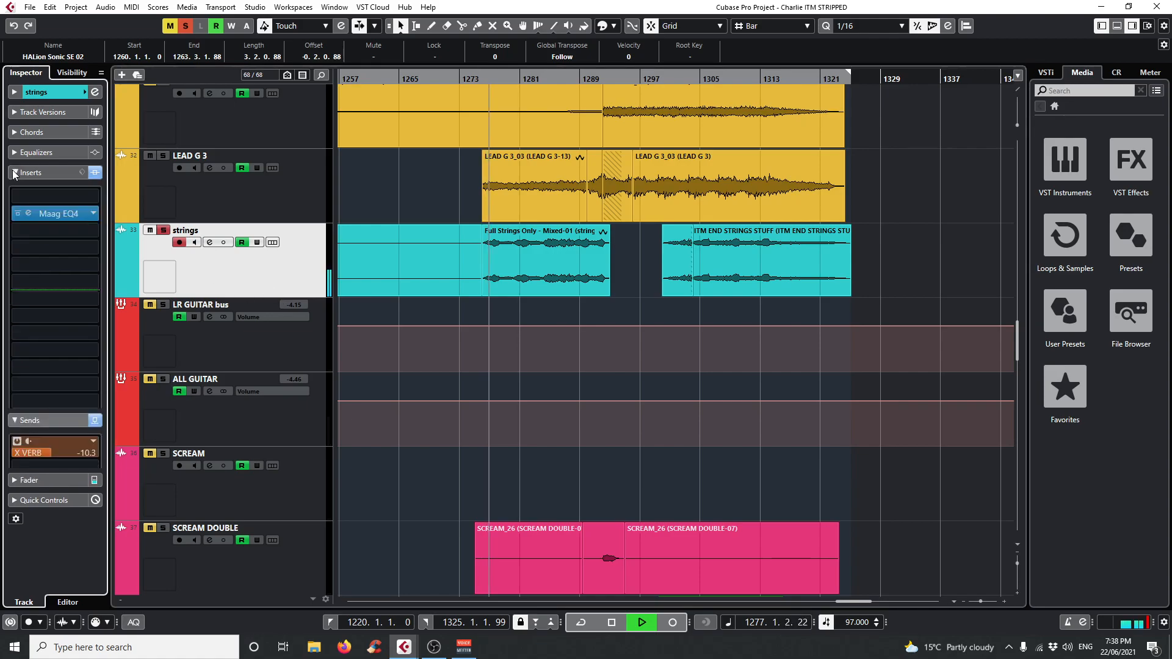
click(28, 215)
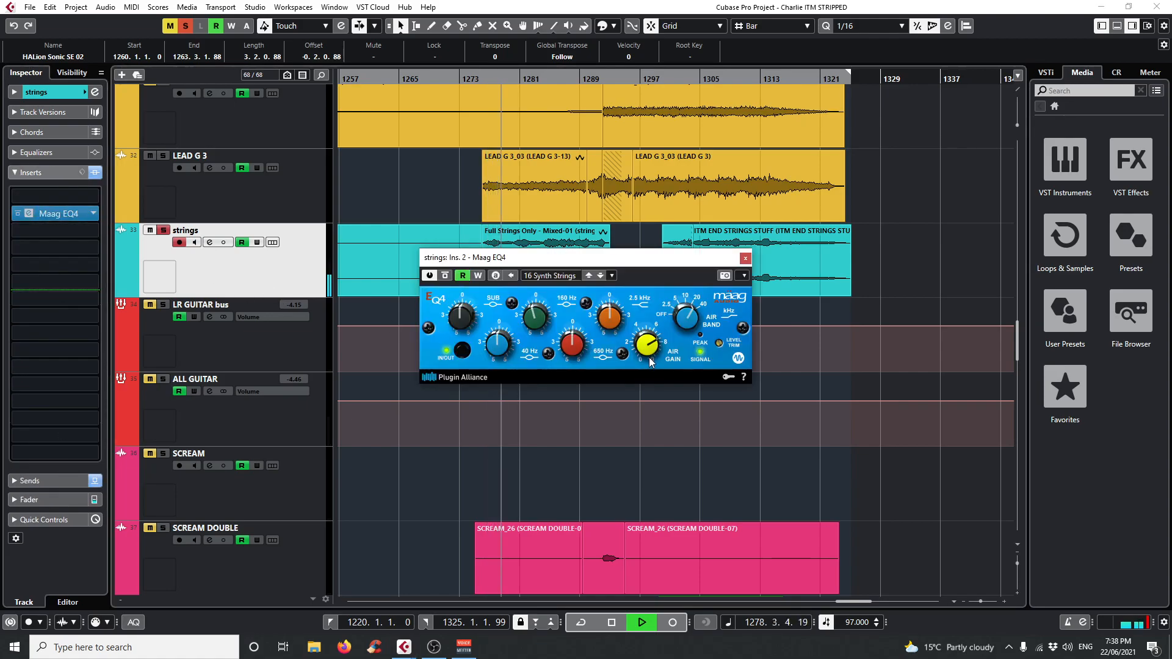
click(445, 276)
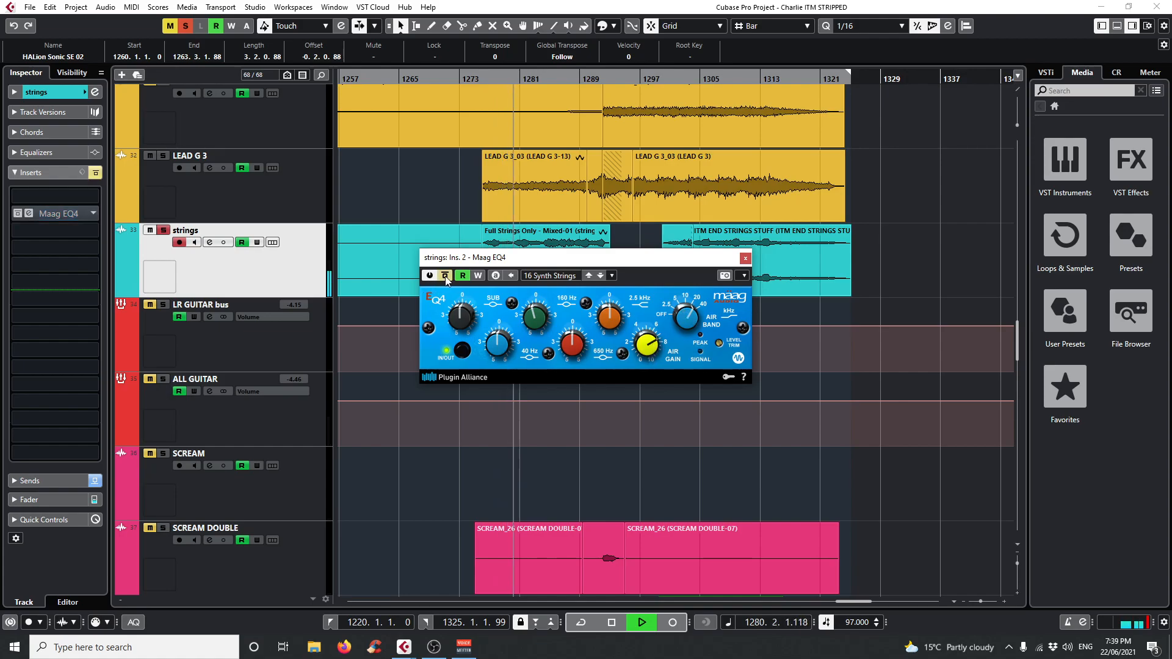
click(446, 277)
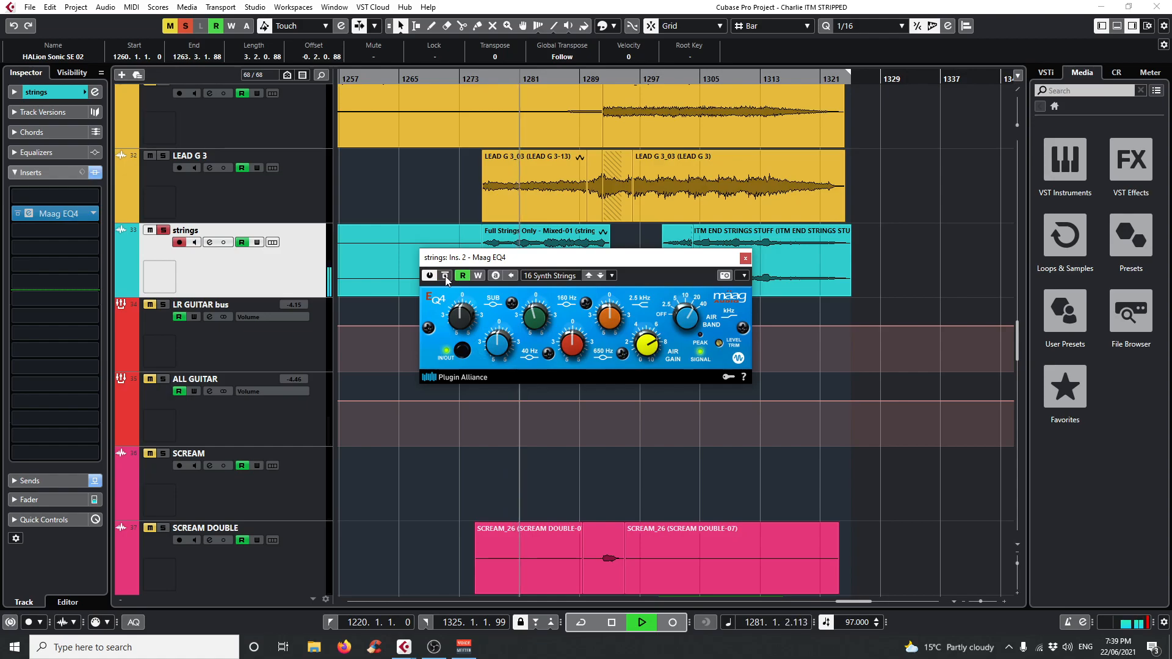
key(space)
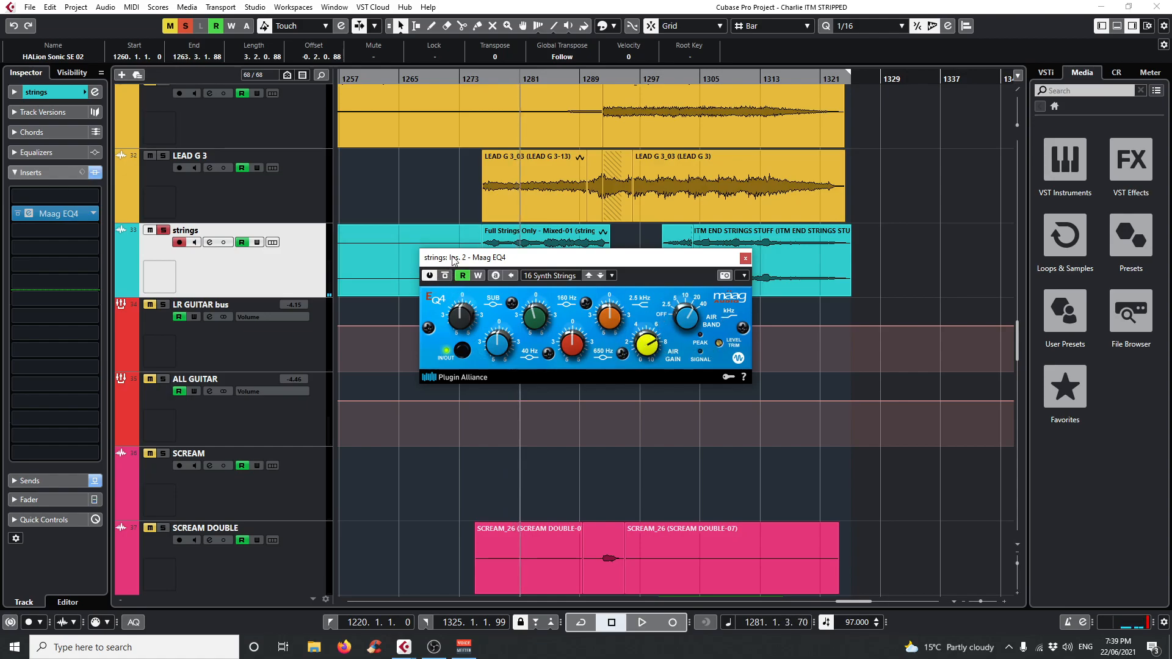
Replay the strings from bar 1276 and again from bar 1284, bypassing and re-enabling the Maag EQ4 each time.
click(486, 80)
click(484, 79)
click(446, 276)
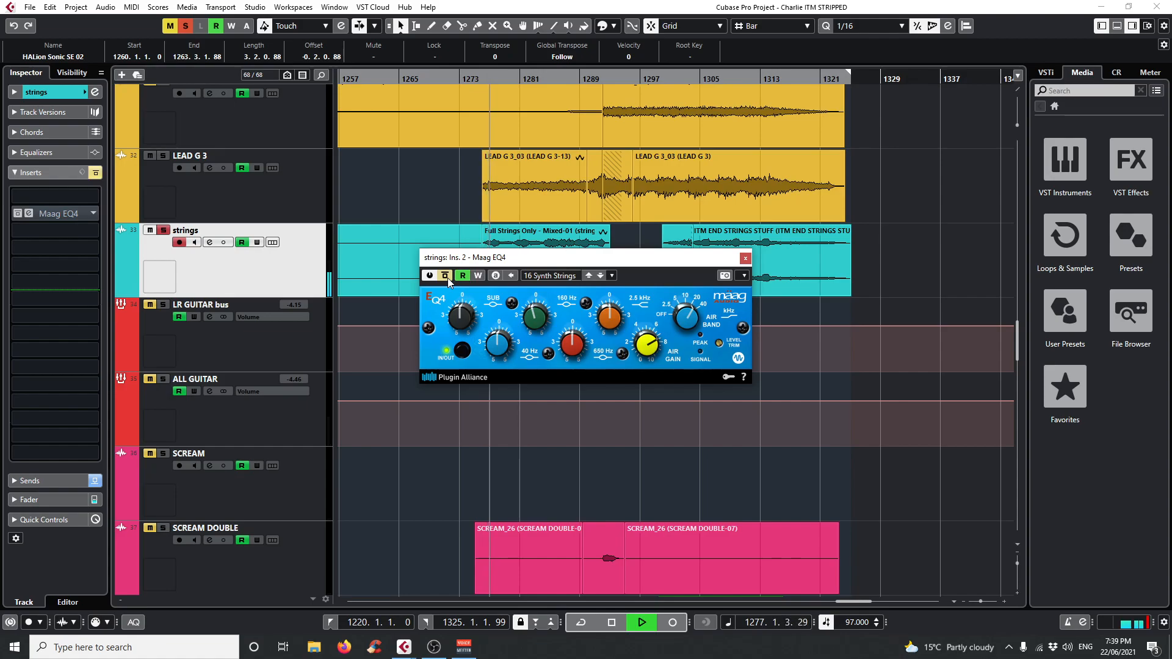
click(446, 276)
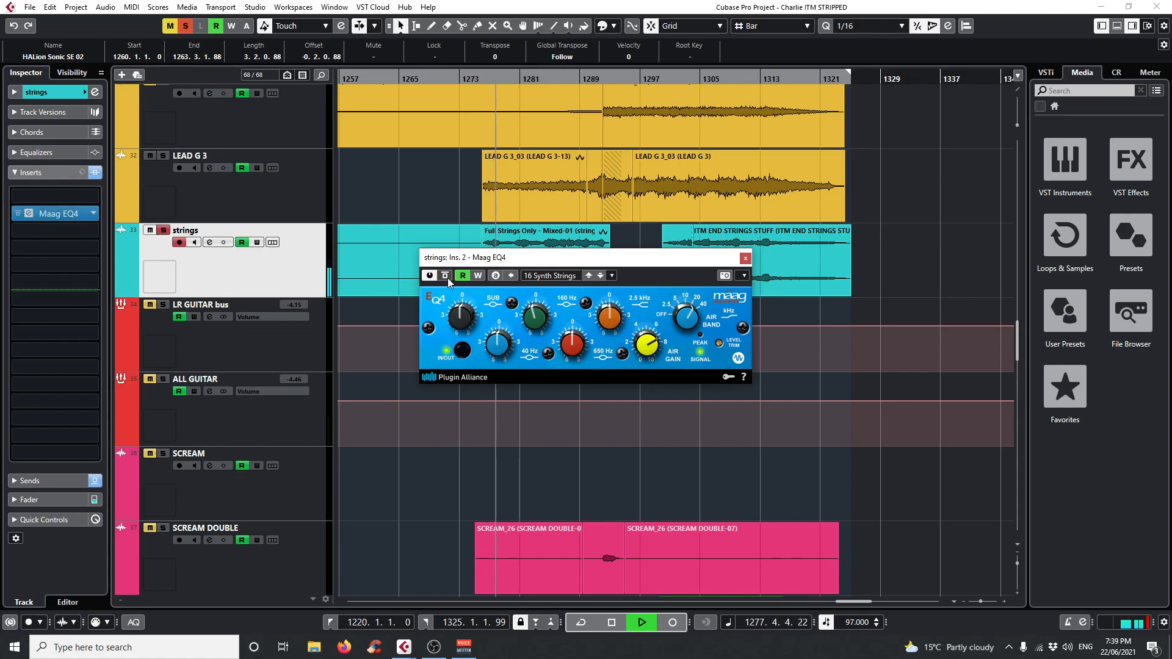
click(543, 81)
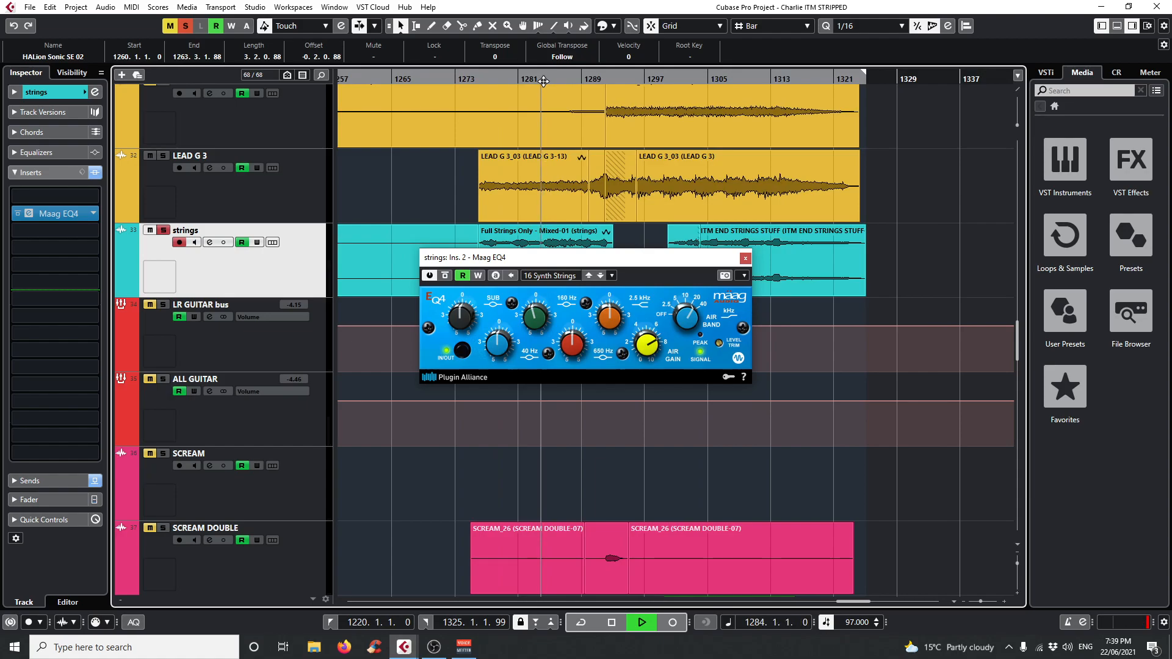
click(446, 276)
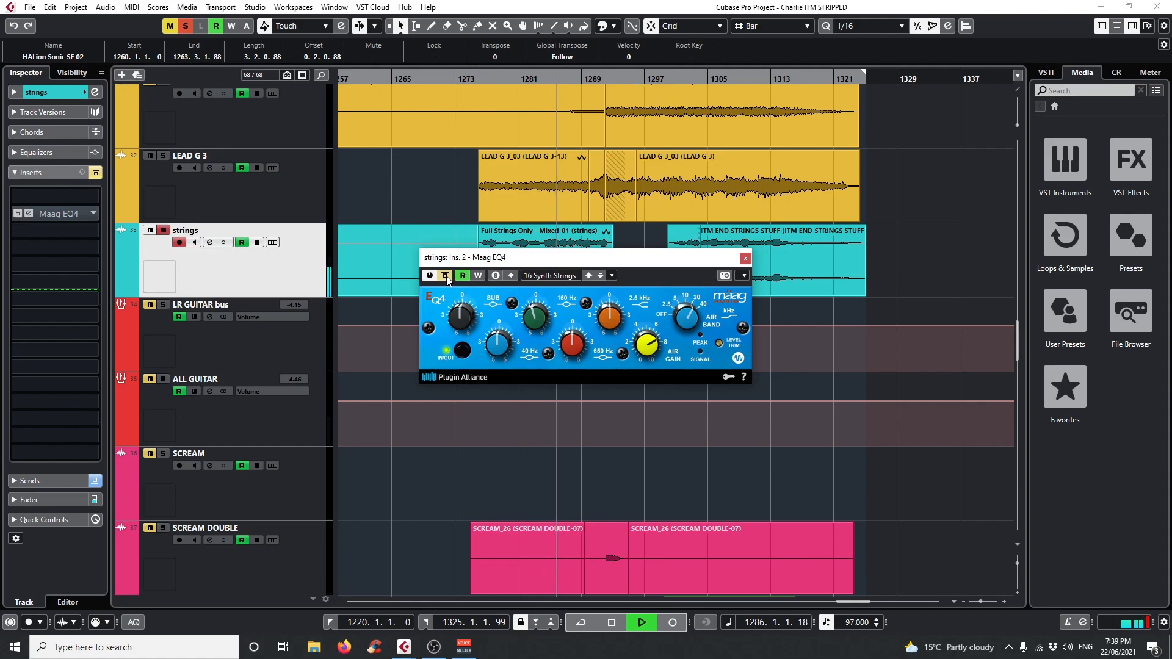
click(445, 276)
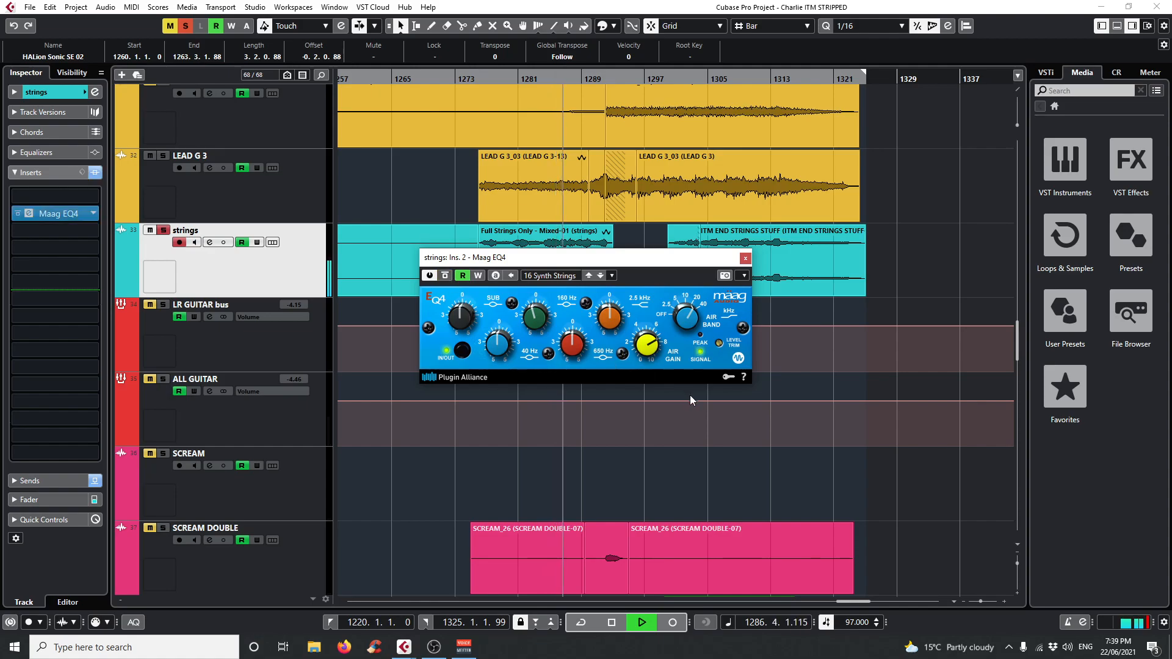
Stop playback and close the strings track's Maag EQ4 window.
scroll(688, 395, down, 2)
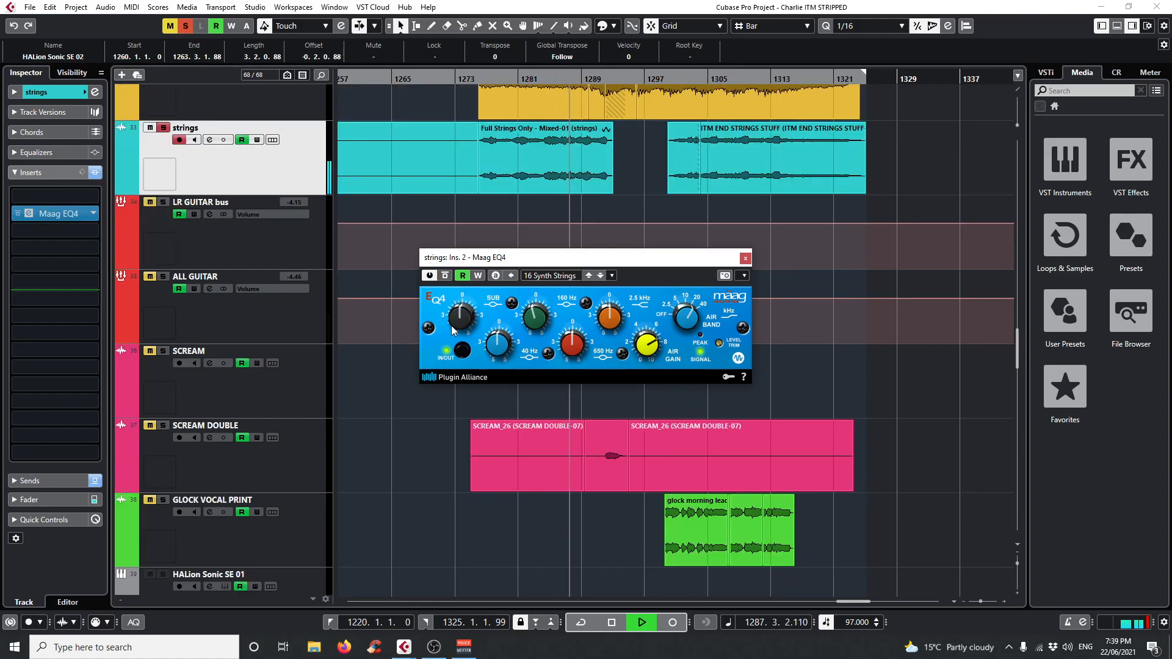
click(745, 258)
scroll(683, 371, up, 15)
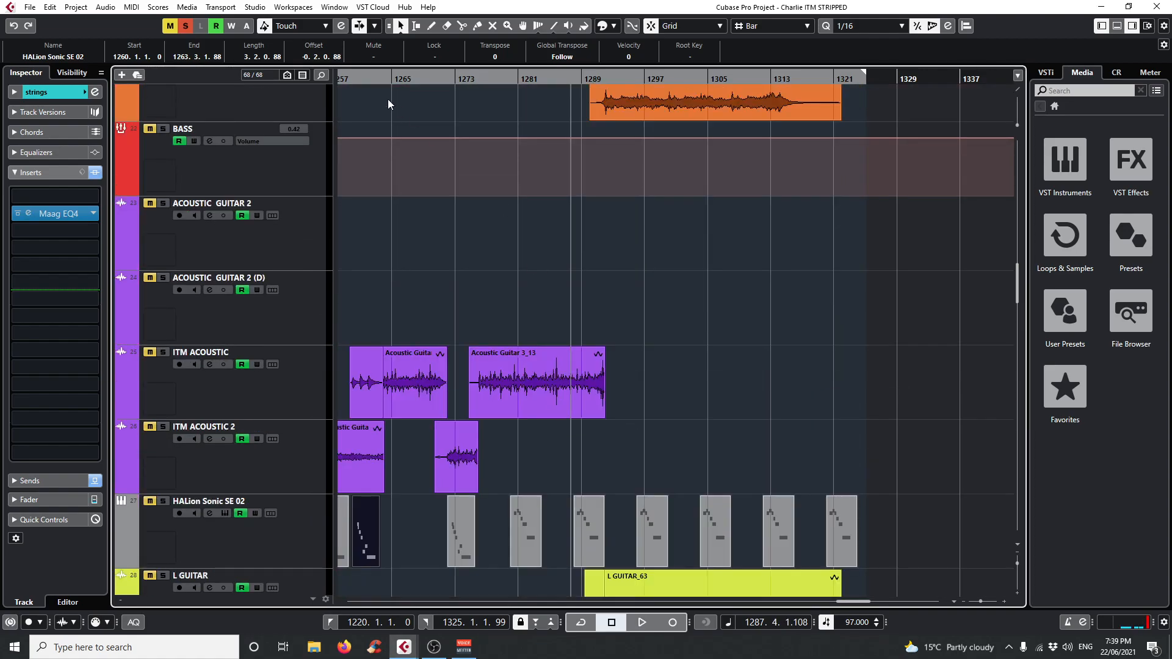
Move the playhead to bar 1221 and solo only the ITM ACOUSTIC and ITM ACOUSTIC 2 tracks.
drag(399, 77, 440, 130)
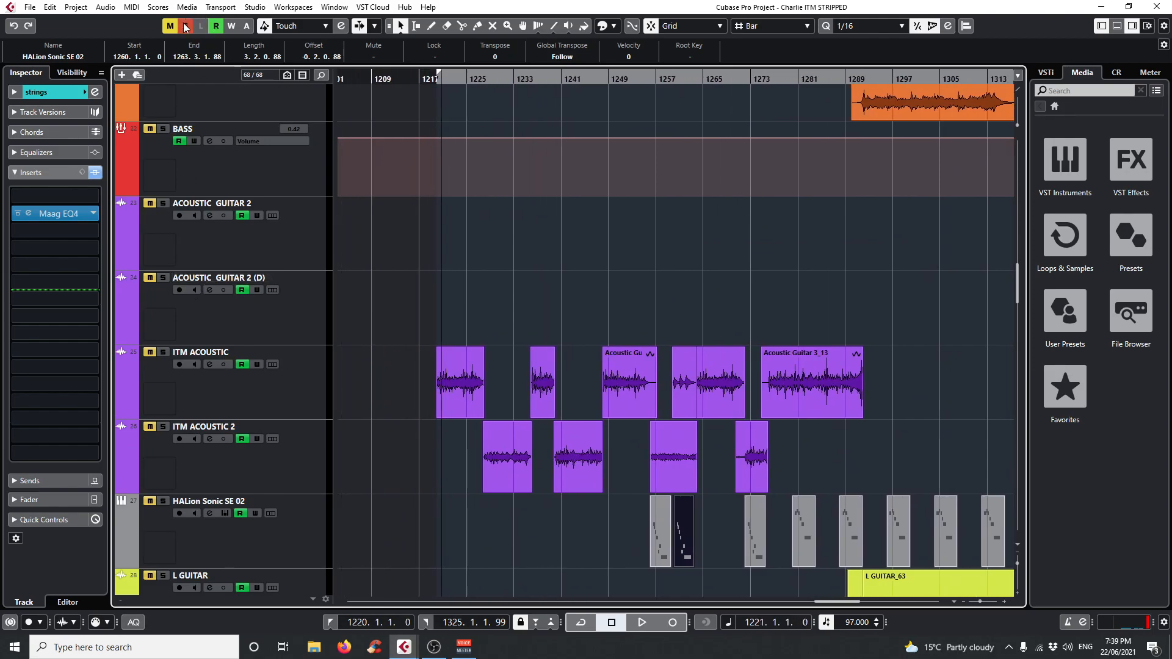
click(308, 379)
click(163, 353)
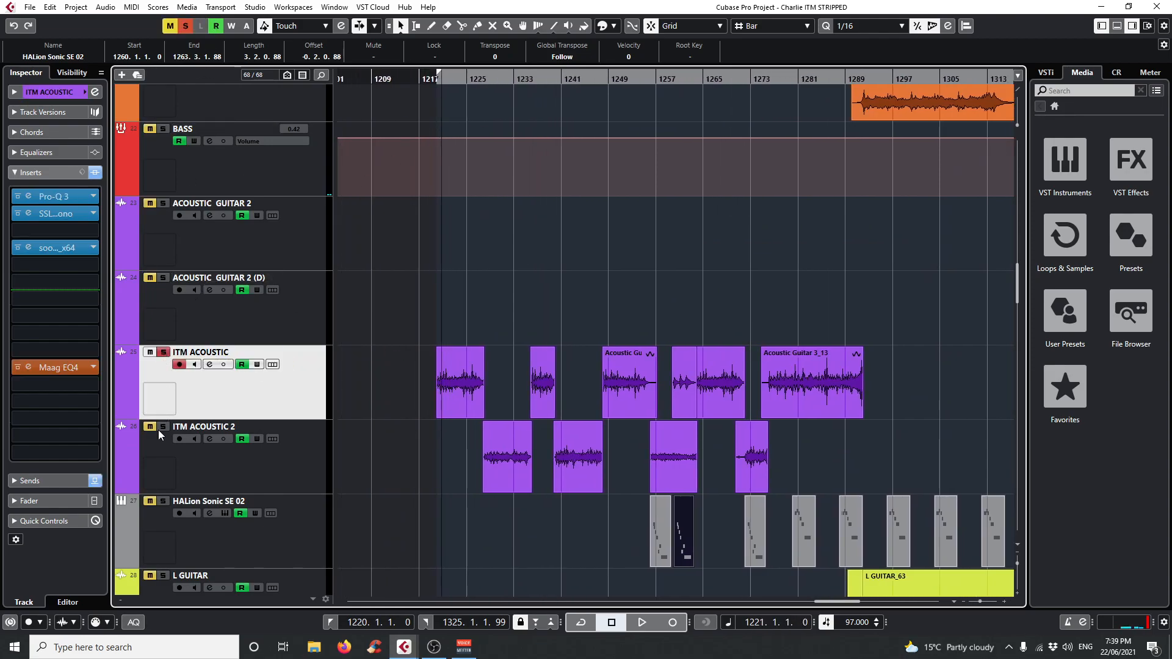
scroll(387, 428, down, 3)
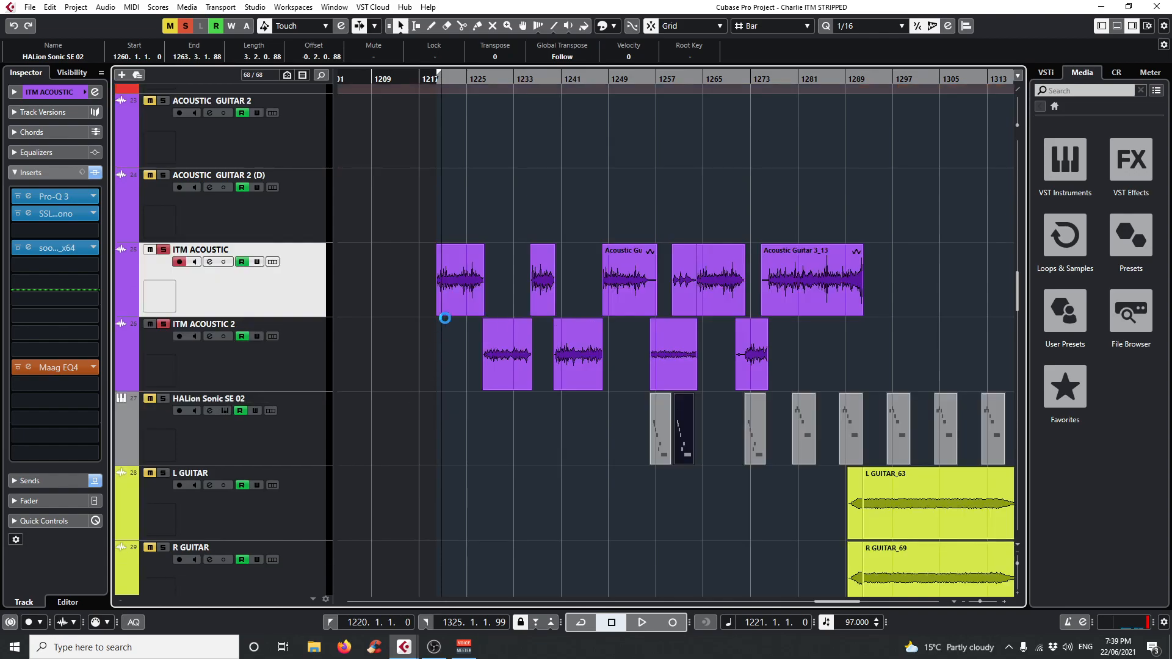
Set the playhead to bar 1220 and play the soloed acoustic guitars.
drag(441, 79, 423, 192)
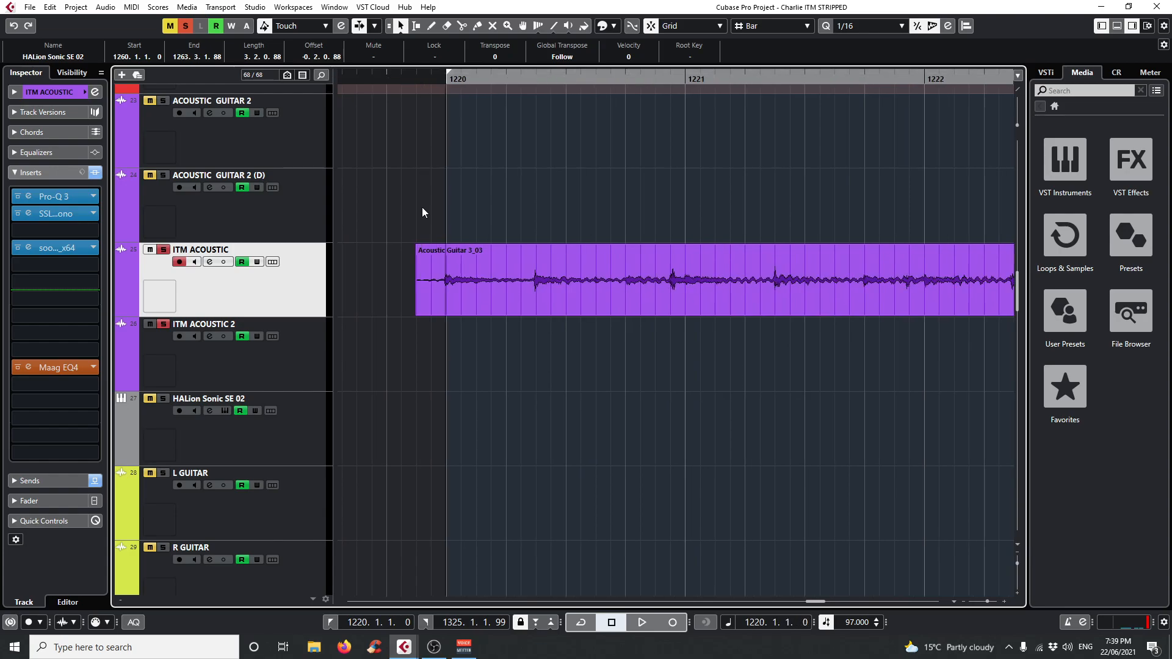
click(449, 81)
drag(449, 80, 440, 47)
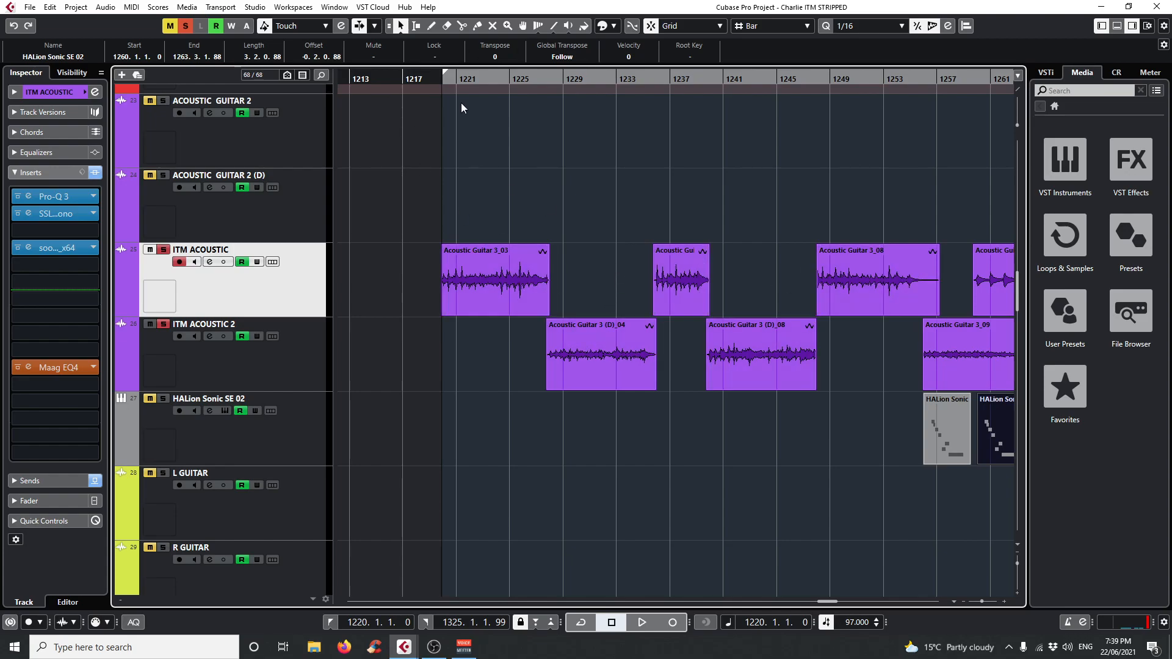
mouse_move(454, 81)
mouse_down()
mouse_move(453, 94)
mouse_move(438, 83)
mouse_up()
key(space)
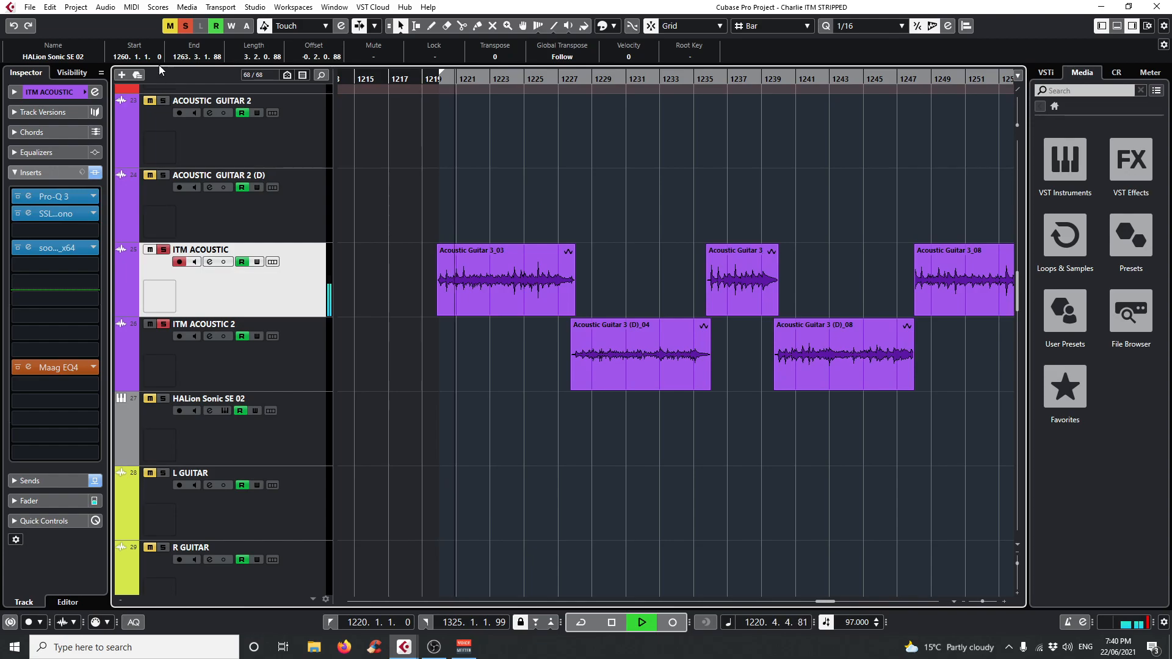
Bypass all inserts on the ITM ACOUSTIC track during playback, stop, and reactivate the inserts.
click(94, 174)
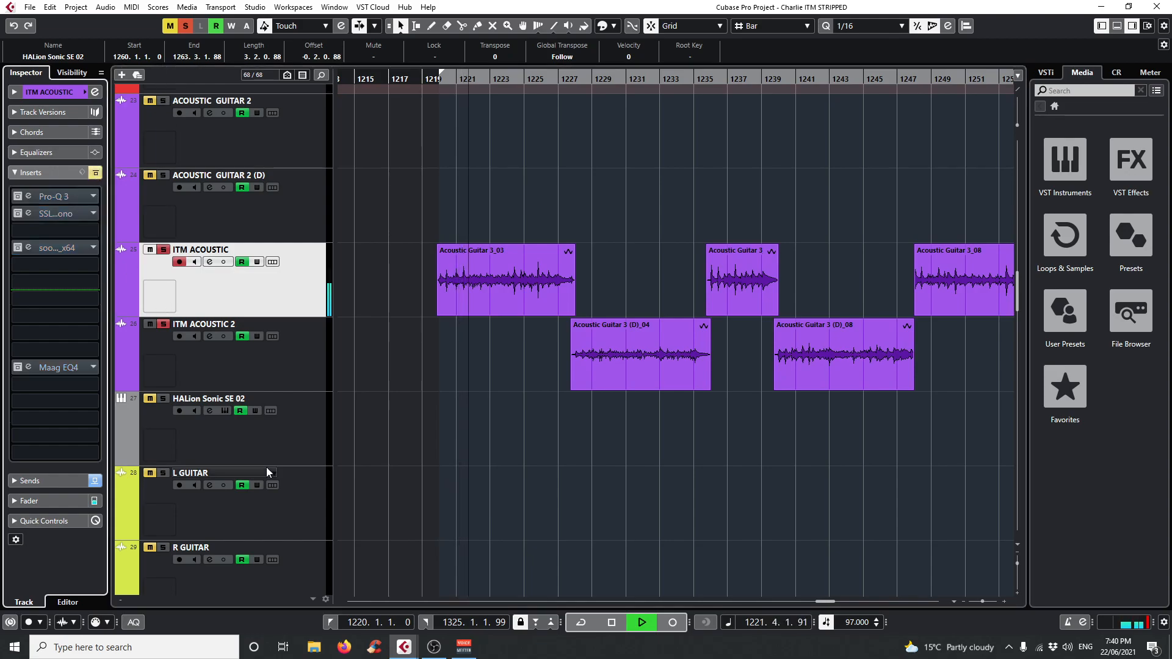
key(space)
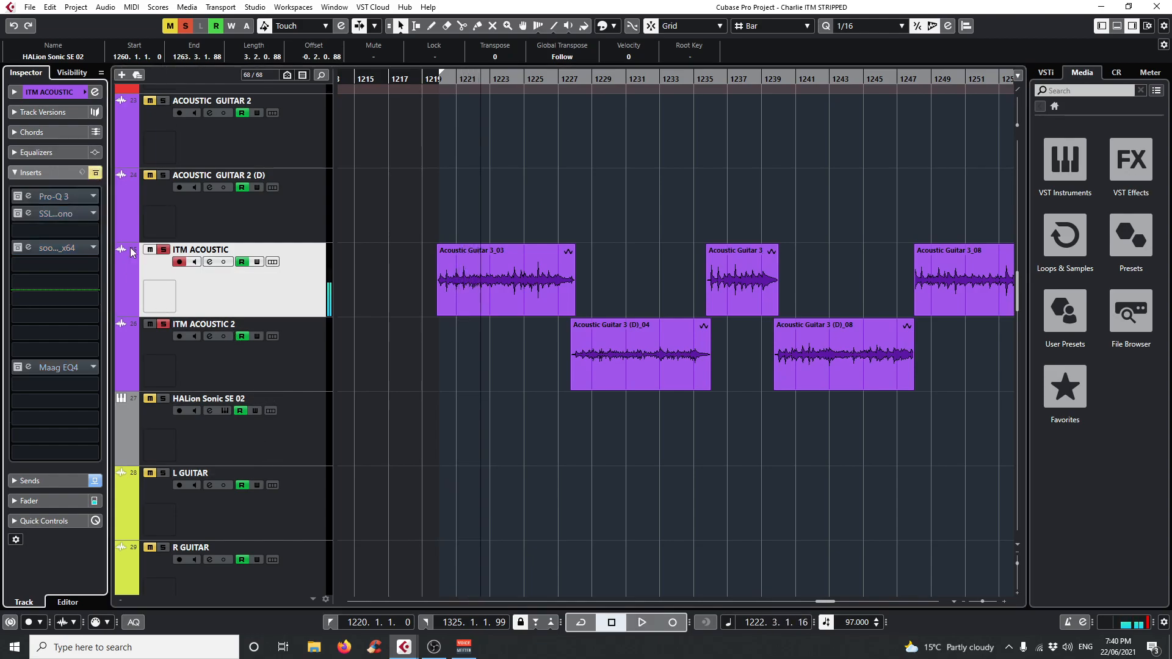
click(96, 174)
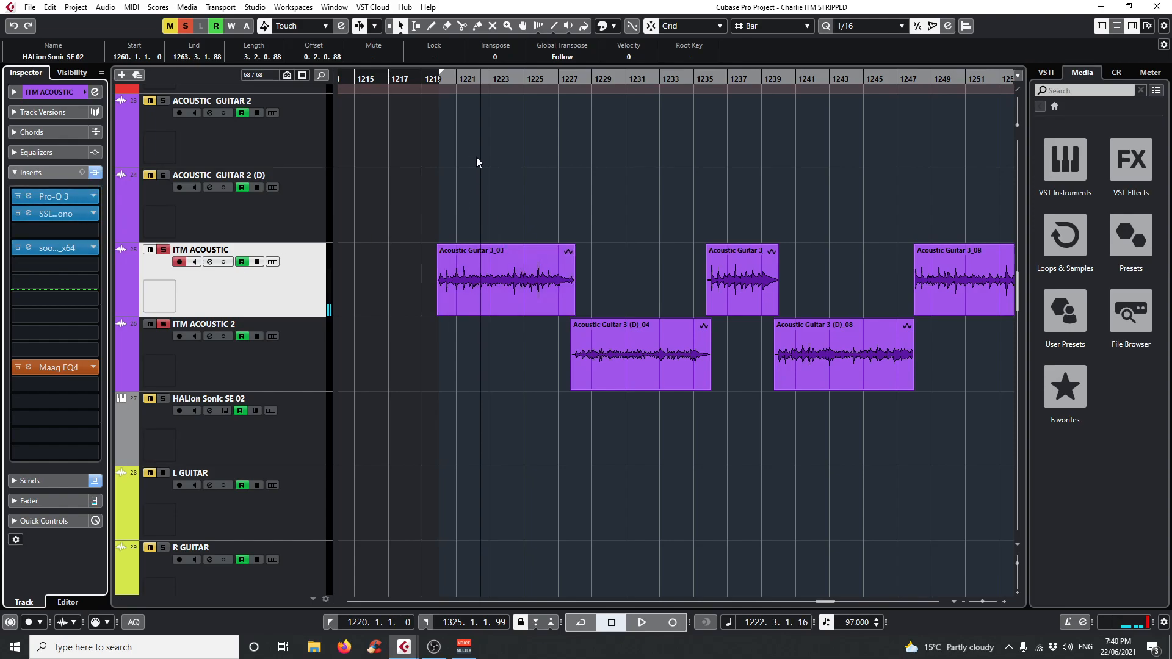
Open Pro-Q 3 on the ITM ACOUSTIC track, audition its low-cut and high-cut bands separately during playback, and close it.
click(28, 196)
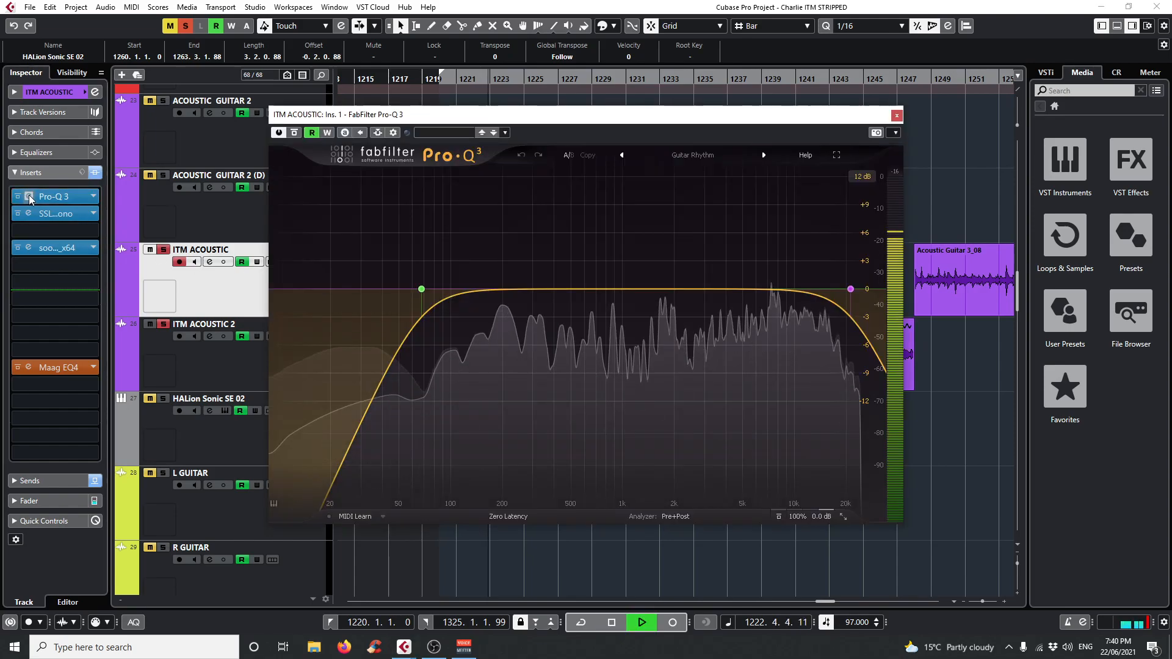
click(437, 254)
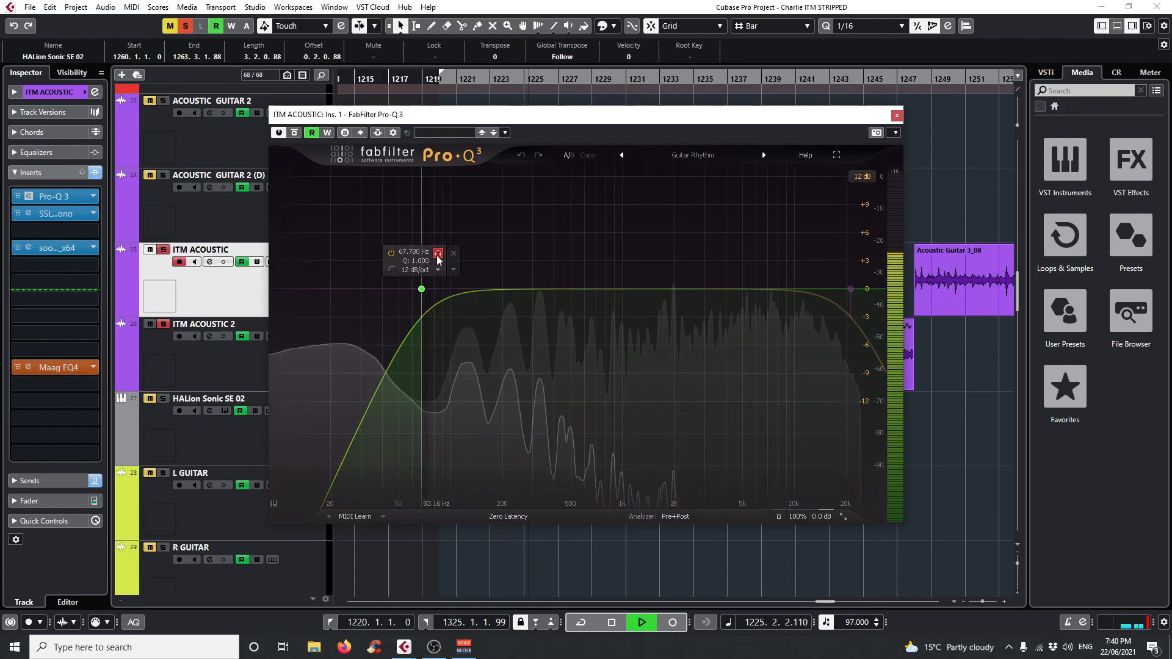
click(438, 254)
click(851, 289)
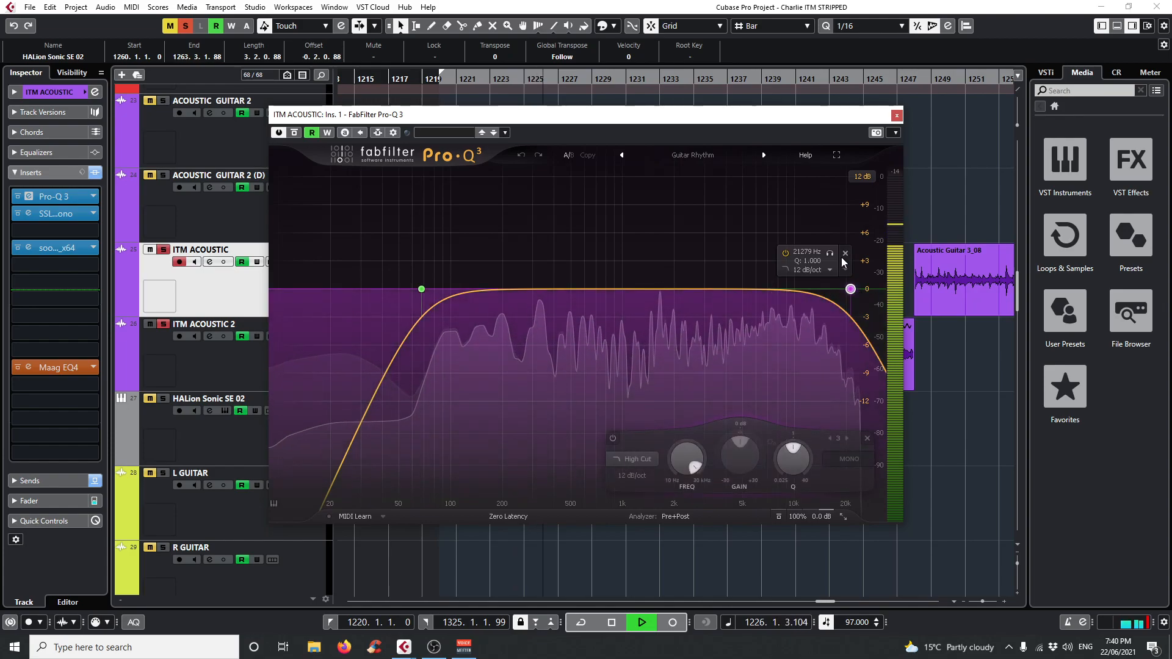
click(830, 254)
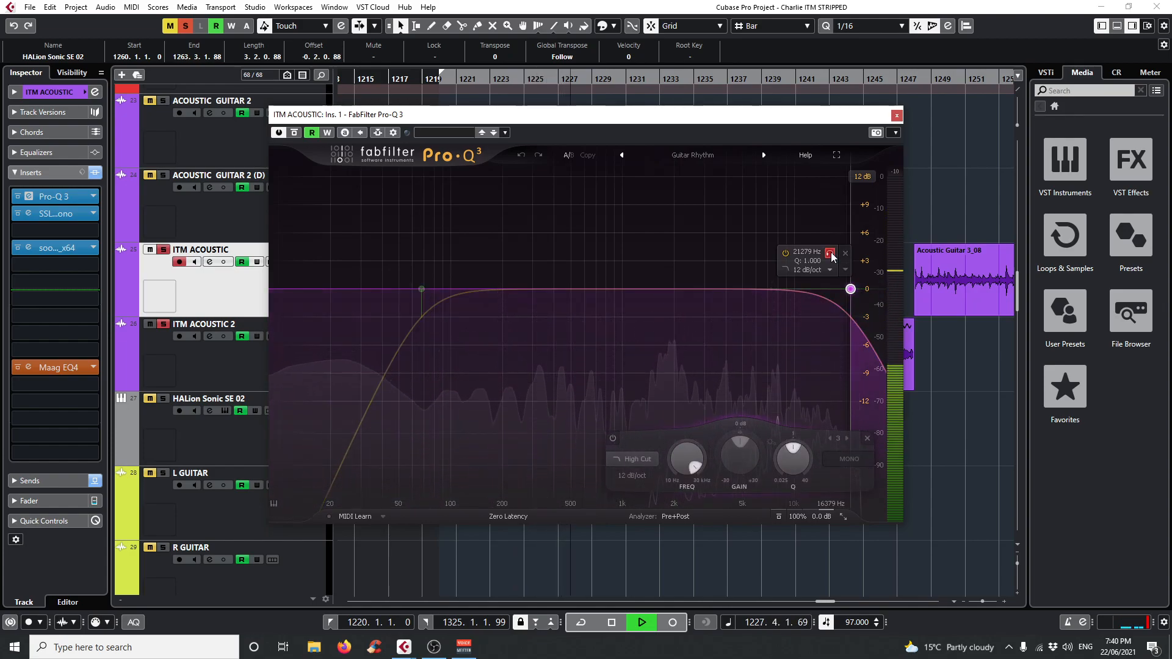
click(830, 253)
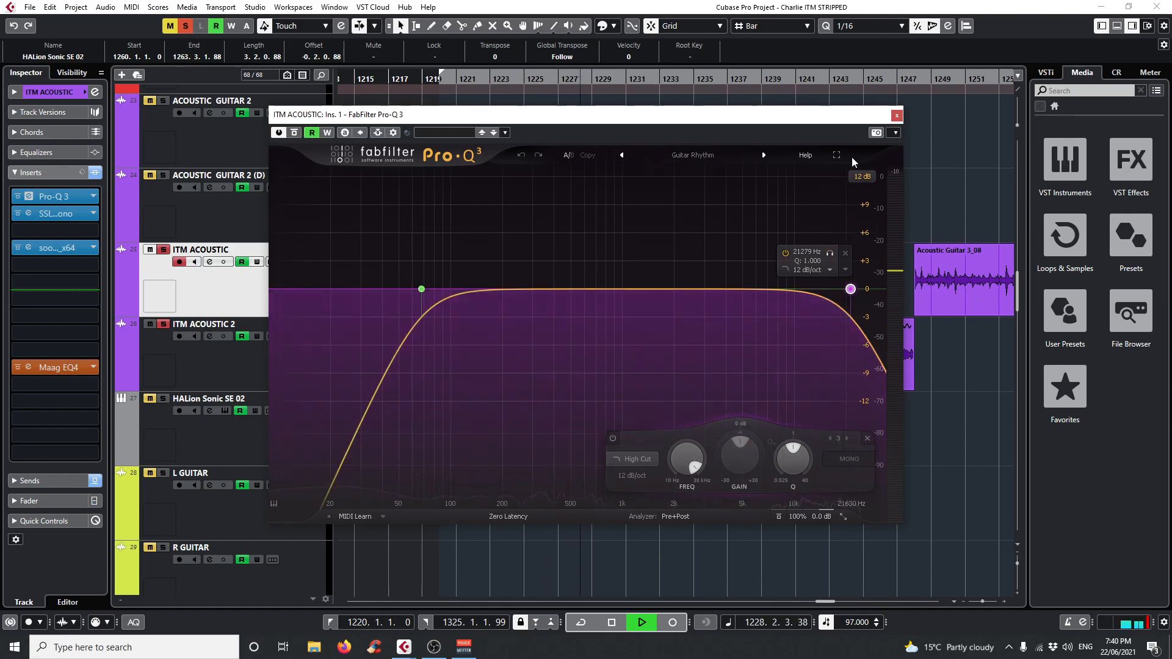
click(897, 116)
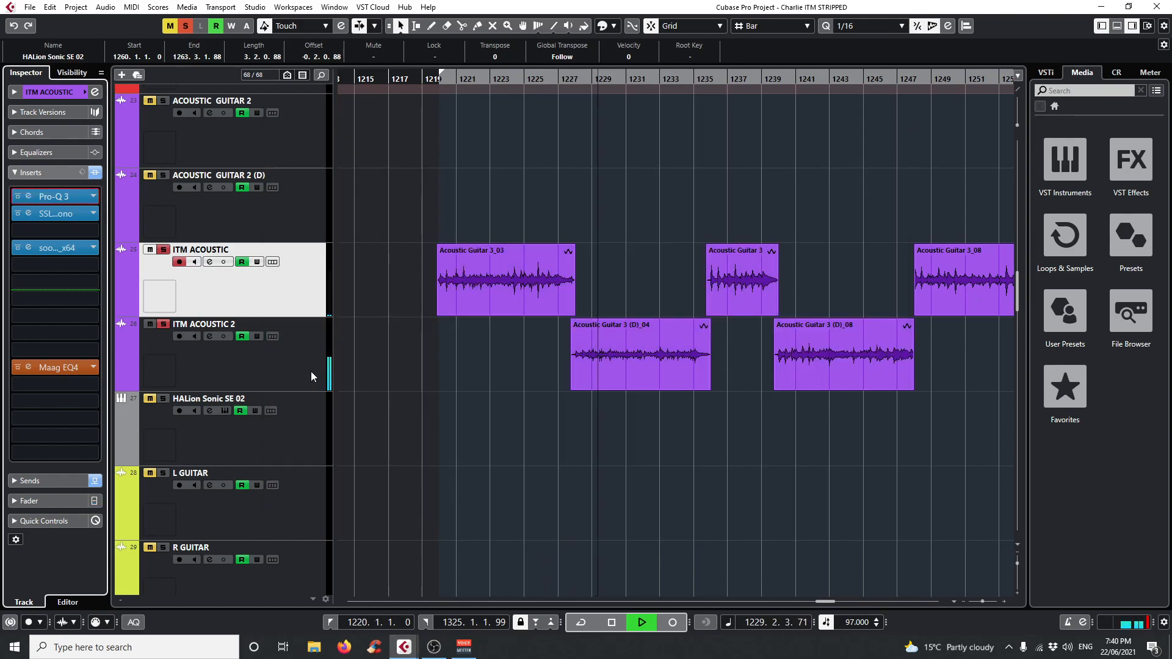
Replay the first ITM ACOUSTIC clip, review the track's soothe2 settings, and close the plug-in window.
click(472, 68)
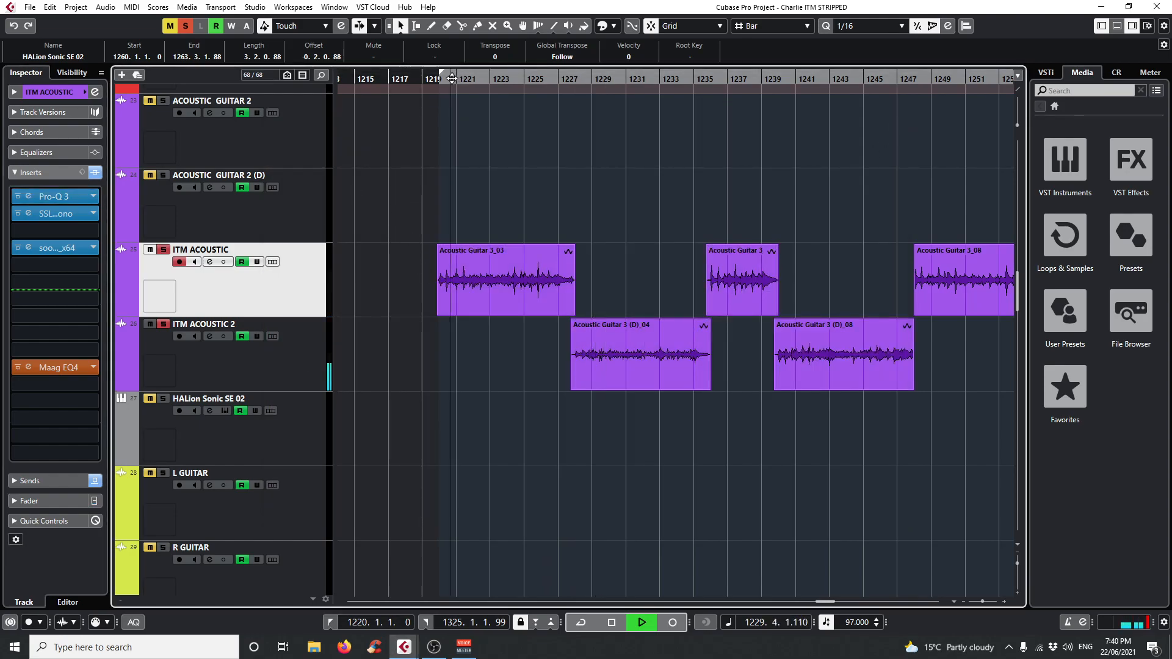
click(27, 248)
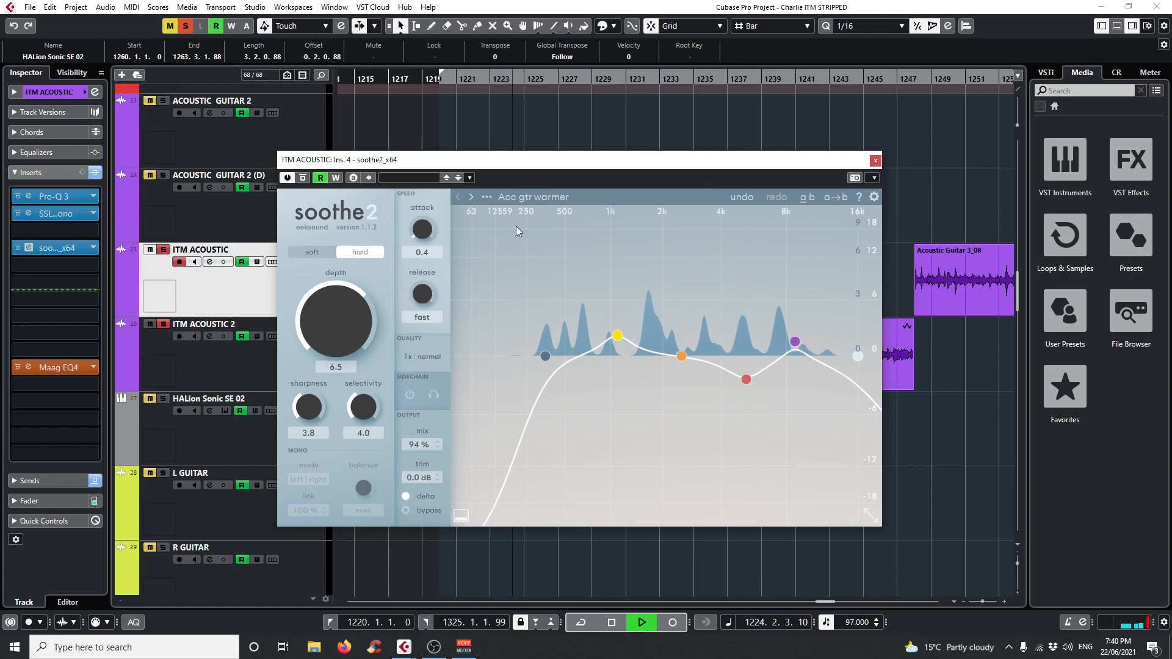
click(876, 161)
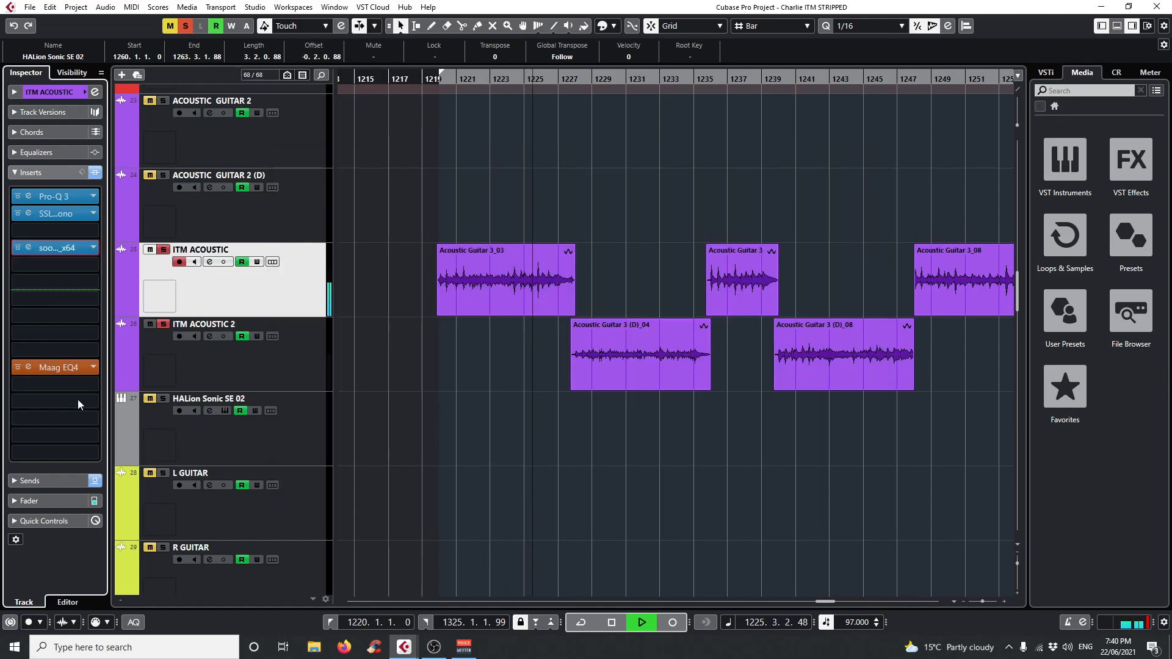
Open Maag EQ4 on the ITM ACOUSTIC track, compare the sound bypassed and active, close it and stop playback.
click(29, 368)
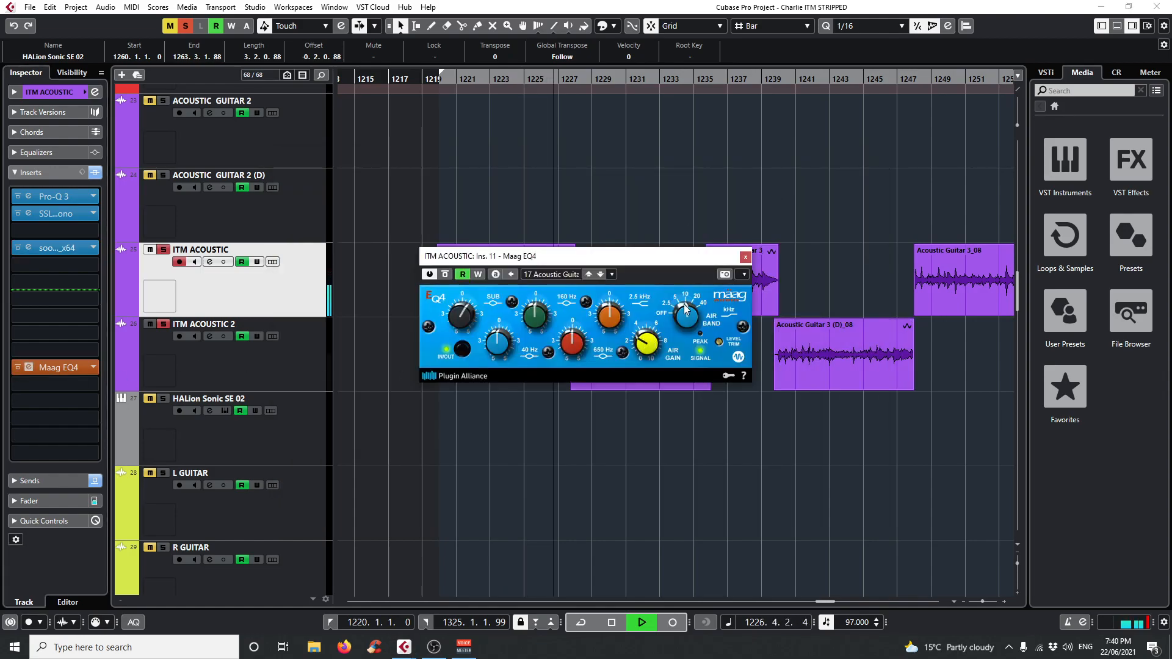
click(445, 275)
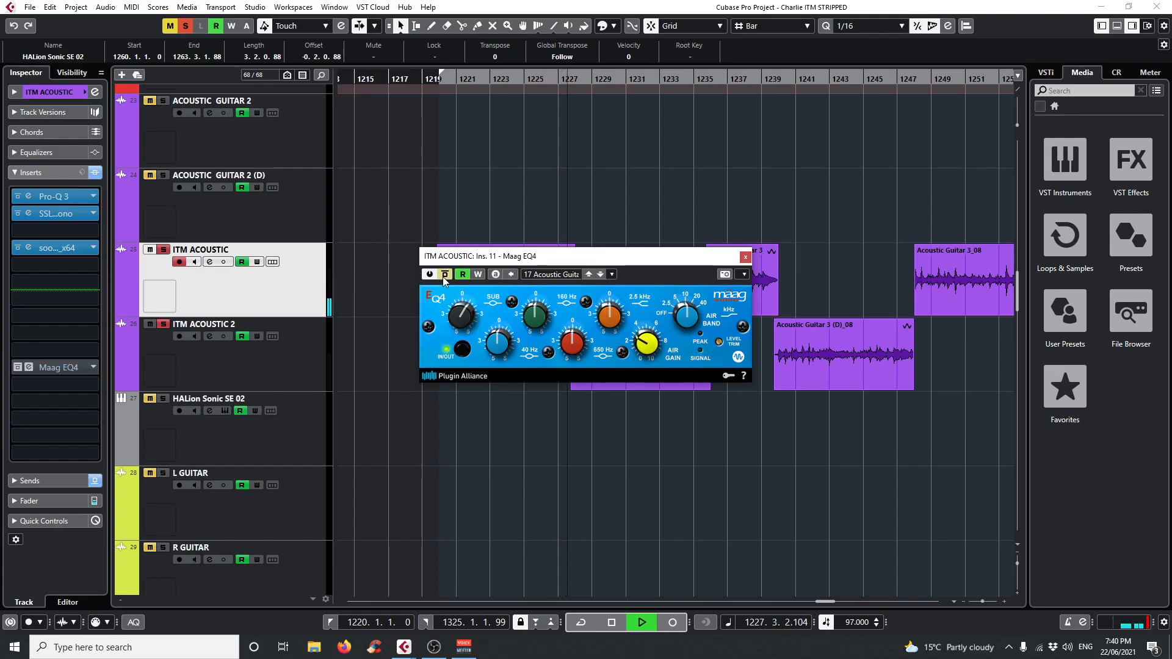
drag(462, 256, 480, 338)
click(462, 357)
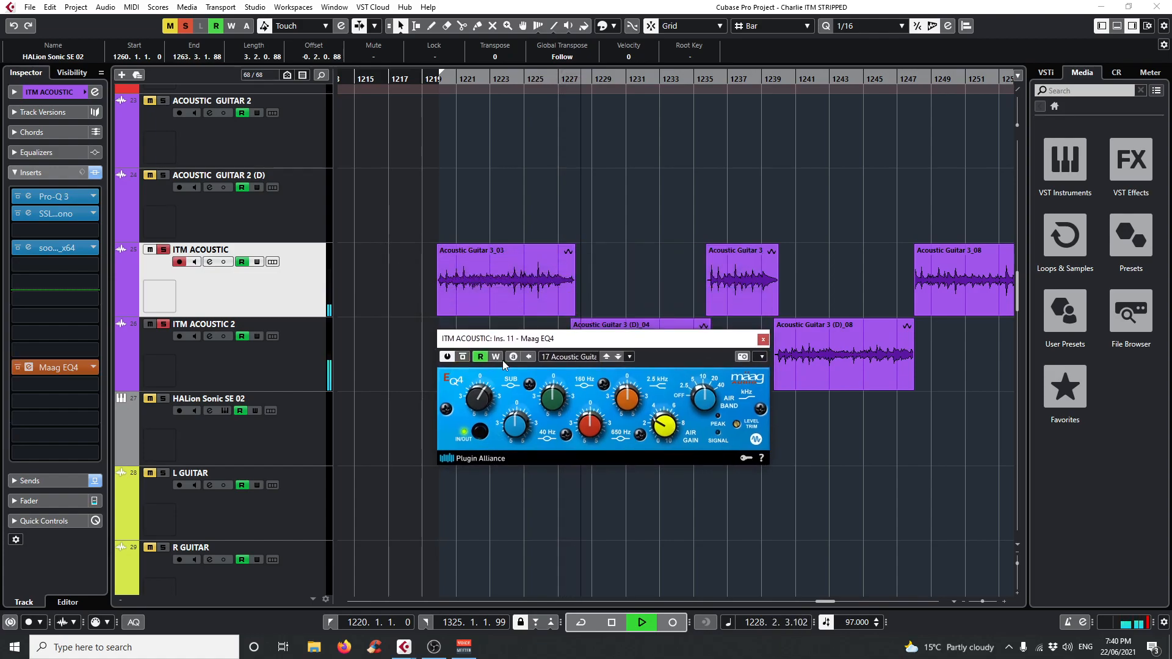
click(763, 339)
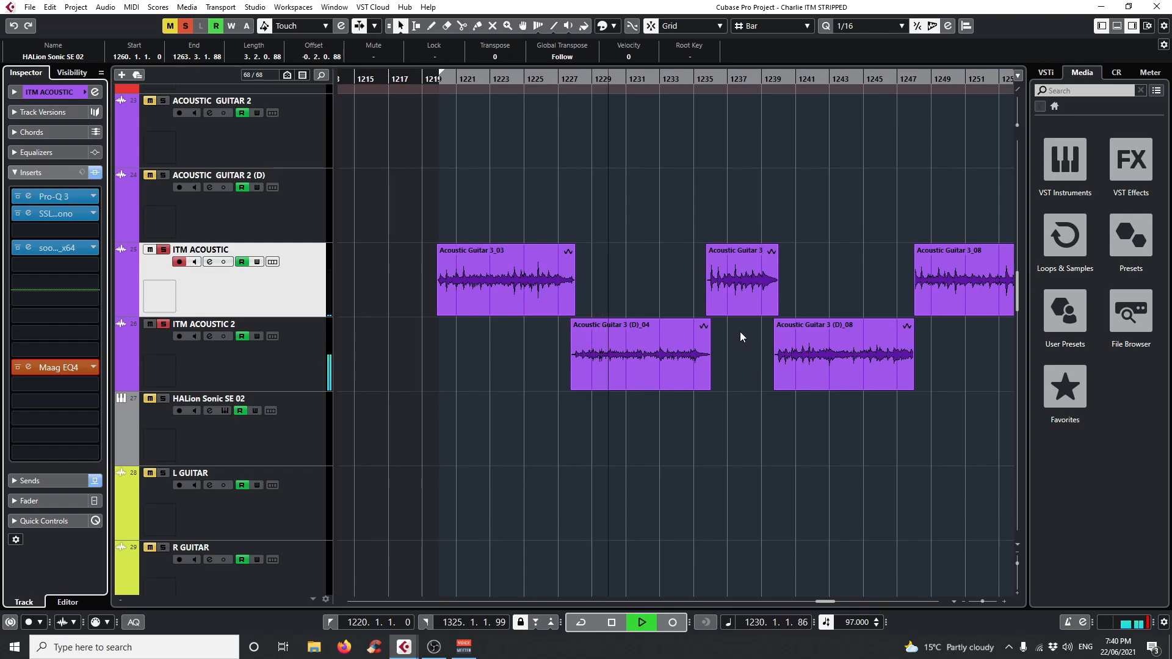
key(space)
Move the playhead to bar 1289 and play the L GUITAR and R GUITAR tracks soloed.
scroll(925, 438, down, 6)
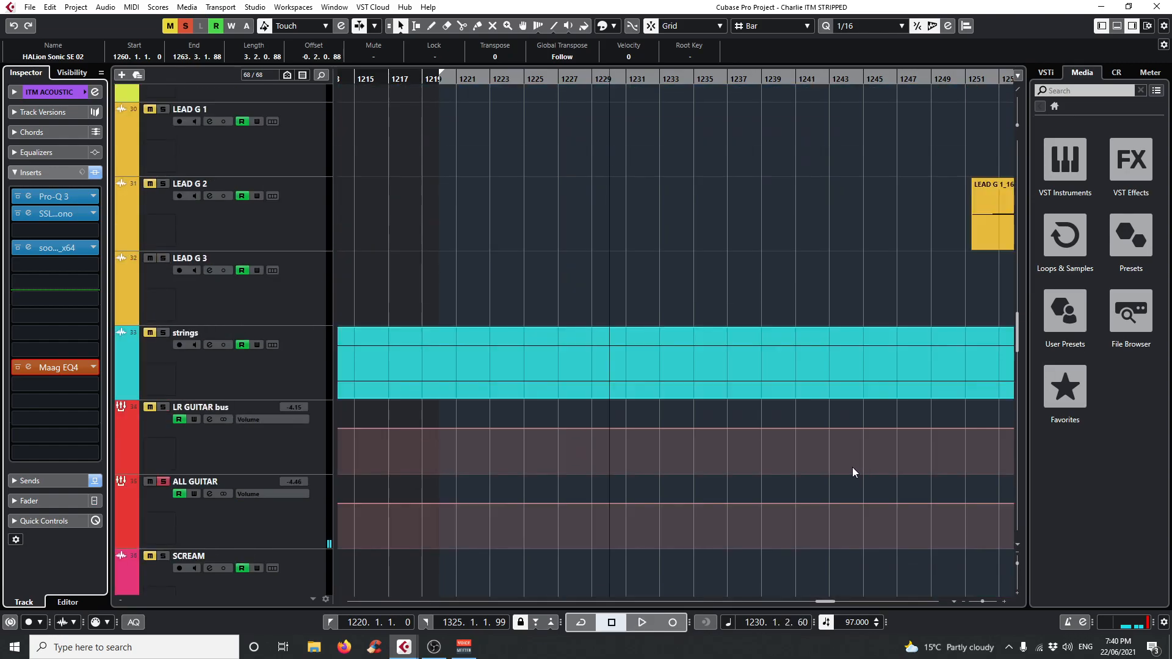
drag(697, 78, 482, 163)
scroll(669, 446, up, 5)
scroll(690, 446, down, 4)
drag(524, 78, 552, 72)
scroll(568, 208, up, 2)
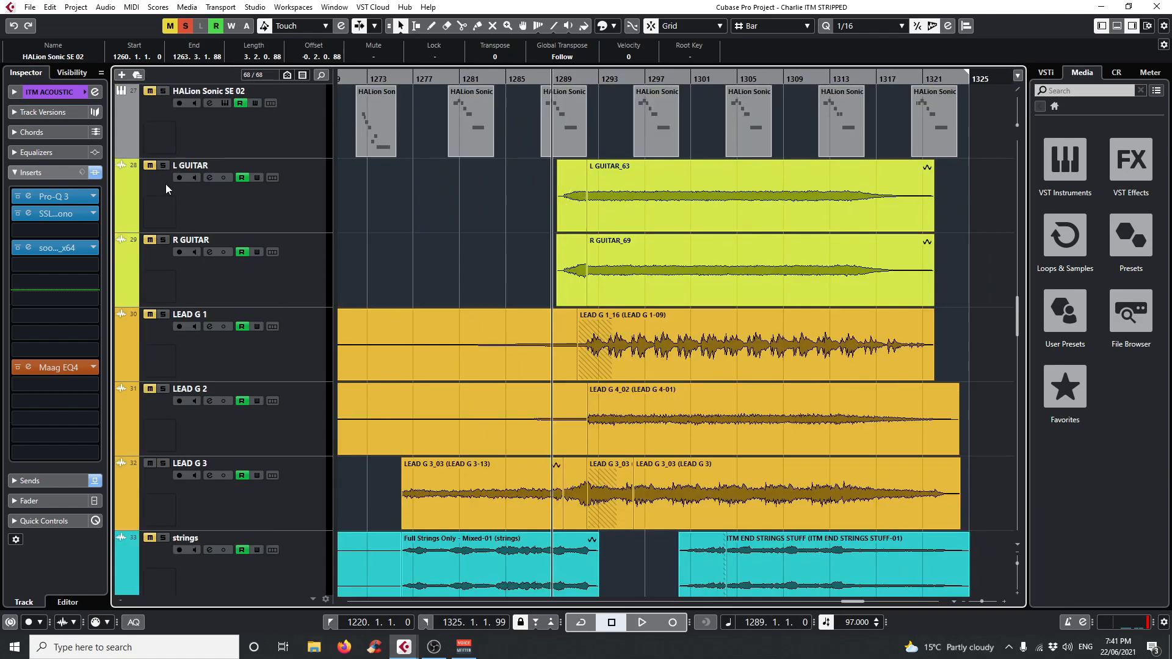
click(164, 166)
click(163, 240)
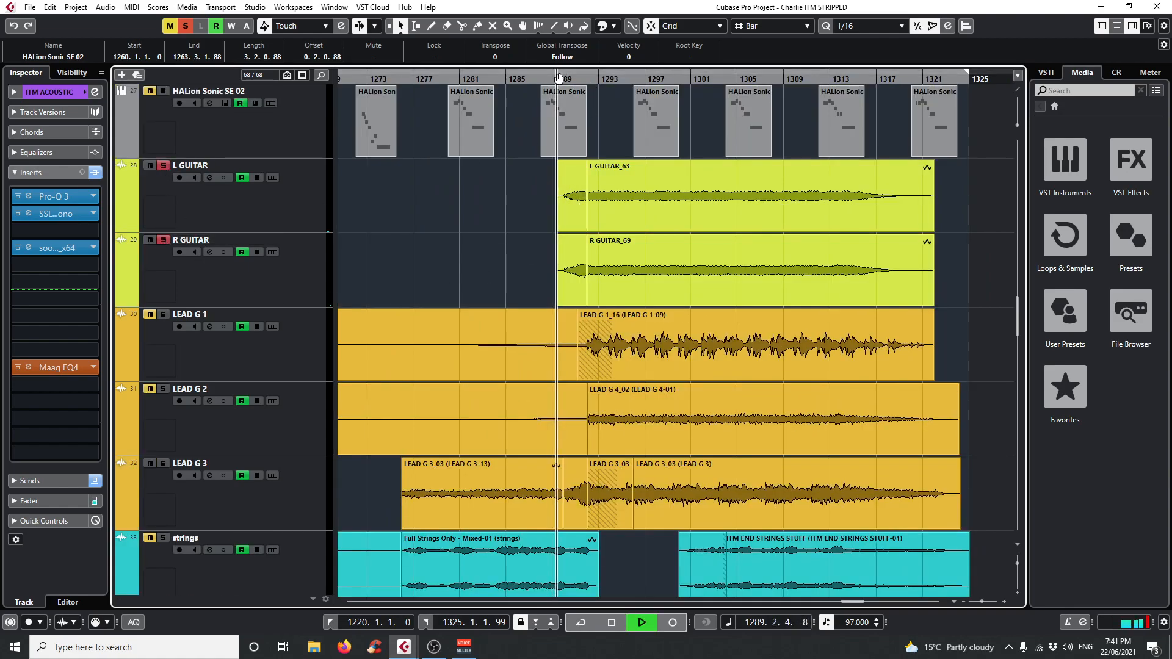
click(812, 365)
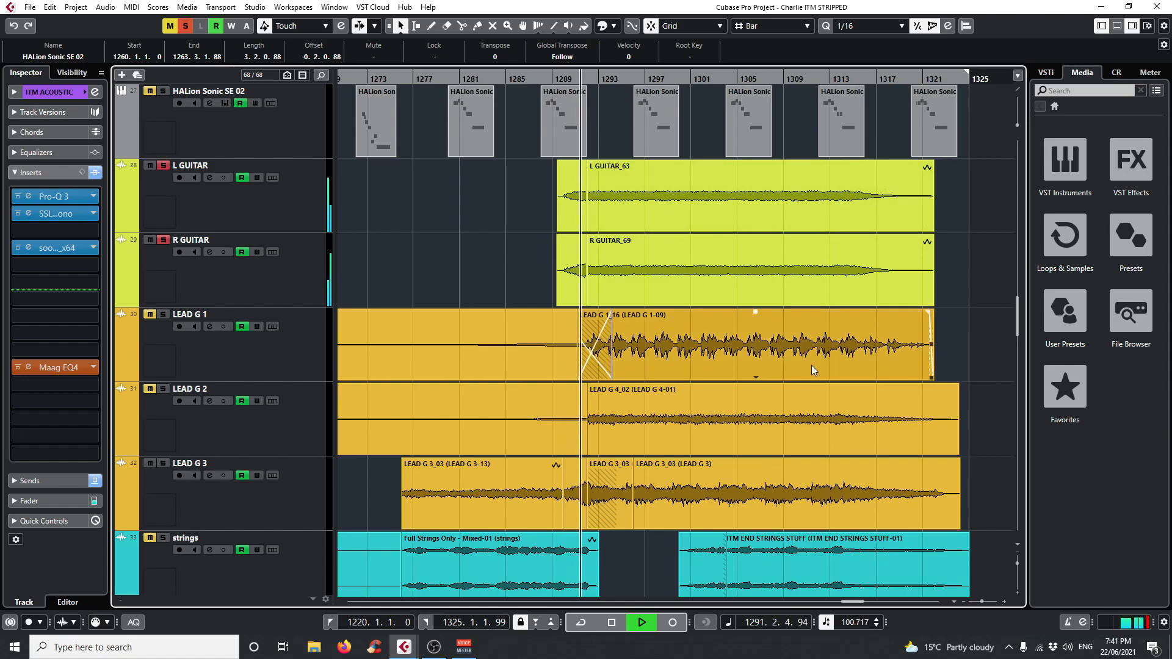
click(815, 401)
click(501, 446)
click(506, 499)
click(354, 391)
Add LEAD G 1, LEAD G 2 and LEAD G 3 to the solo one after another during playback, and stop.
click(163, 314)
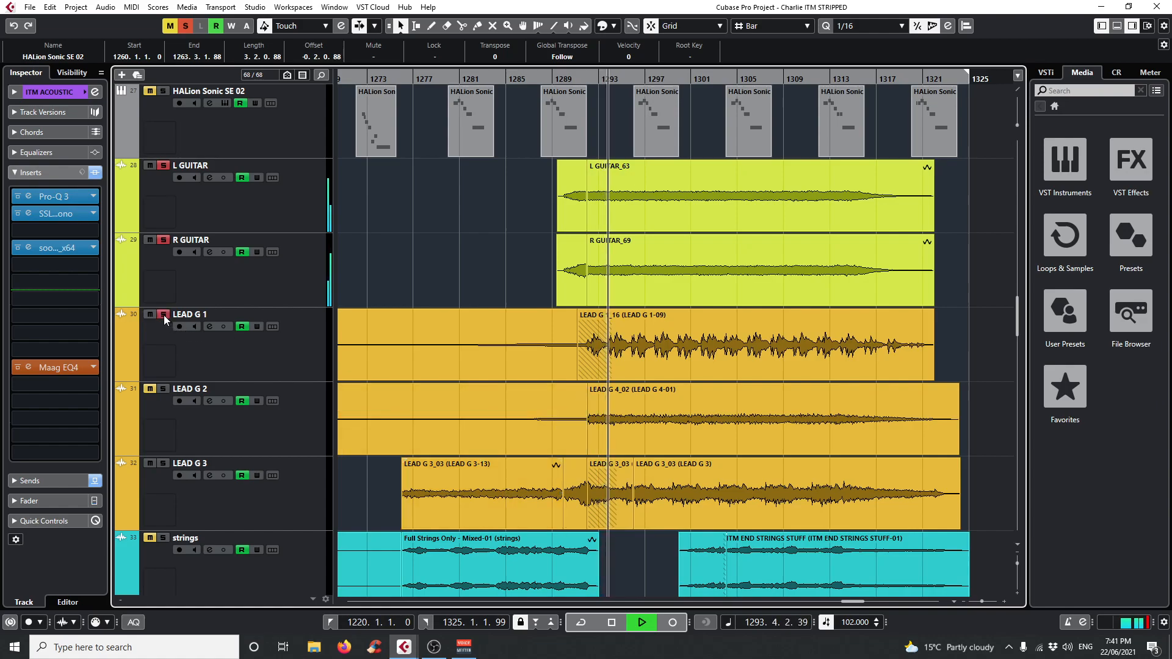
click(163, 390)
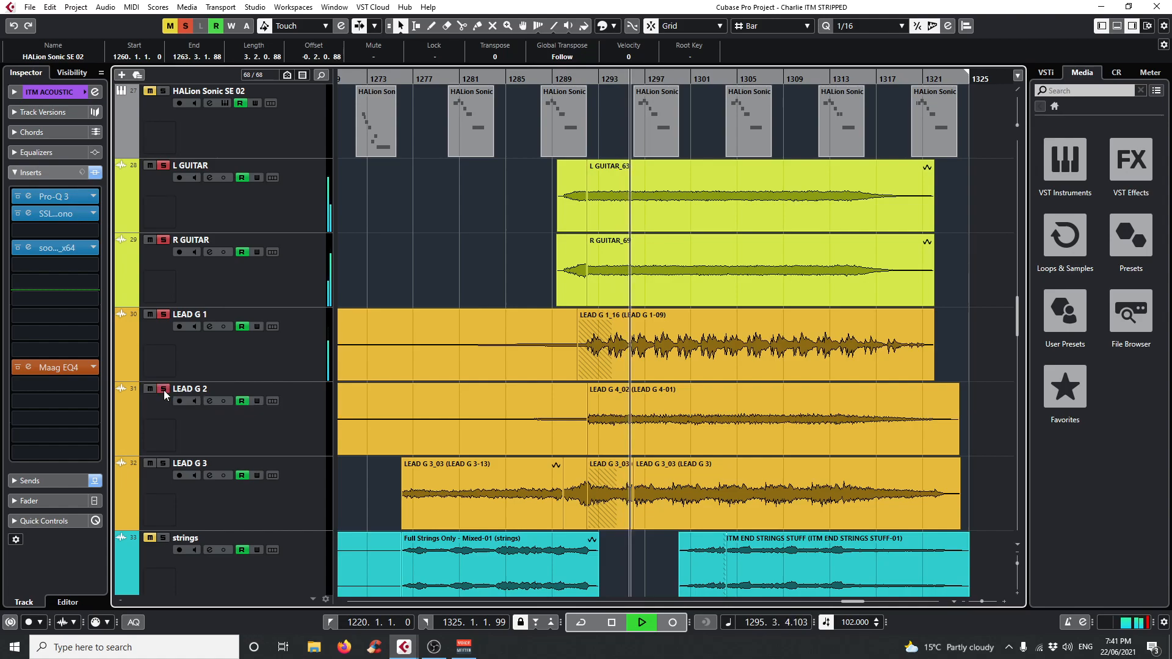
click(164, 464)
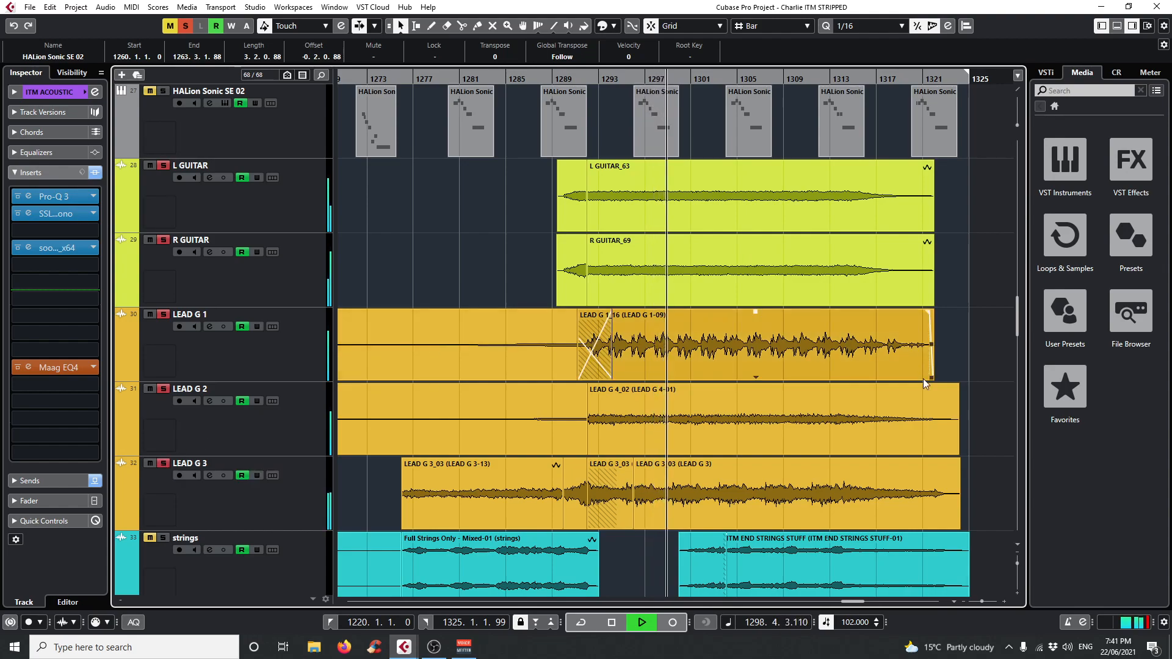
scroll(900, 433, down, 3)
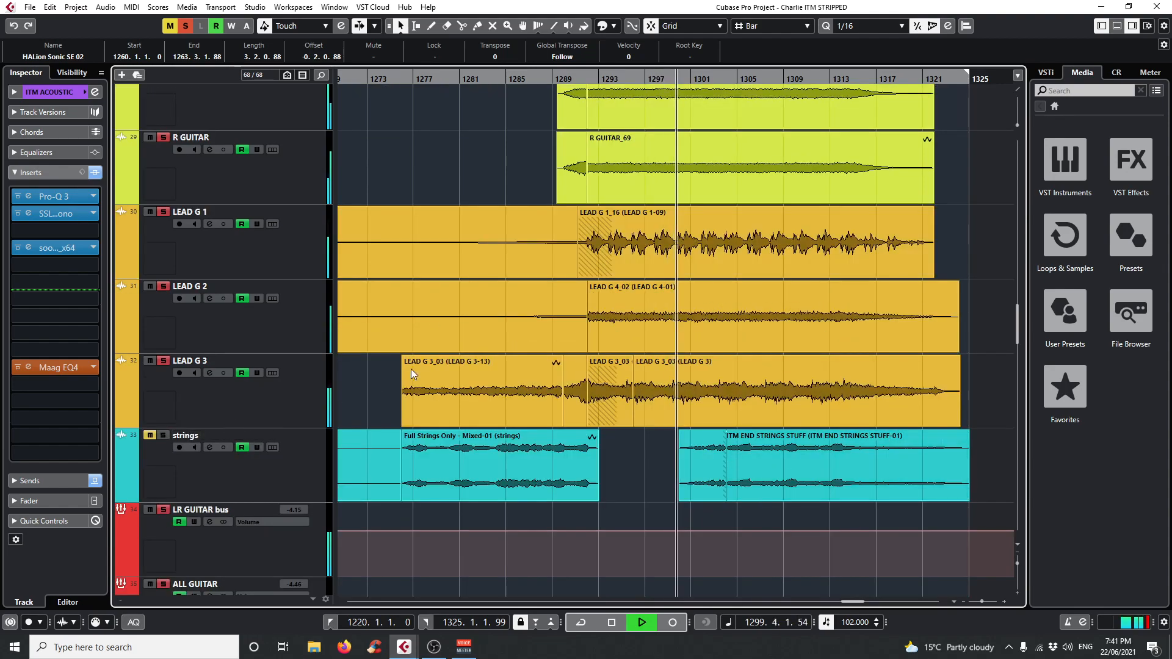
click(878, 398)
key(space)
Select LEAD G 1, LEAD G 2 and LEAD G 3 in turn to review their insert chains.
scroll(878, 397, up, 3)
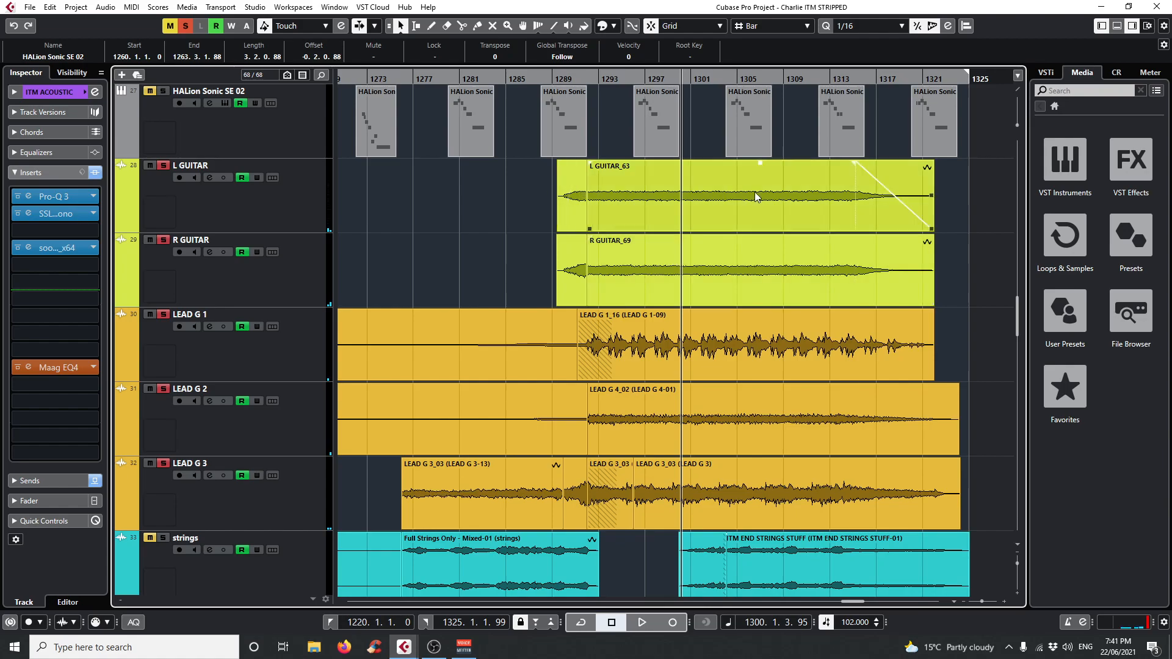
scroll(702, 232, down, 3)
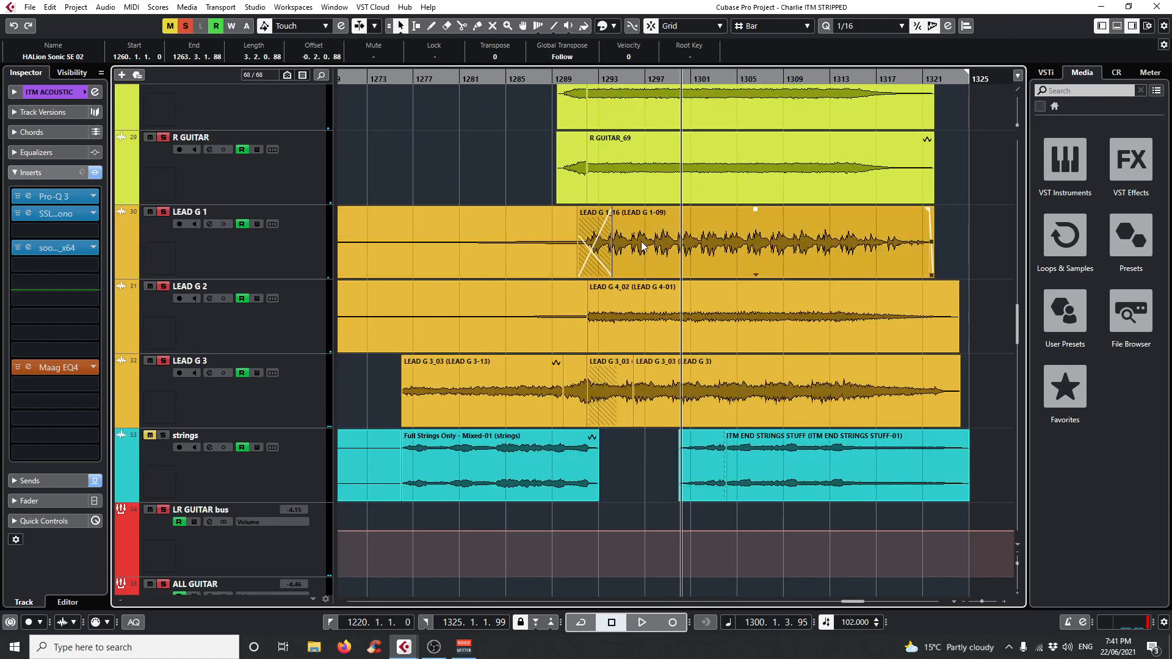
click(295, 247)
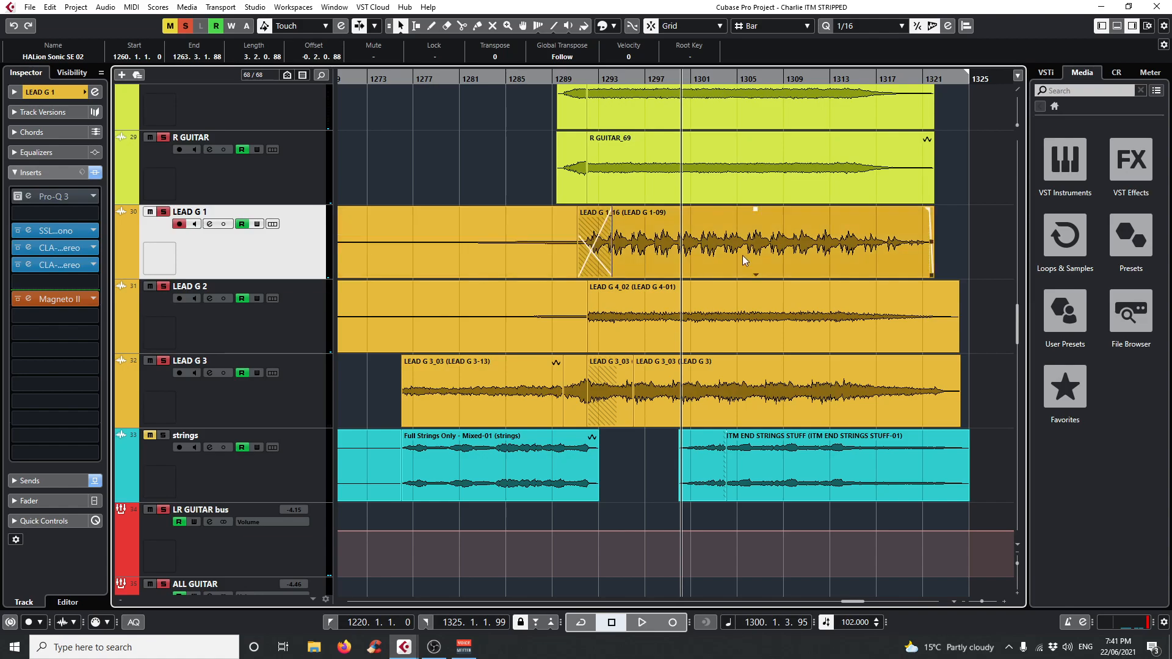
click(317, 320)
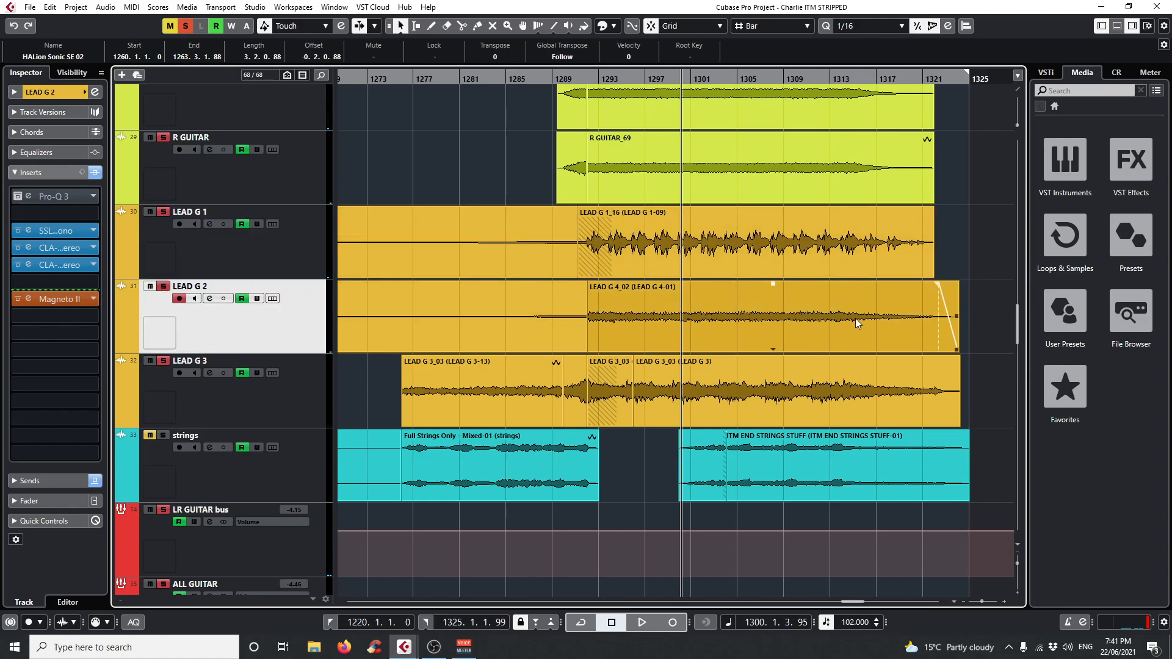
click(293, 402)
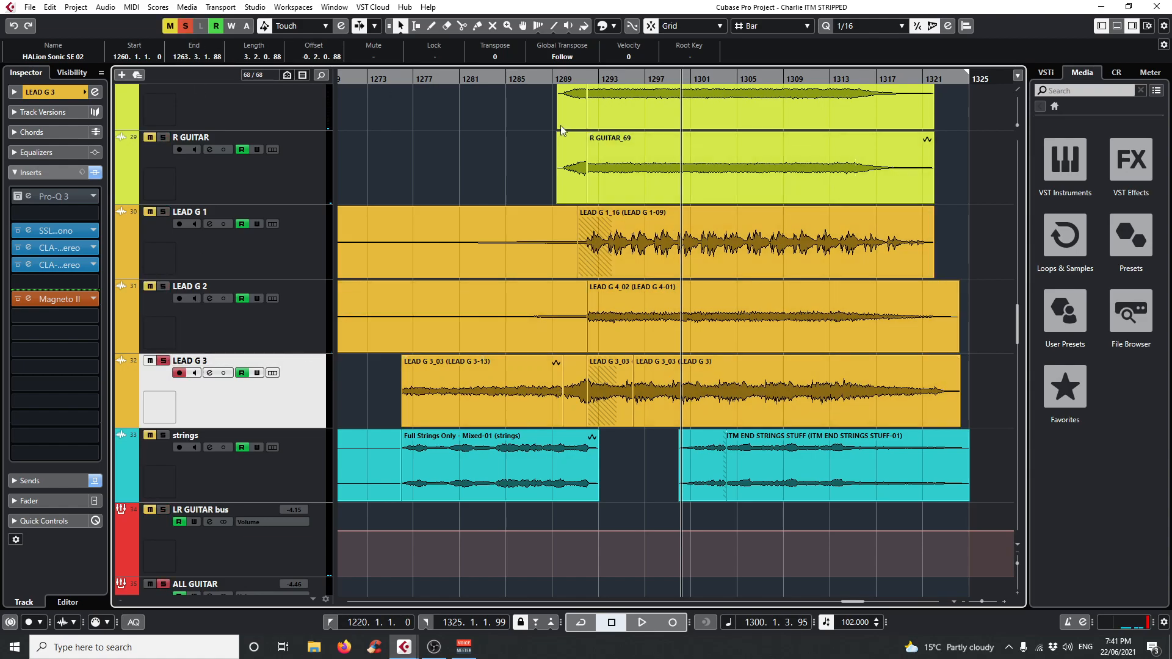
Audition LEAD G 3 alone from the start of its first clip, then again from about bar 1295, and stop playback.
drag(405, 79, 403, 88)
key(space)
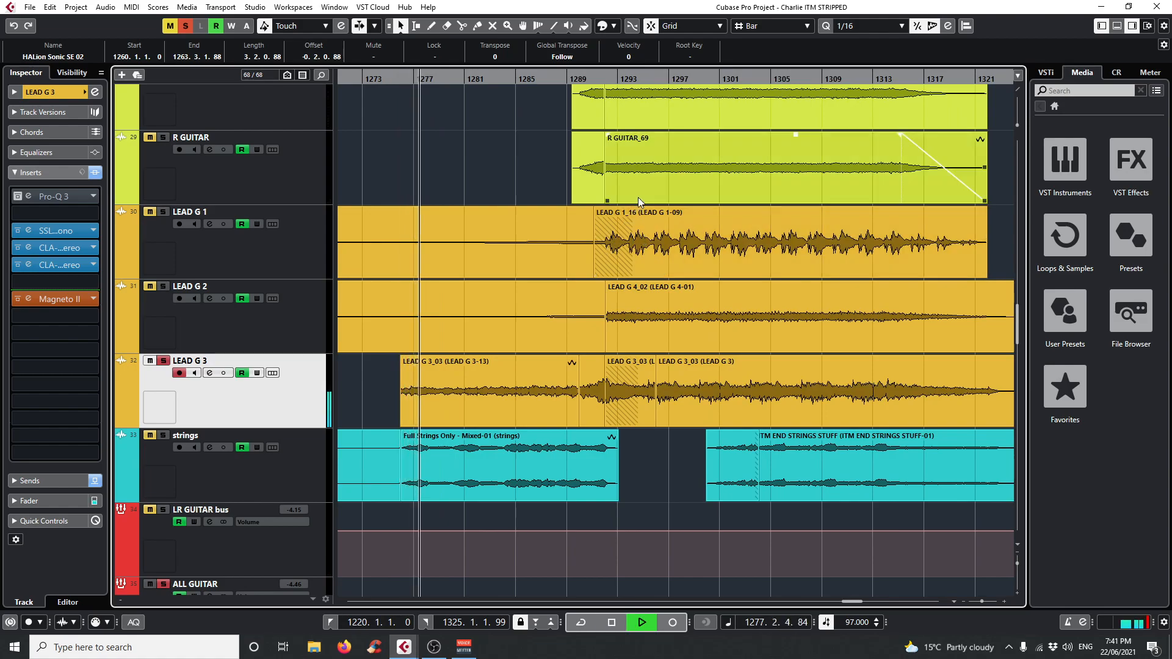
key(space)
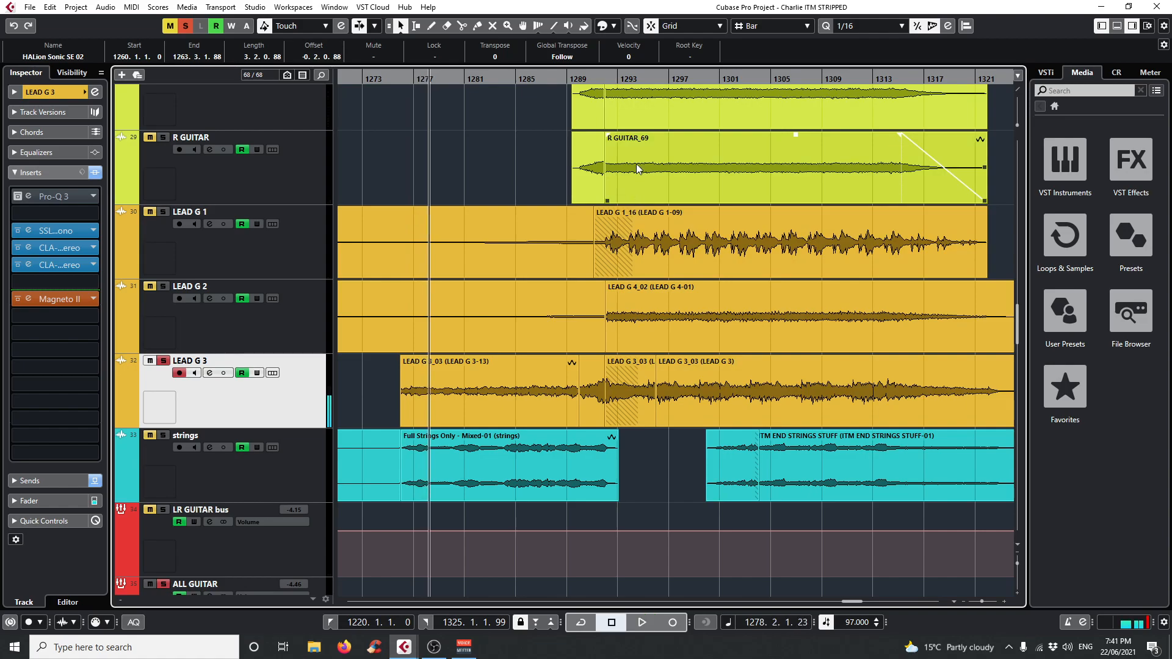
click(643, 79)
key(space)
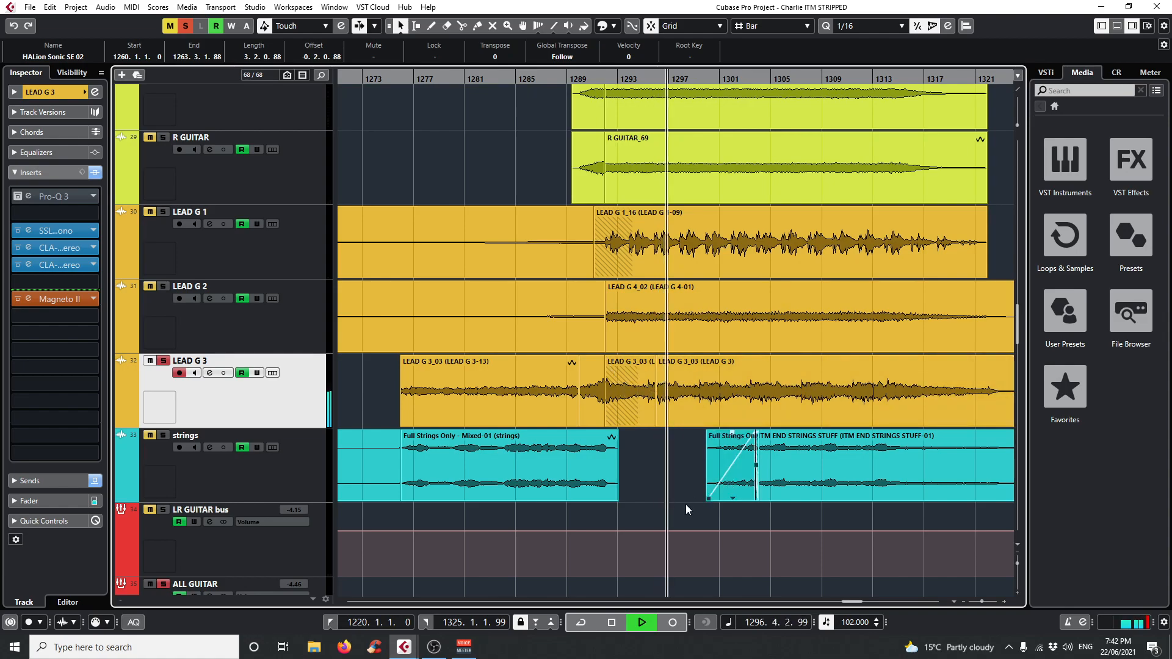
key(space)
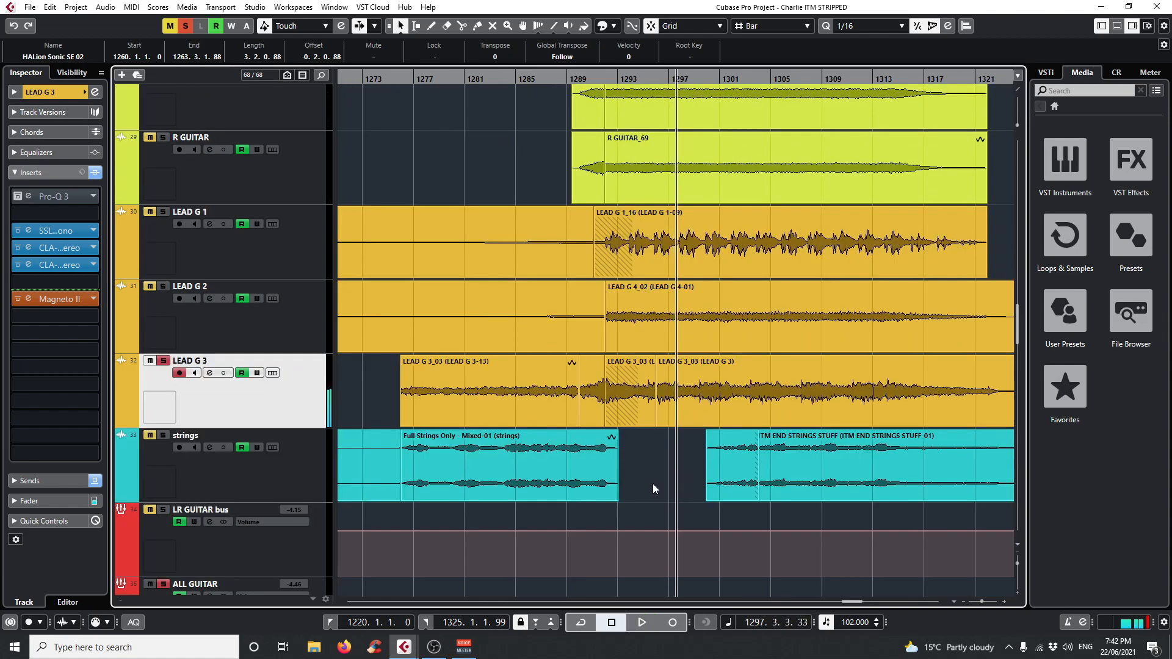
Solo LEAD G 1 and LEAD G 2 alongside LEAD G 3 and play the three lead guitars together.
click(163, 287)
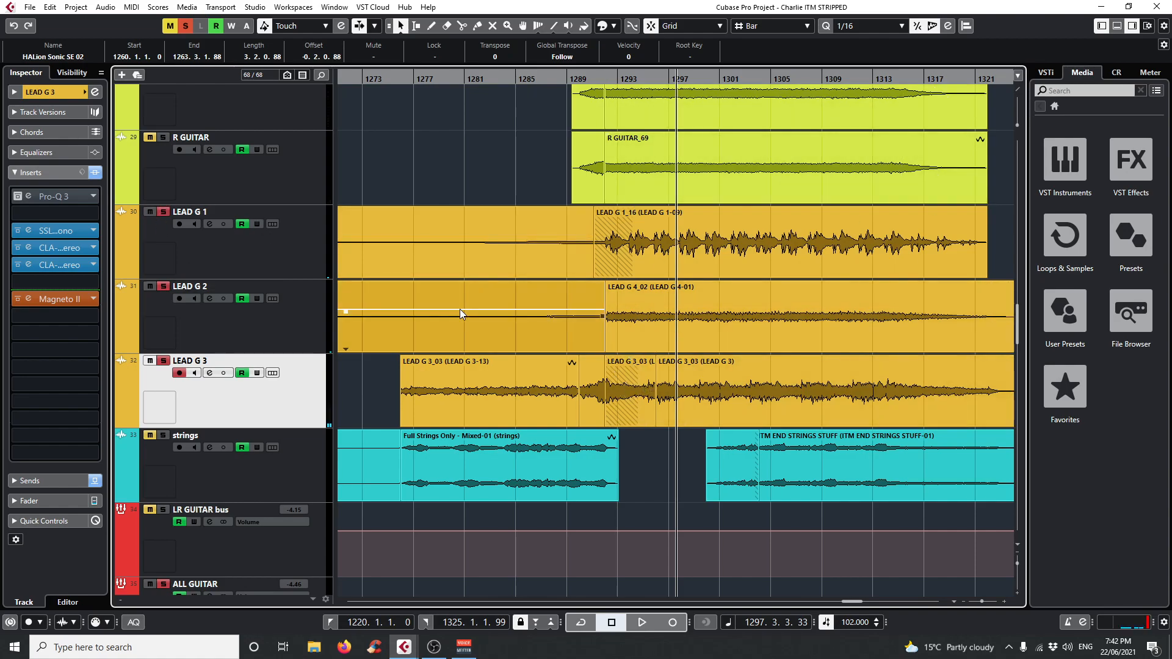
scroll(664, 354, up, 3)
scroll(668, 371, down, 3)
key(space)
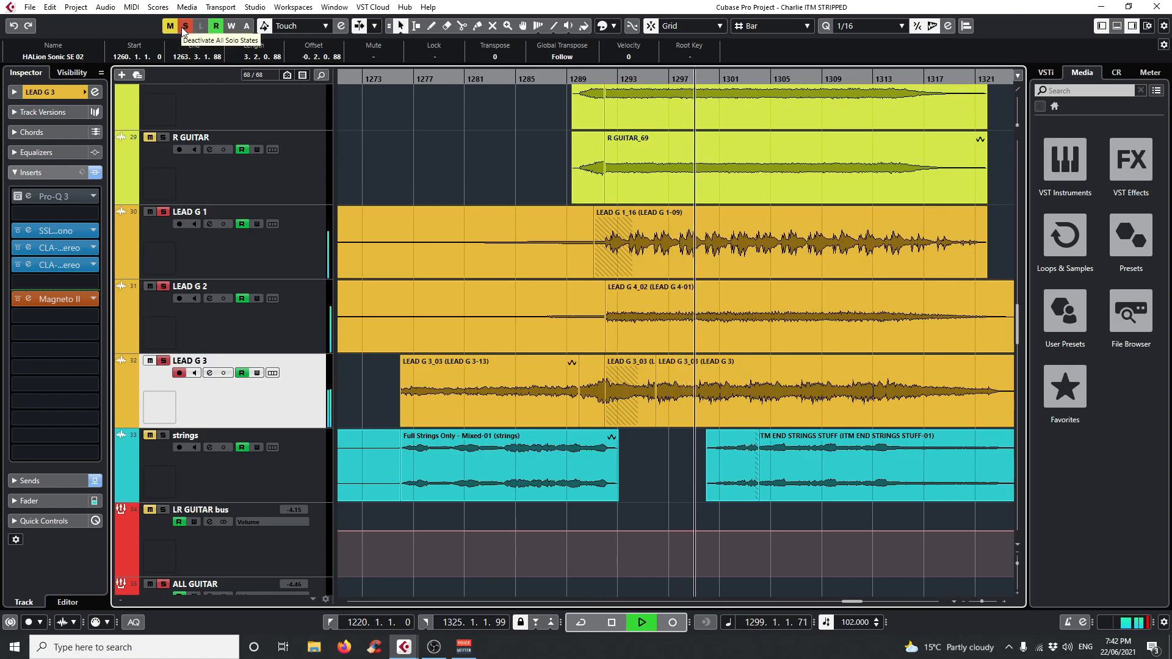
Deactivate all solo states to hear the full mix, stop playback, and select the L GUITAR track.
click(184, 26)
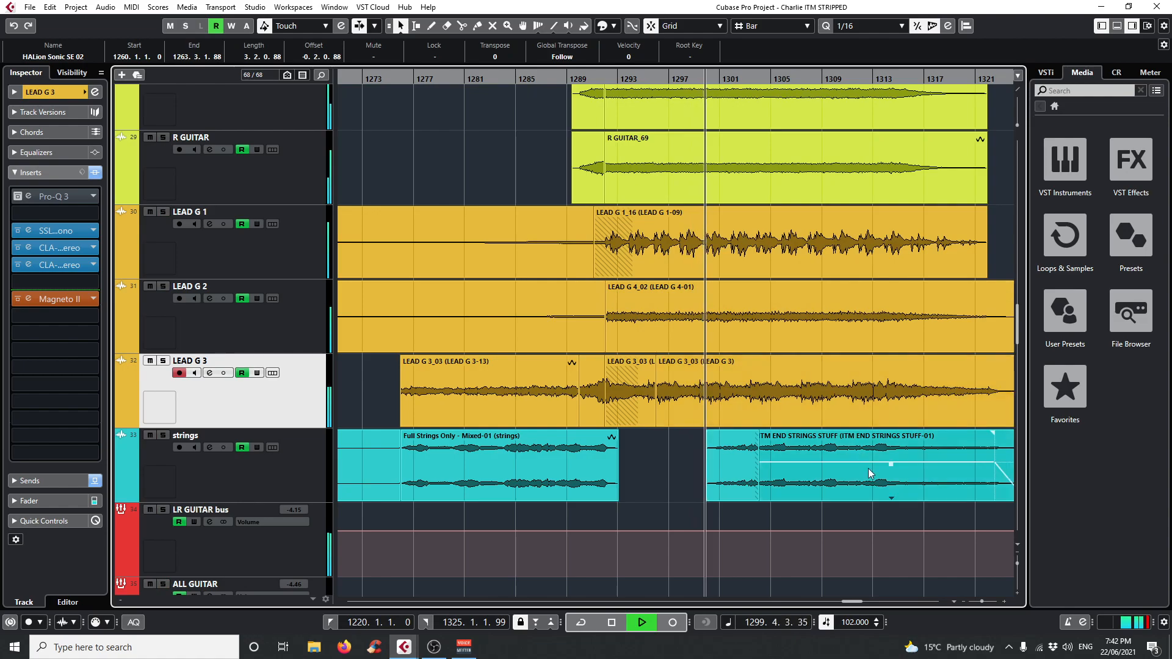
scroll(867, 469, up, 3)
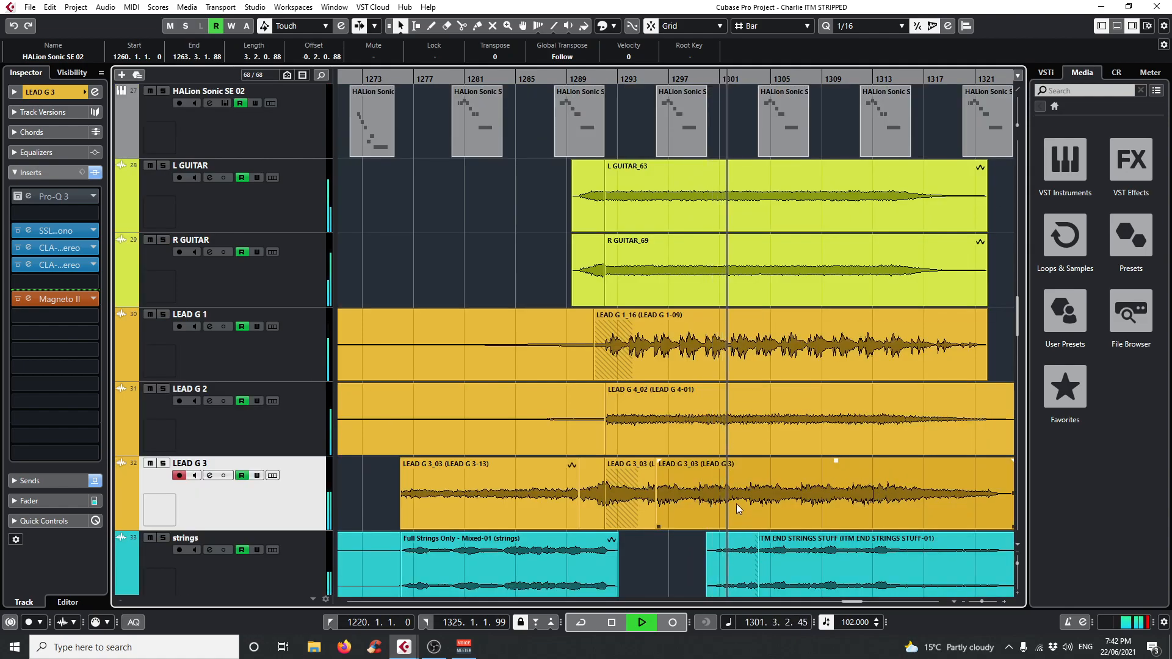
key(space)
click(305, 220)
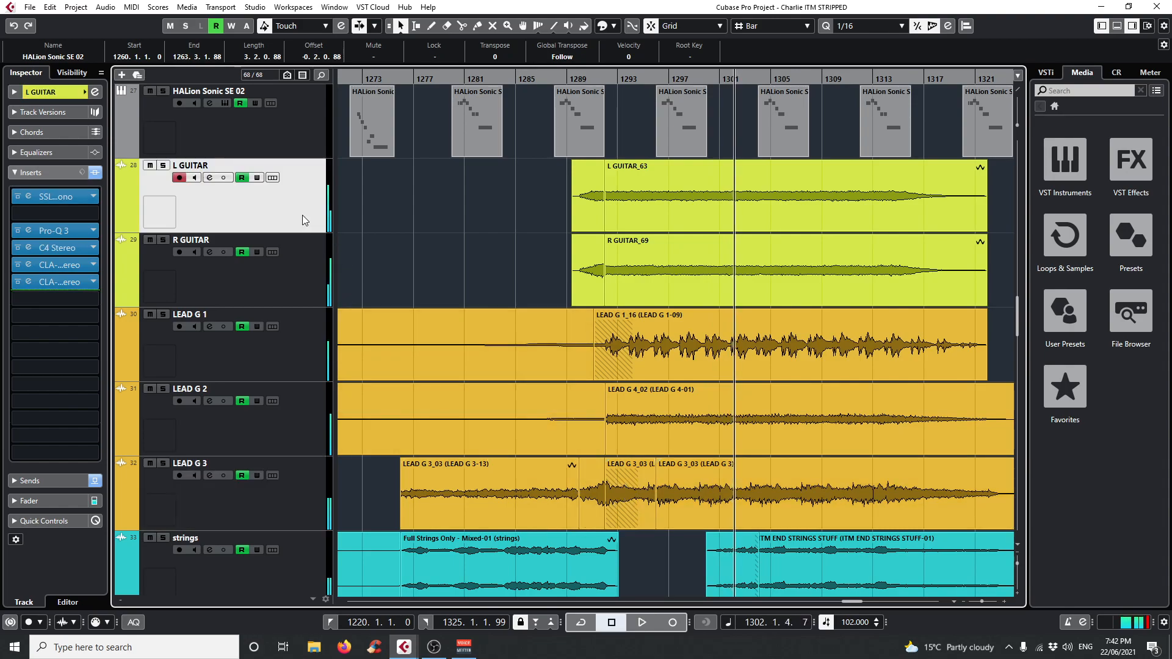
Open the SSLChannel Mono insert on L GUITAR to review its filter, EQ and dynamics settings, and close it.
click(29, 196)
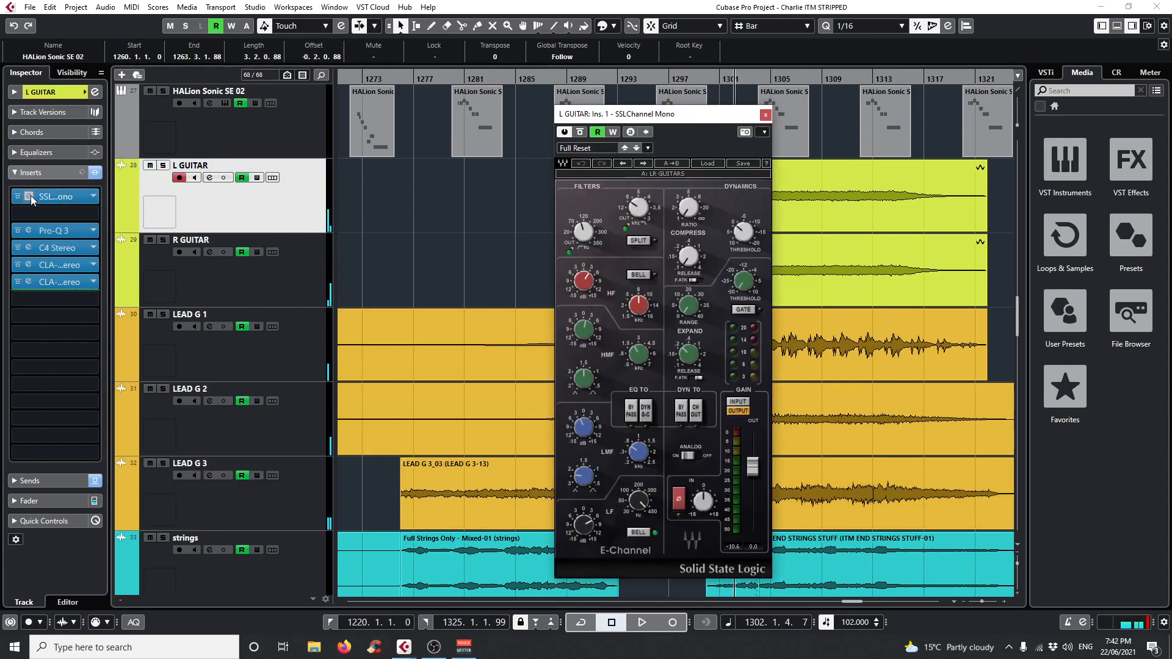
drag(600, 117, 439, 101)
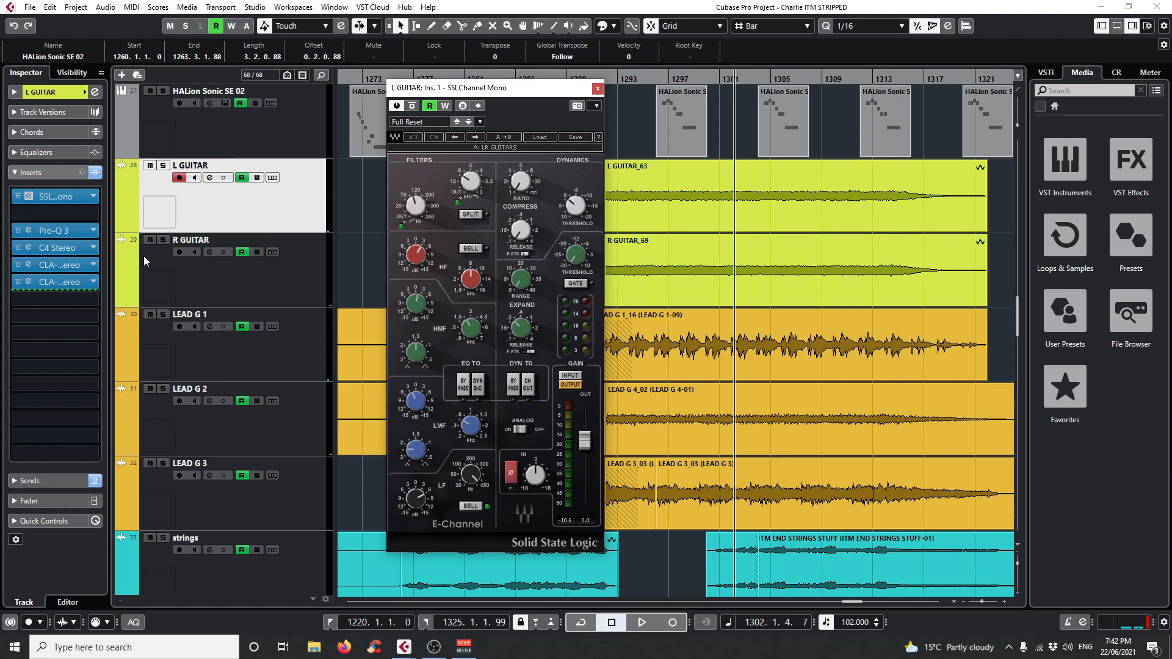
click(598, 90)
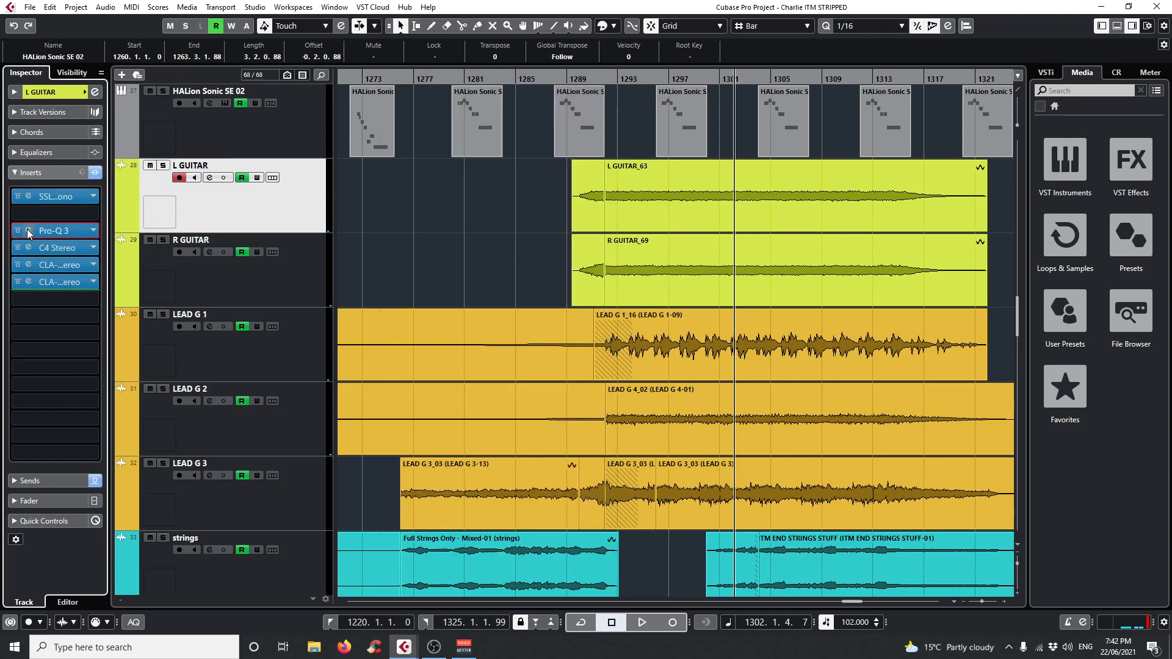
Open the Pro-Q 3 insert on L GUITAR and play that track soloed from about bar 1293.
click(28, 230)
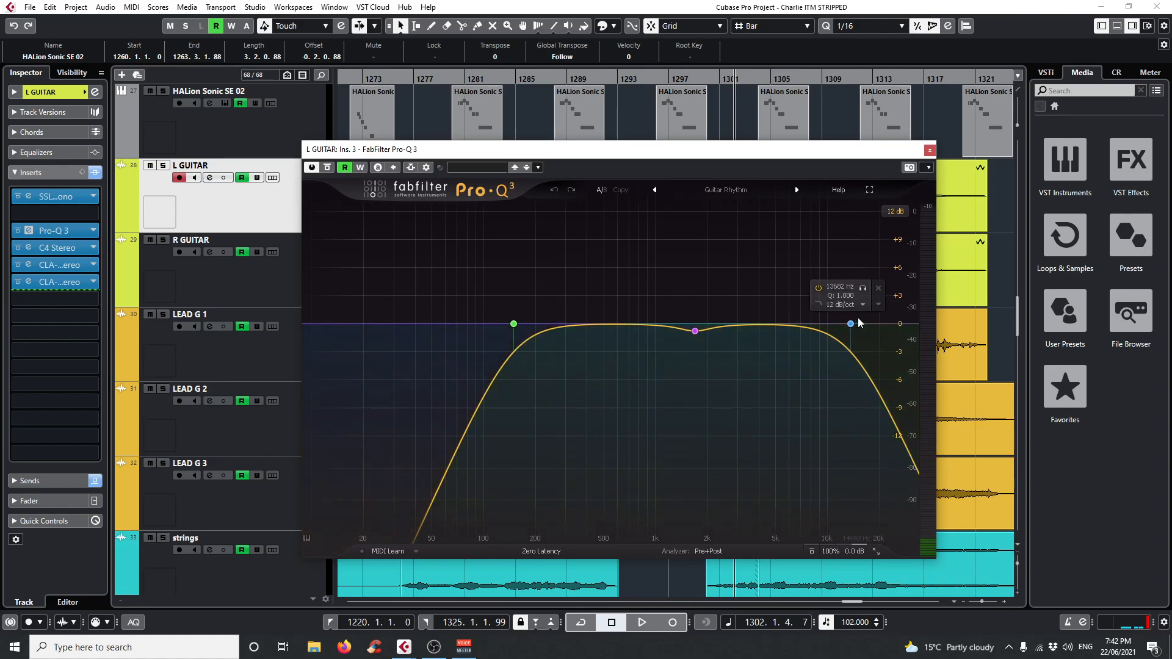
drag(702, 149, 650, 299)
click(615, 81)
key(space)
mouse_move(702, 328)
click(736, 309)
click(163, 165)
drag(562, 298, 509, 192)
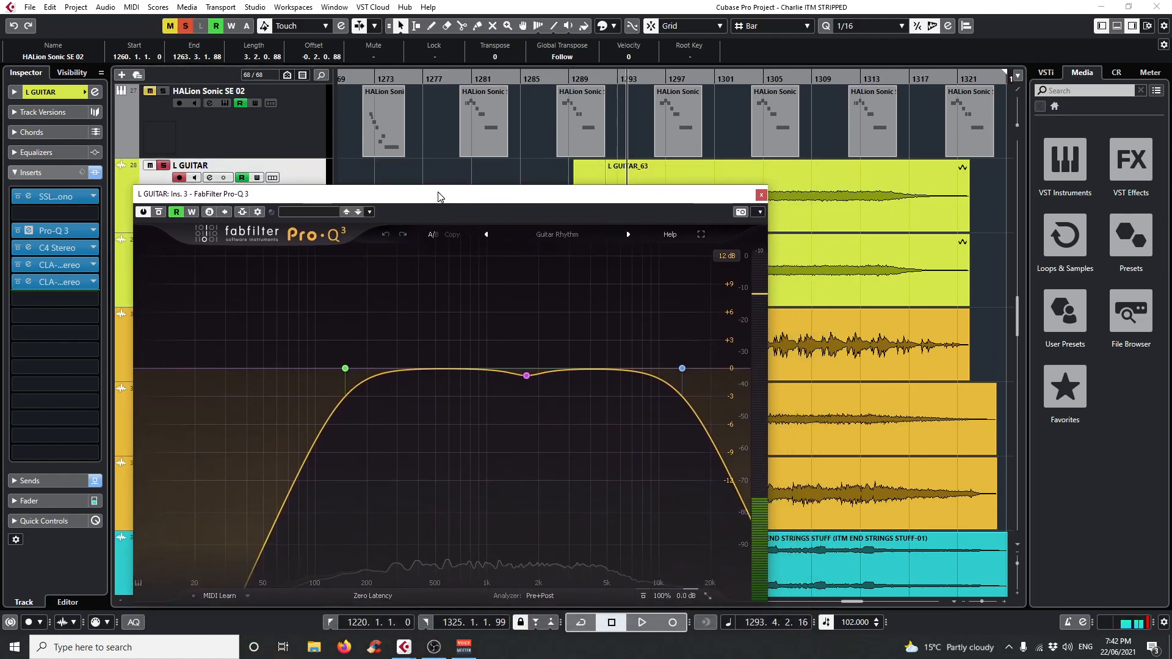
In Pro-Q 3, audition the high-cut band while sweeping it to about 7 kHz and back up, audition the low-cut band, and close the plug-in.
click(694, 331)
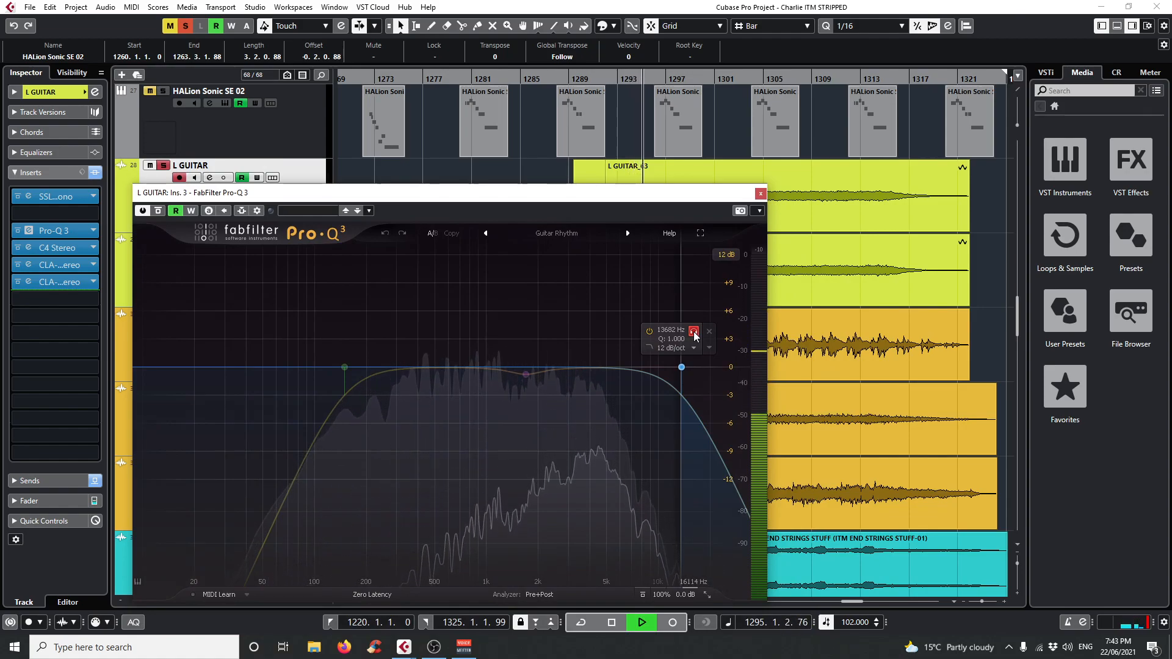
click(693, 331)
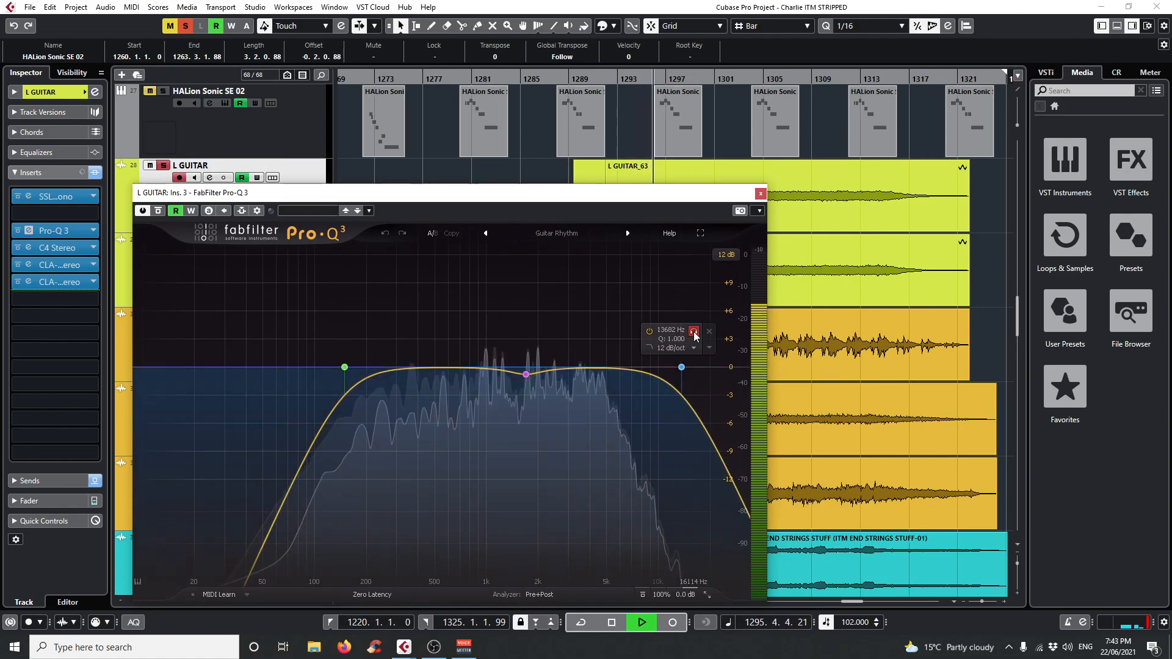
drag(695, 335, 644, 330)
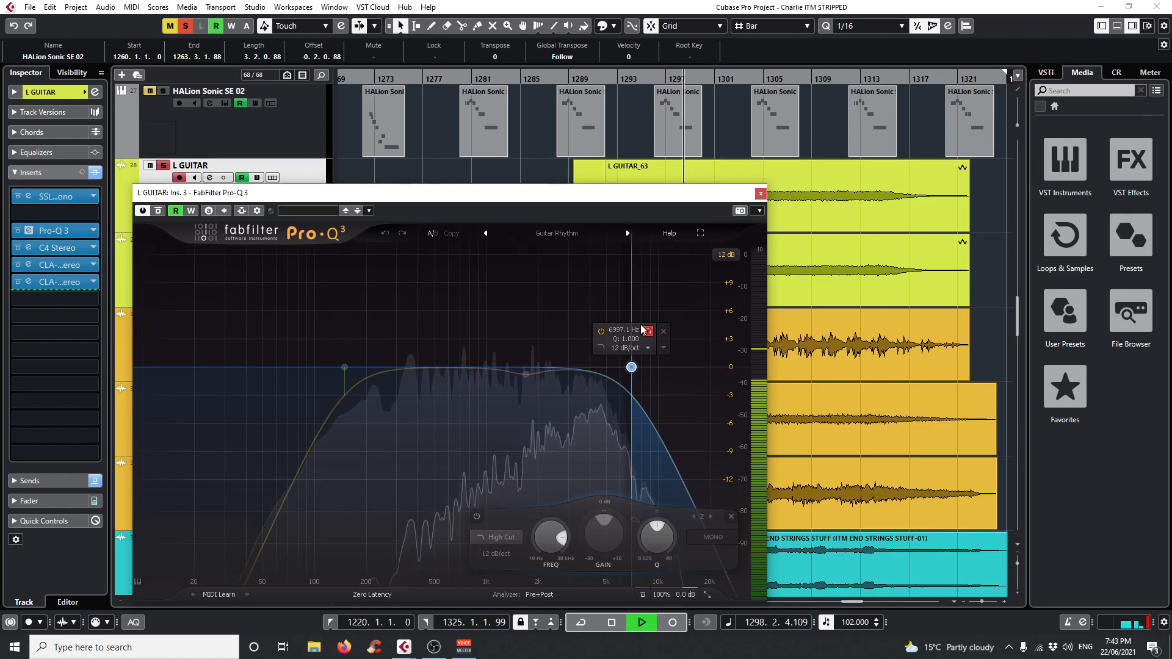
drag(642, 330, 679, 329)
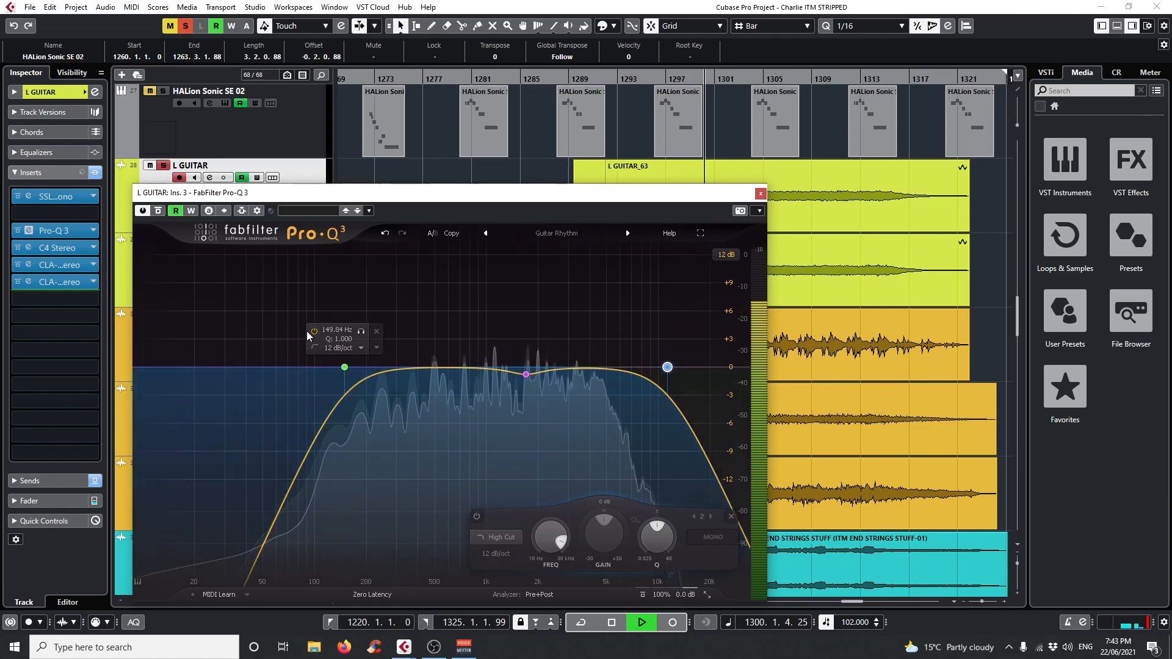
click(362, 331)
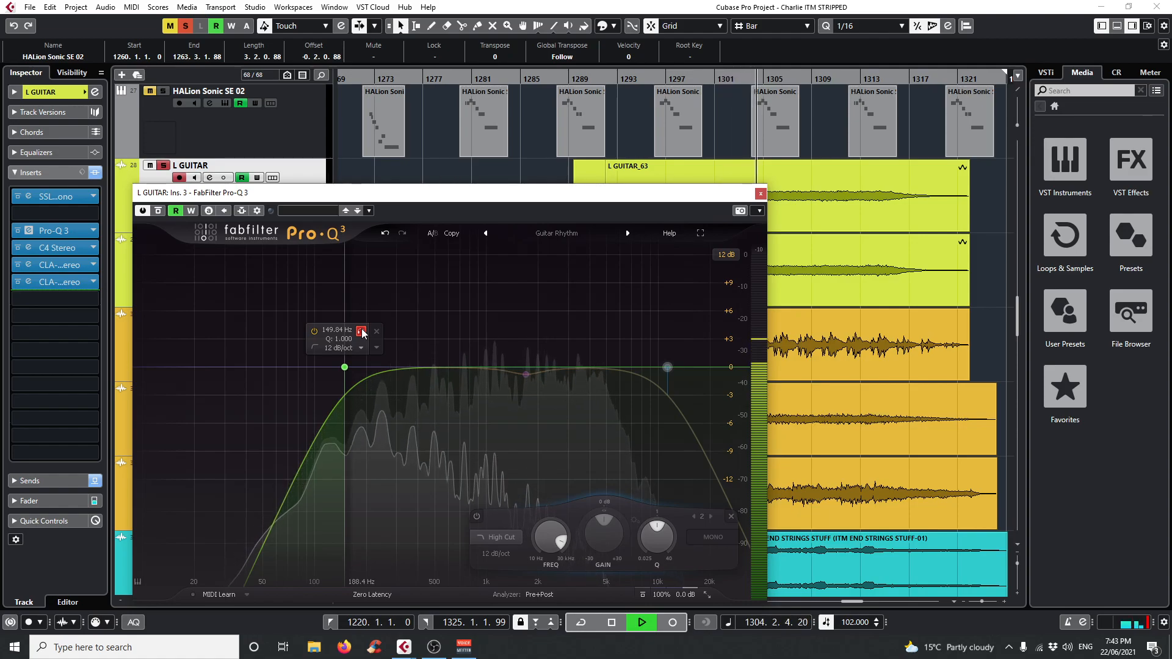
click(760, 193)
Deactivate all solo and mute states to hear the full mix, and stop playback.
click(185, 26)
click(170, 25)
scroll(801, 519, down, 2)
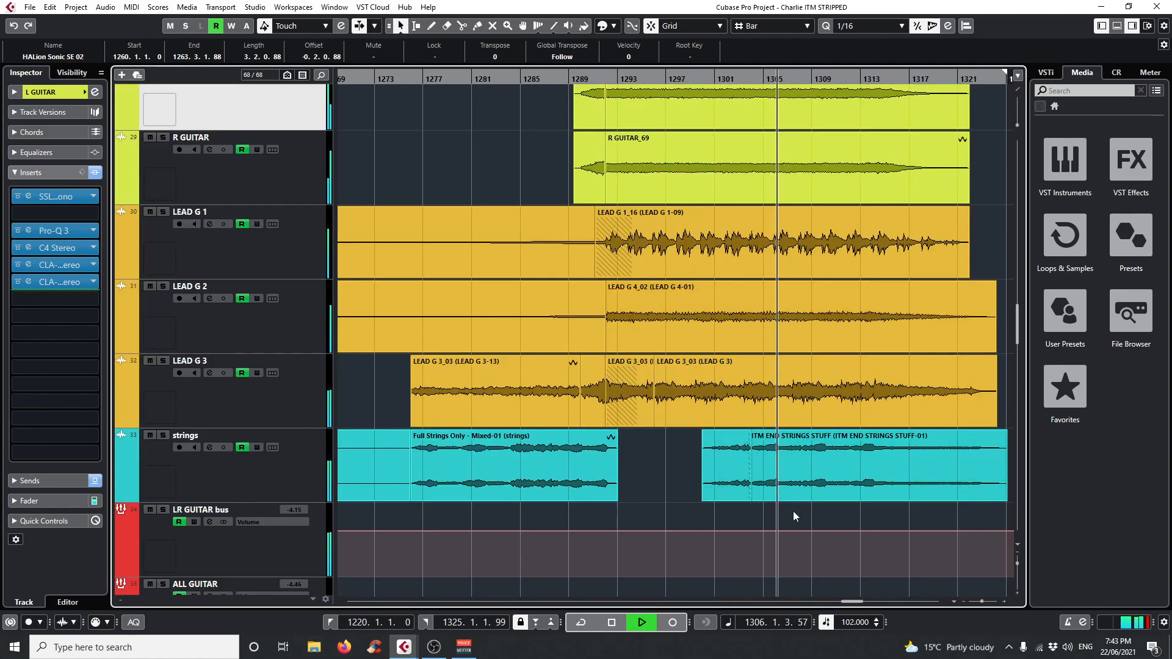
key(space)
Open L GUITAR's C4 Stereo insert and play the mix from bar 1295 to examine its multiband gain reduction.
click(28, 247)
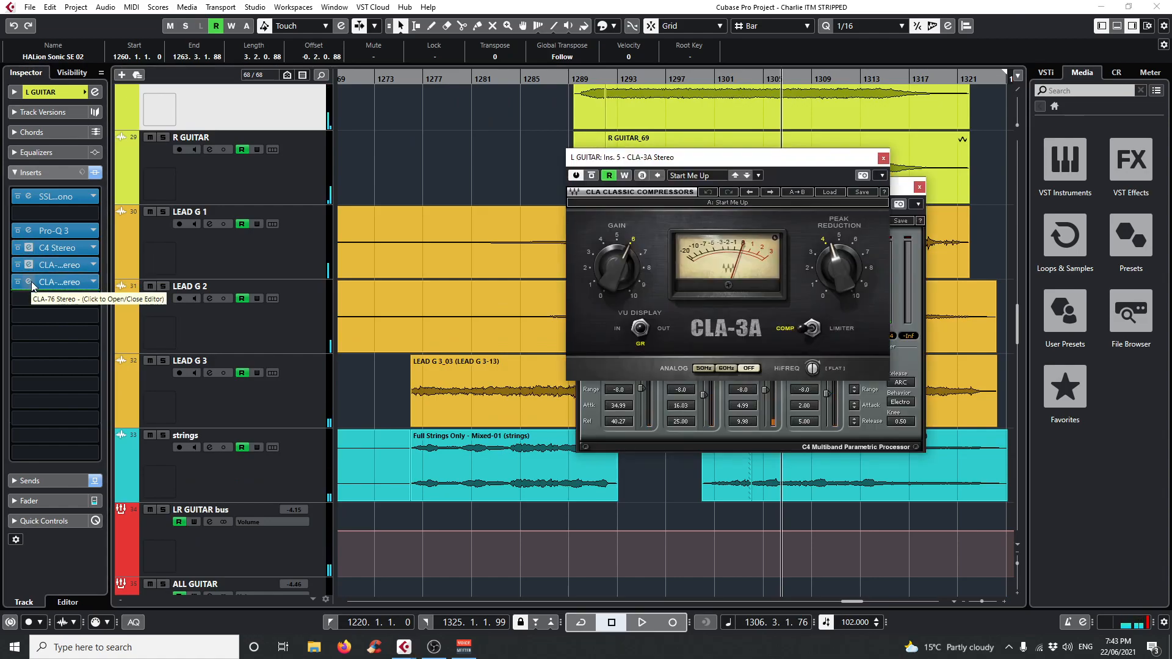
click(882, 158)
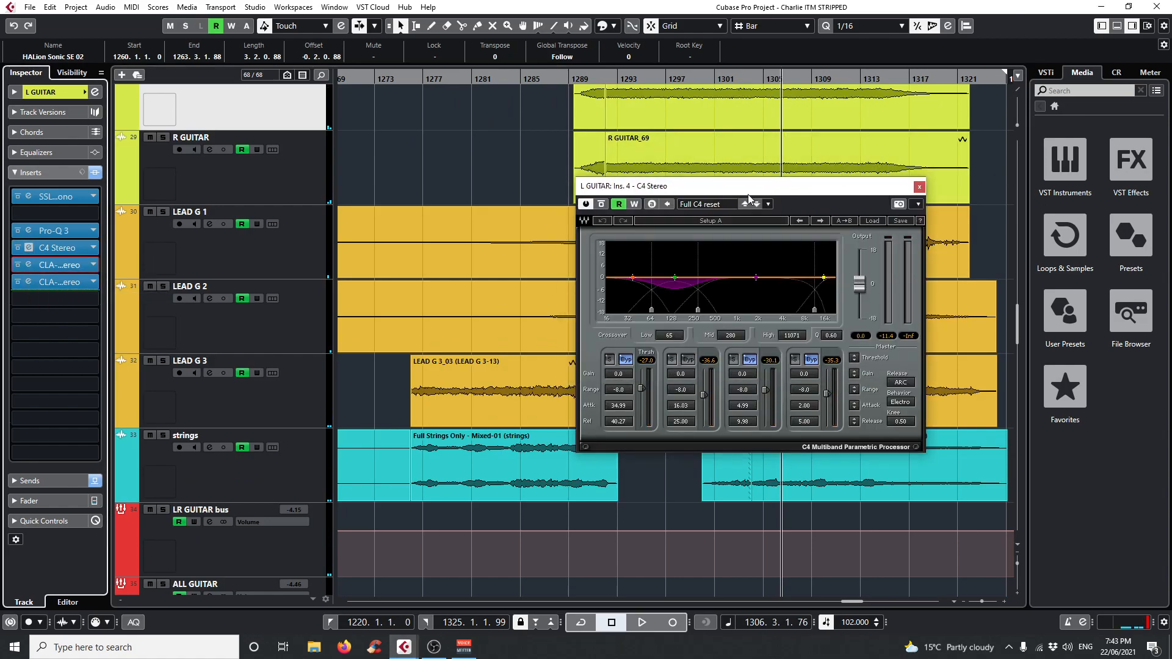
drag(748, 190, 658, 190)
click(642, 79)
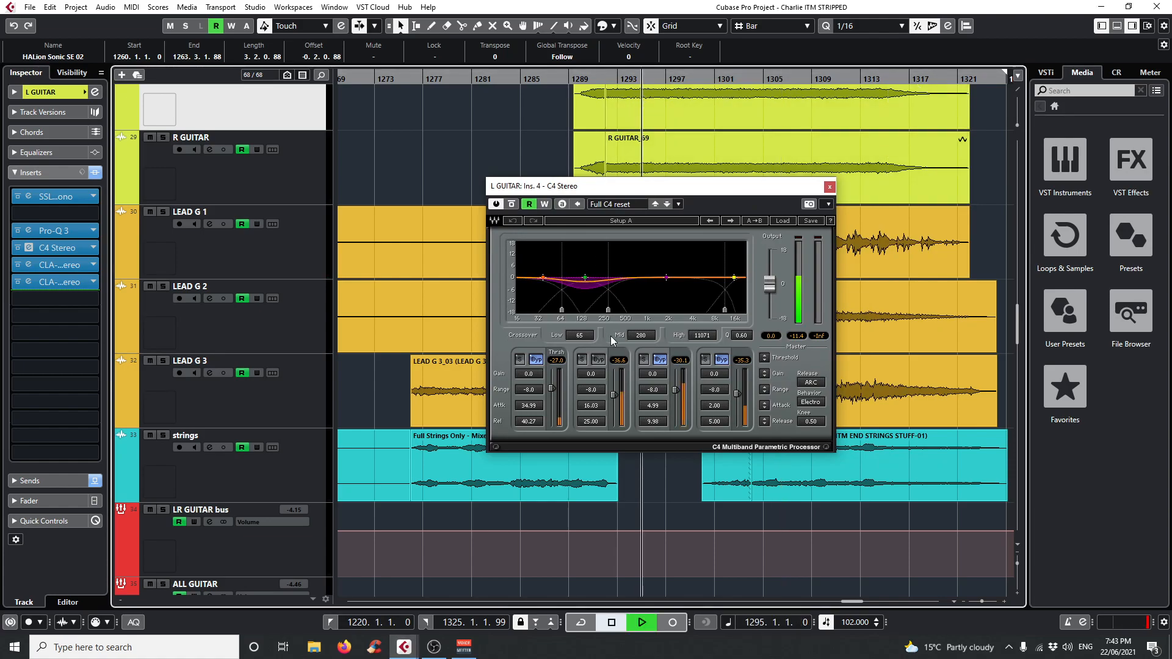
key(space)
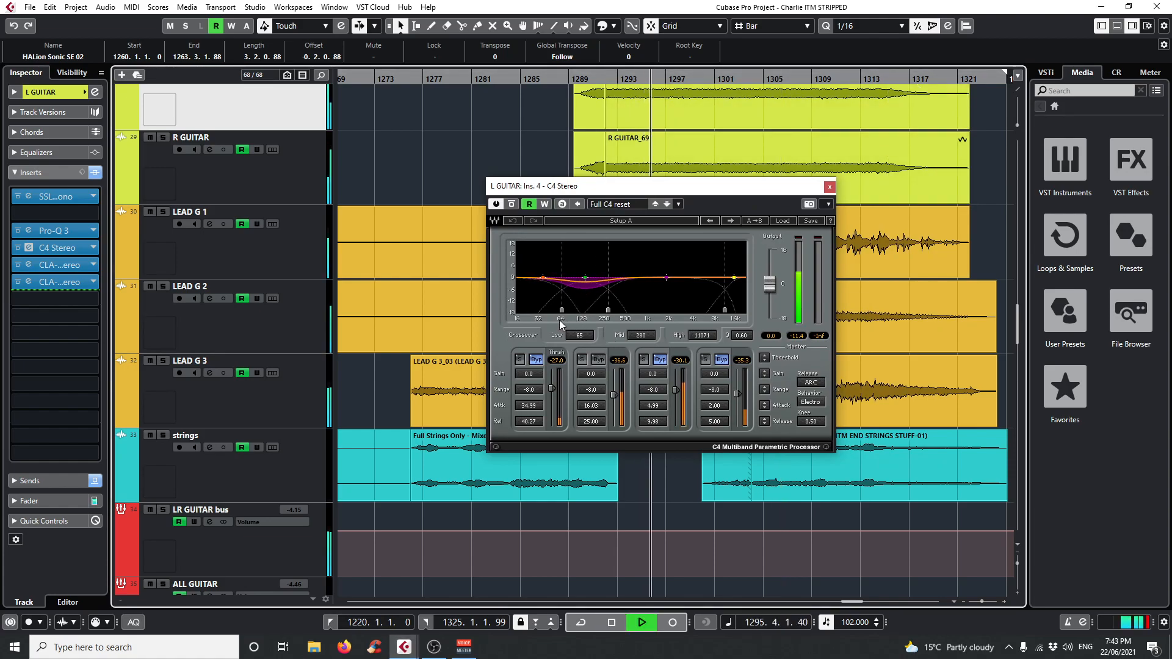
key(space)
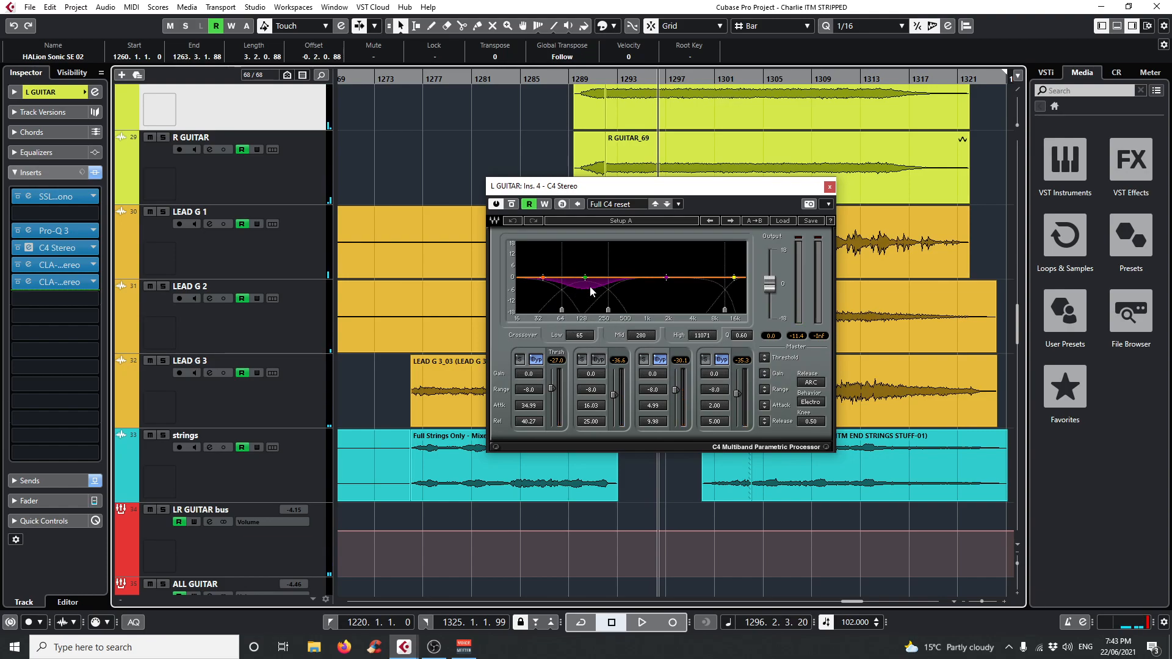
Play L GUITAR soloed from about bar 1294, compare C4 Stereo bypassed and active, stop playback and close the plug-in.
click(635, 77)
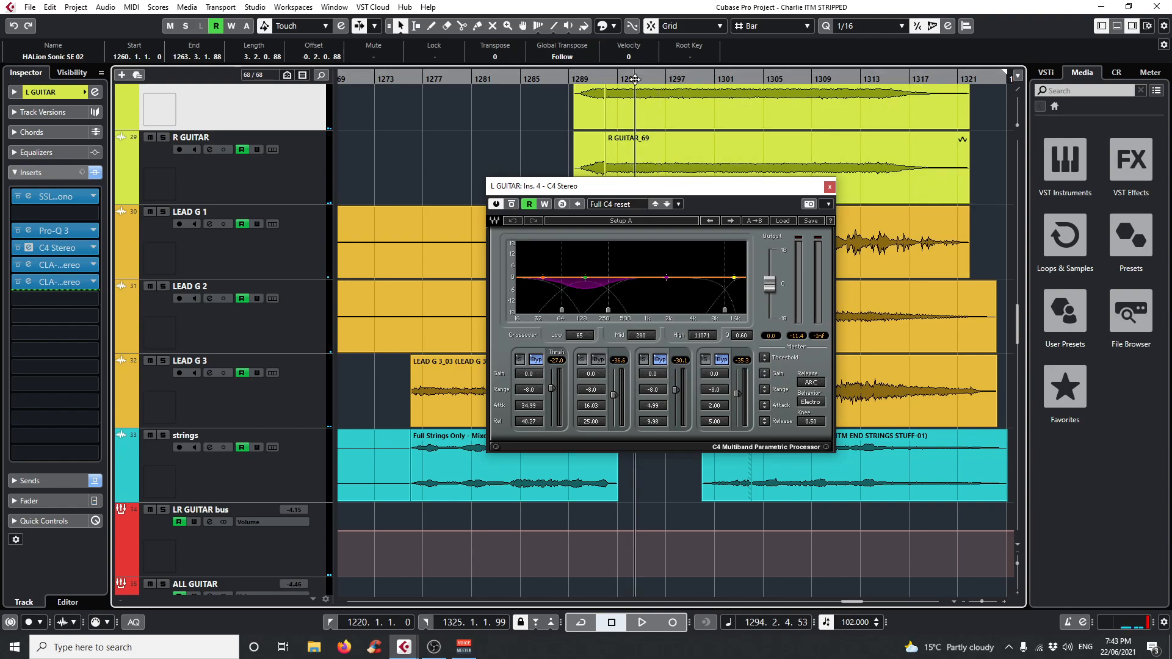
key(space)
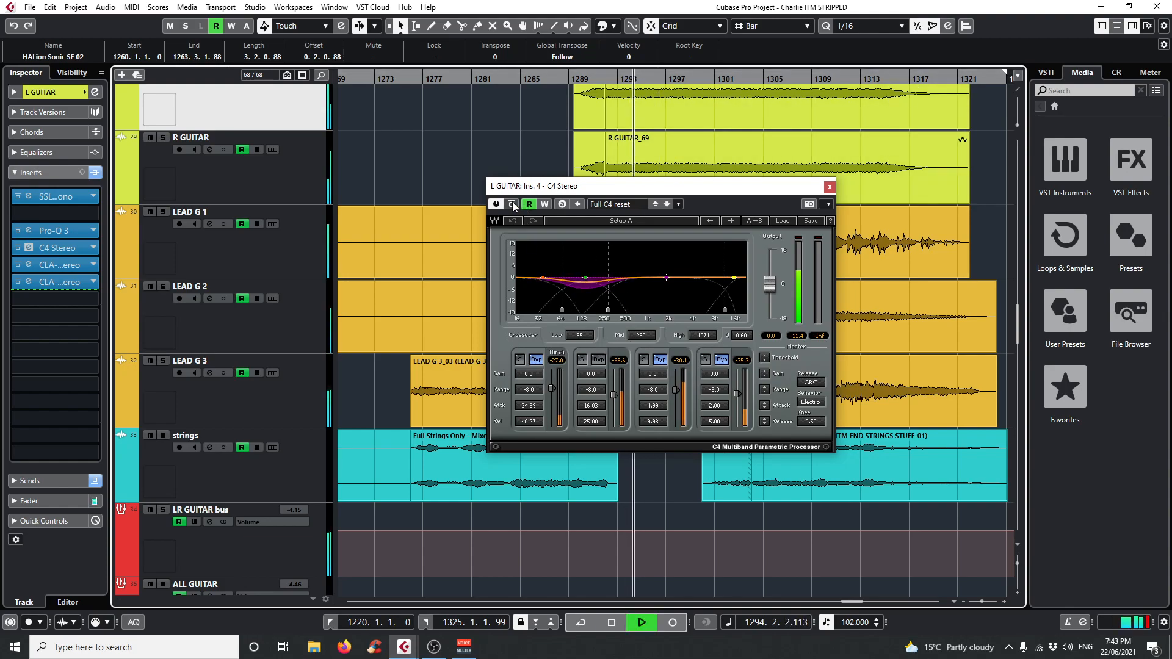
scroll(187, 186, up, 2)
scroll(427, 225, down, 2)
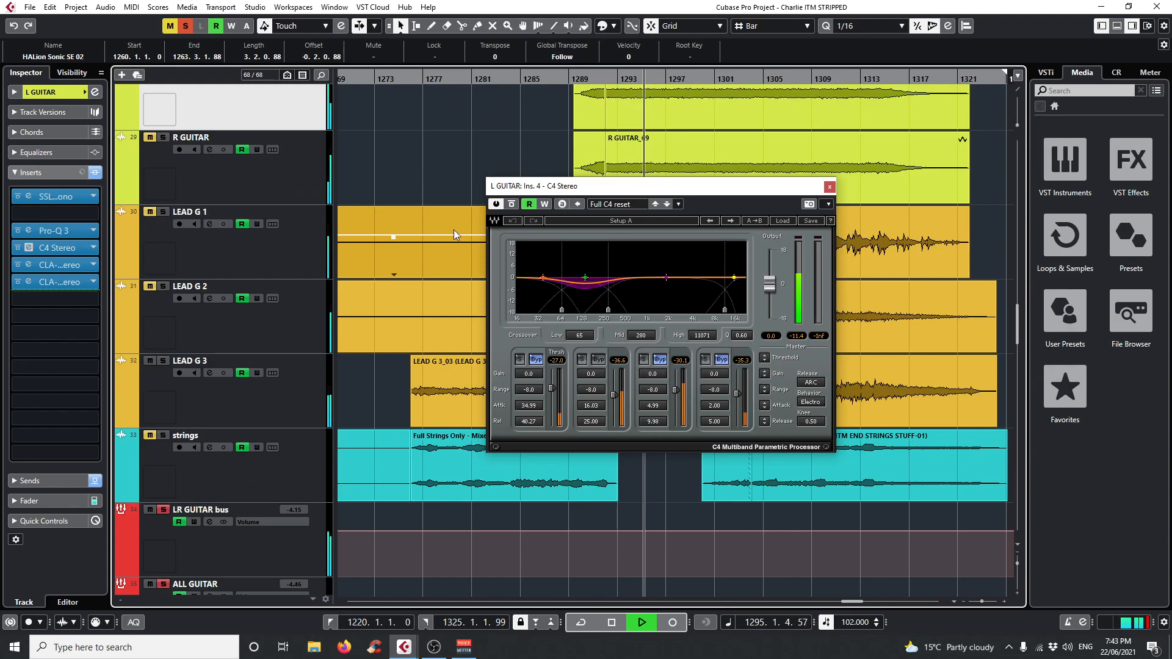
click(512, 204)
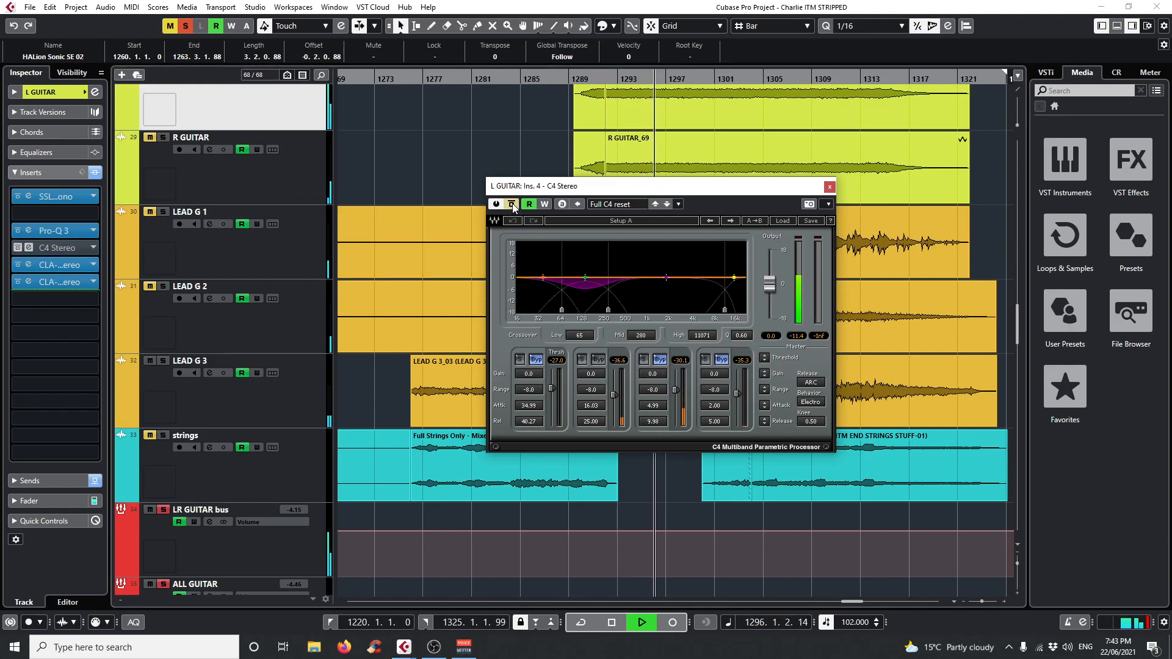
click(512, 205)
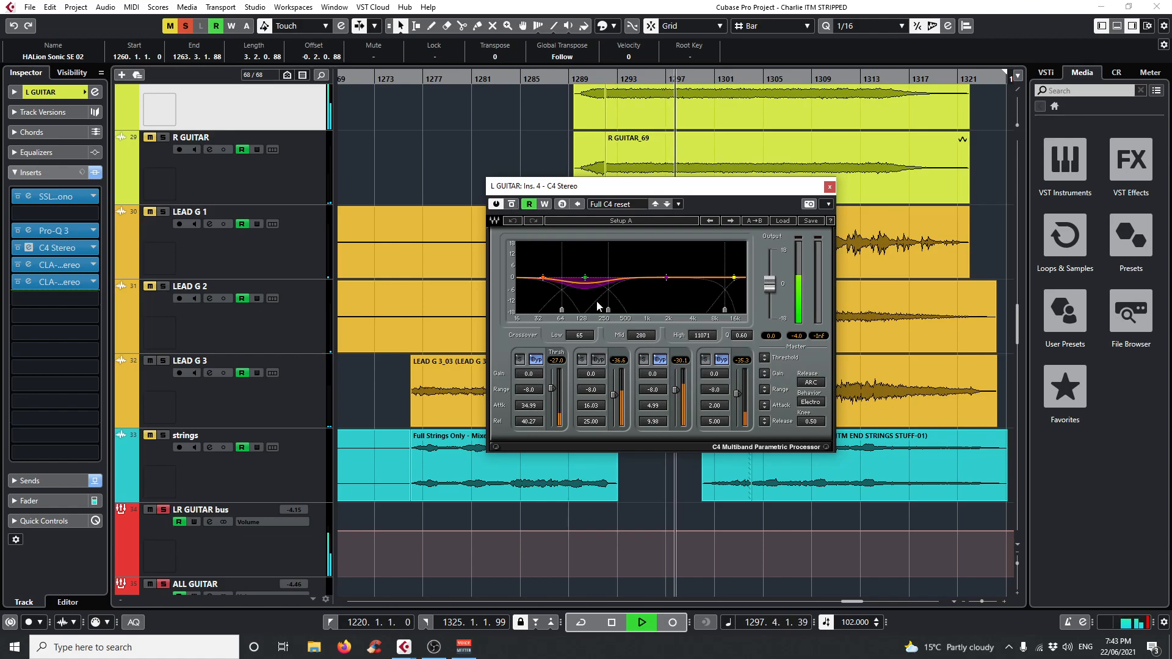
key(space)
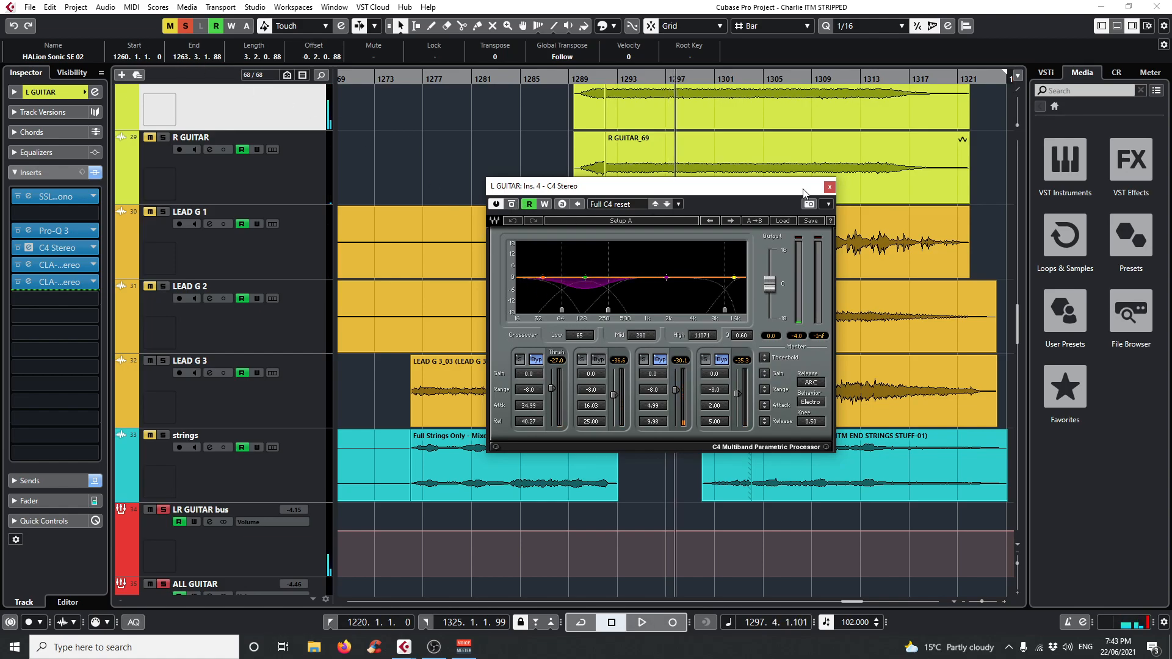
click(830, 187)
Open L GUITAR's CLA-3A insert, play from bar 1293 comparing it bypassed and active, and stop playback.
scroll(447, 345, up, 3)
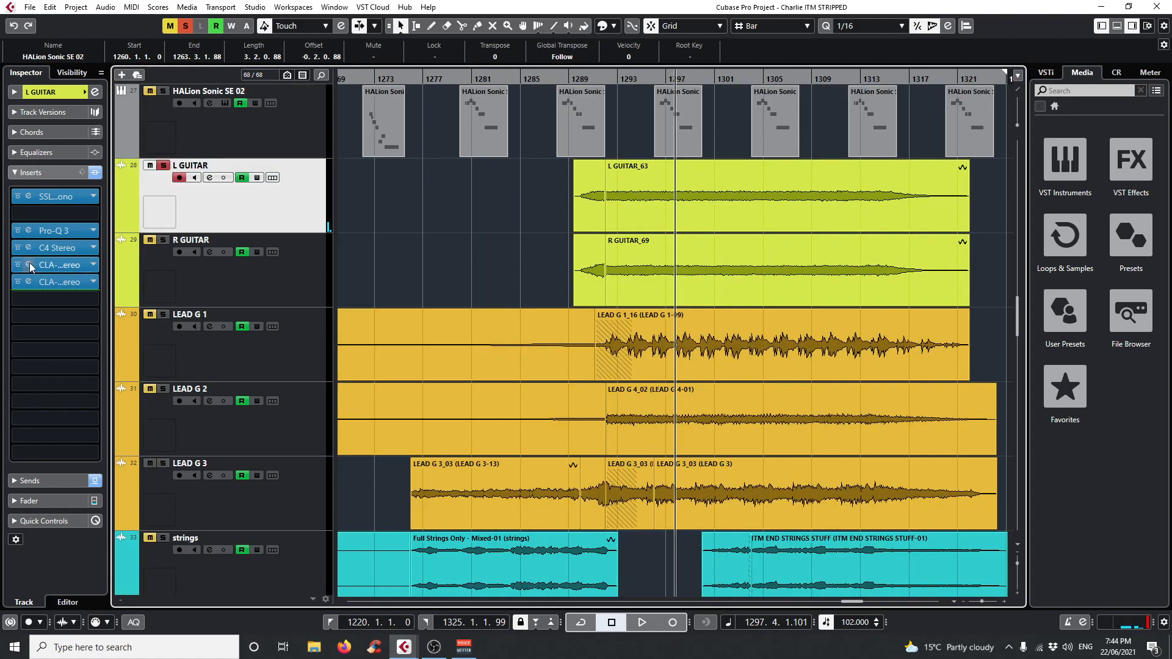
click(617, 94)
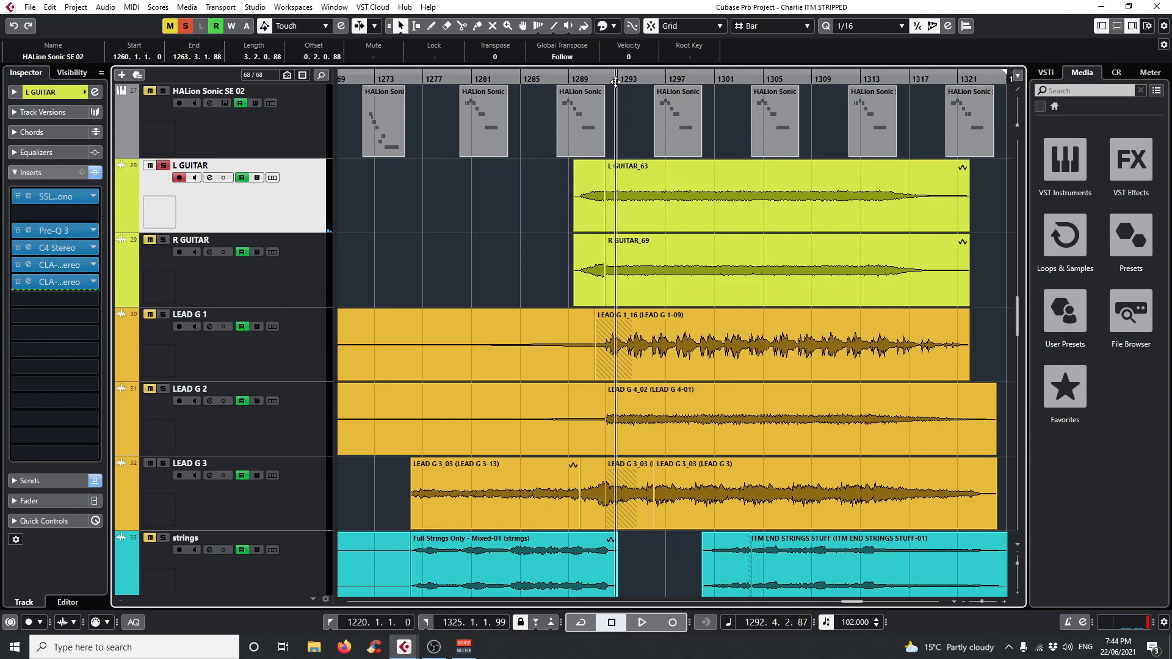
click(26, 266)
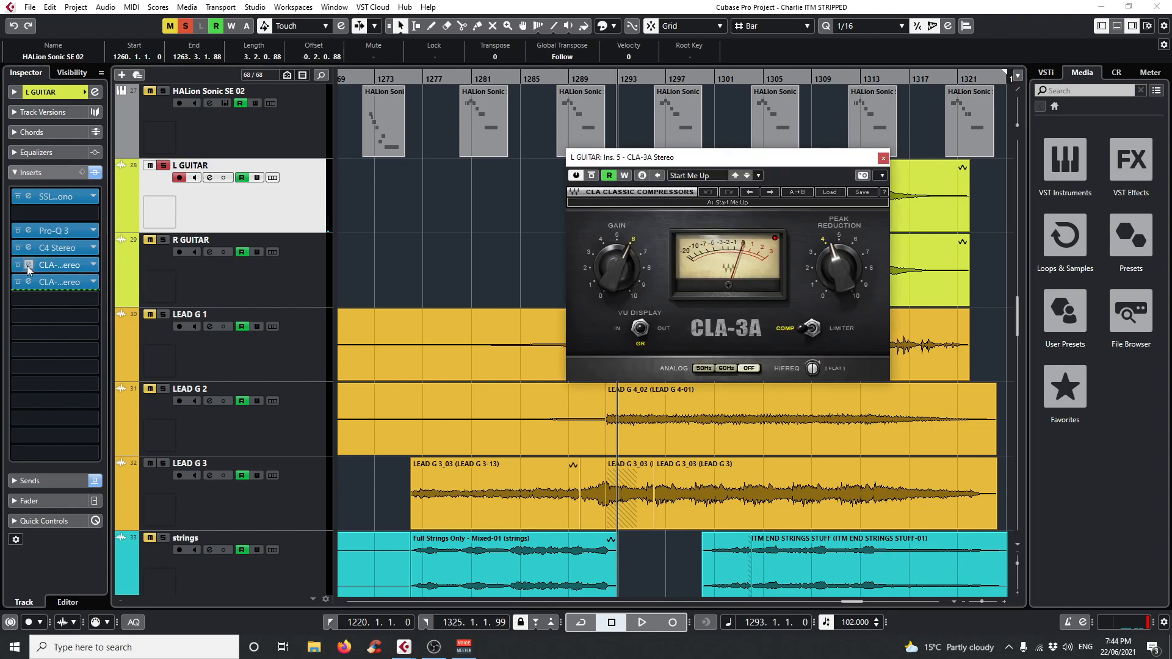
drag(650, 157, 312, 178)
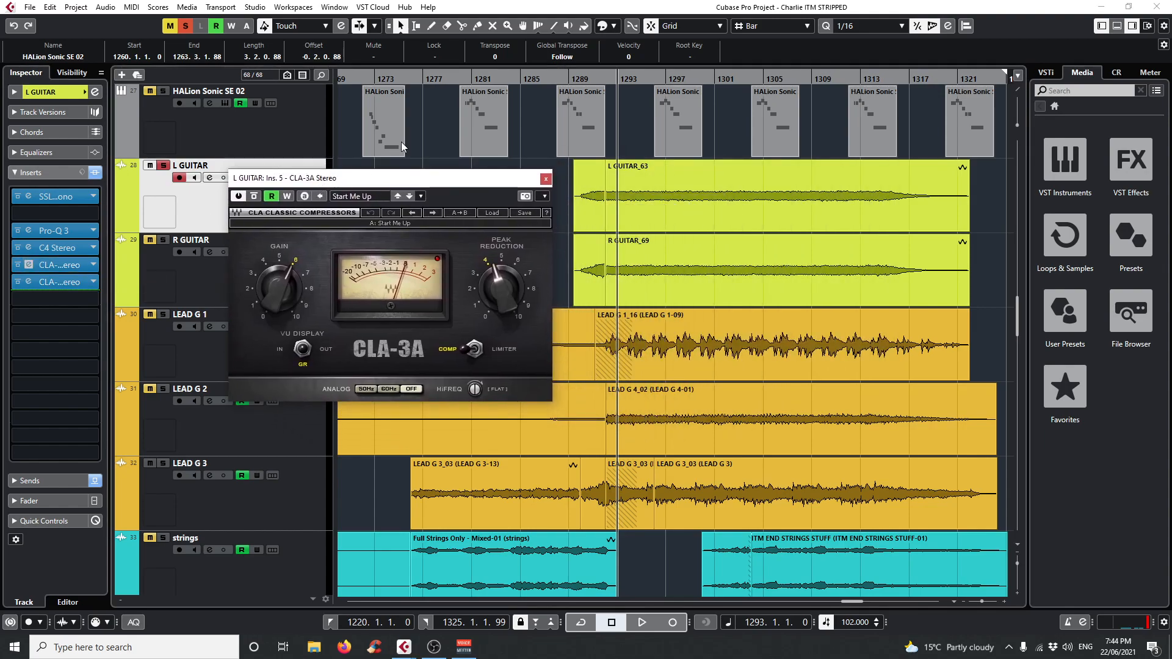
key(space)
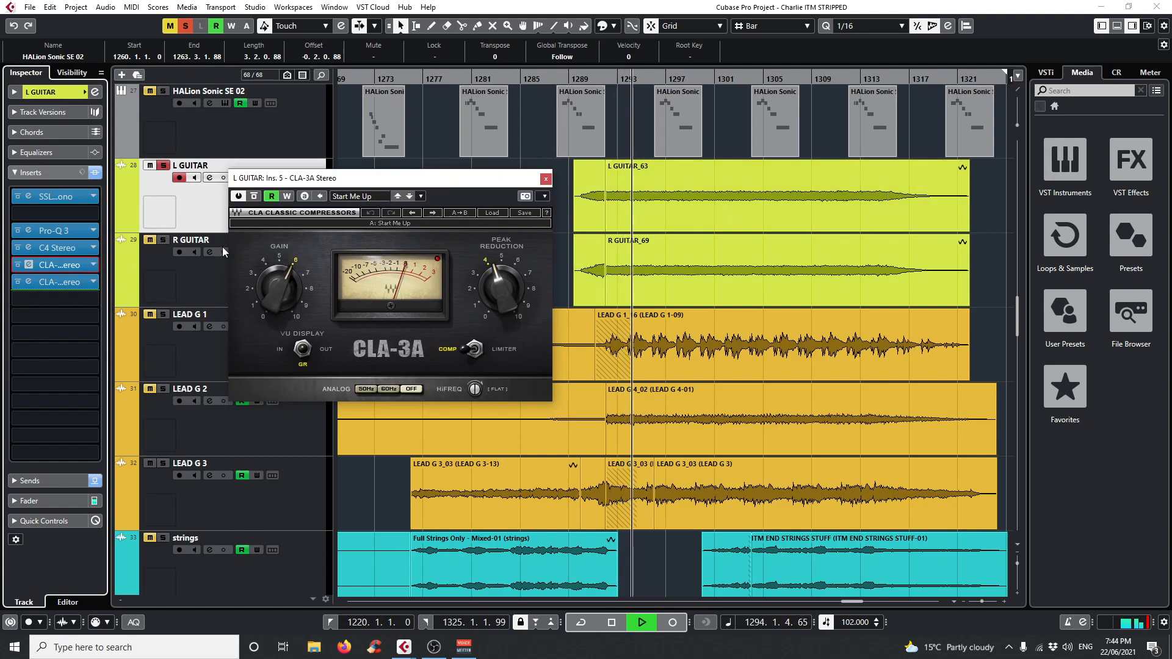
click(254, 197)
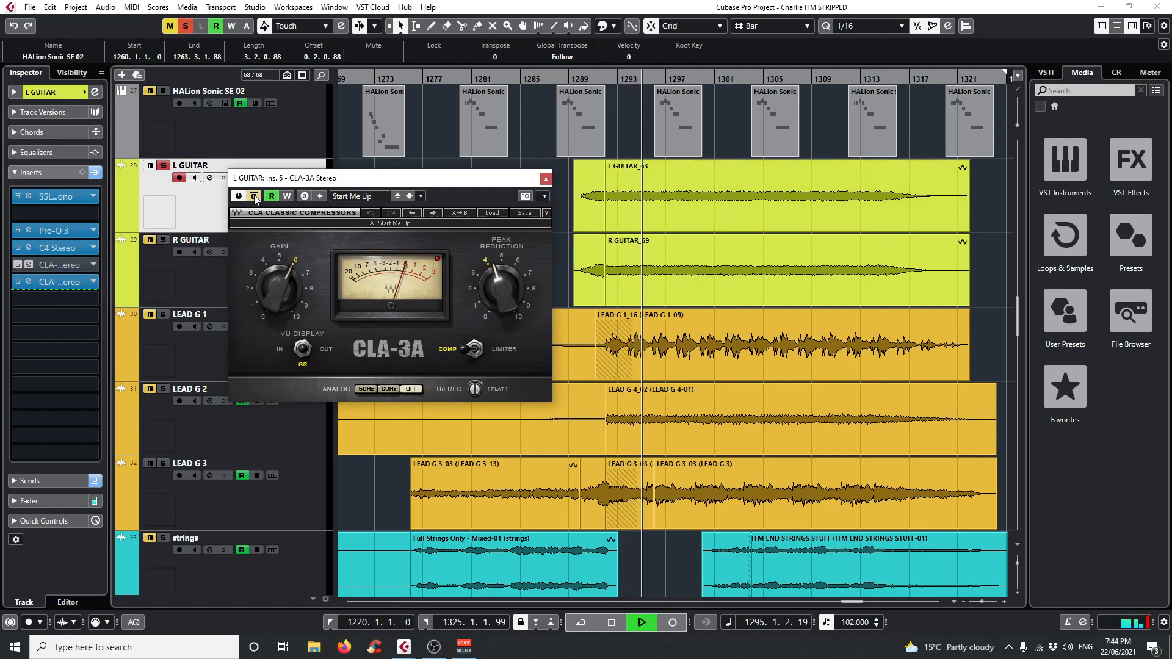
click(254, 197)
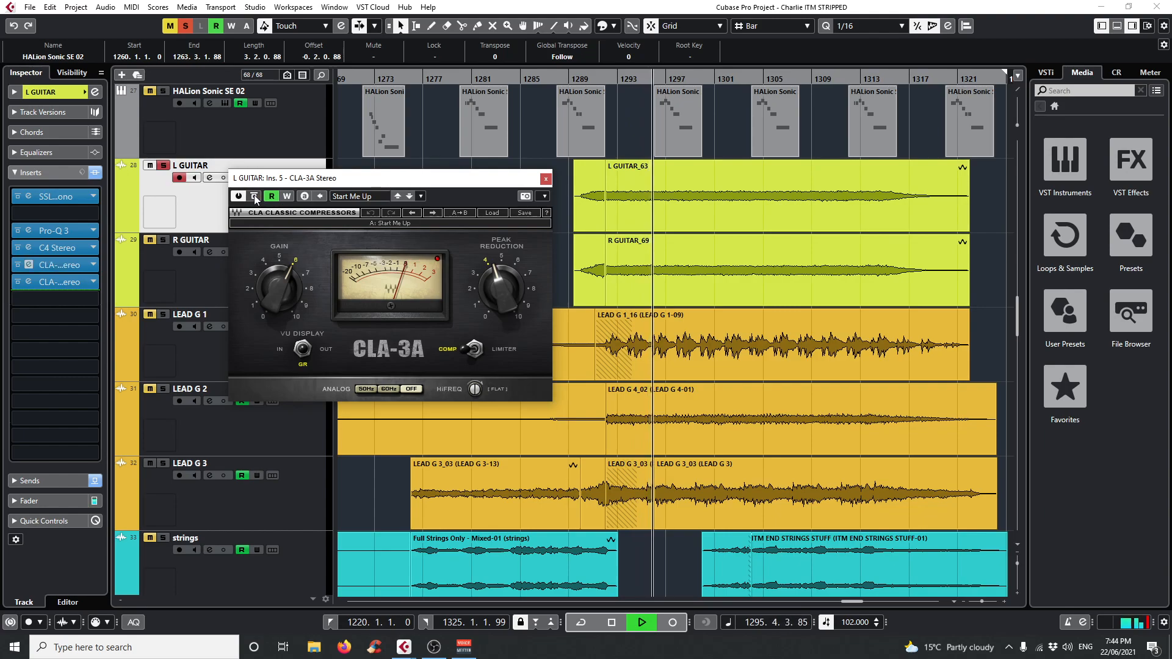
key(space)
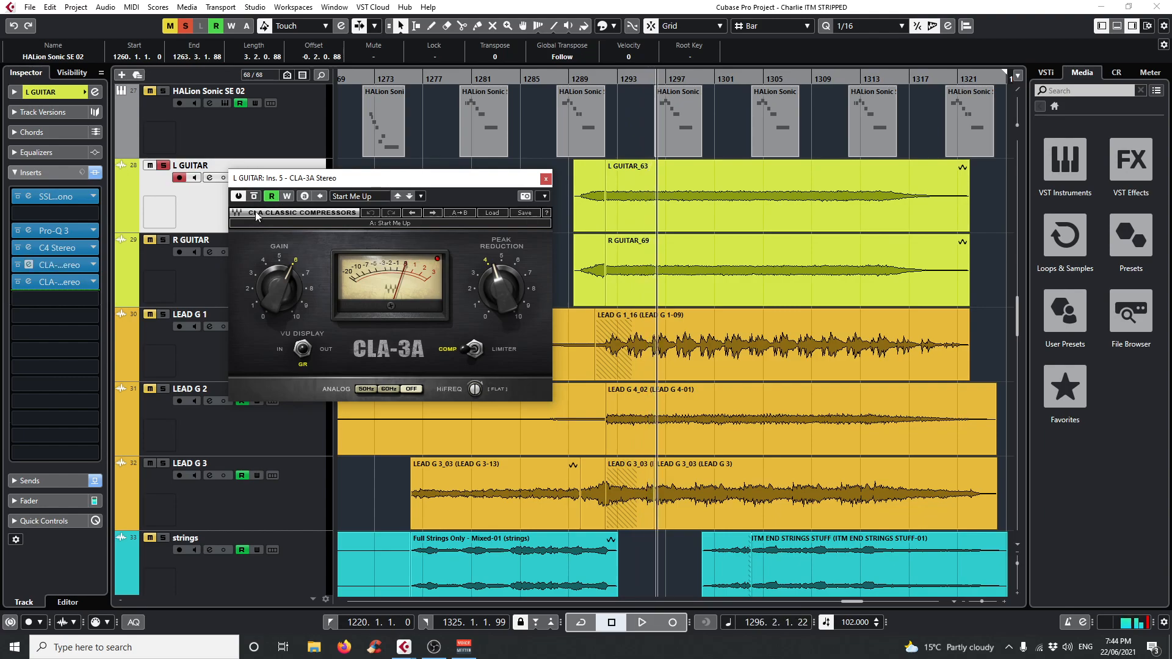
Open L GUITAR's CLA-76 insert and play from bar 1293, comparing the compressor bypassed and active.
click(28, 266)
click(28, 266)
click(28, 281)
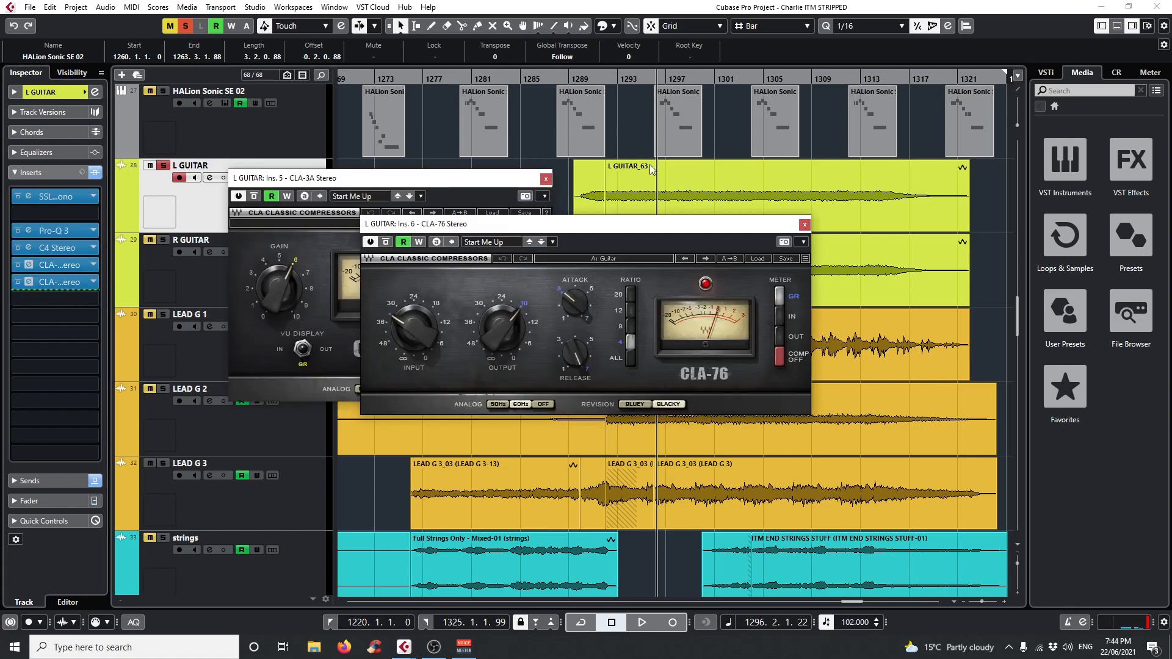
click(622, 80)
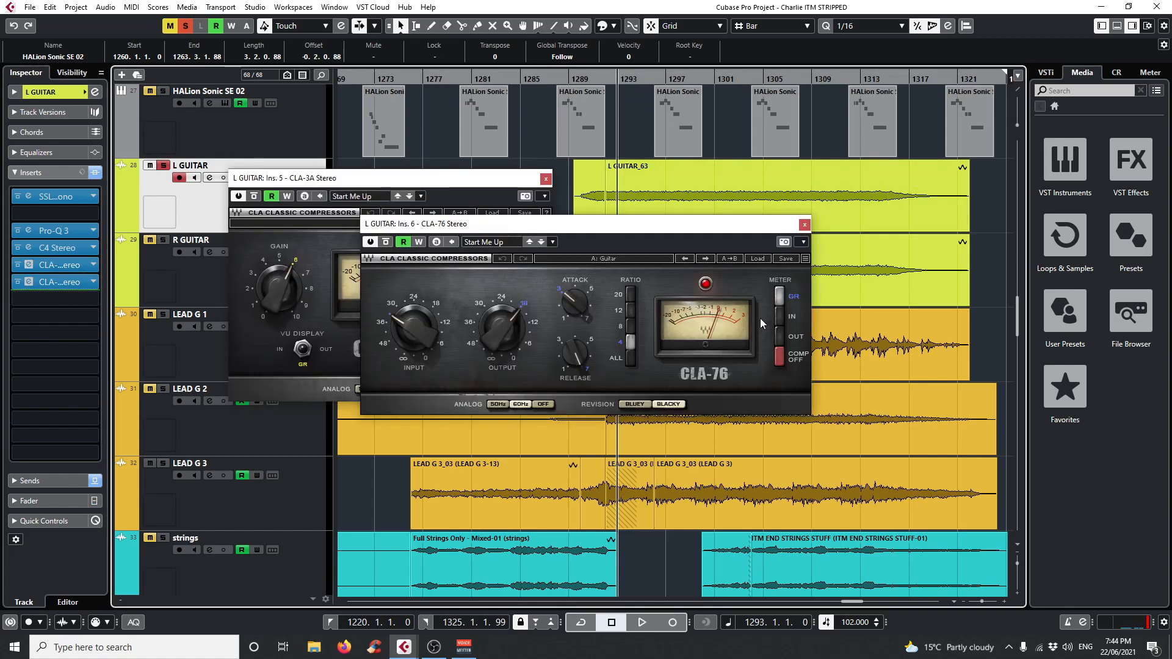
key(space)
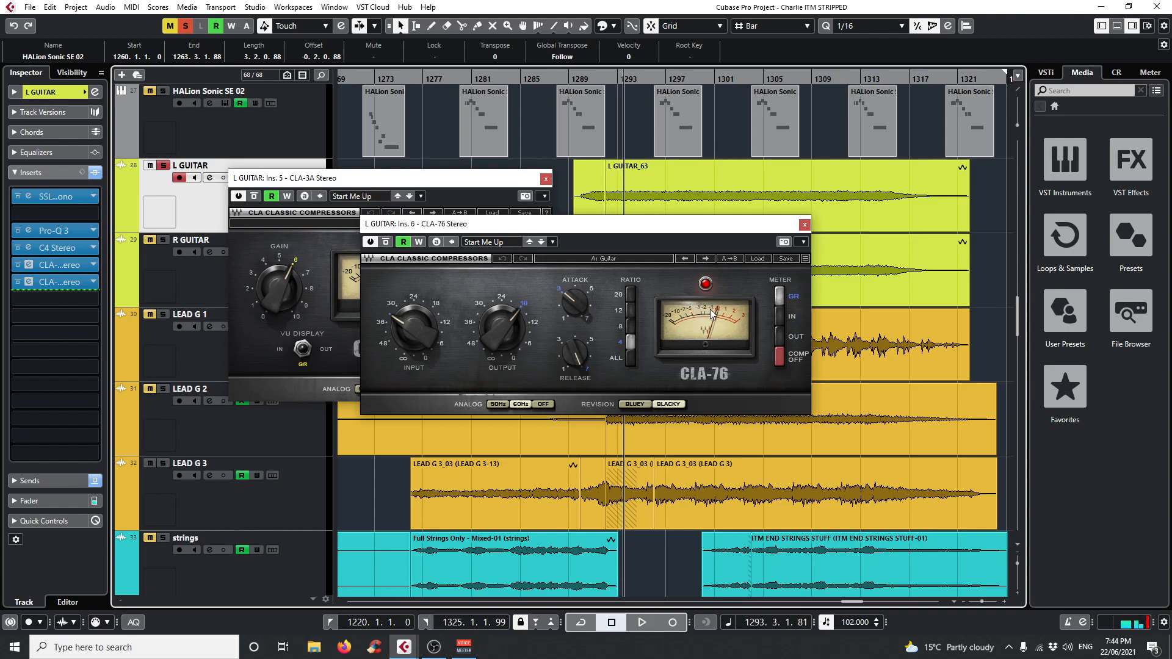
click(386, 243)
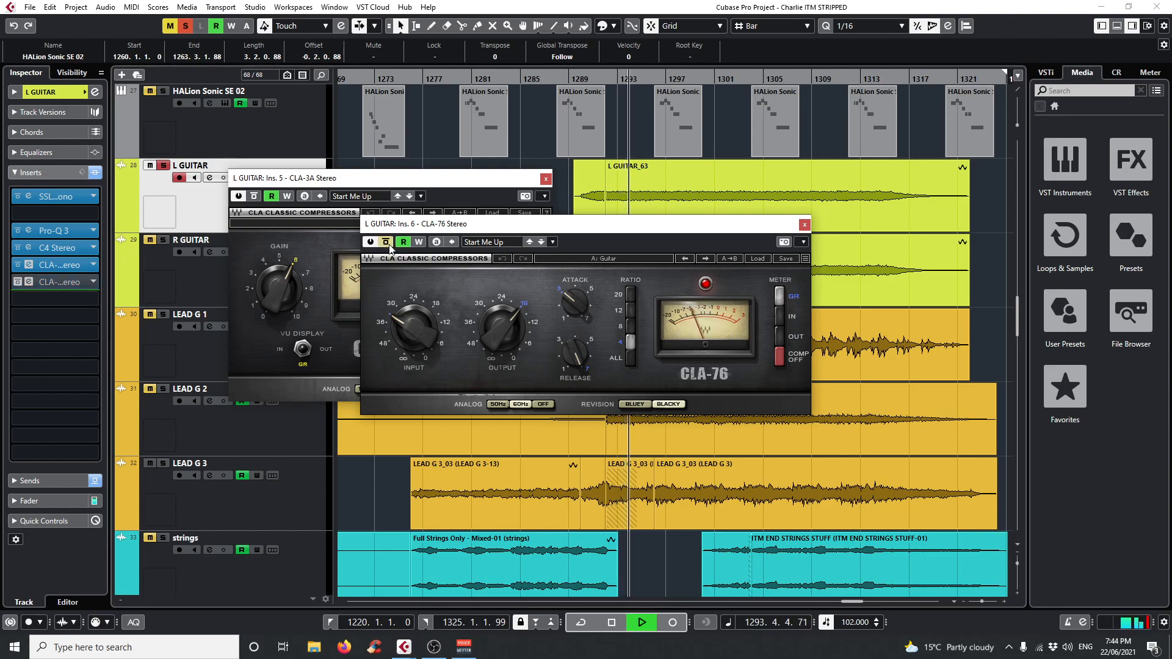
click(386, 243)
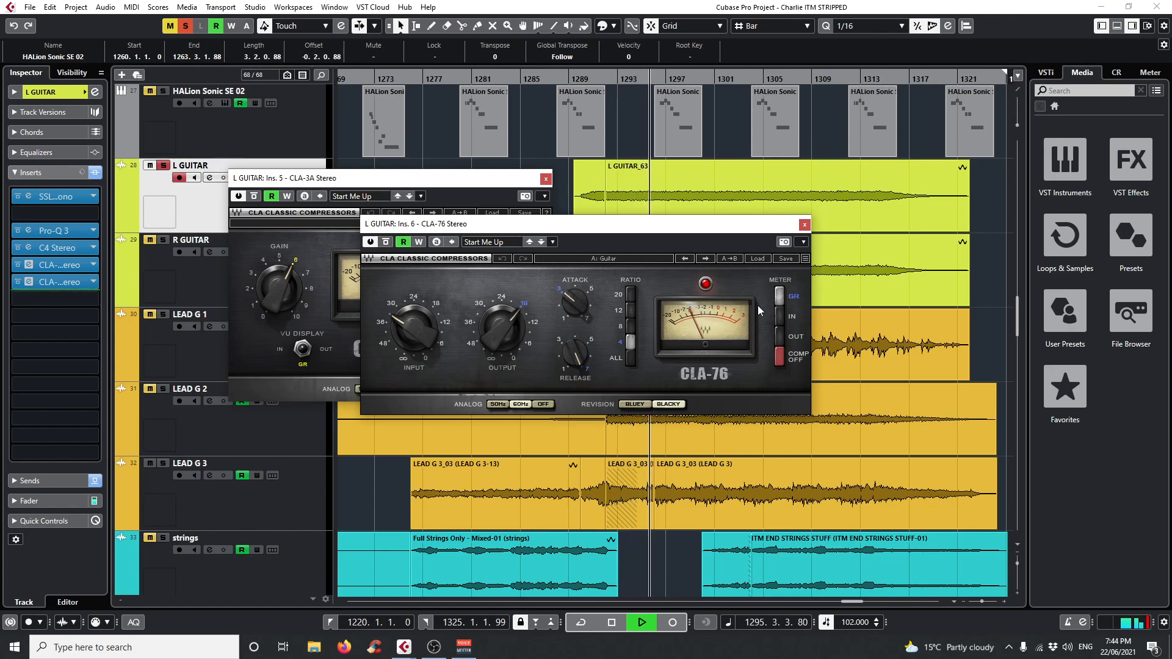
Stop playback, close L GUITAR's CLA-76 and CLA-3A plug-ins, and clear the track solo.
key(space)
click(805, 224)
click(545, 178)
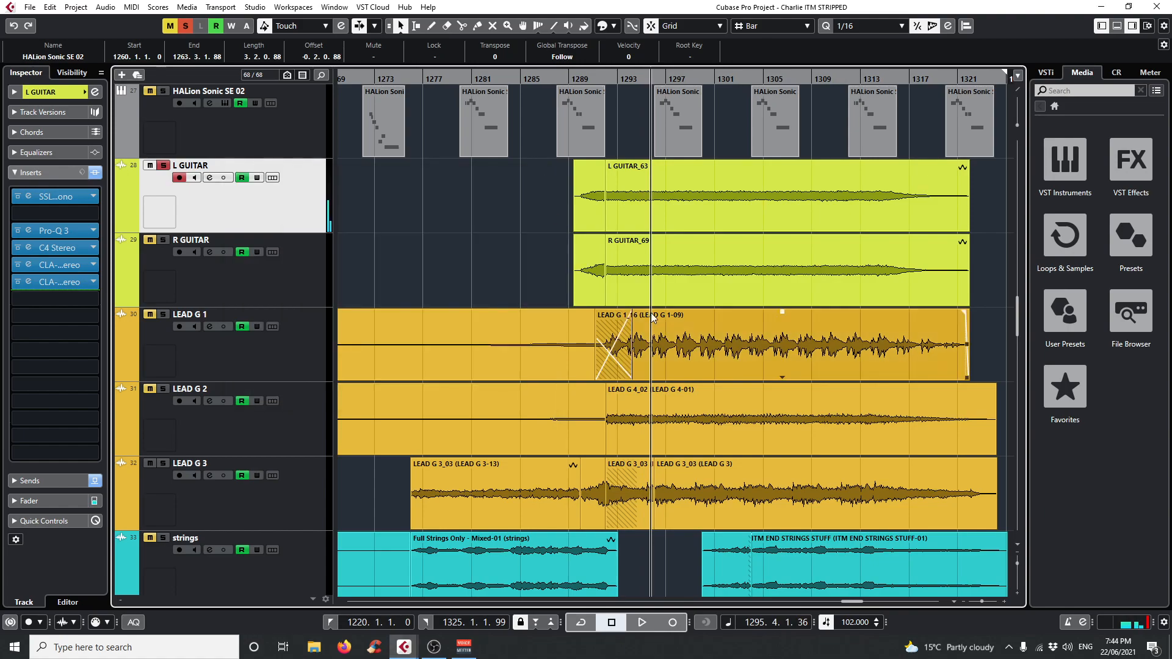
click(185, 27)
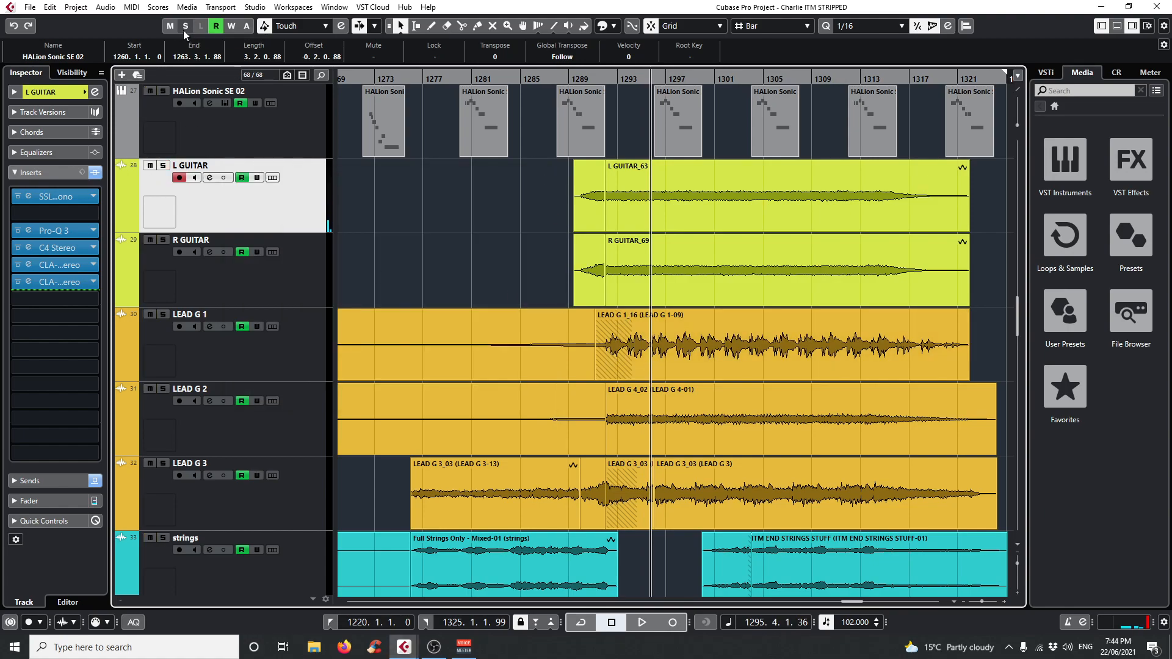
Look over the insert chains of the LEAD G 1, LEAD G 2 and LEAD G 3 tracks.
click(309, 340)
scroll(297, 470, down, 2)
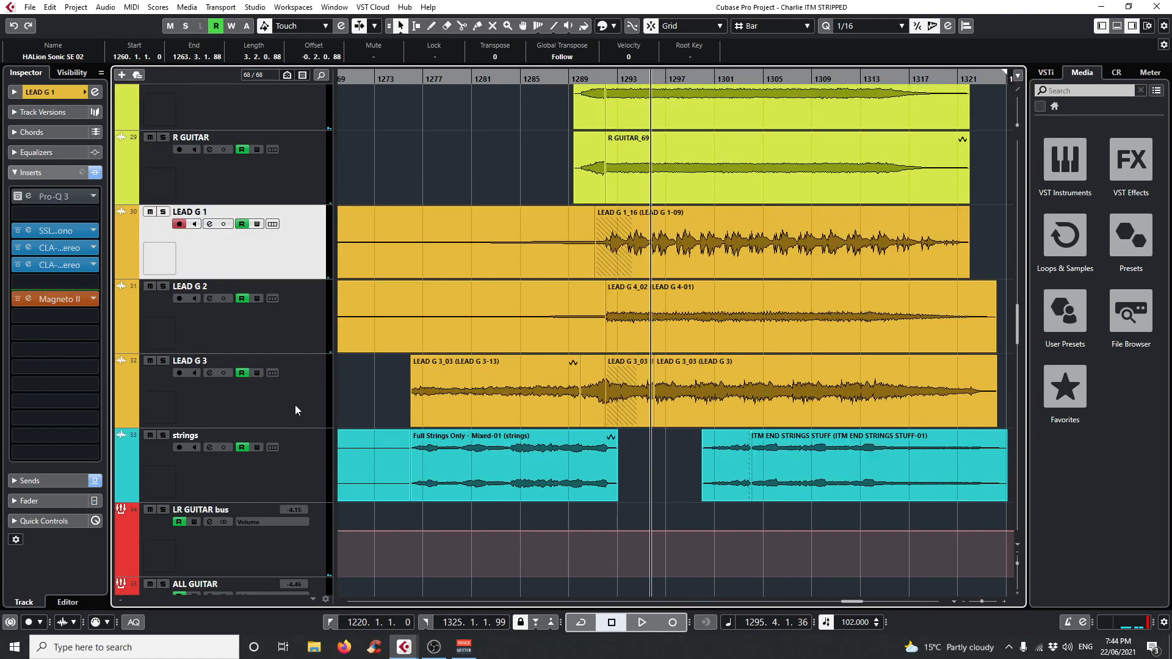
click(288, 303)
click(289, 378)
click(281, 273)
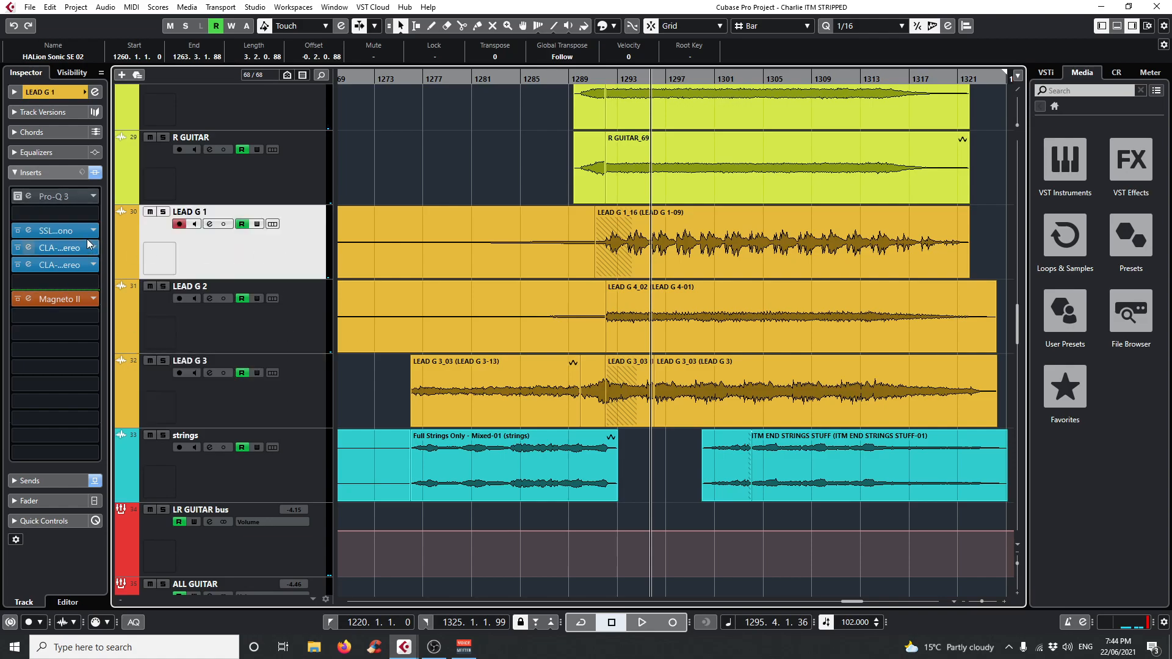
Open LEAD G 1's CLA-3A, CLA-76 and Magneto II inserts and arrange the Magneto II window over the others.
click(31, 249)
click(29, 266)
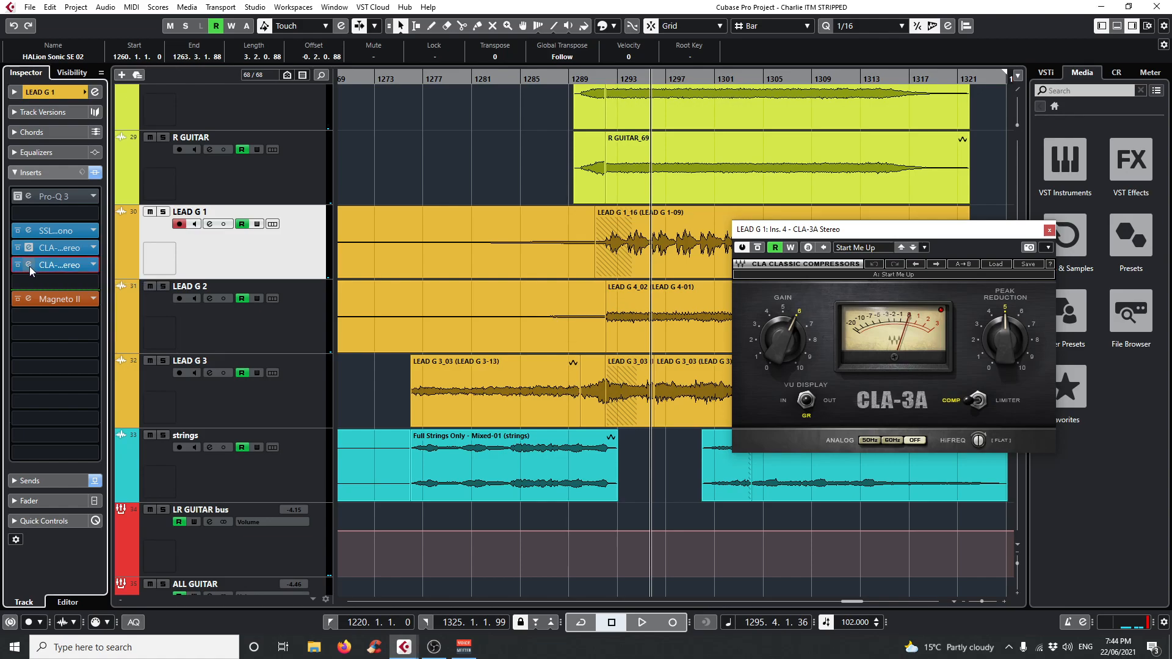
click(27, 300)
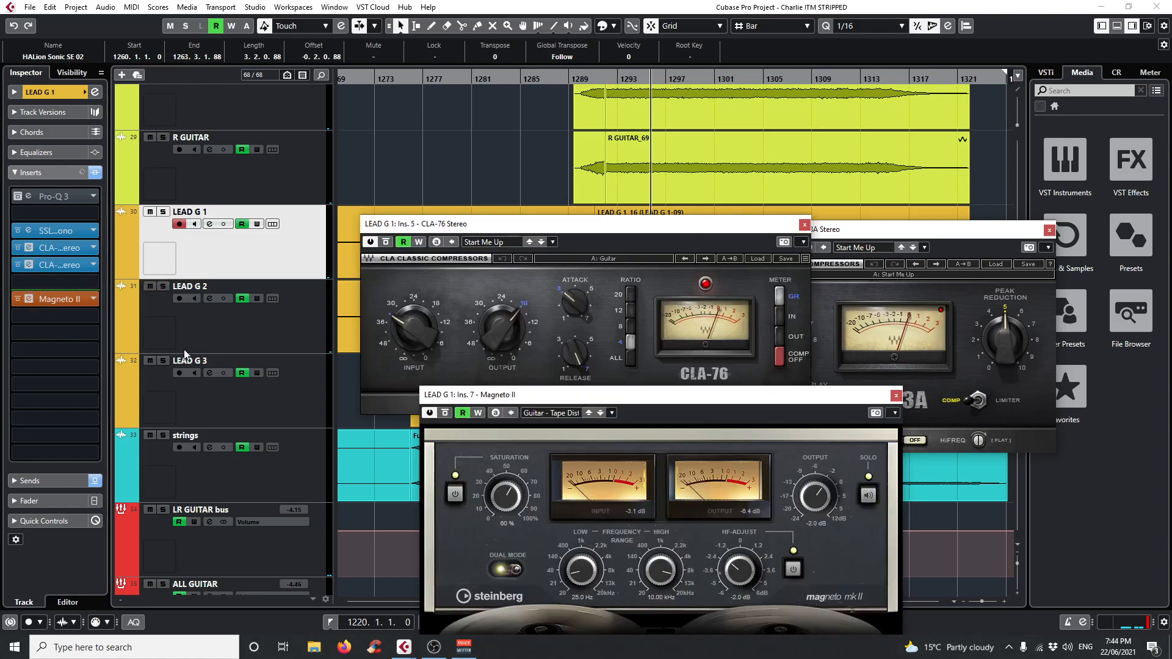
drag(512, 396, 479, 204)
Play LEAD G 1 soloed comparing Magneto II bypassed and active, unsolo it, stop playback and close the three plug-ins.
key(s)
key(space)
click(391, 218)
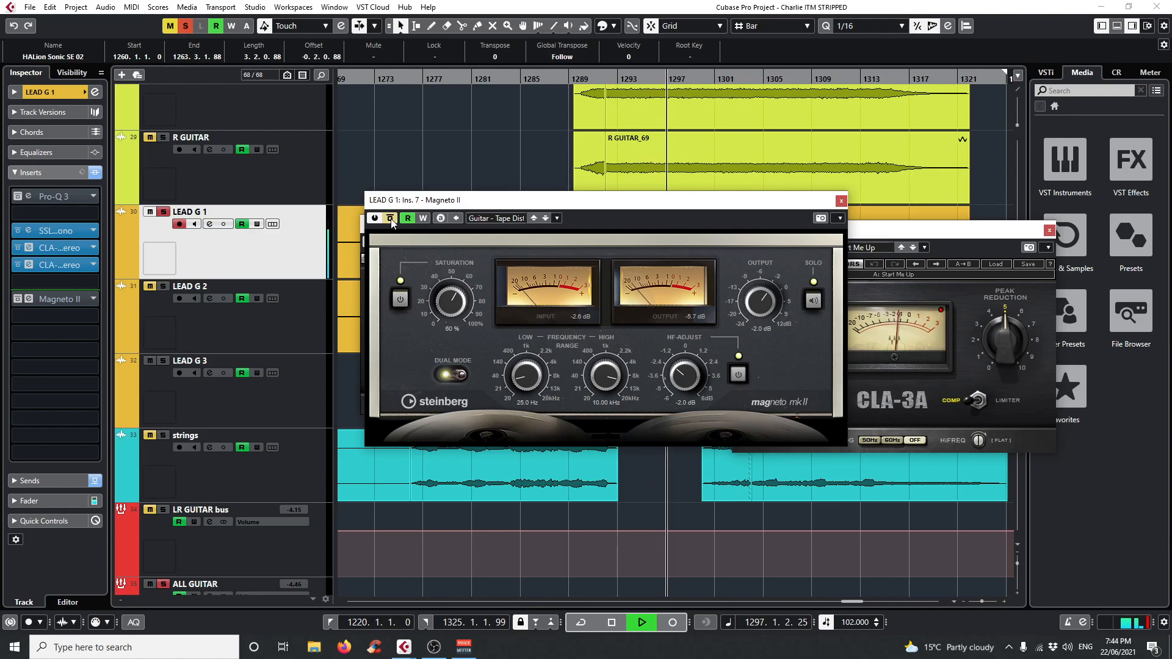
click(391, 220)
click(163, 212)
key(space)
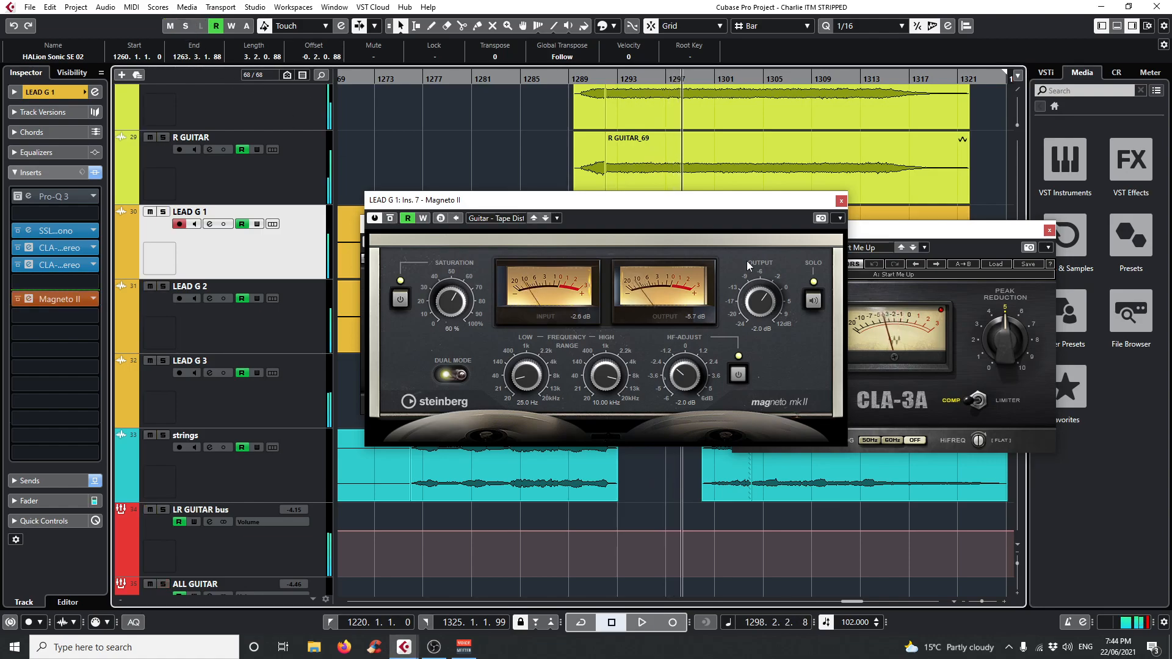
click(1050, 230)
click(841, 200)
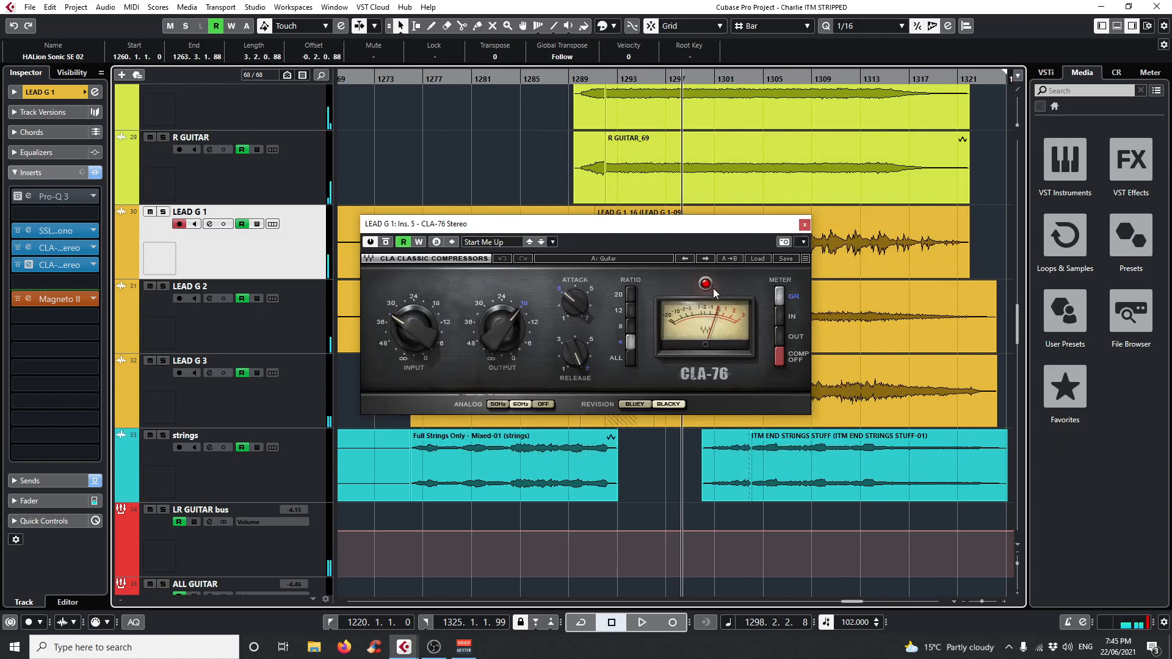
click(805, 224)
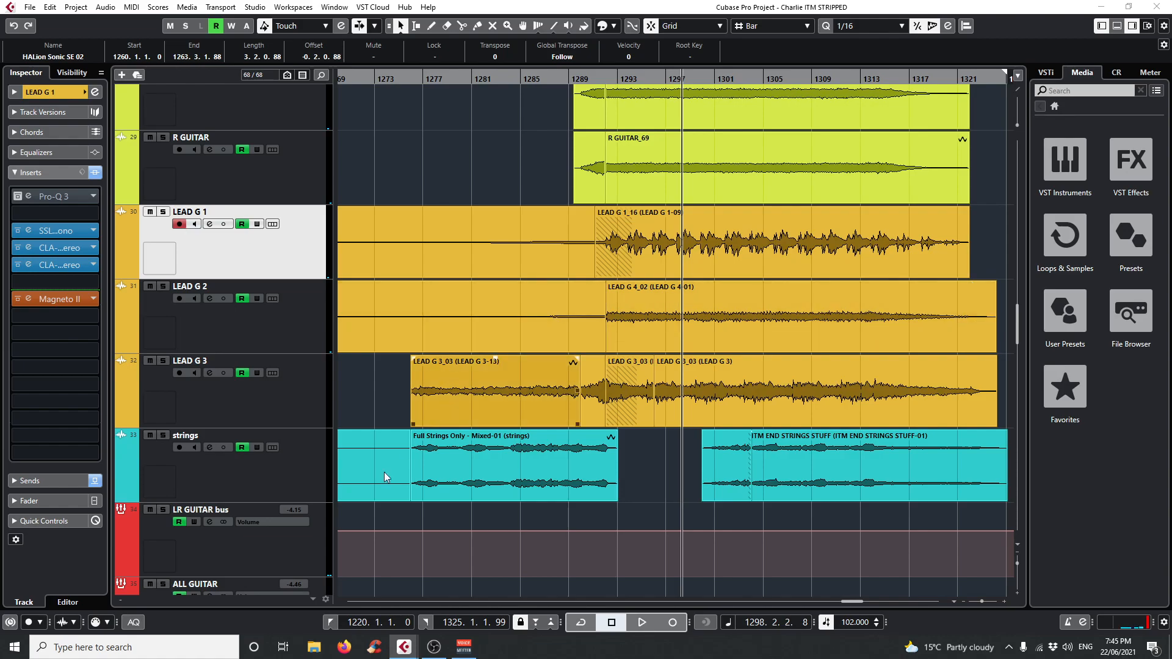
Play L GUITAR and R GUITAR soloed, comparing the LR GUITAR bus's Magneto II insert bypassed and active, and stop playback.
click(291, 537)
scroll(436, 284, up, 2)
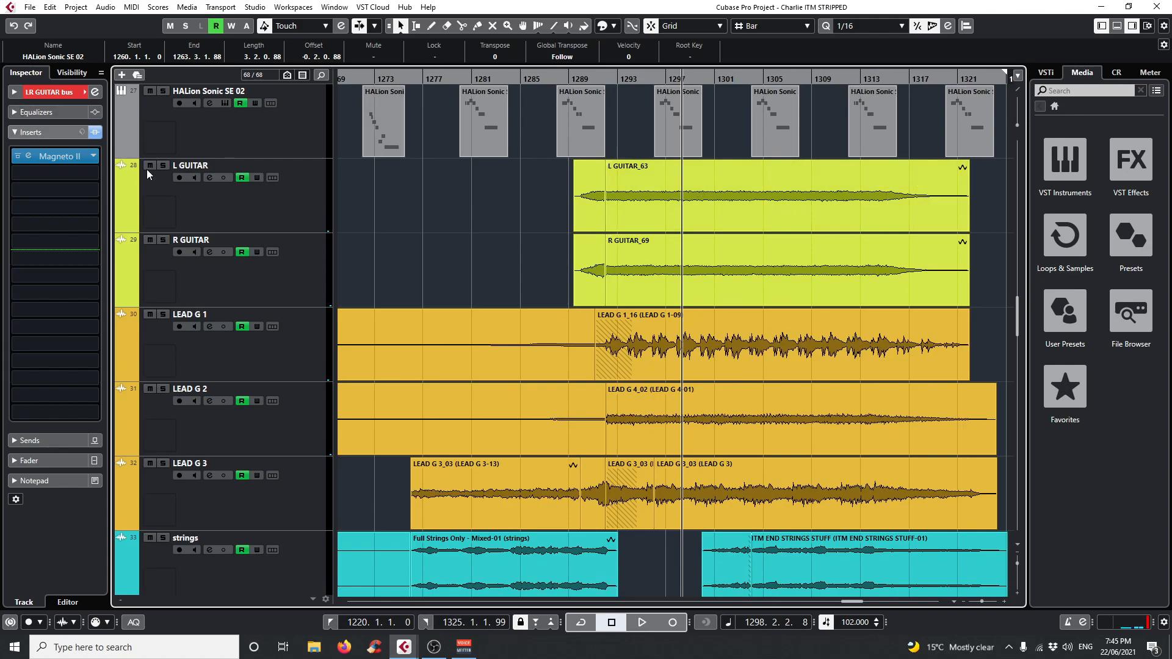
click(164, 166)
scroll(247, 255, down, 2)
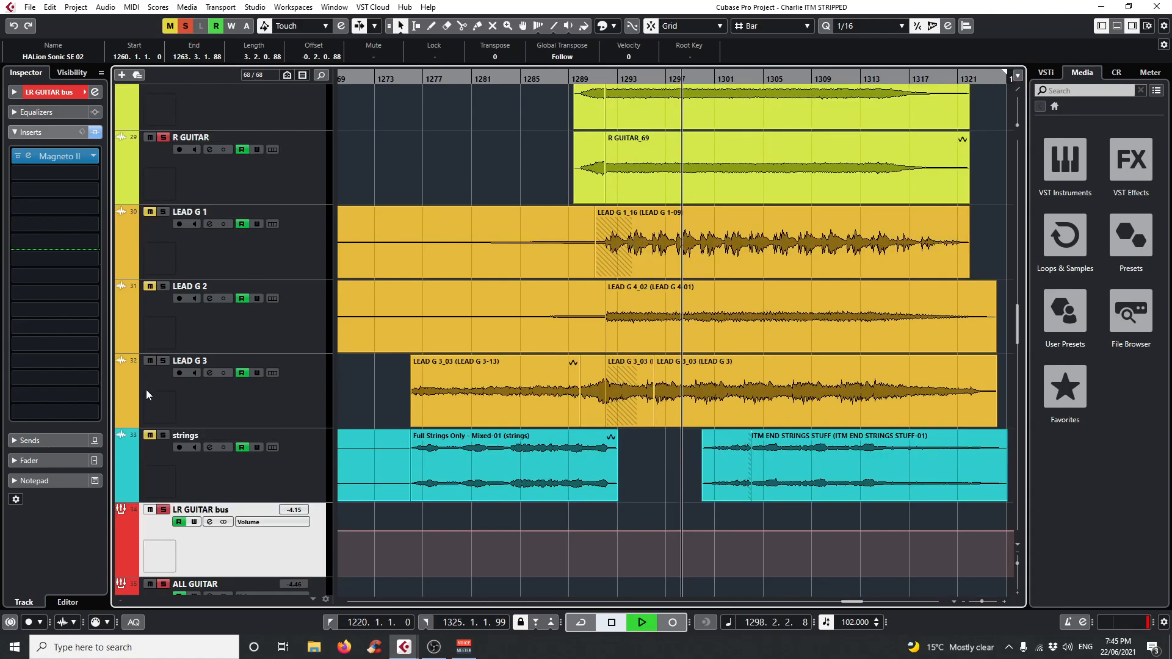
click(18, 156)
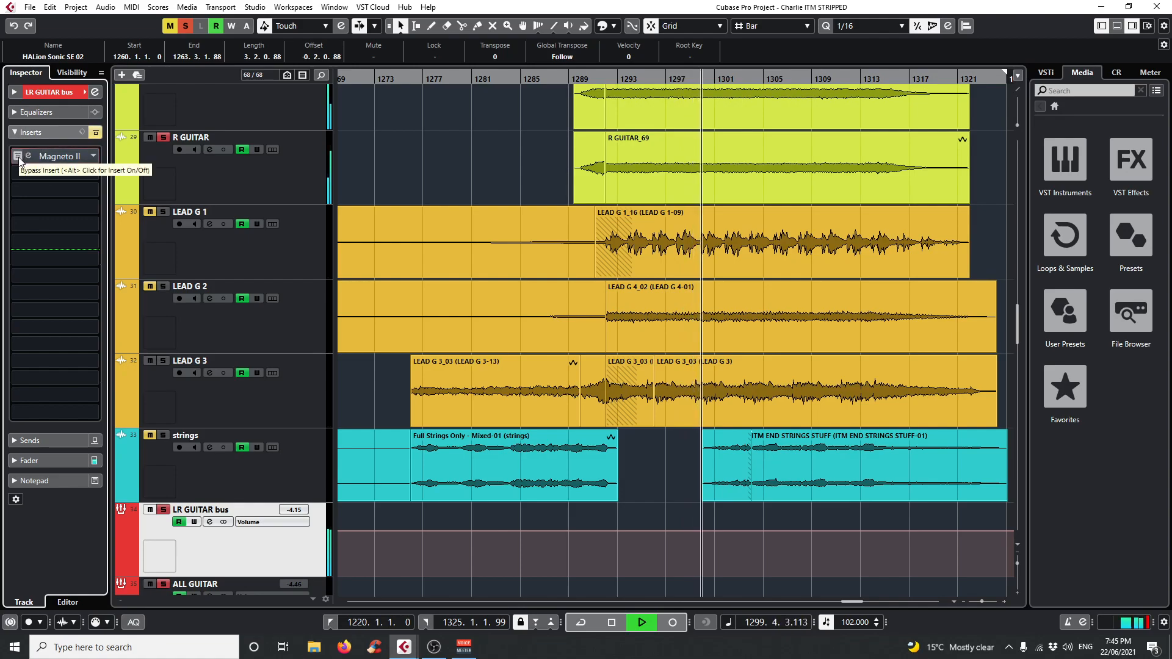
click(19, 158)
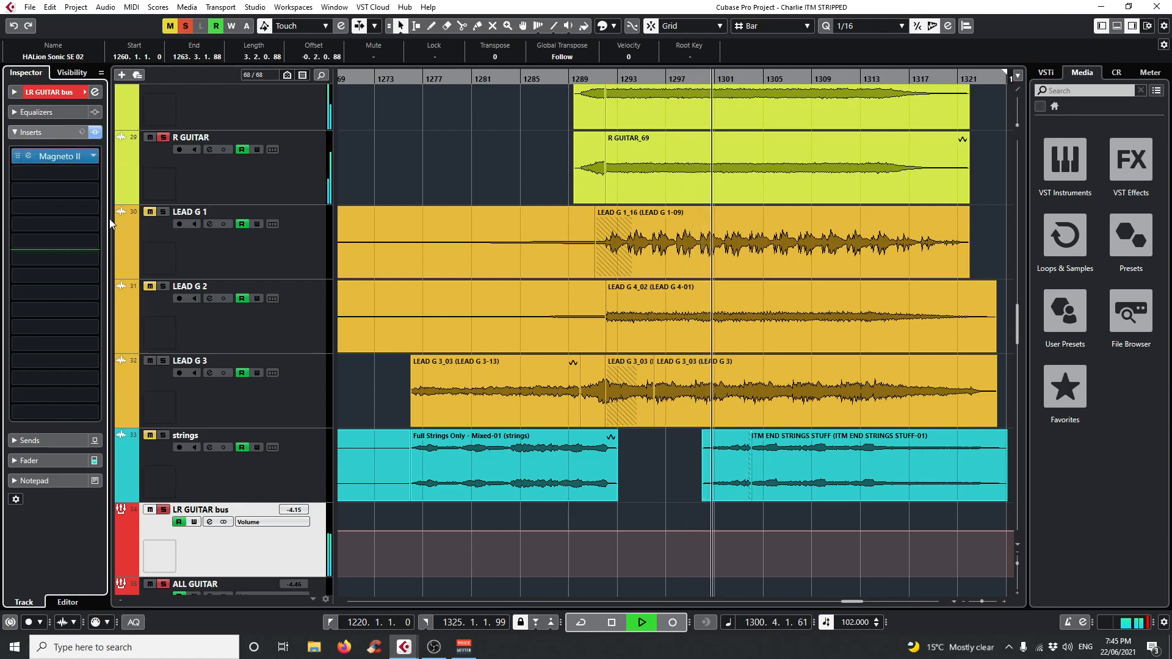
key(space)
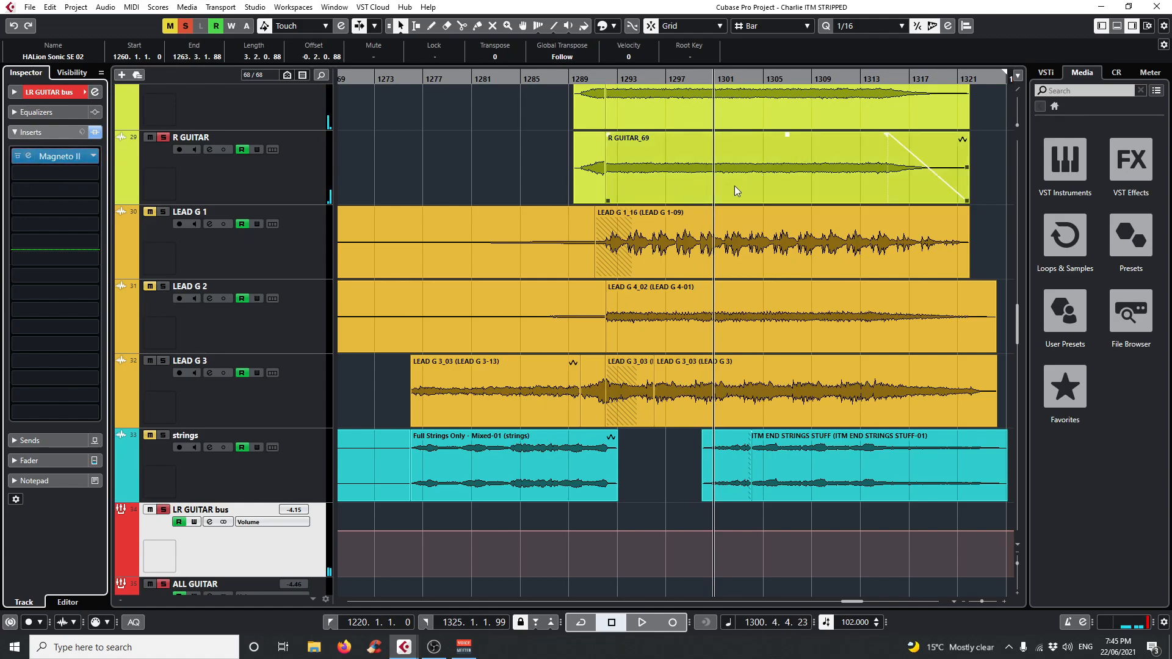
Clear the solos, open the ALL GUITAR bus's Pro-Q 3, toggle listening to its high-cut band, and close the plug-in.
scroll(322, 475, down, 3)
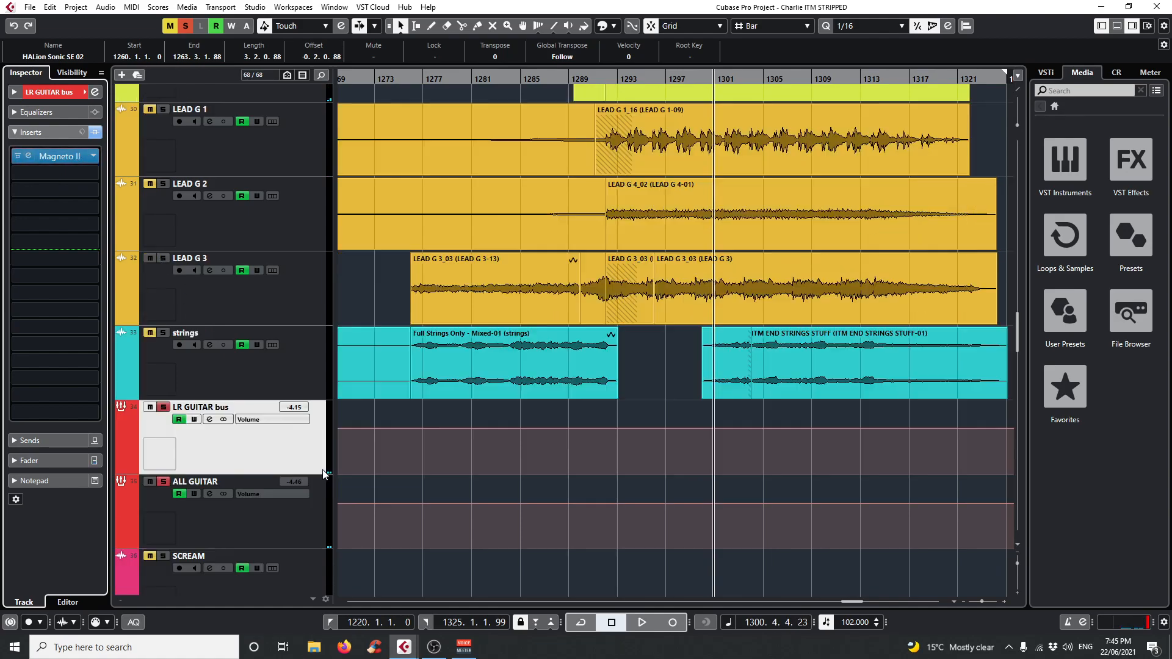
click(185, 25)
scroll(327, 515, down, 3)
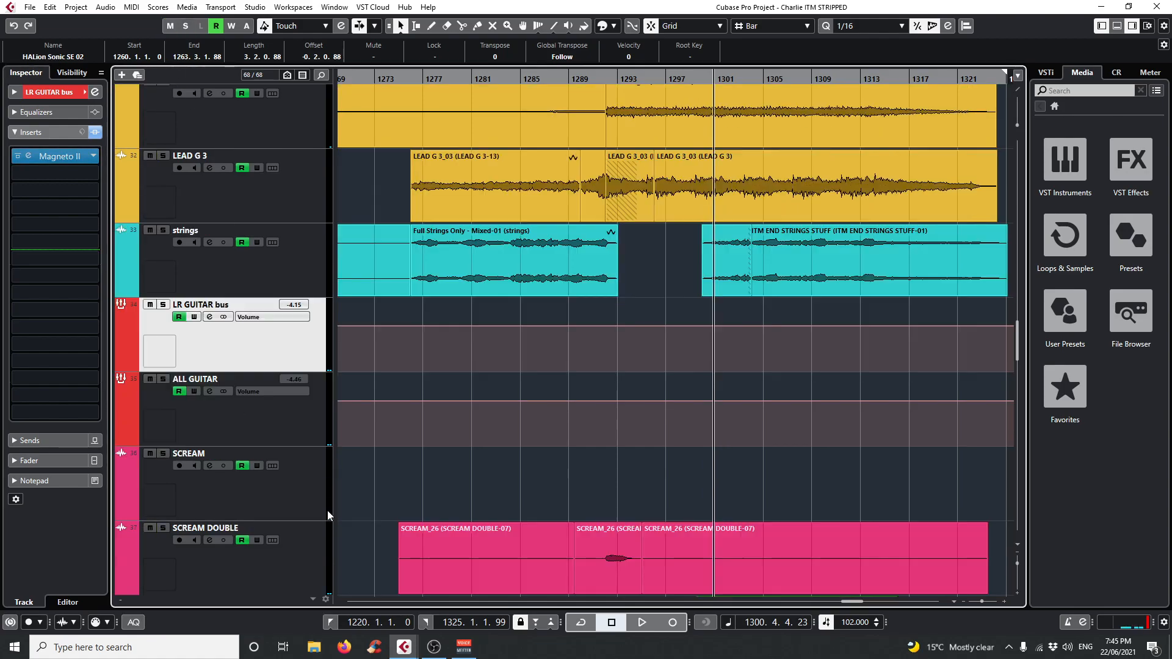
click(299, 415)
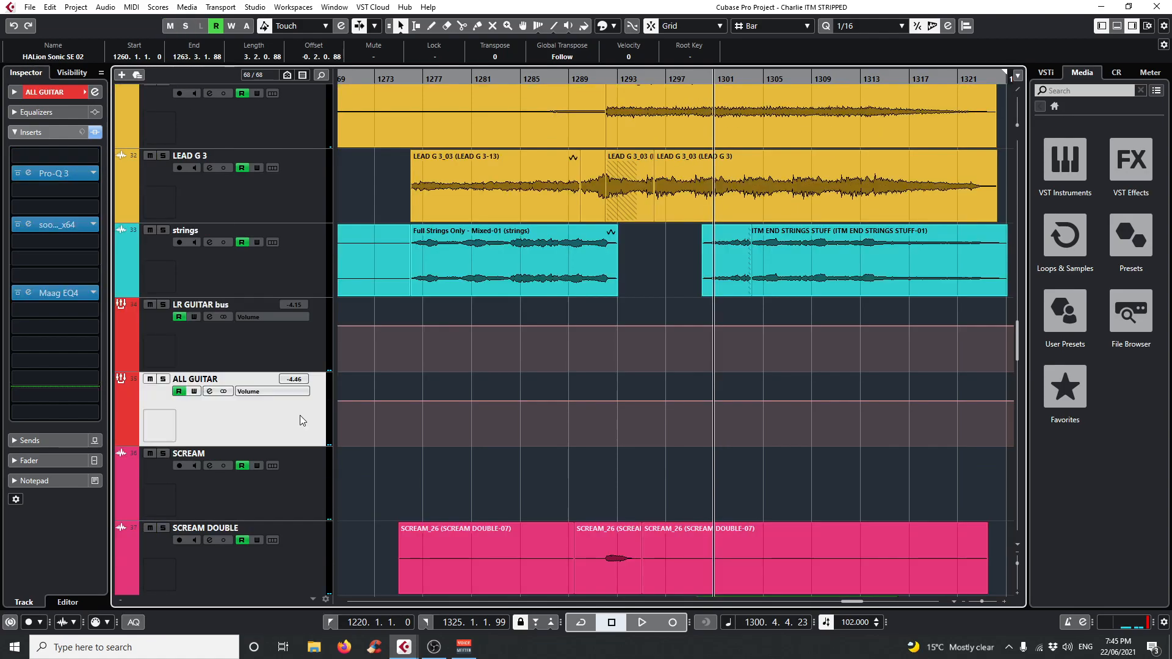
click(31, 174)
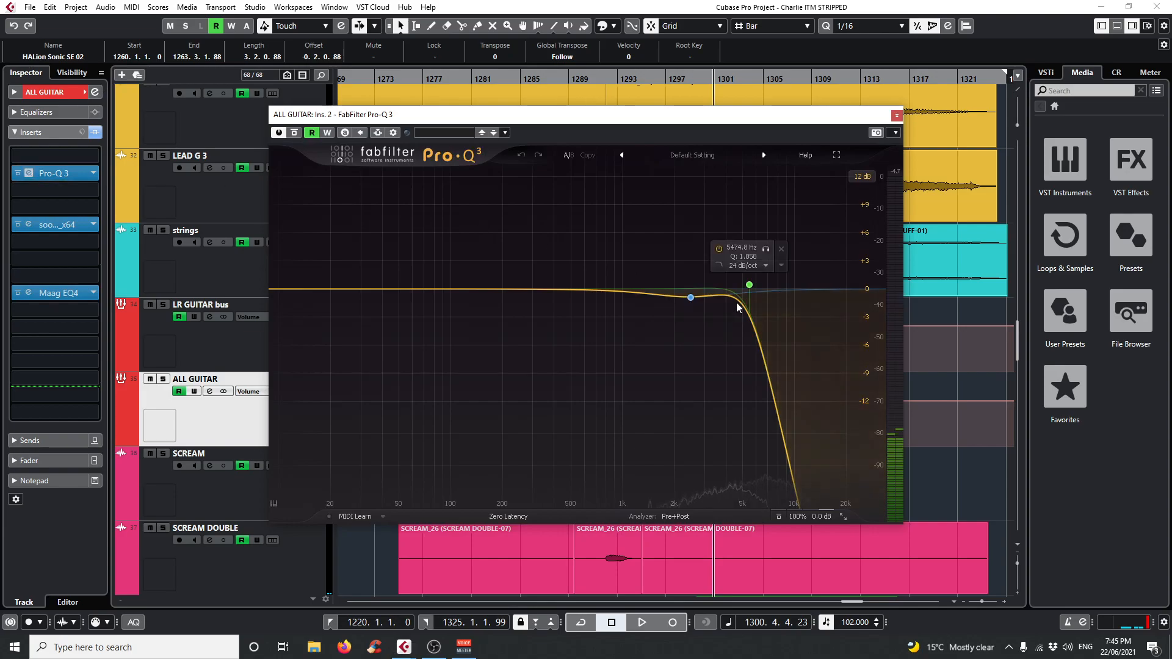
click(767, 250)
click(767, 250)
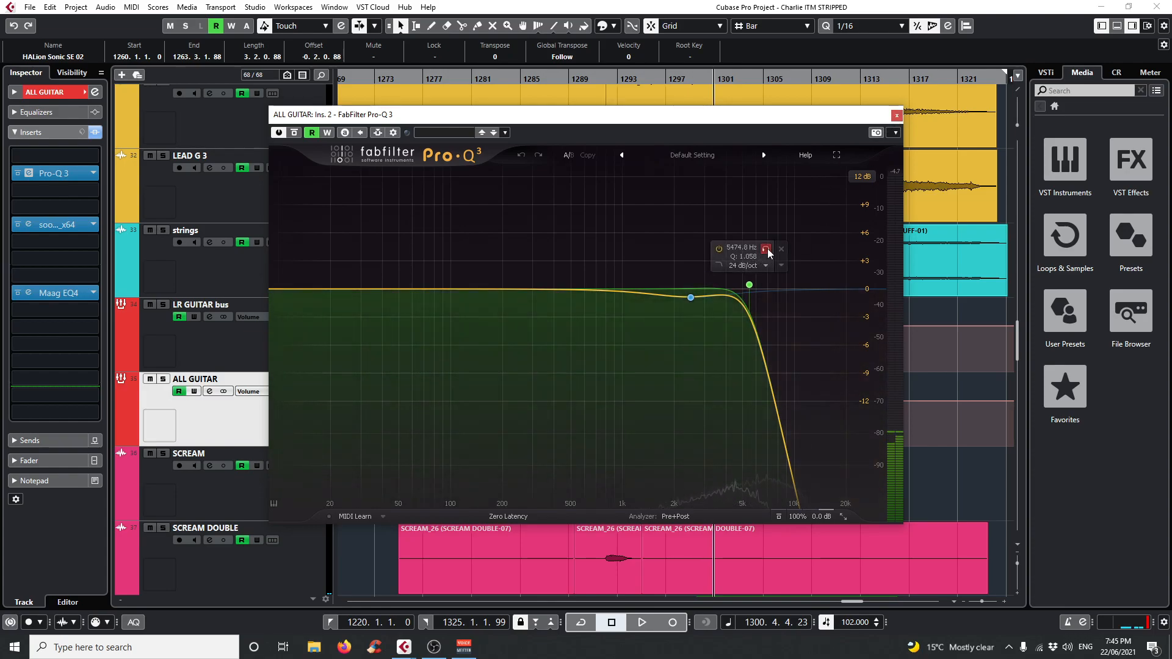
click(897, 115)
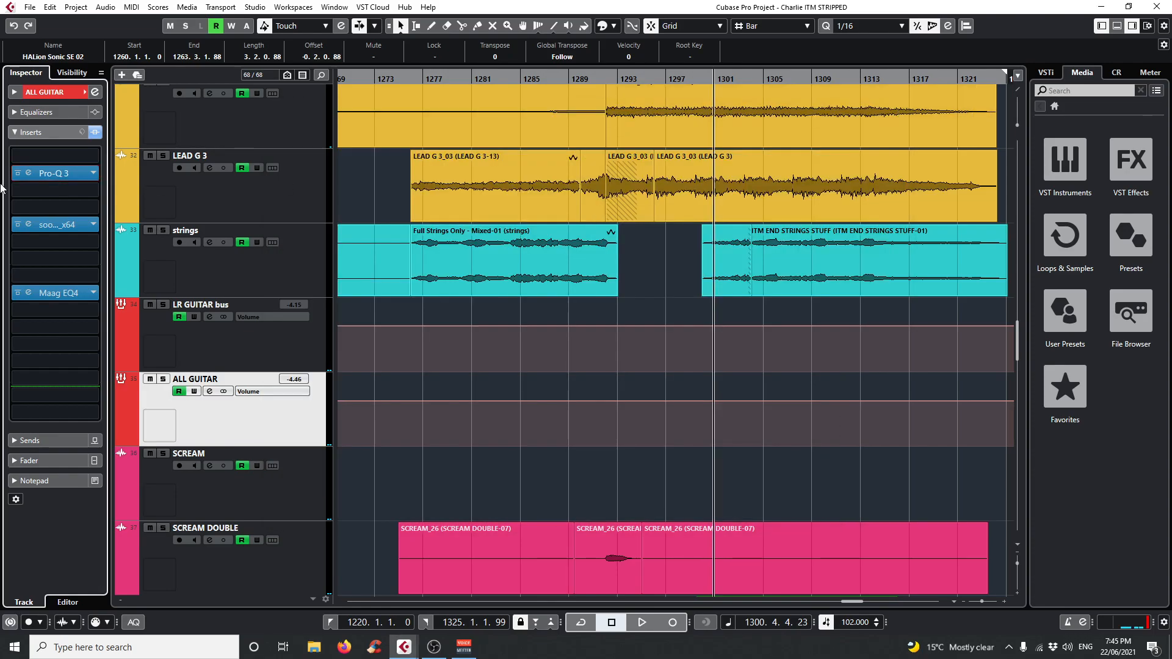
Open ALL GUITAR's soothe2 insert, play the bus soloed with delta monitoring on, stop playback and close the plug-in.
click(28, 225)
key(space)
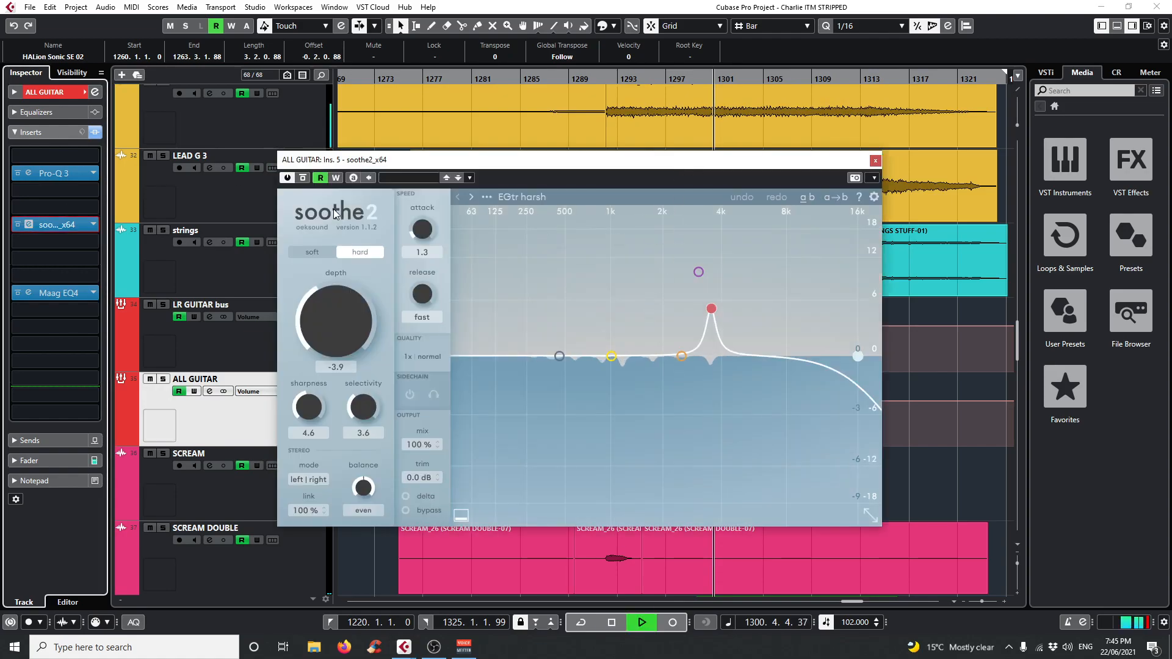
click(406, 496)
click(163, 379)
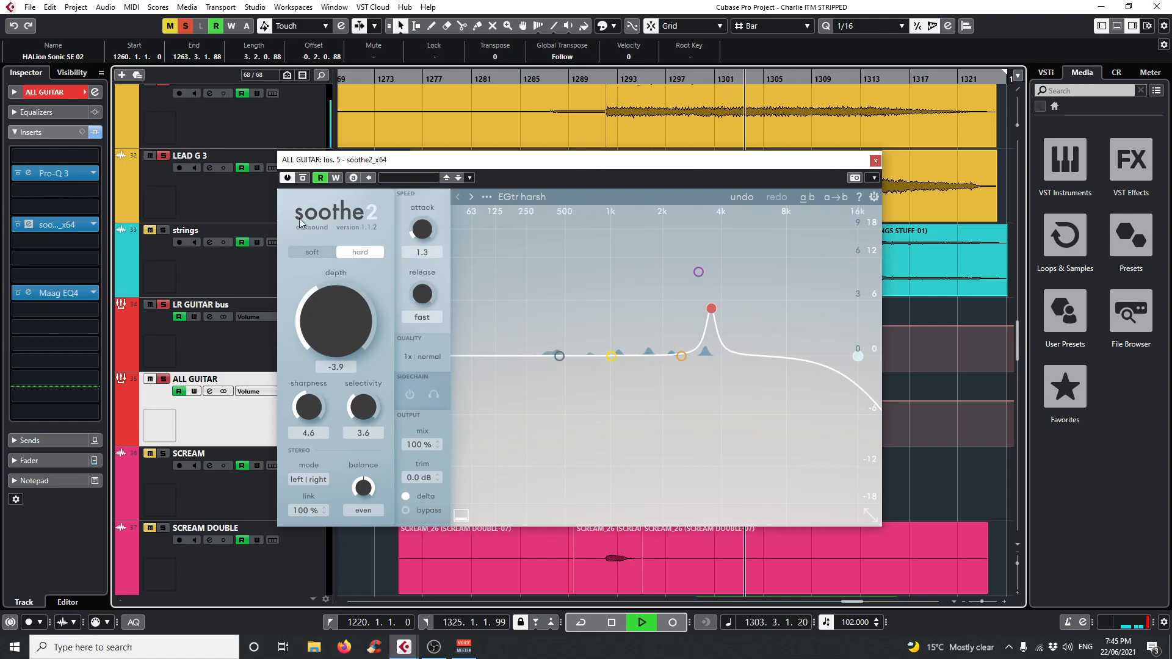
key(space)
click(875, 160)
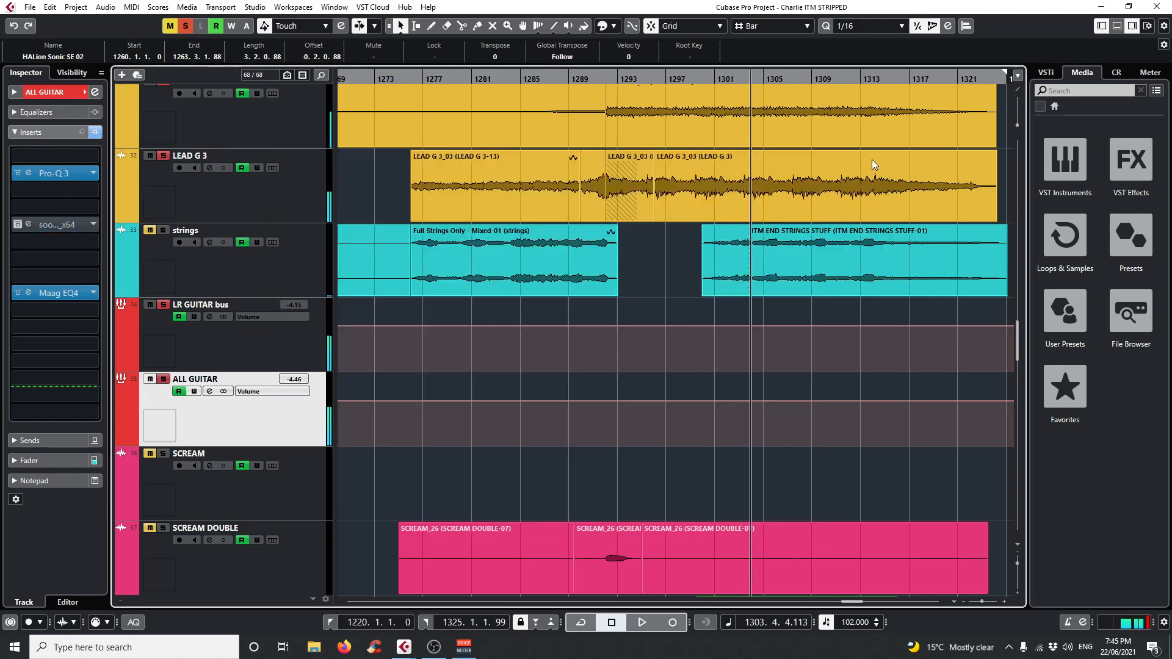
Open ALL GUITAR's Maag EQ4, play from about bar 1300 comparing it bypassed and active, stop playback and close it.
click(29, 291)
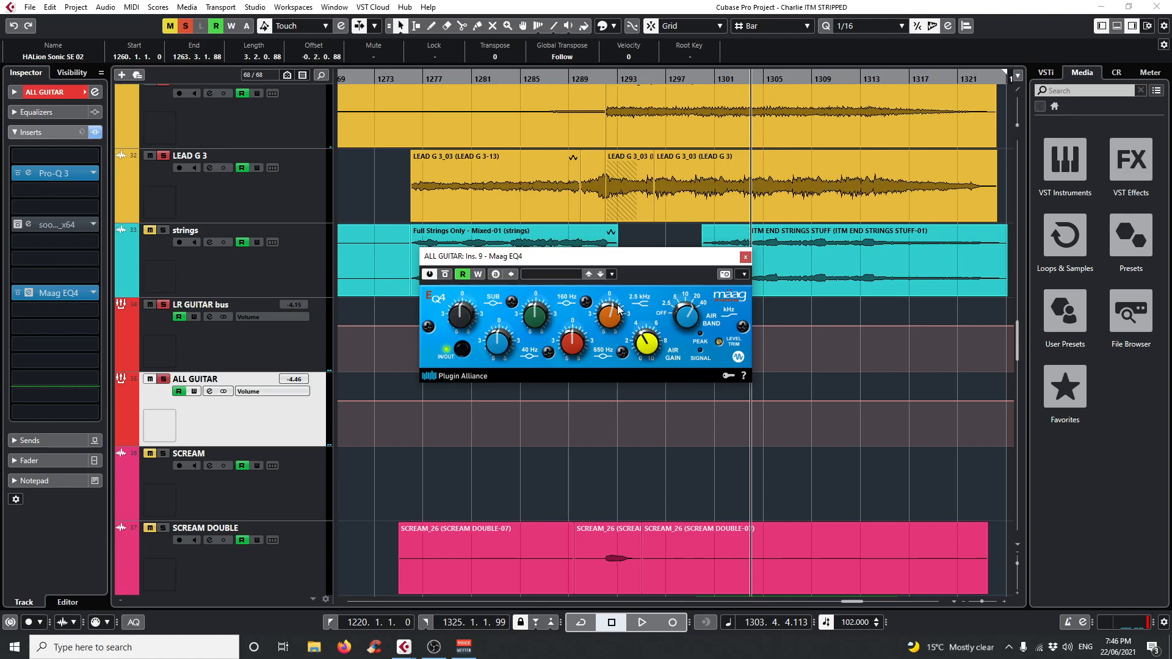
key(space)
click(703, 77)
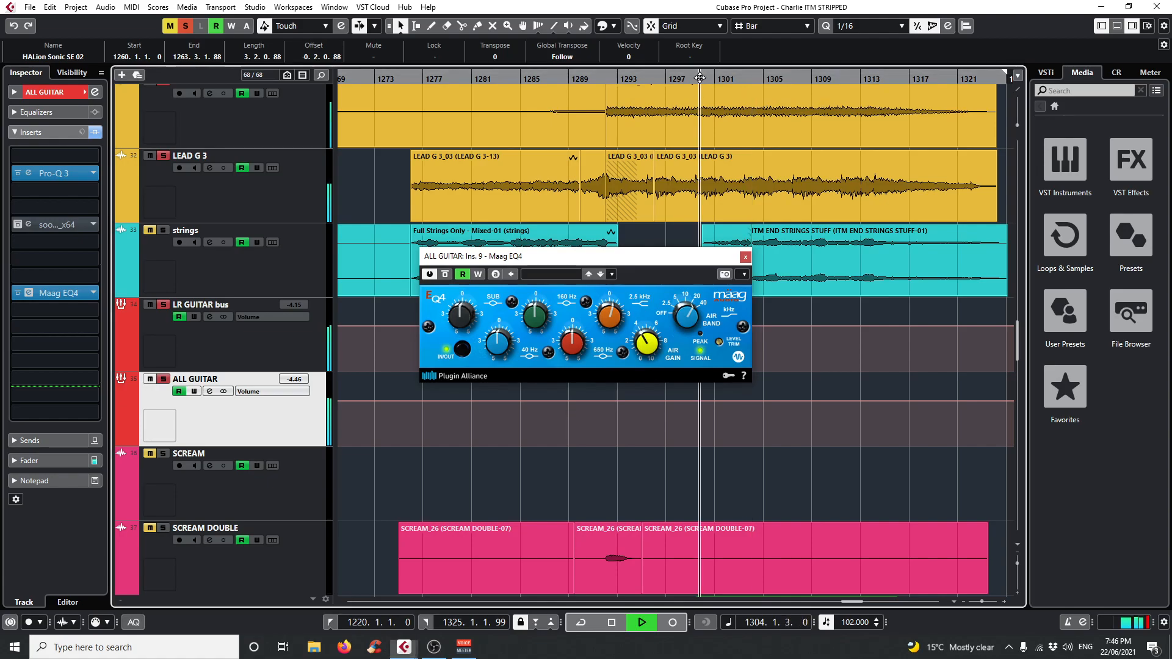
click(447, 275)
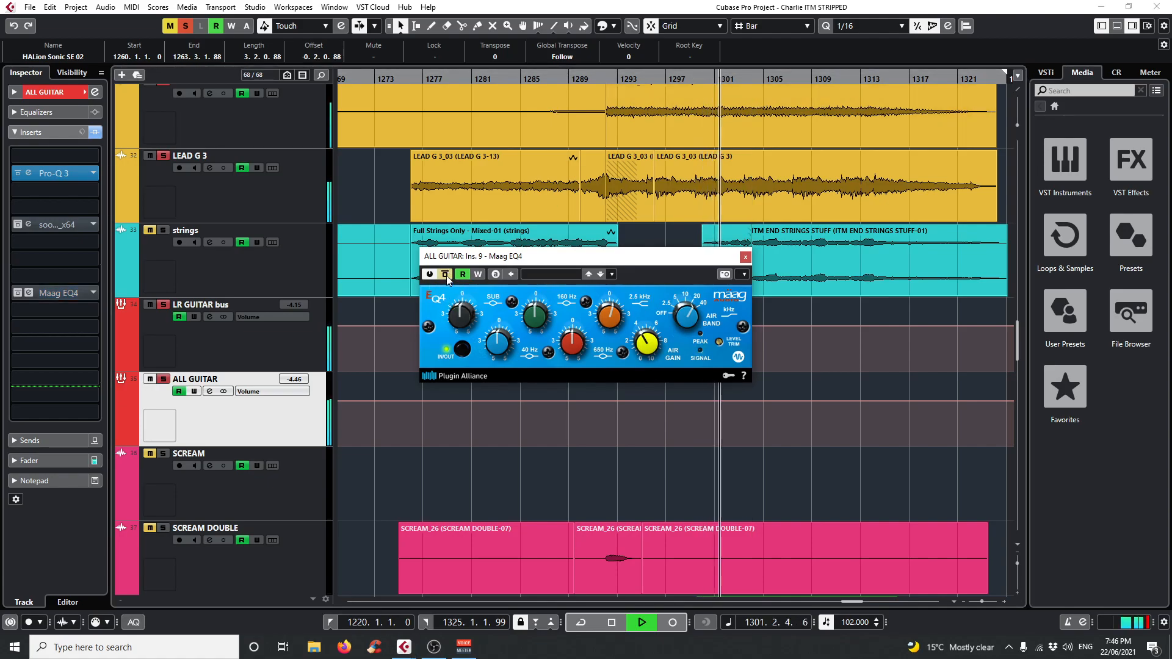
click(447, 275)
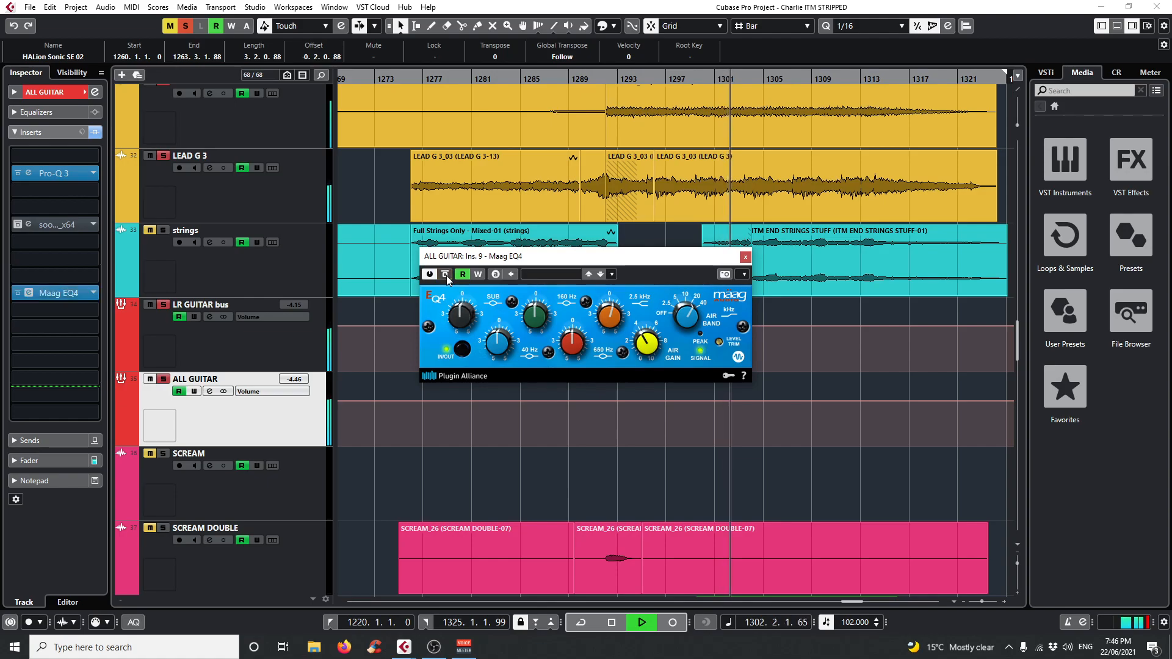
key(space)
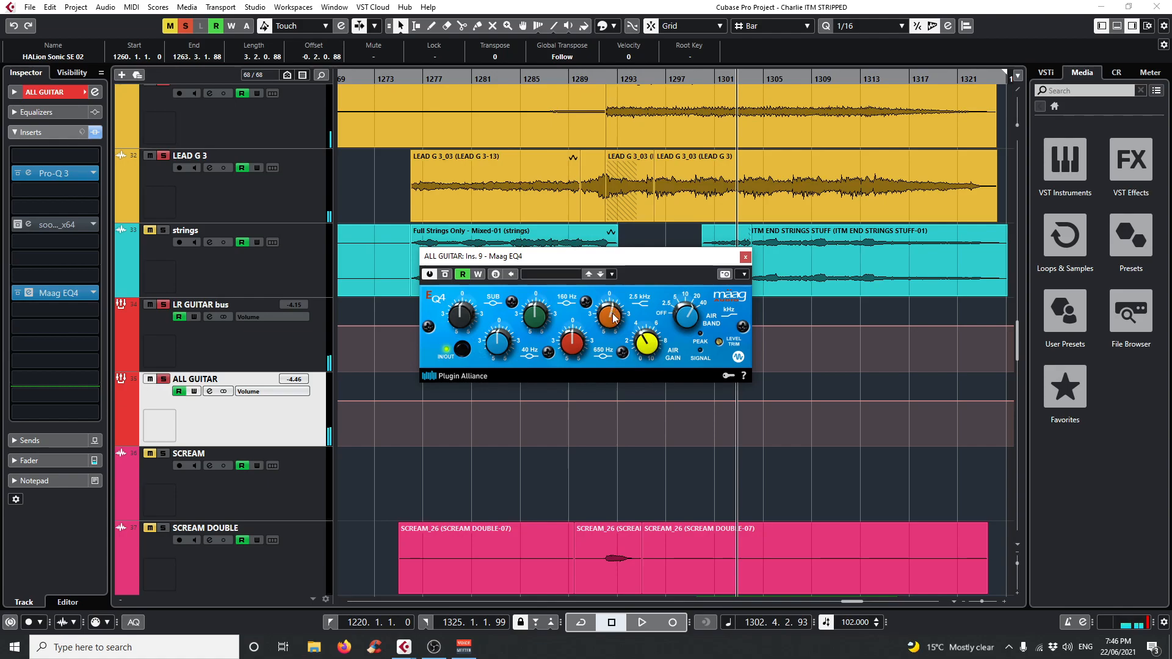
click(745, 257)
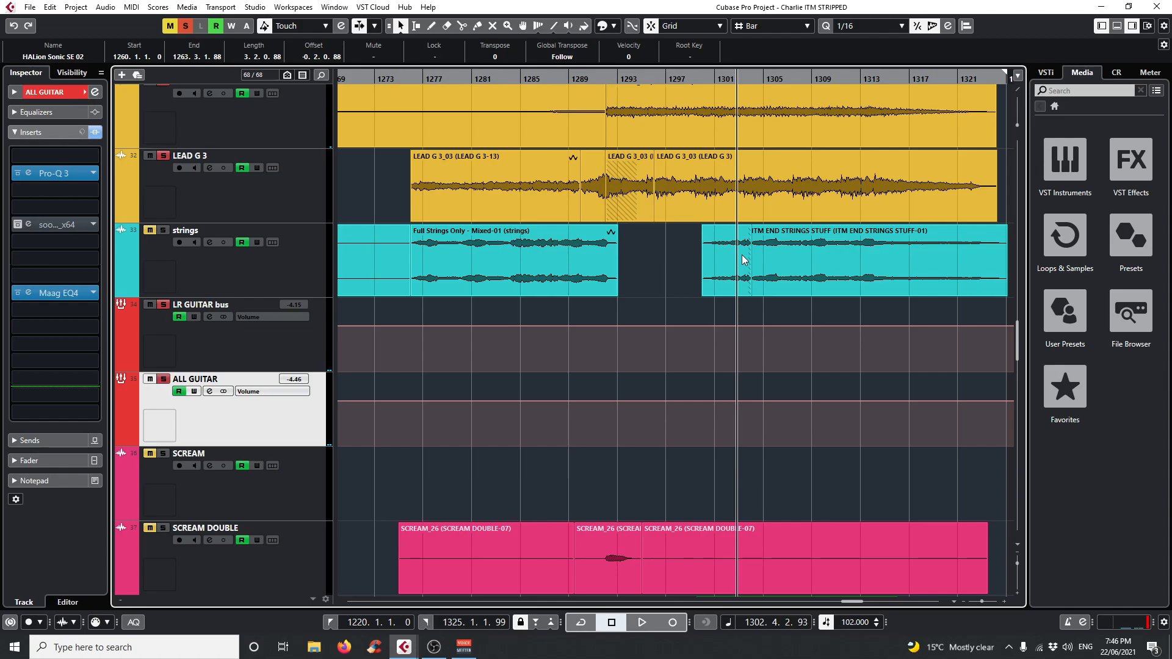
Clear all solos, solo the BASS DI CLEANER and BASS DI HEAVY tracks, and play them from about bar 1292.
click(742, 255)
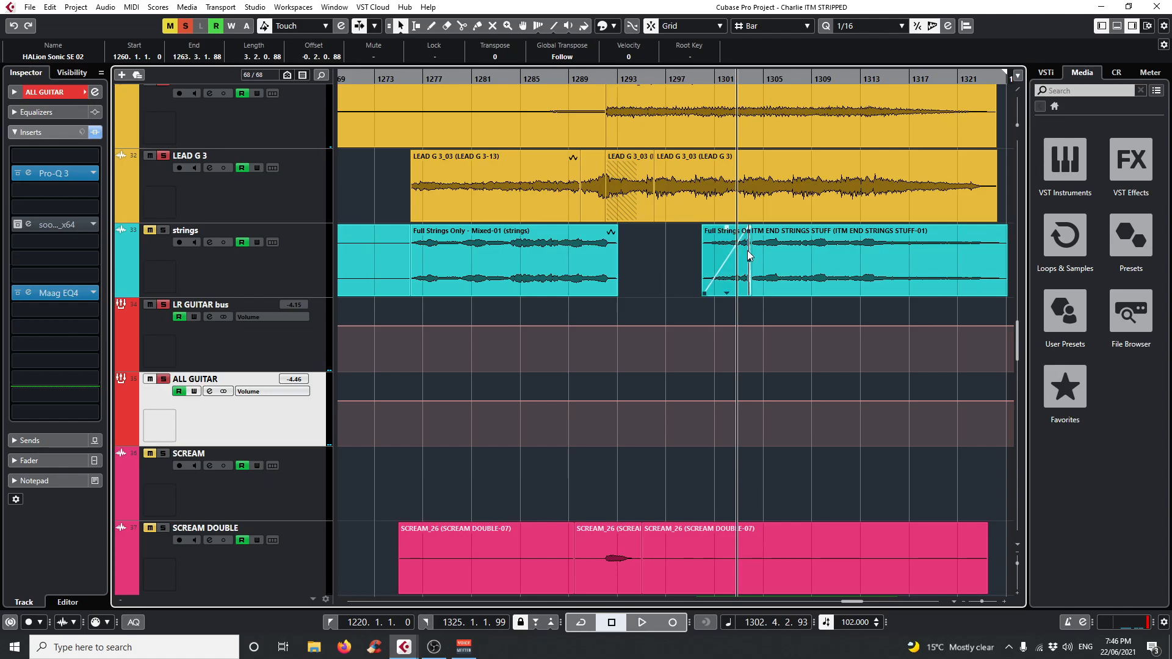
scroll(398, 273, up, 5)
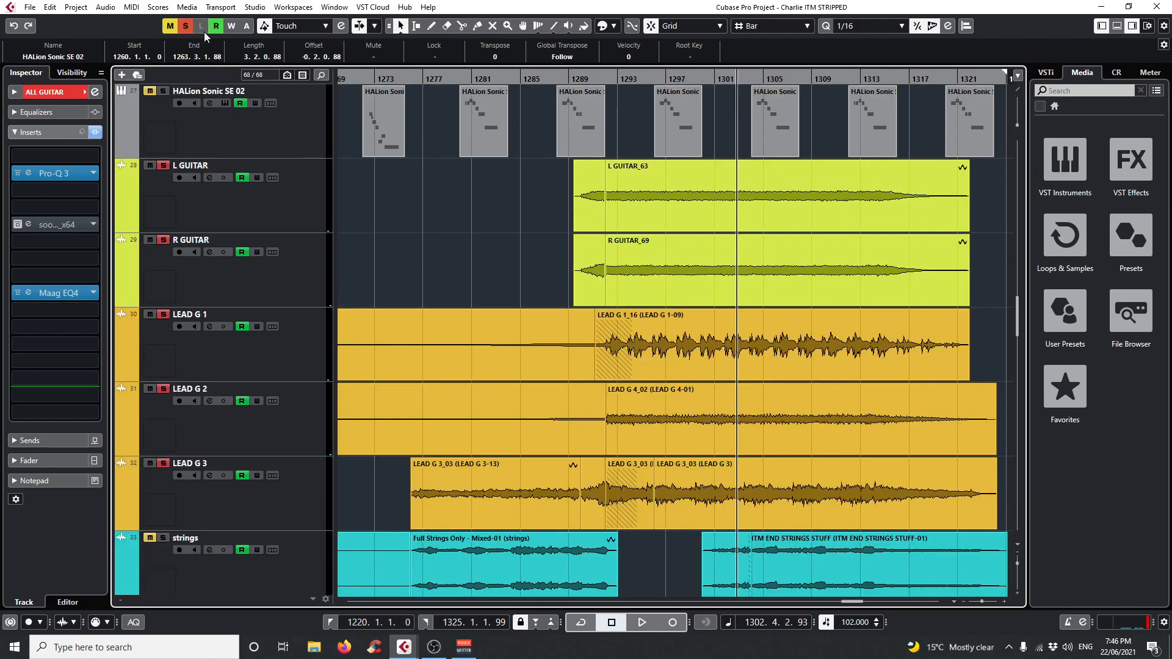
click(188, 28)
scroll(624, 394, up, 10)
scroll(604, 410, down, 2)
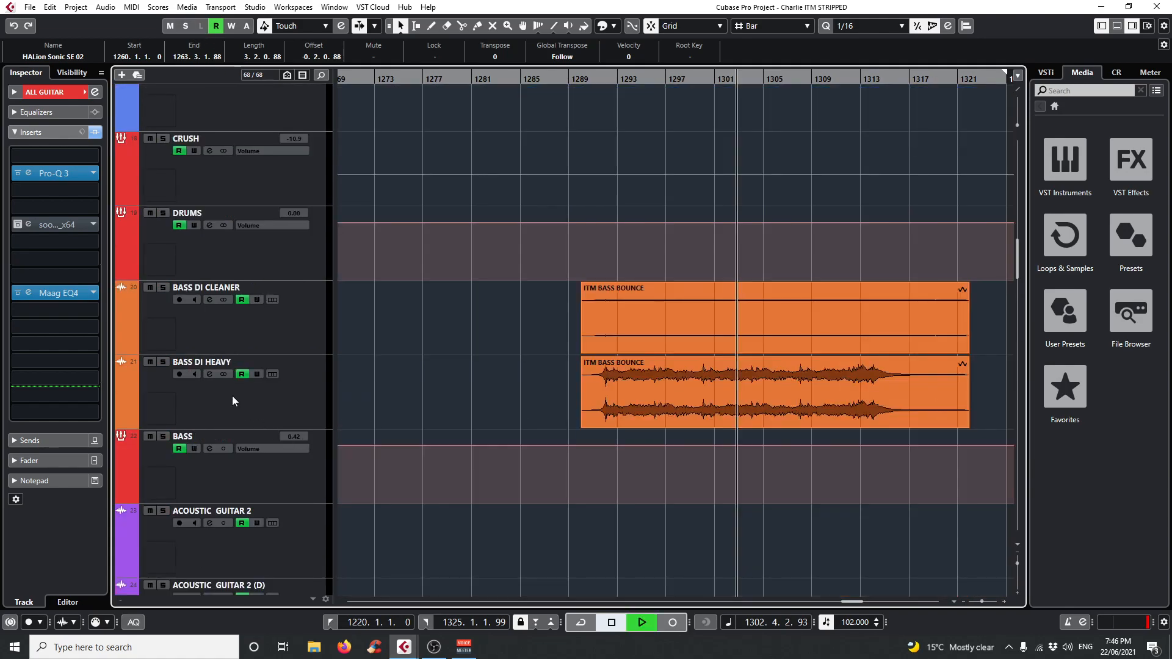
key(space)
click(163, 287)
click(163, 363)
click(604, 80)
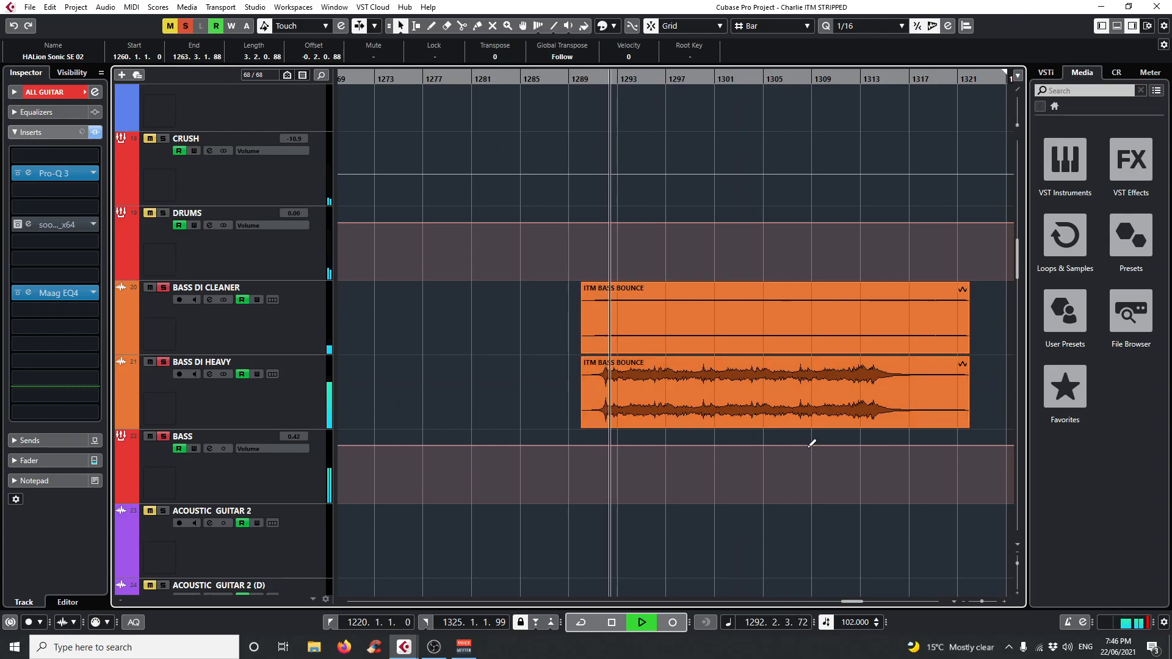
Raise the BASS DI CLEANER clip's volume to 3.14 dB, clear the solos to hear it in the mix, and stop playback.
click(772, 348)
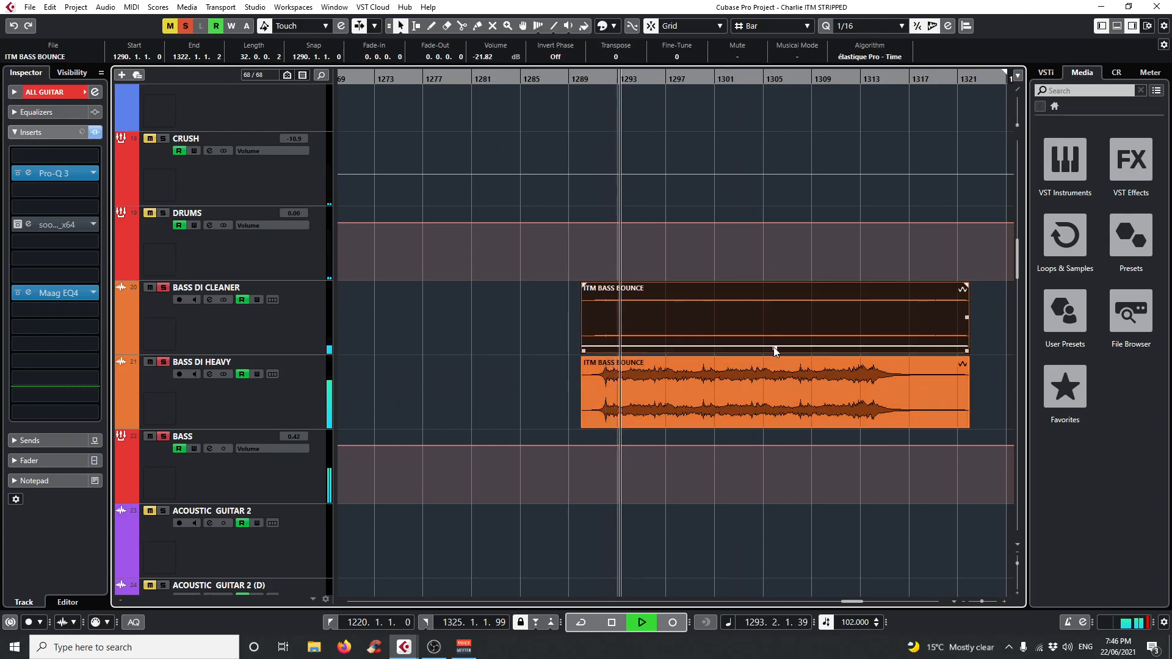
drag(775, 350, 779, 259)
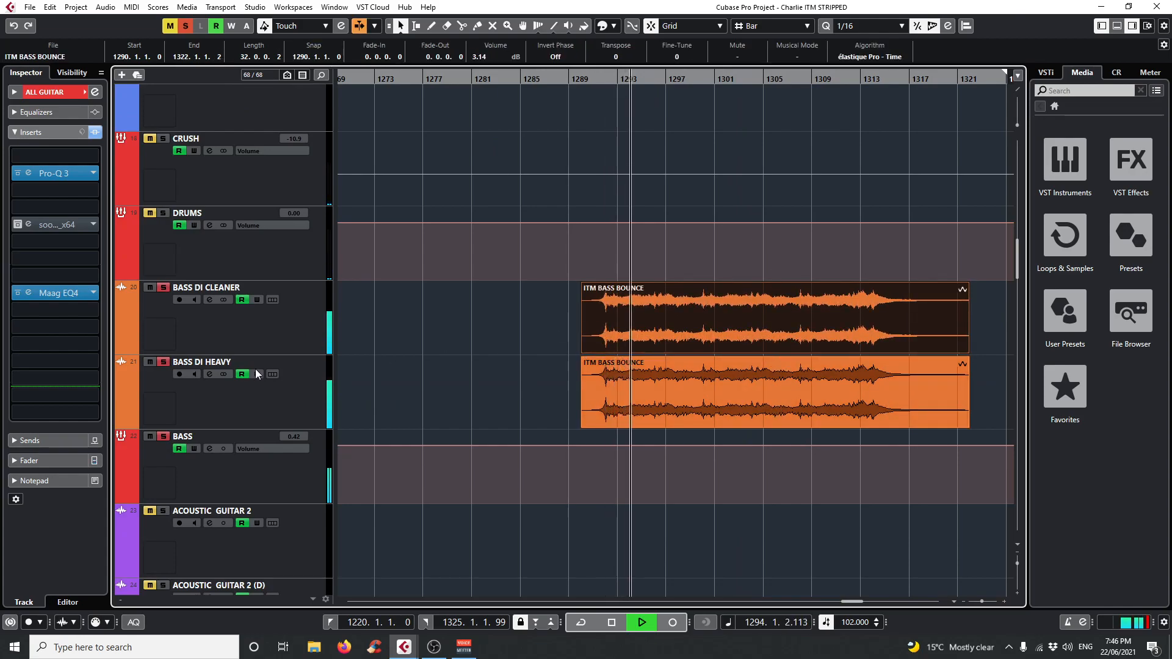
click(185, 25)
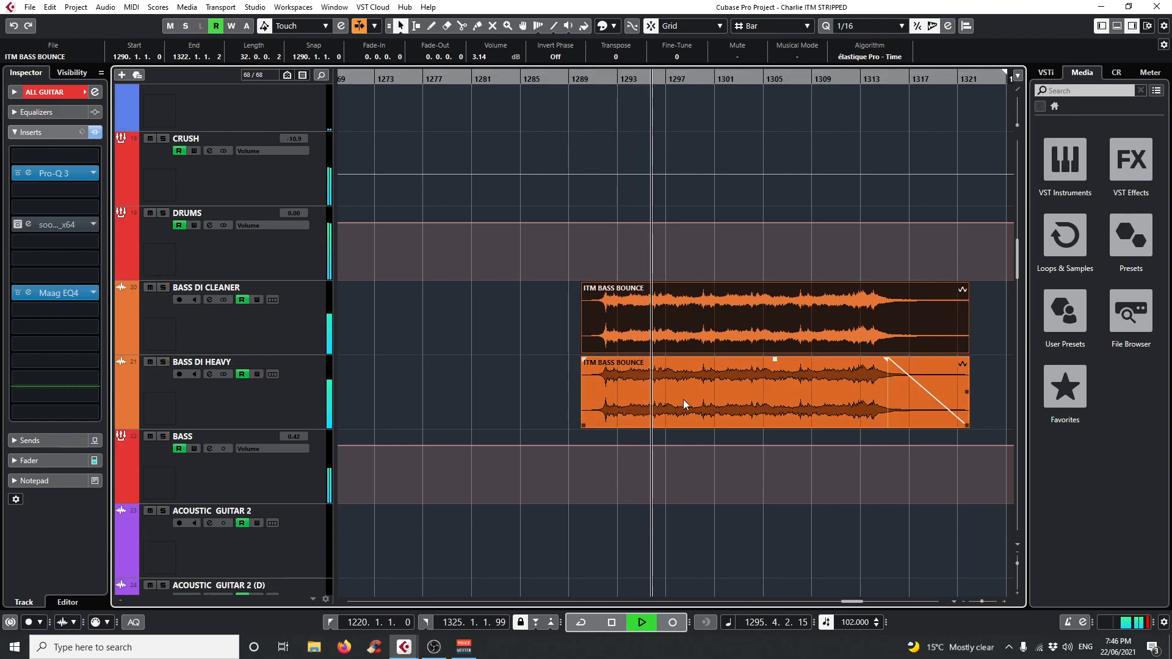
scroll(681, 398, down, 2)
key(space)
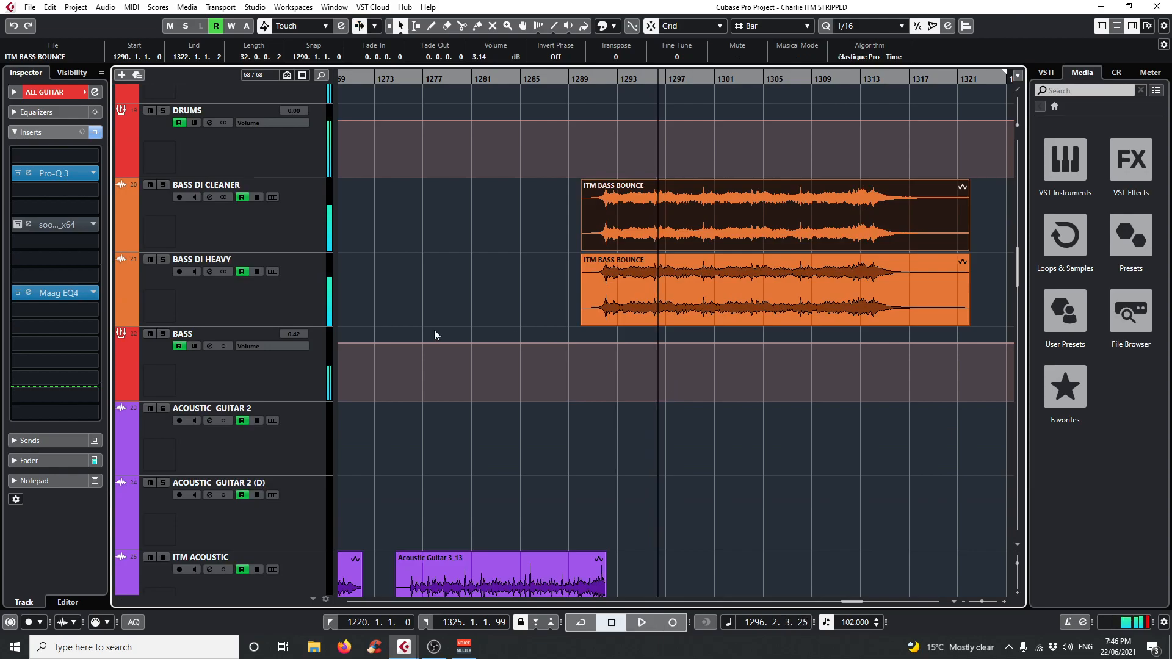
Open BASS DI CLEANER's BOD_x64 overdrive insert, play the track soloed, and stop playback.
click(292, 211)
click(28, 196)
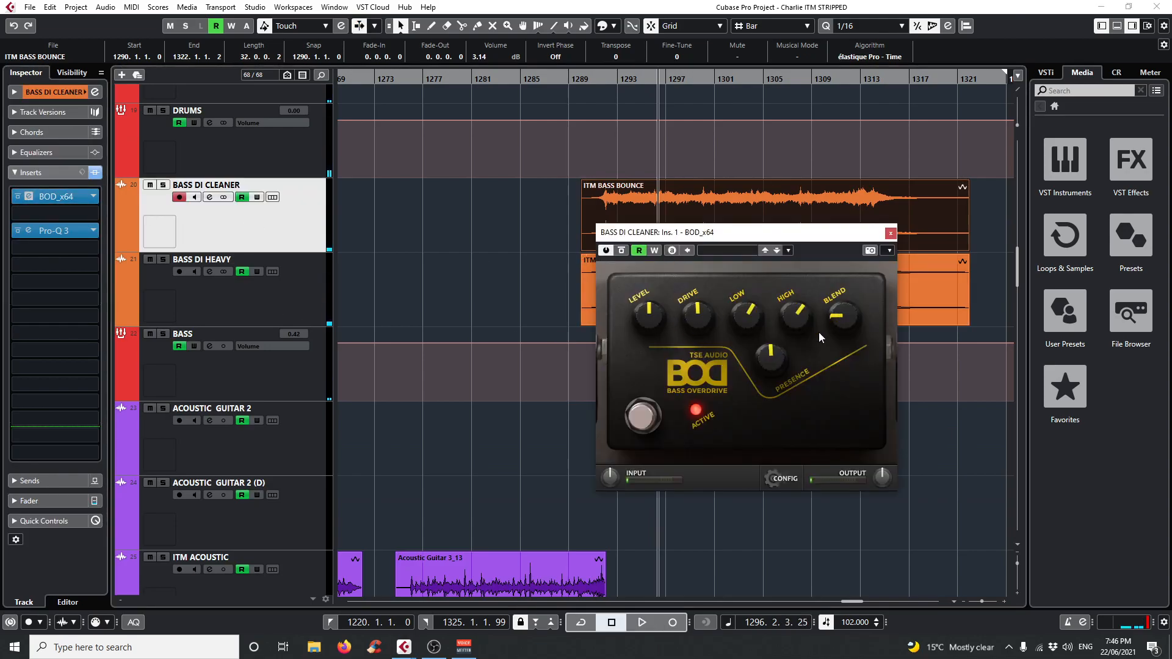
click(163, 185)
key(space)
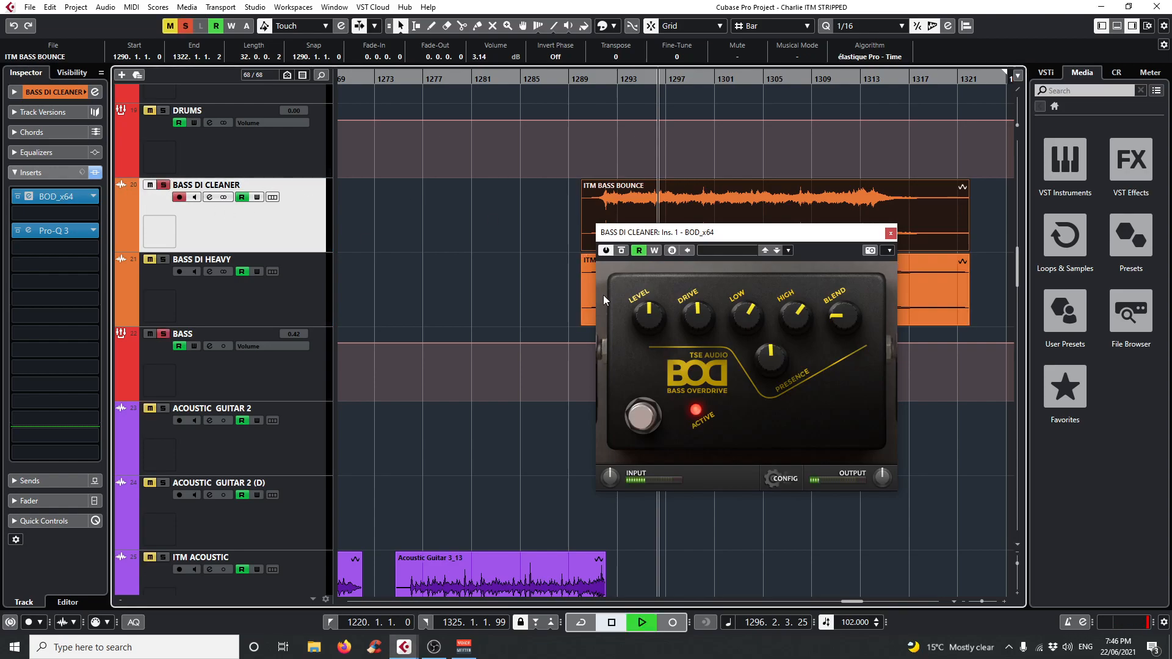
drag(645, 238, 626, 324)
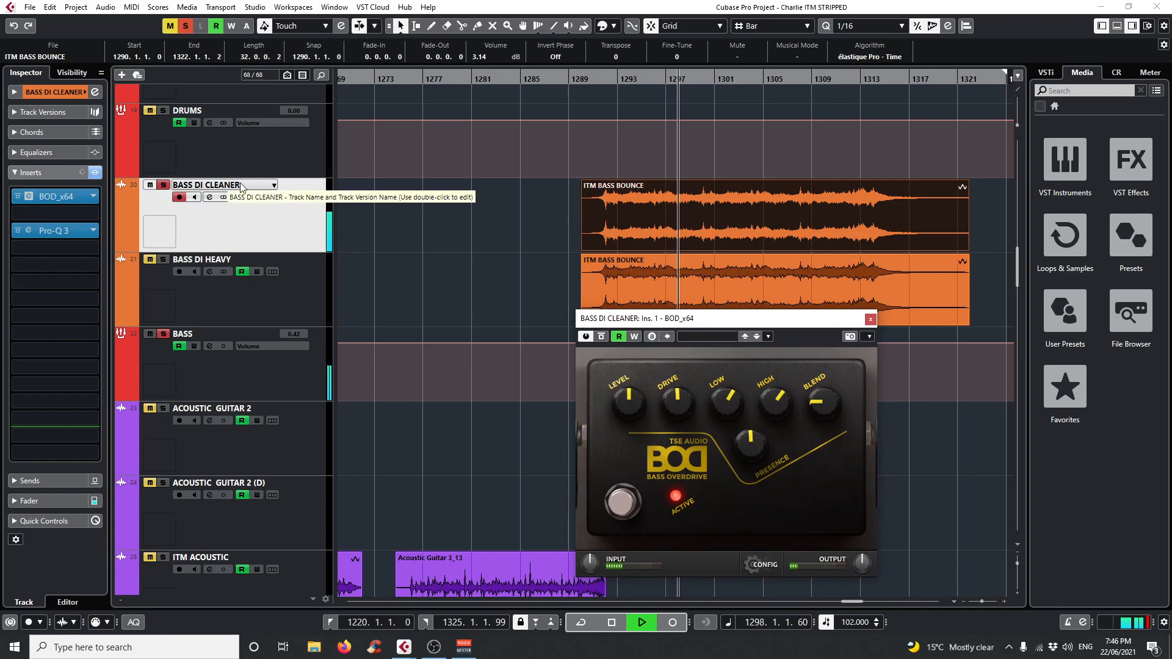
key(space)
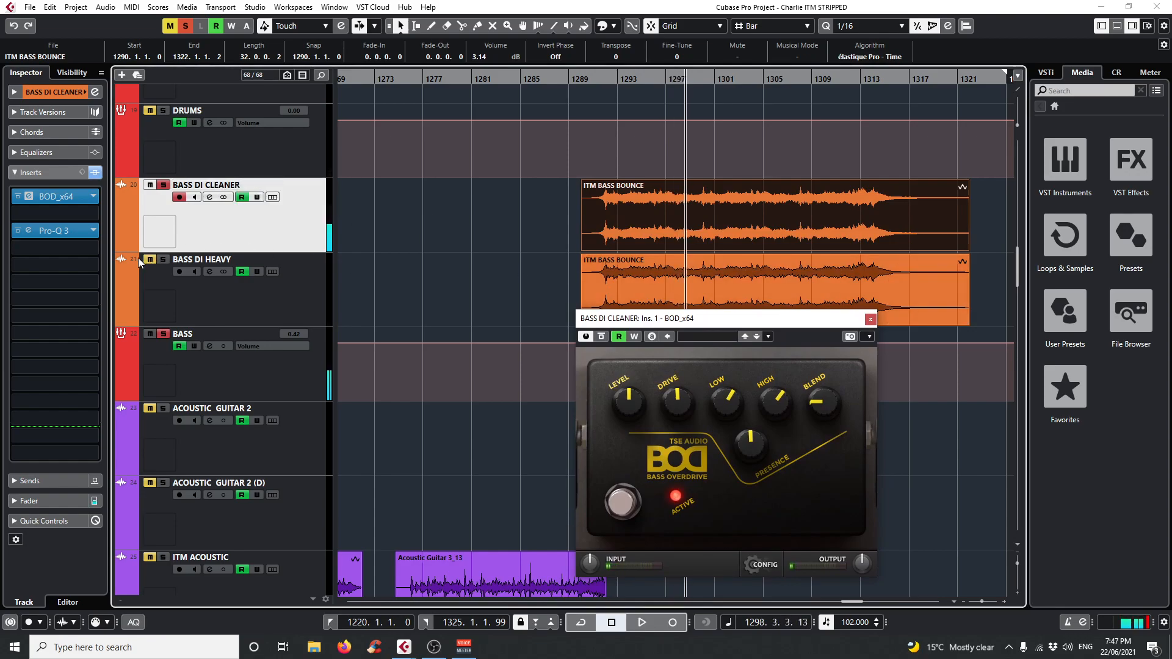
Play BASS DI HEAVY soloed, comparing its BOD_x64 overdrive insert bypassed and active, and close the plug-in.
click(317, 285)
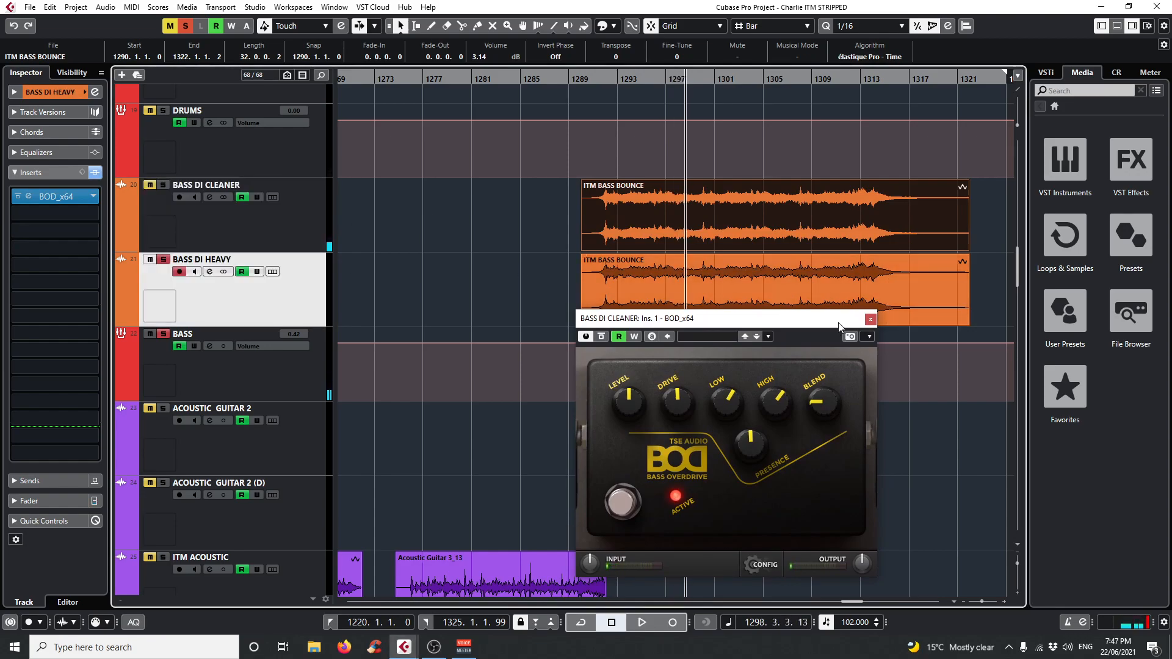
click(870, 319)
key(space)
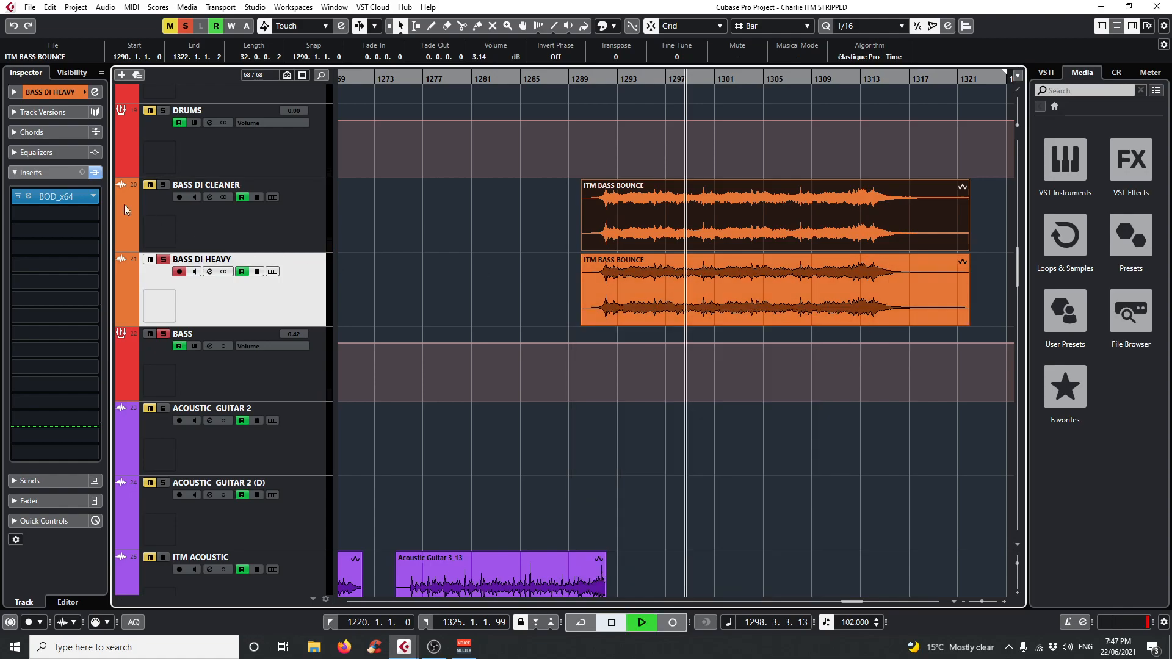
click(28, 197)
click(602, 336)
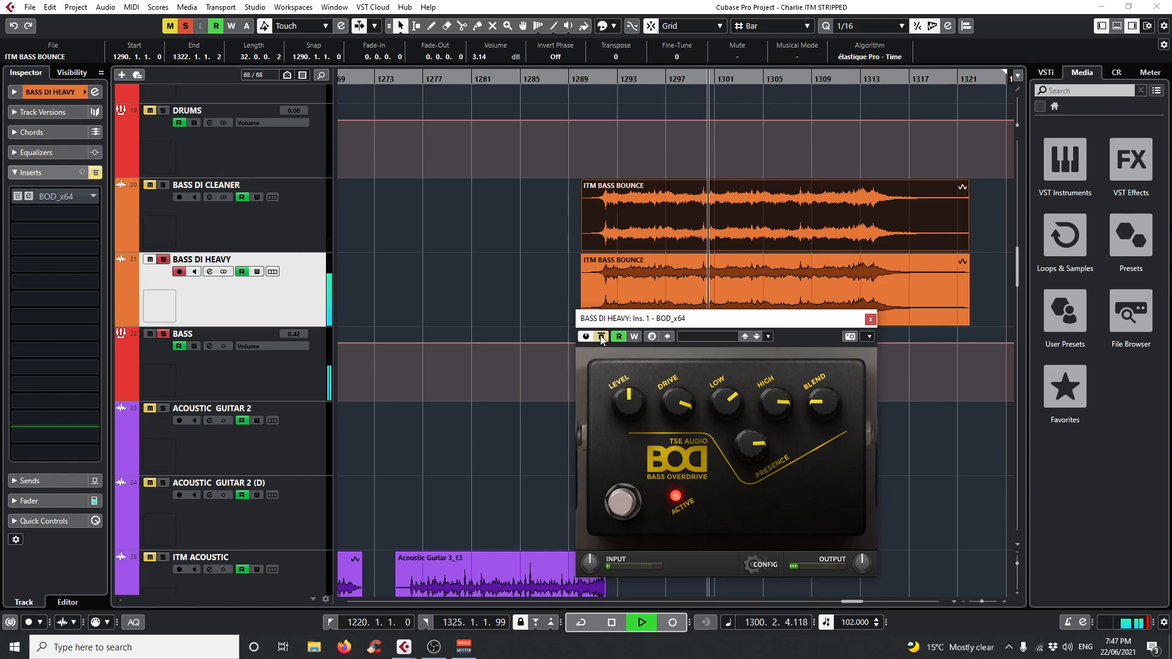
click(601, 337)
click(870, 319)
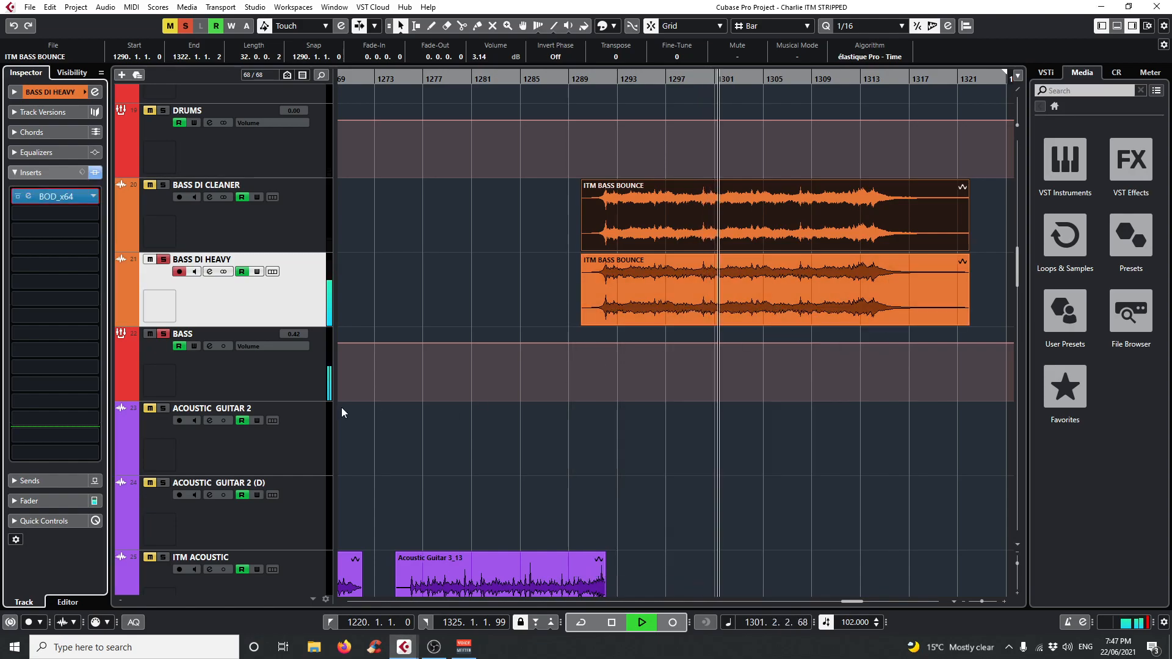
Open the BASS bus's first C4 Stereo insert, play from about bar 1292, stop playback and close the plug-in.
click(293, 372)
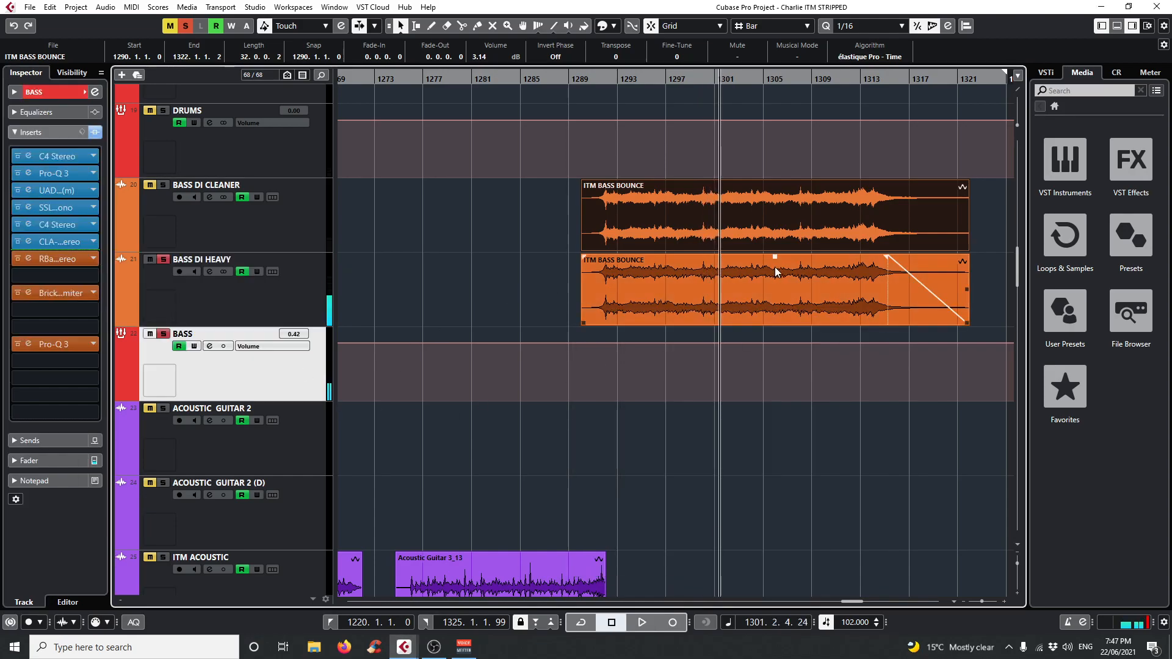
click(28, 157)
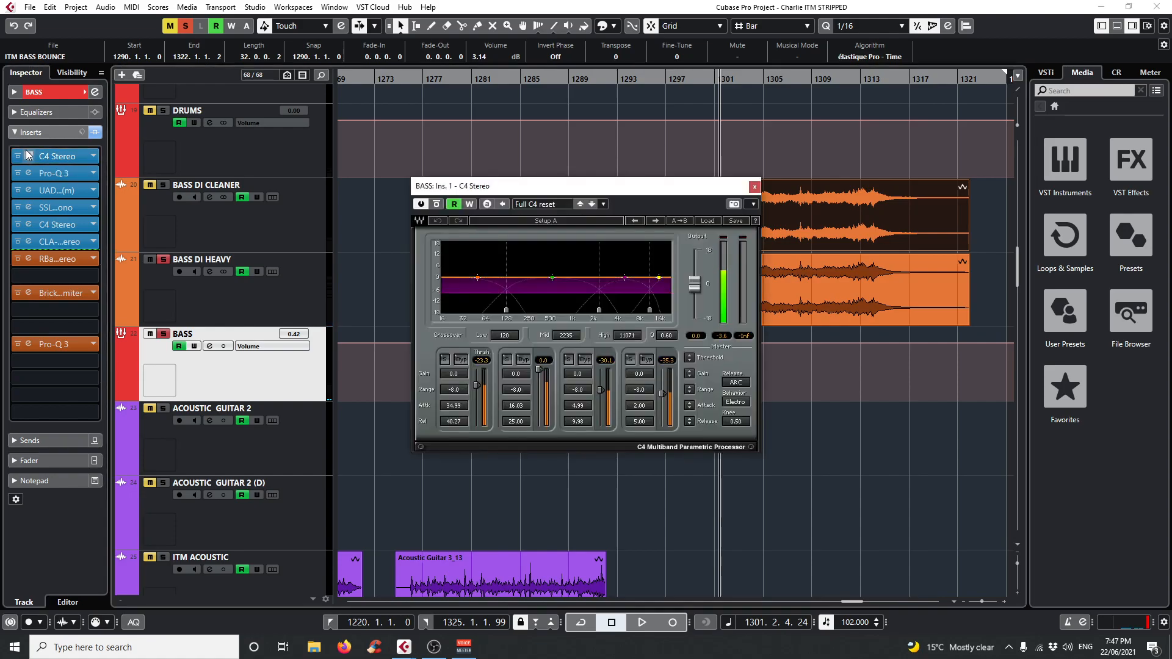
drag(557, 191, 400, 169)
click(605, 80)
key(space)
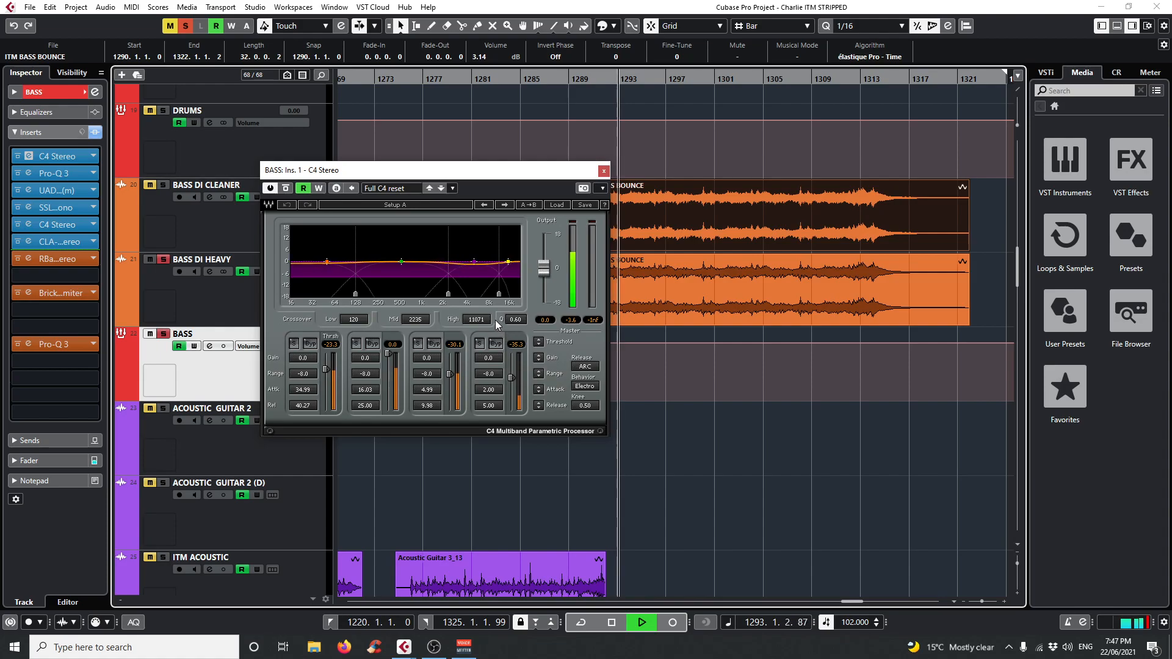
key(space)
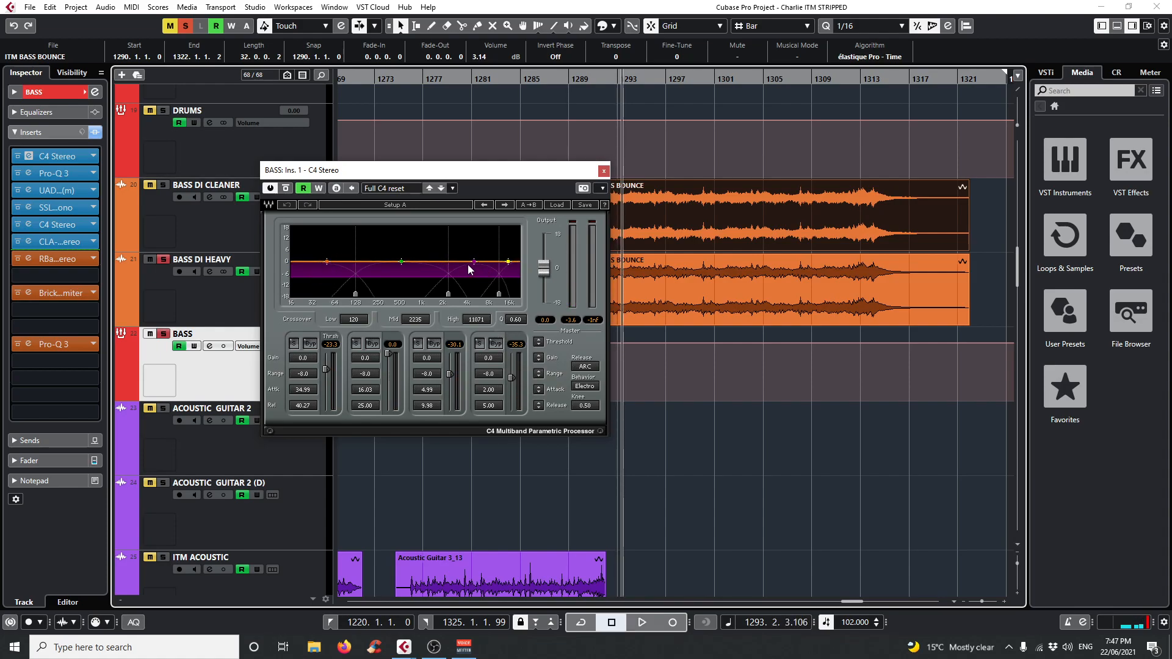
click(603, 171)
Open the BASS bus's upper Pro-Q 3, listen to each of its two cut bands in isolation during playback, and close it.
click(28, 173)
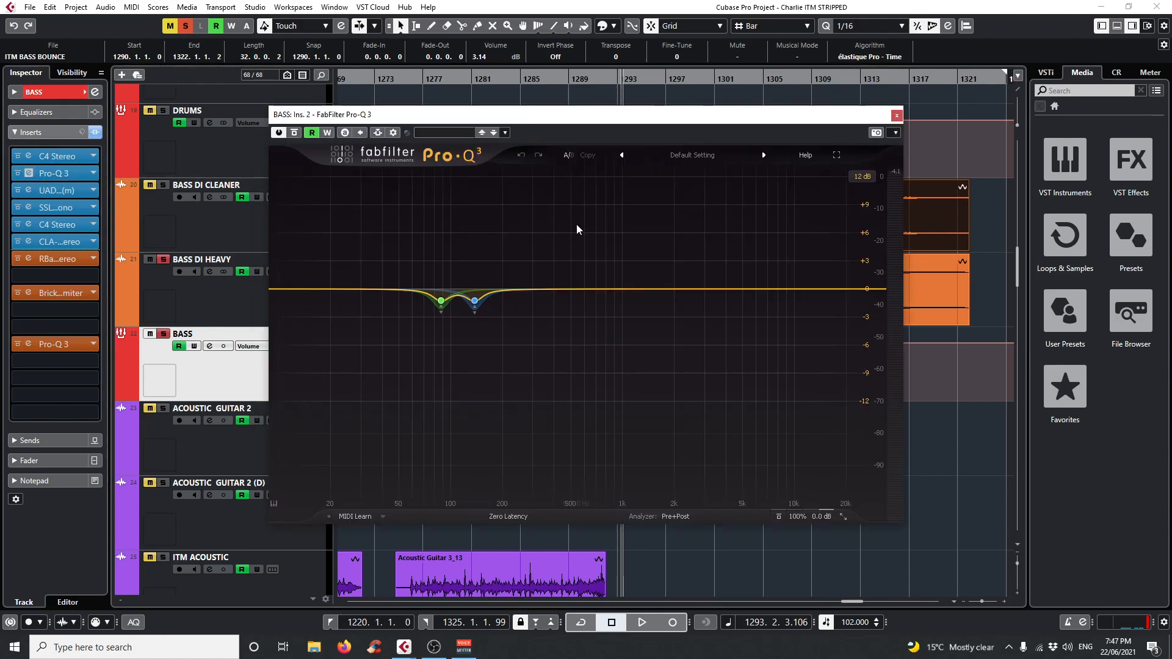
mouse_move(467, 283)
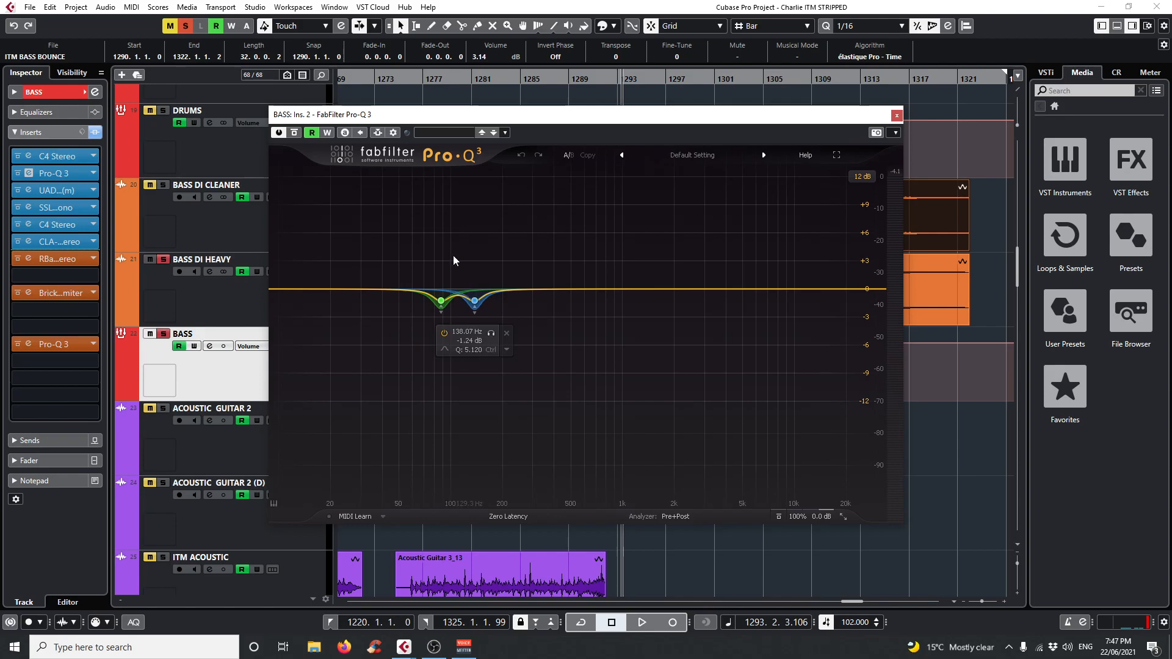
drag(428, 115, 533, 324)
mouse_move(556, 519)
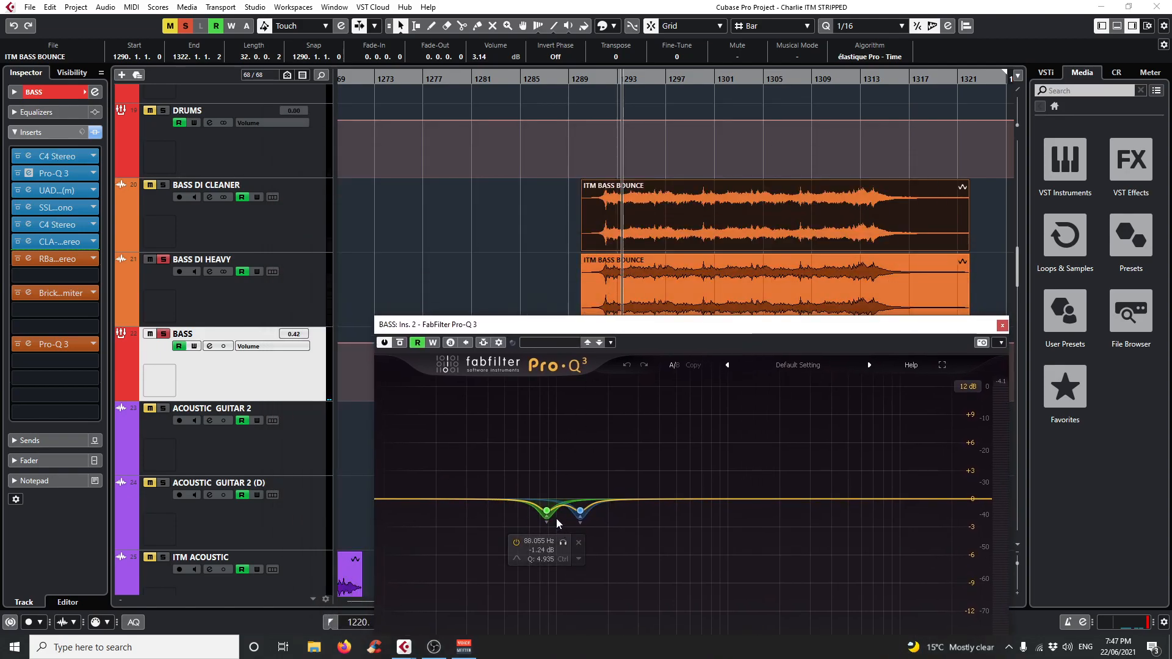
key(space)
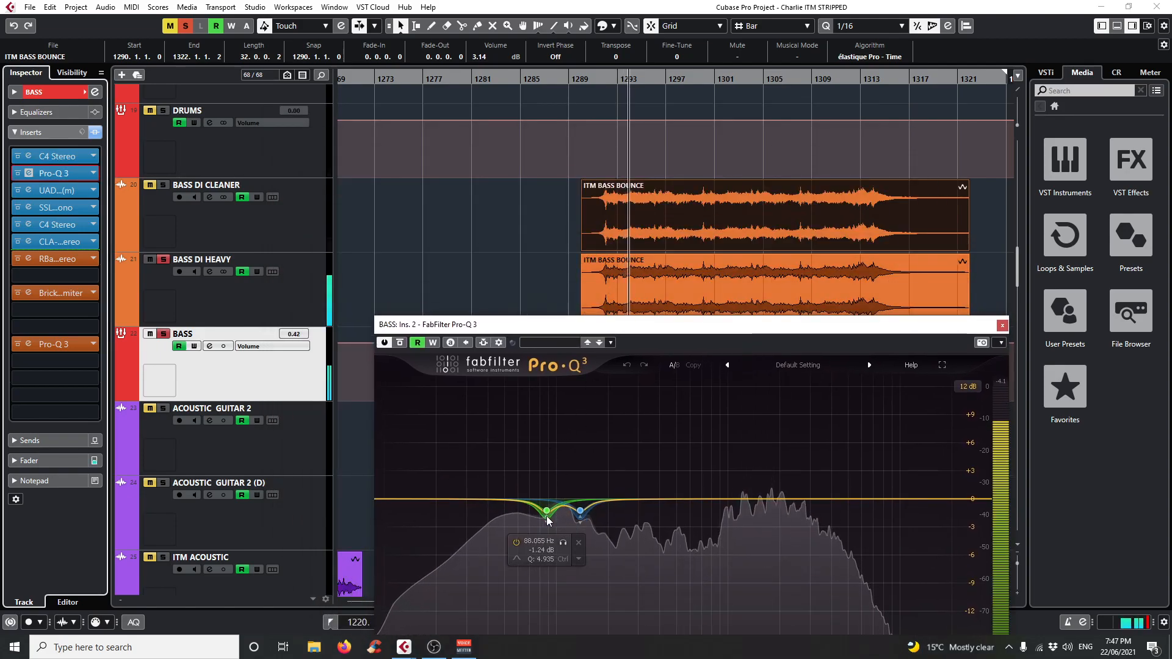
click(597, 544)
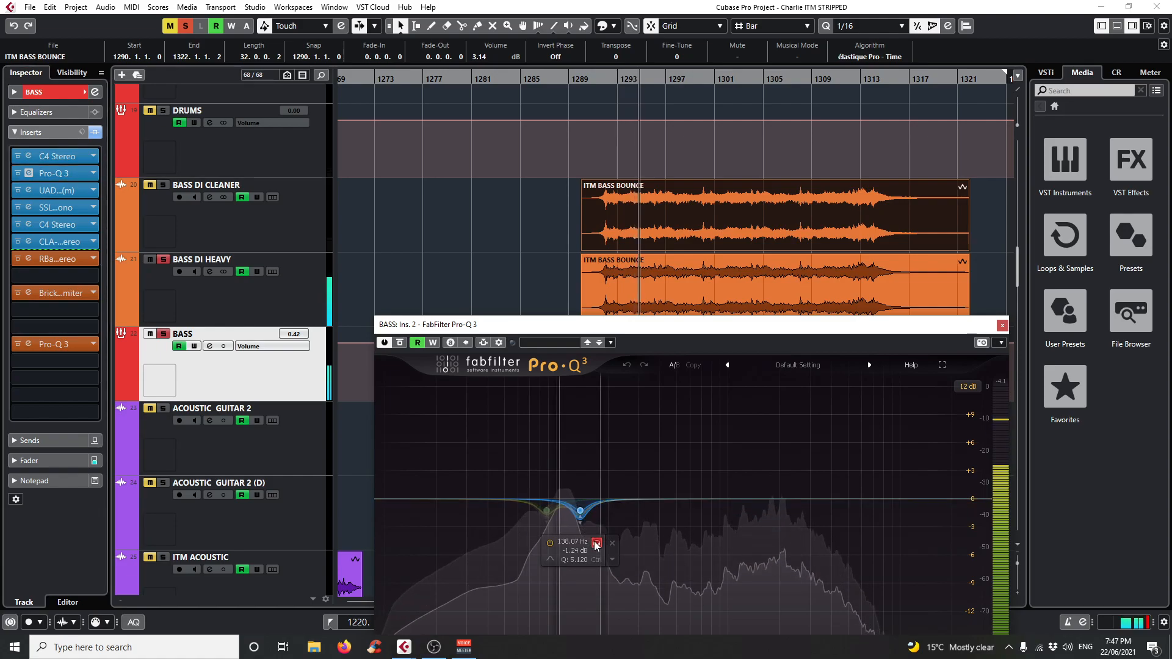
click(562, 541)
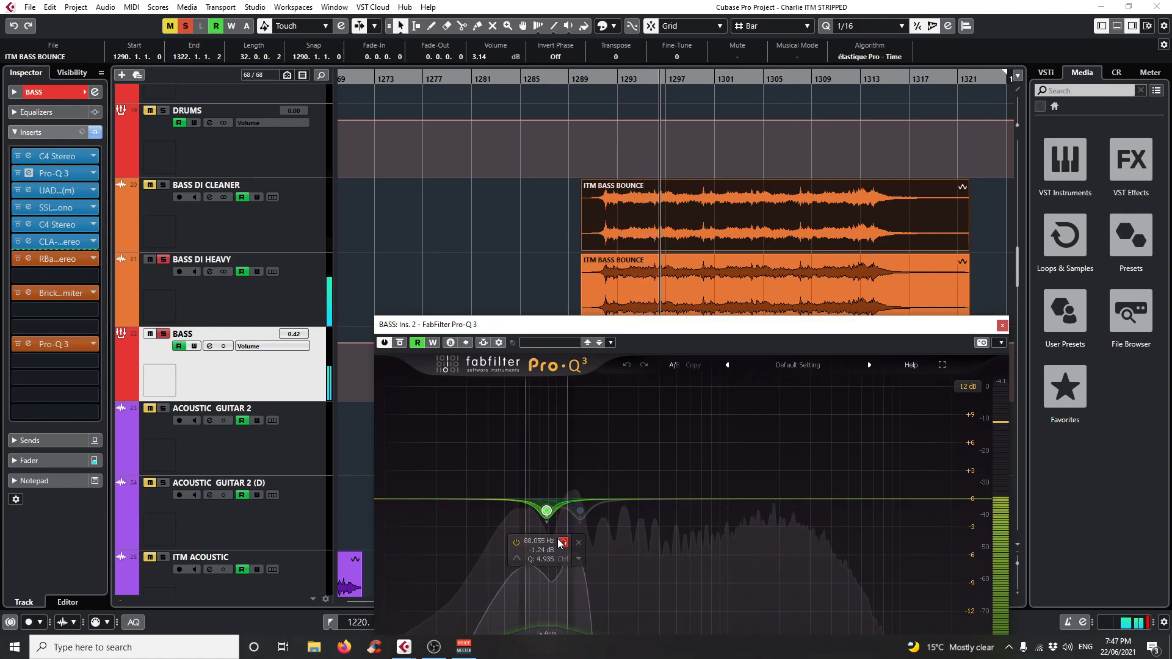
drag(540, 333, 515, 202)
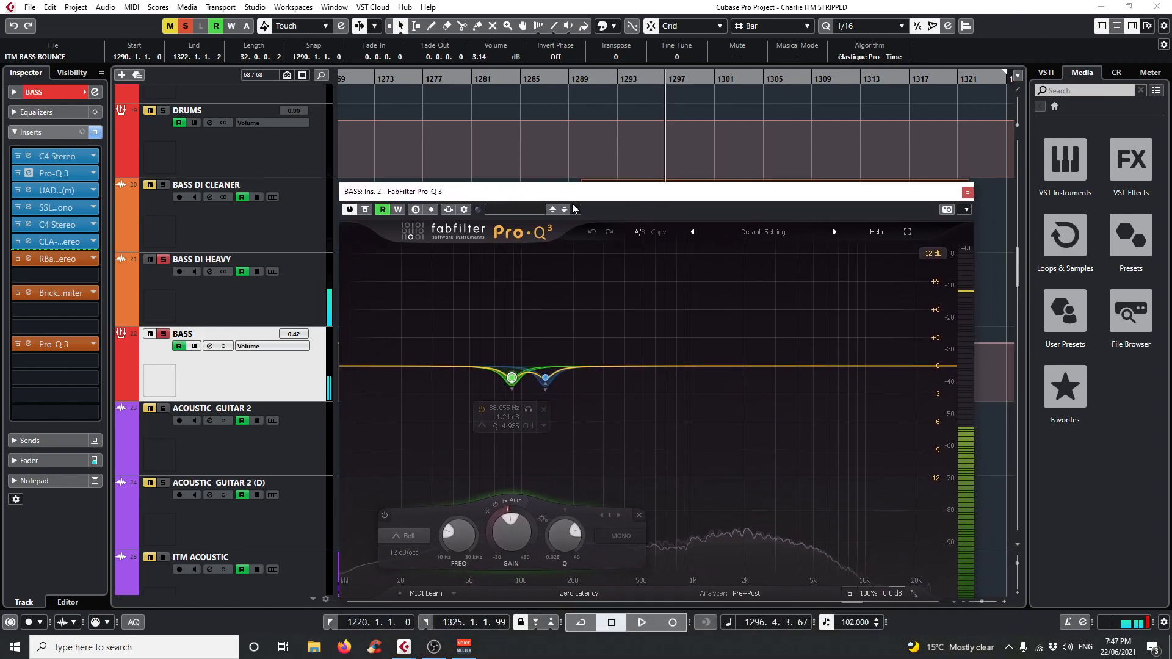
click(968, 193)
Open the BASS bus's UAD UA 1176AE limiter, play from about bar 1292 to check its metering, and close it.
click(28, 190)
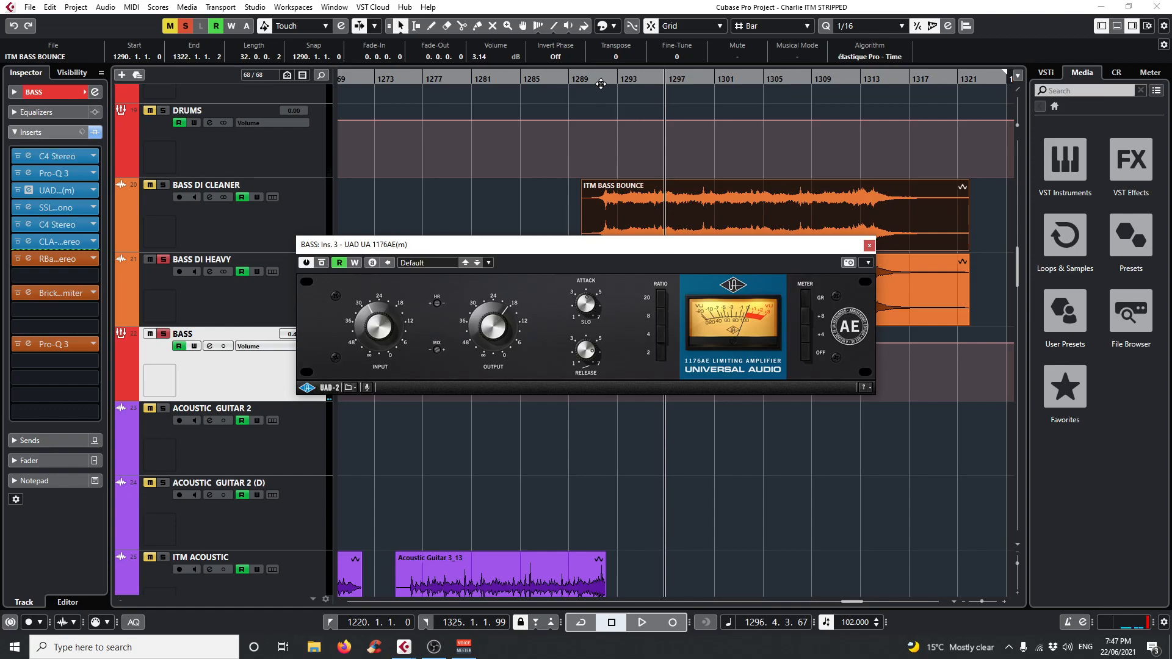
click(601, 83)
key(space)
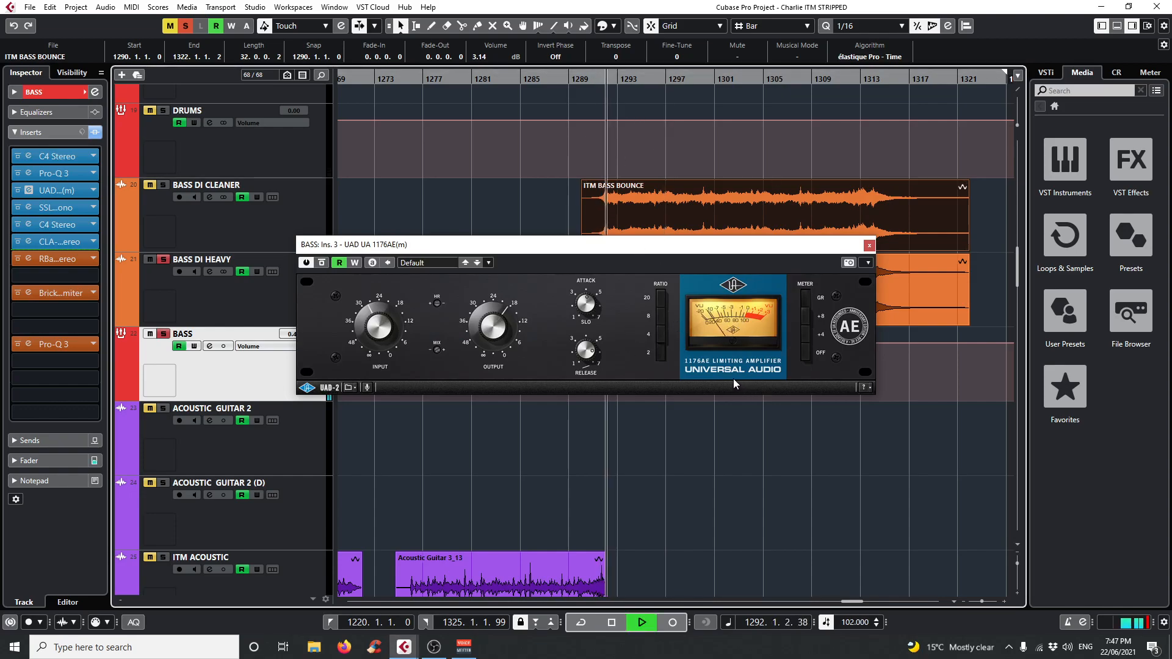
key(space)
key(space)
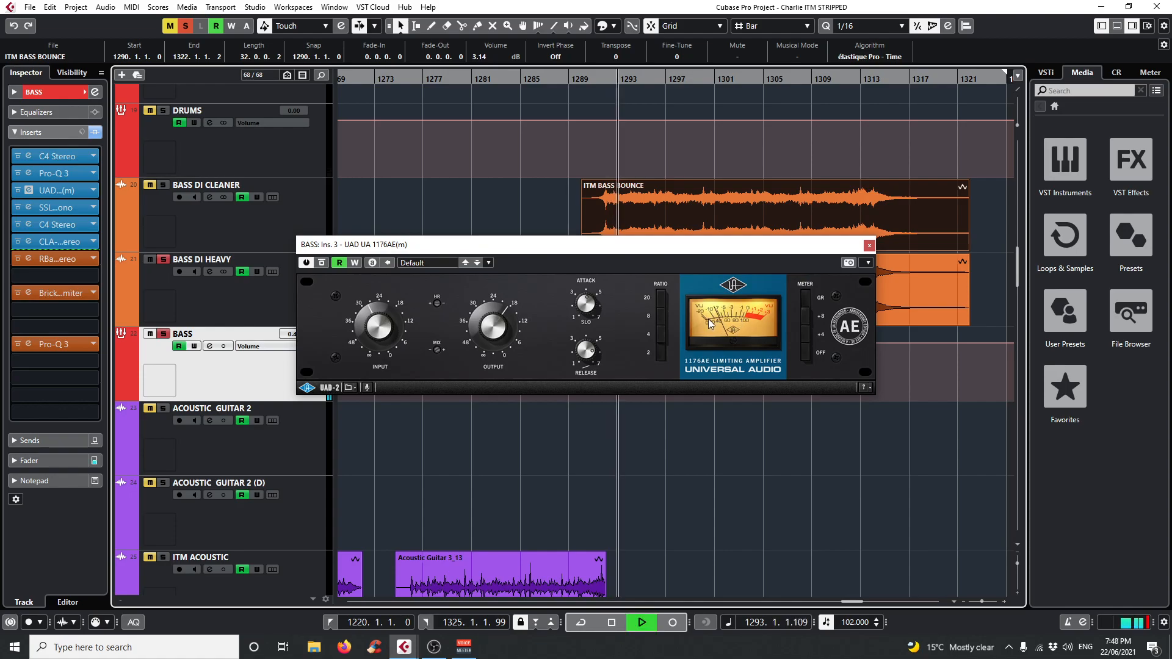
click(867, 245)
Open the BASS bus's SSLChannel Mono insert and stop playback to review its settings.
click(29, 208)
key(space)
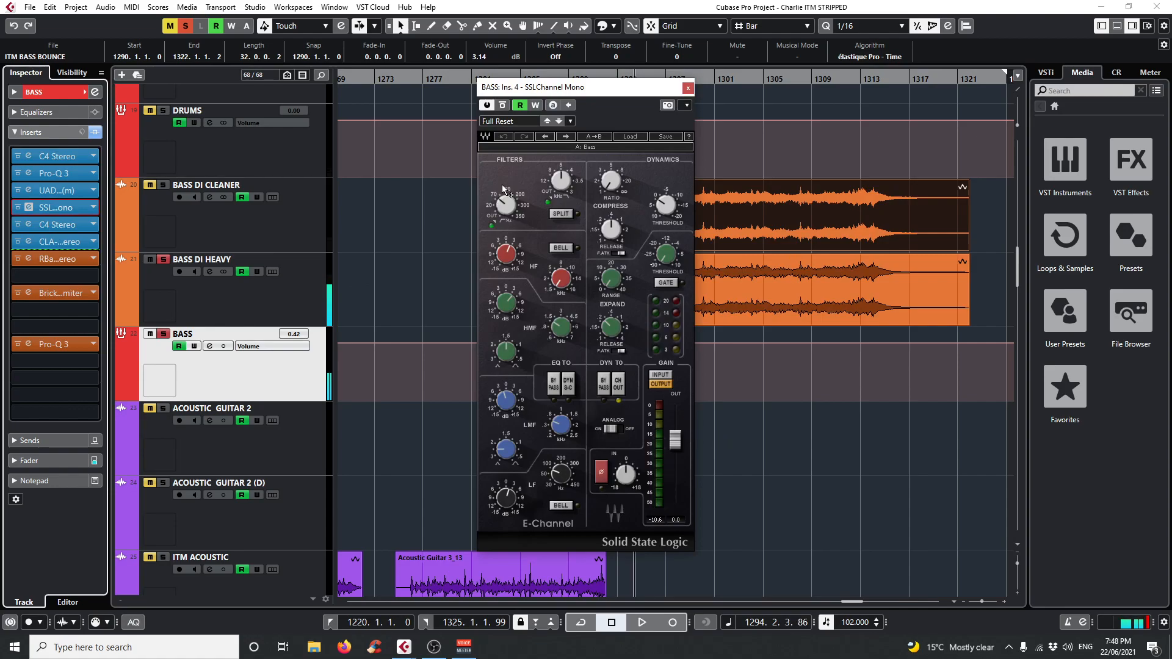
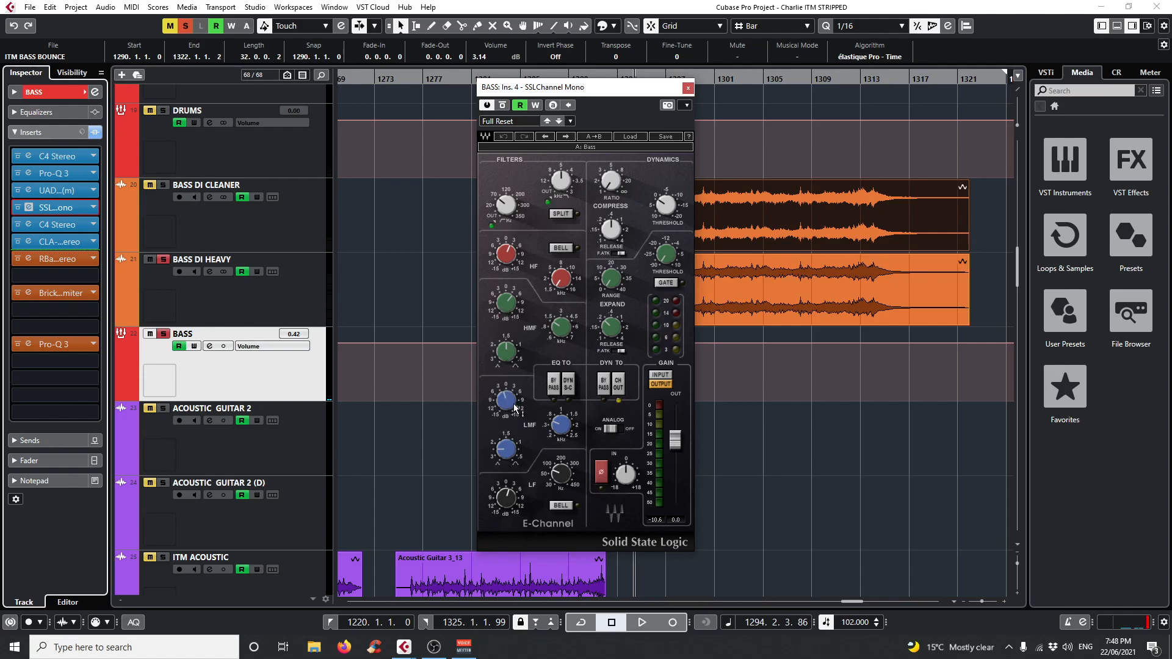
Nudge the LMF gain in the BASS bus's SSLChannel Mono, undo the change and close the plug-in.
drag(515, 90, 381, 97)
drag(380, 396, 380, 400)
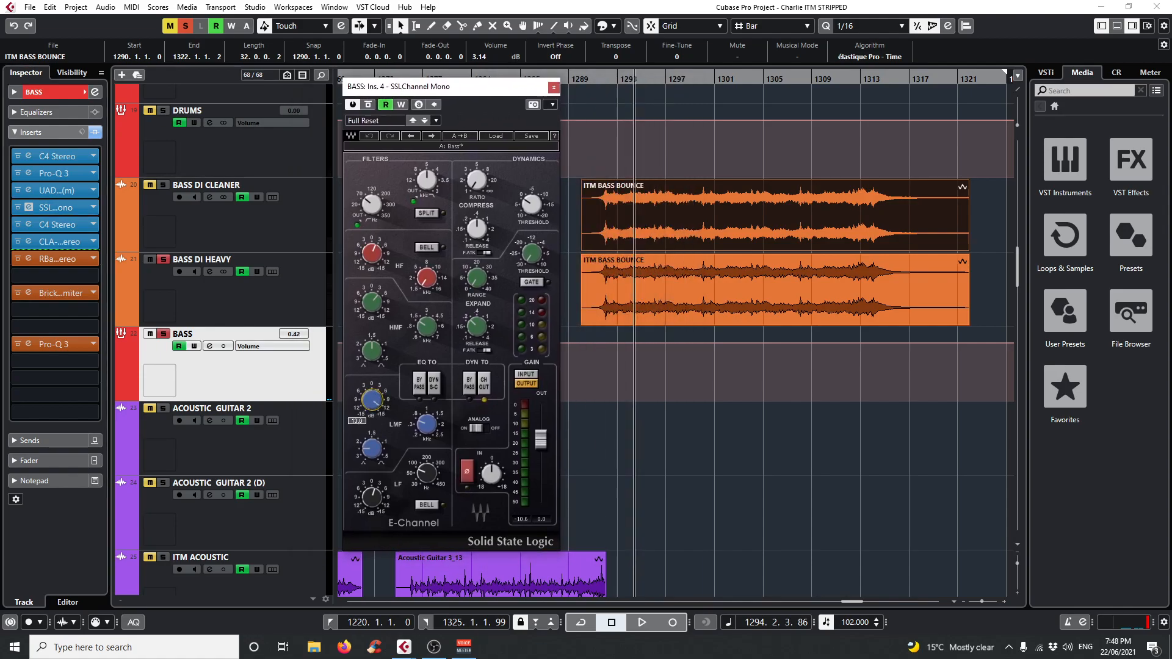
drag(380, 396, 380, 391)
click(370, 137)
click(553, 87)
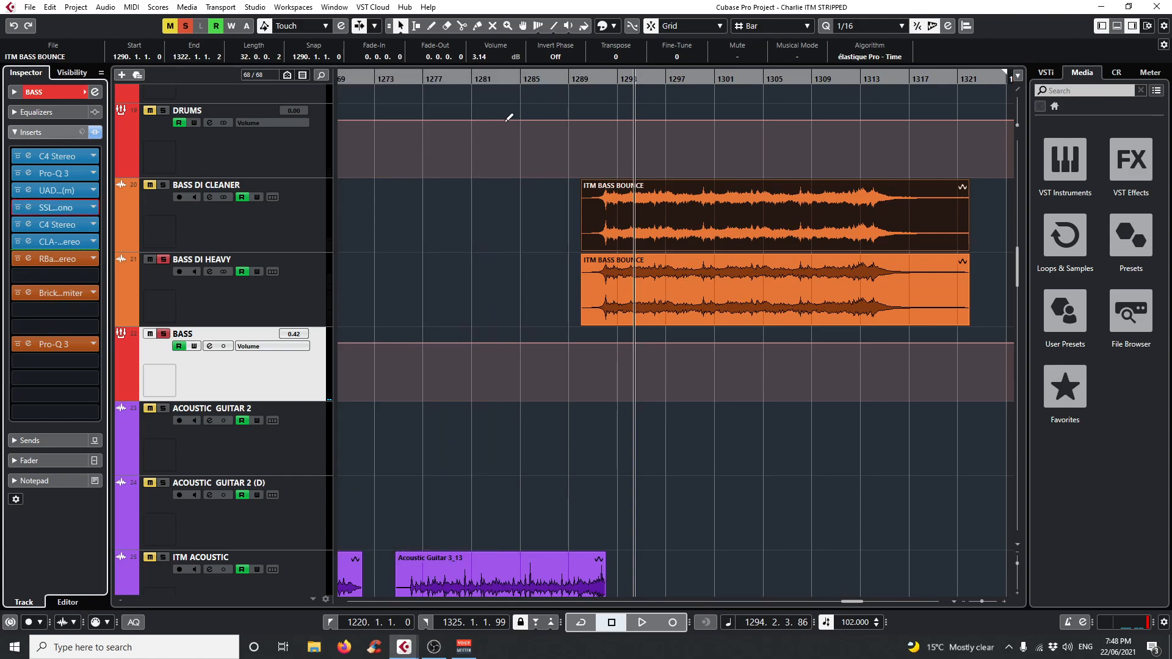
Open the BASS bus's second C4 Stereo, compare it bypassed and active during playback, and close it.
click(28, 224)
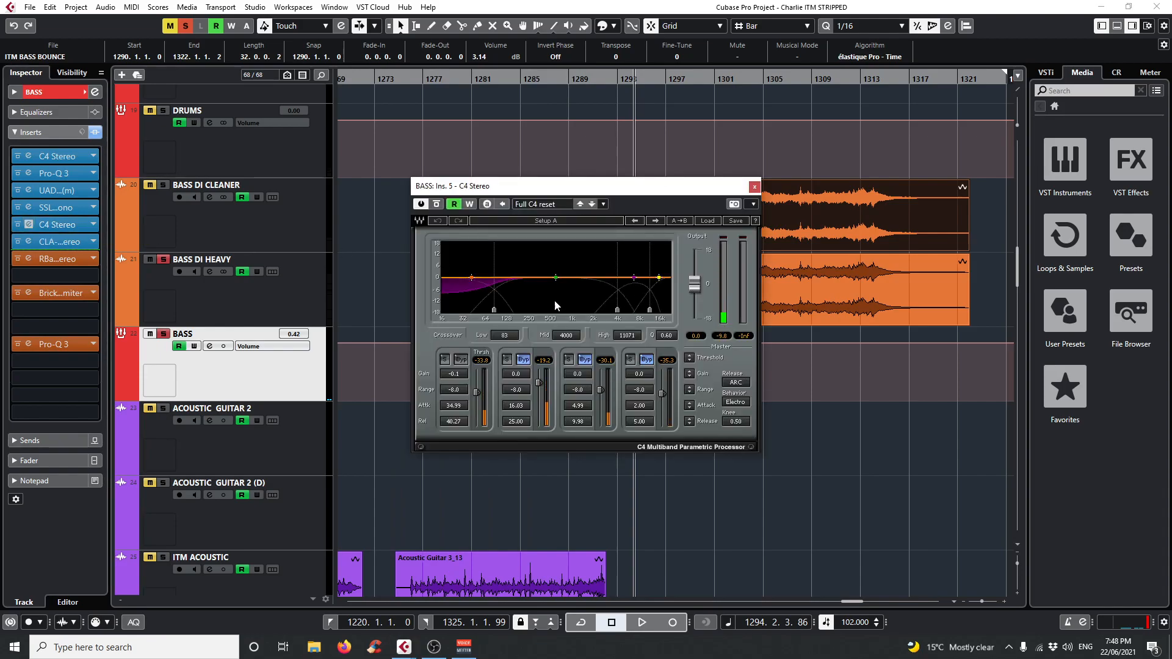
key(space)
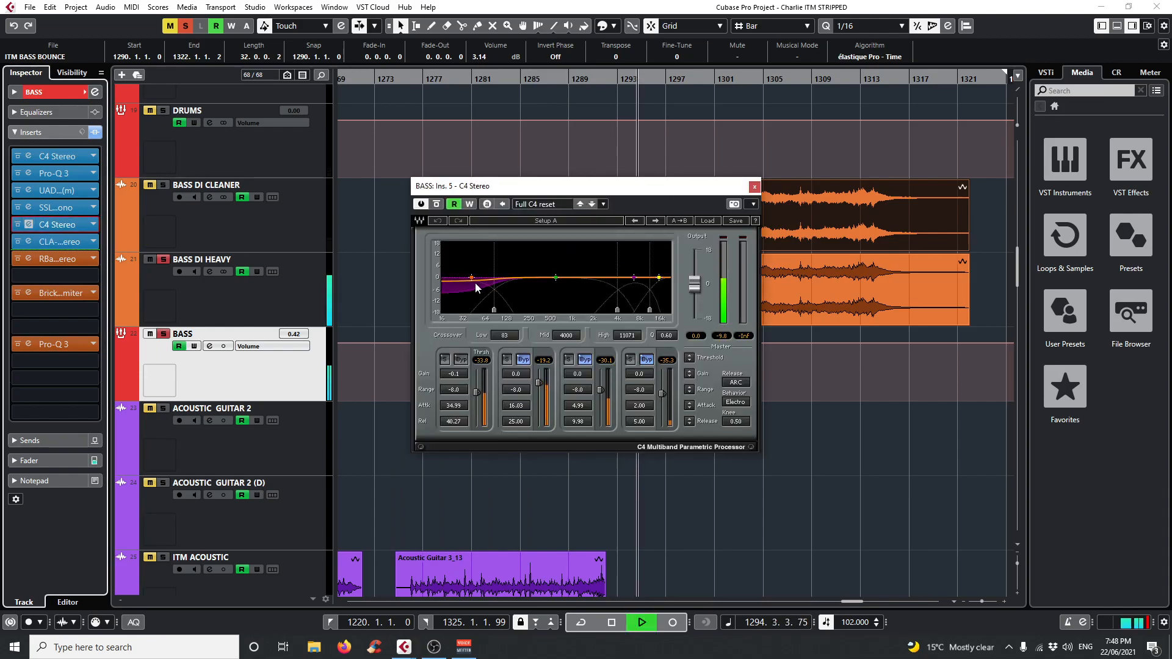
click(437, 205)
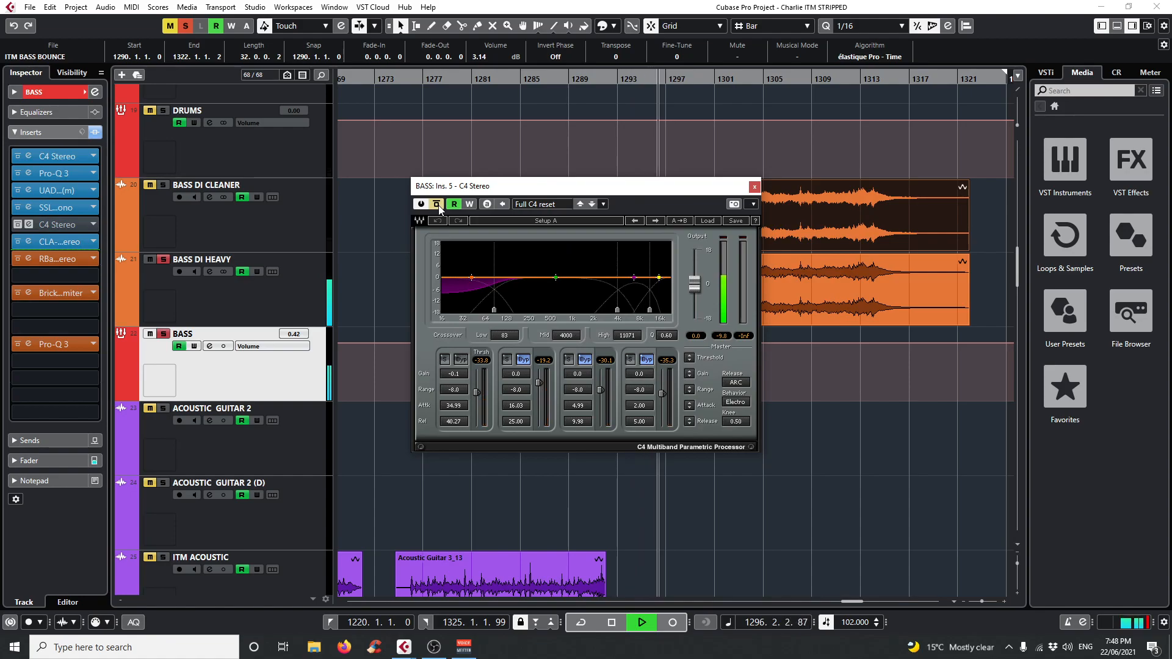
click(438, 205)
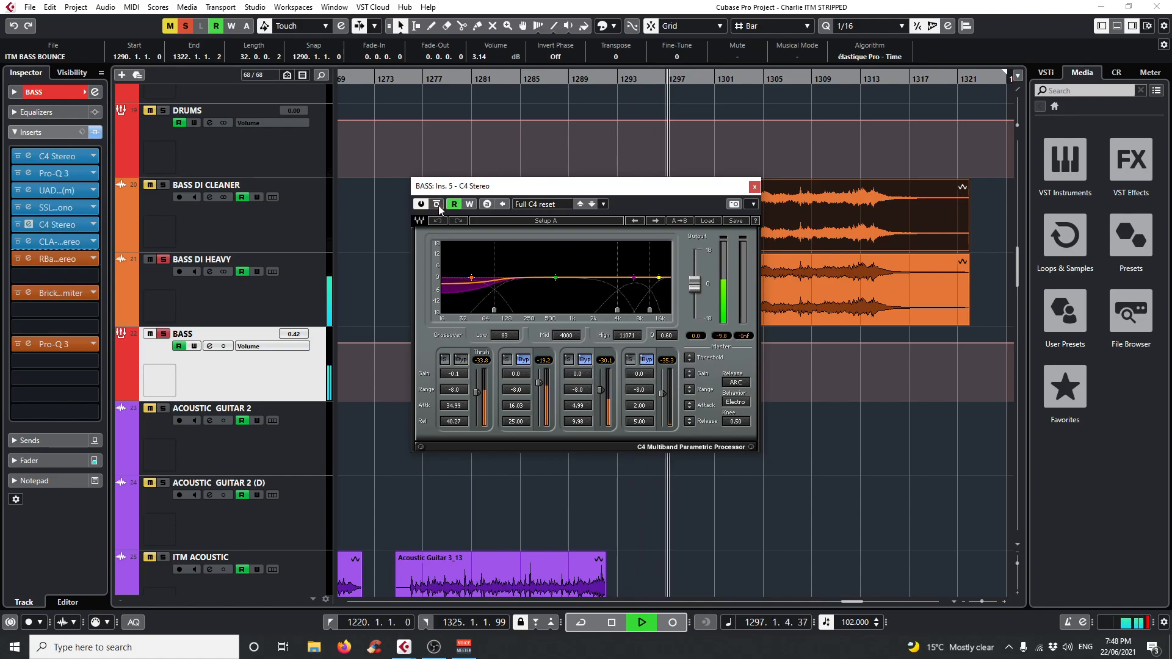
key(space)
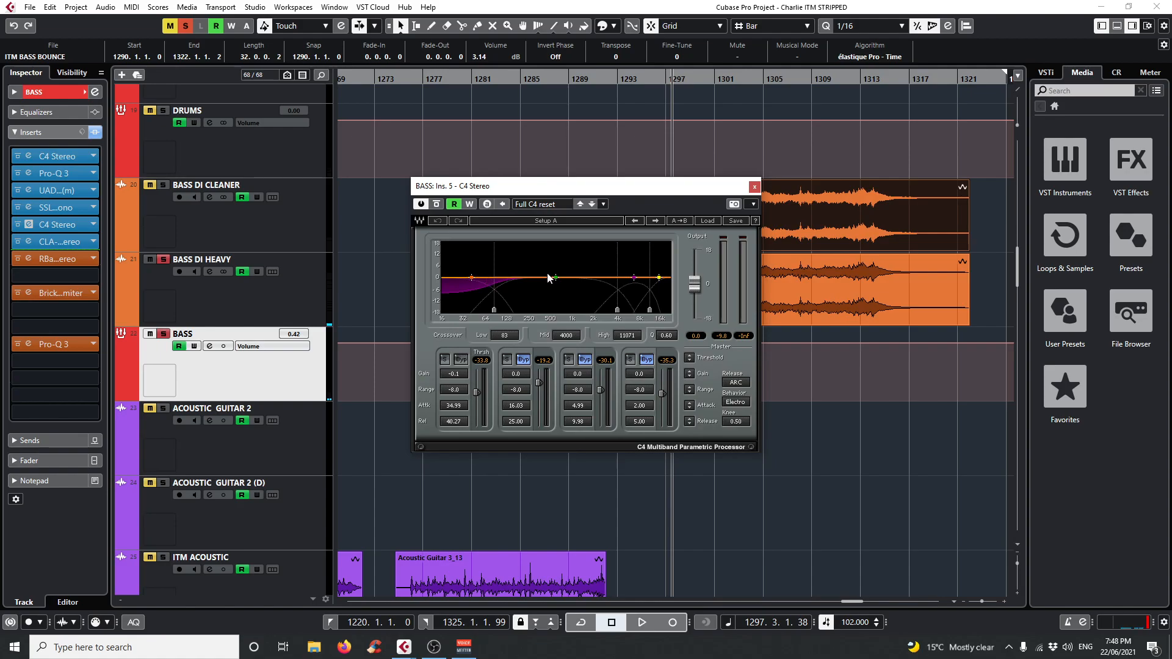
click(754, 186)
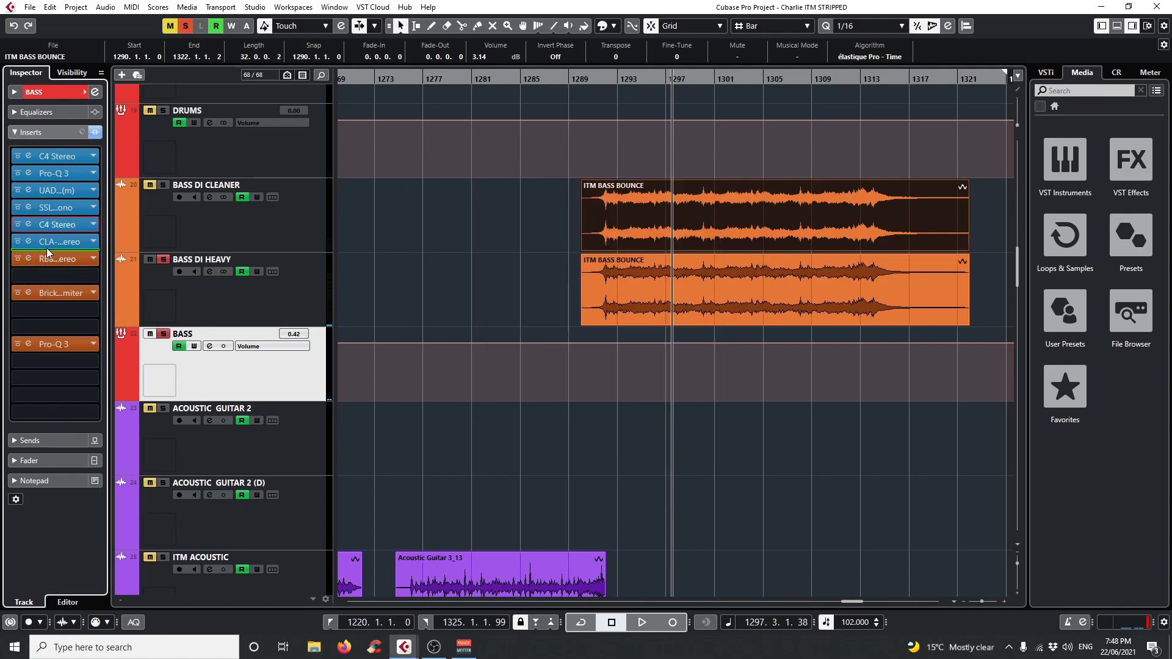
Open the BASS bus's CLA-76 Stereo compressor, play briefly to watch its gain reduction meter, and close it.
click(29, 242)
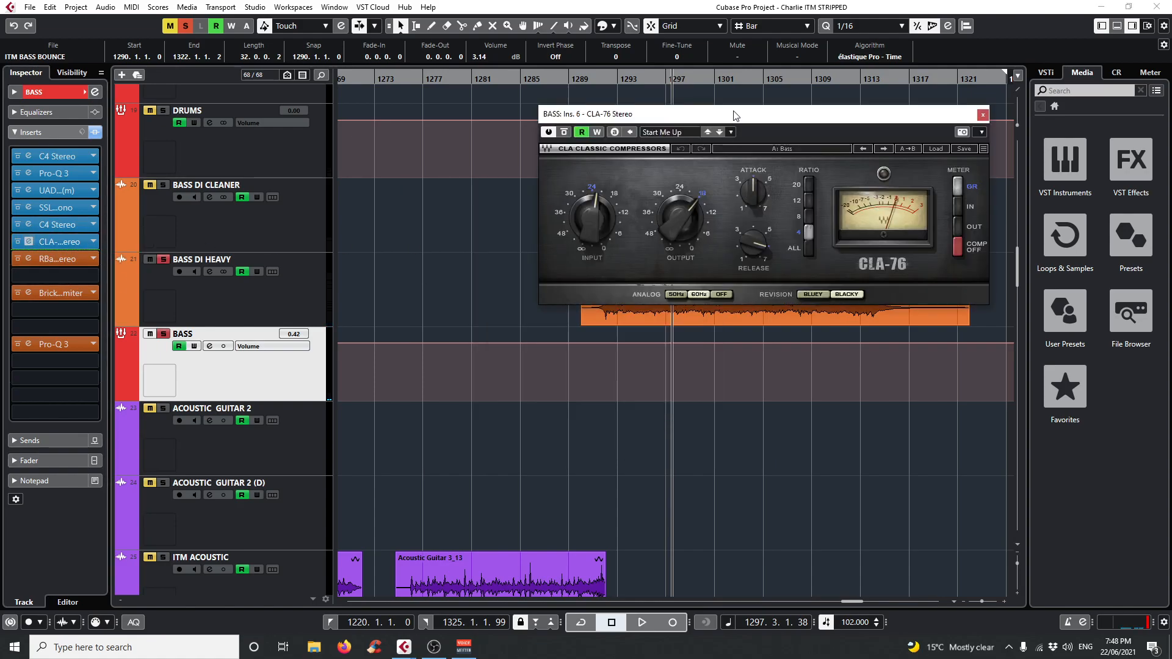
drag(706, 122, 636, 167)
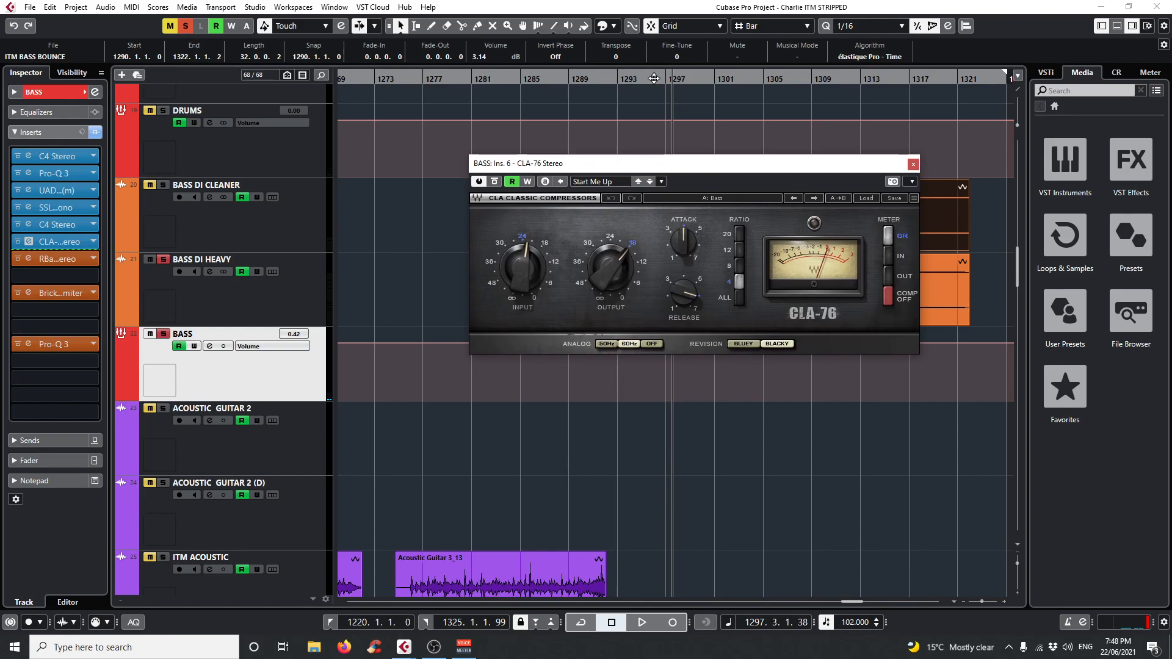
key(space)
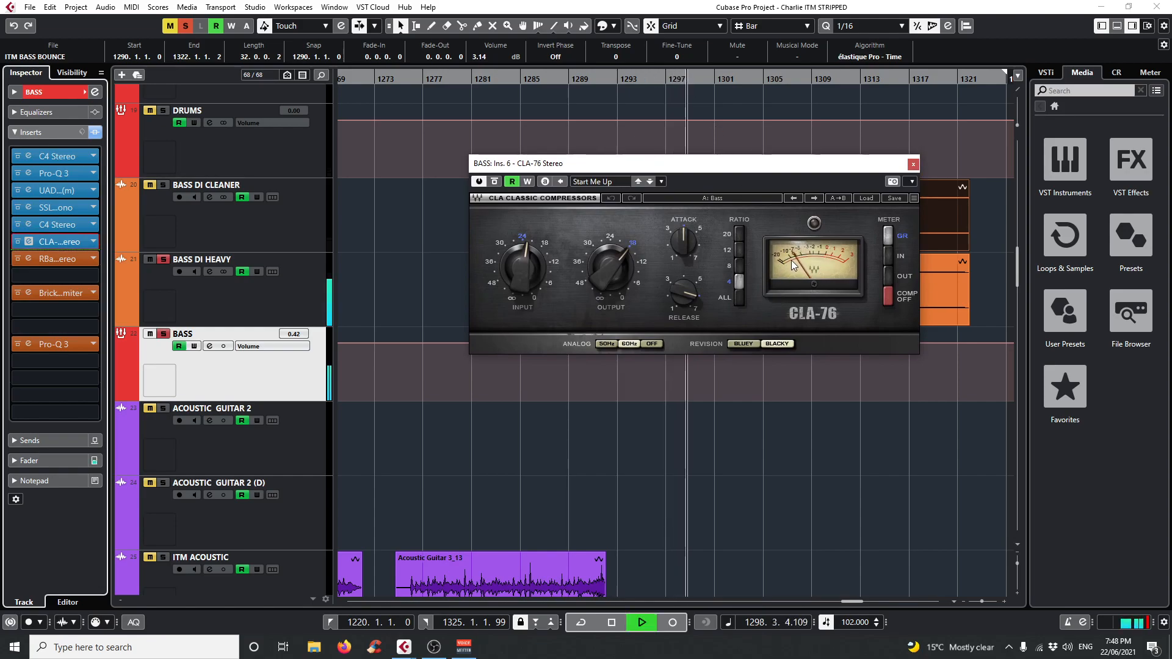
key(space)
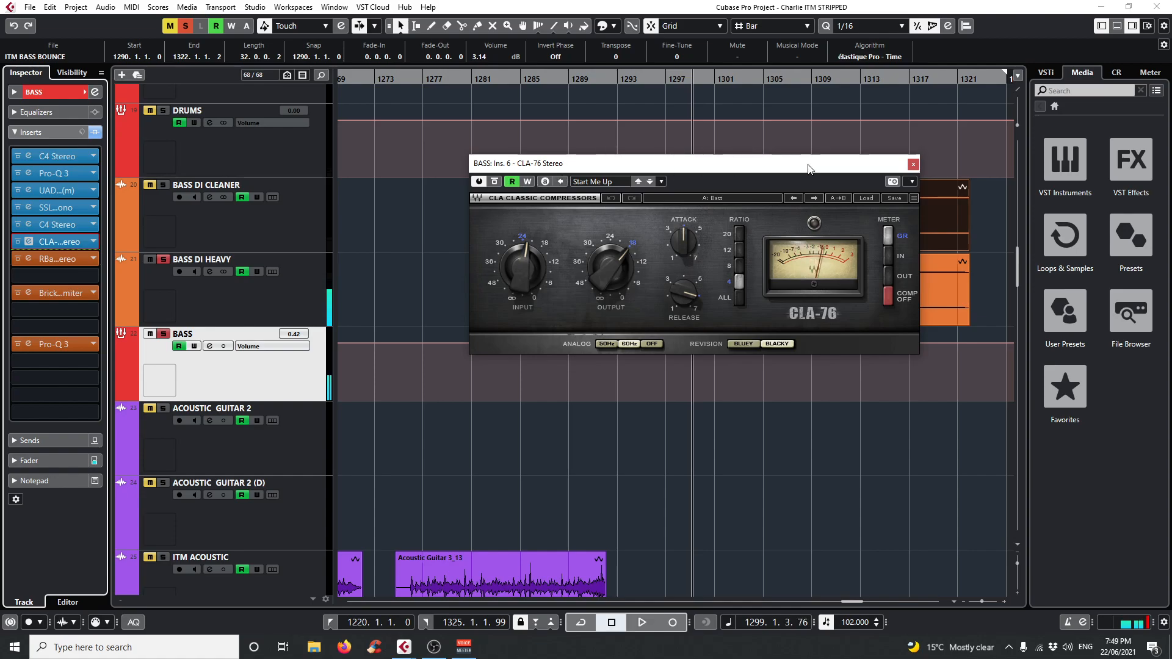
click(913, 164)
Open the BASS bus's RBass Stereo insert, play from bar 1291 and compare the soloed bass with RBass bypassed and active.
scroll(647, 302, down, 2)
scroll(647, 303, up, 2)
click(596, 76)
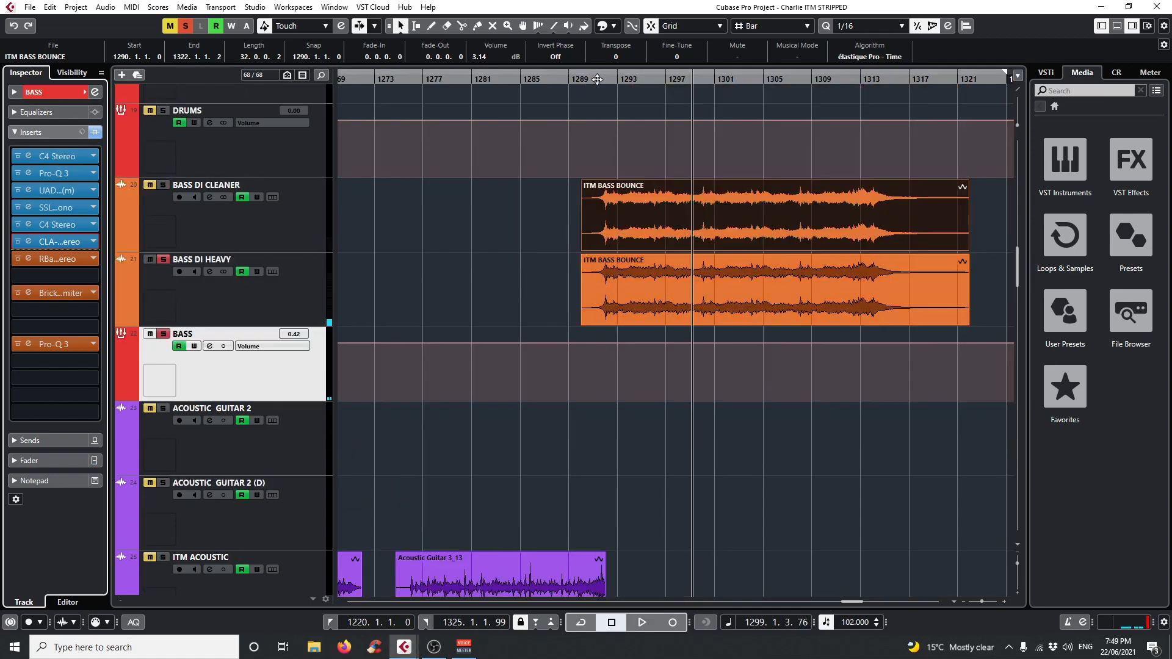
click(27, 256)
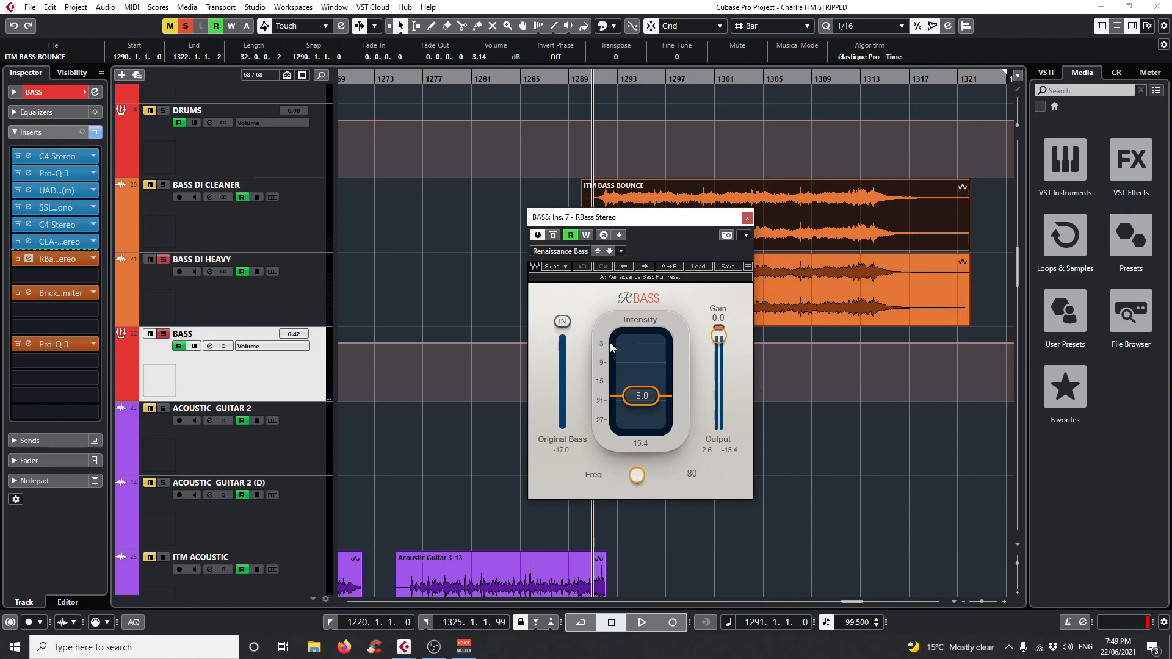
drag(563, 223, 370, 195)
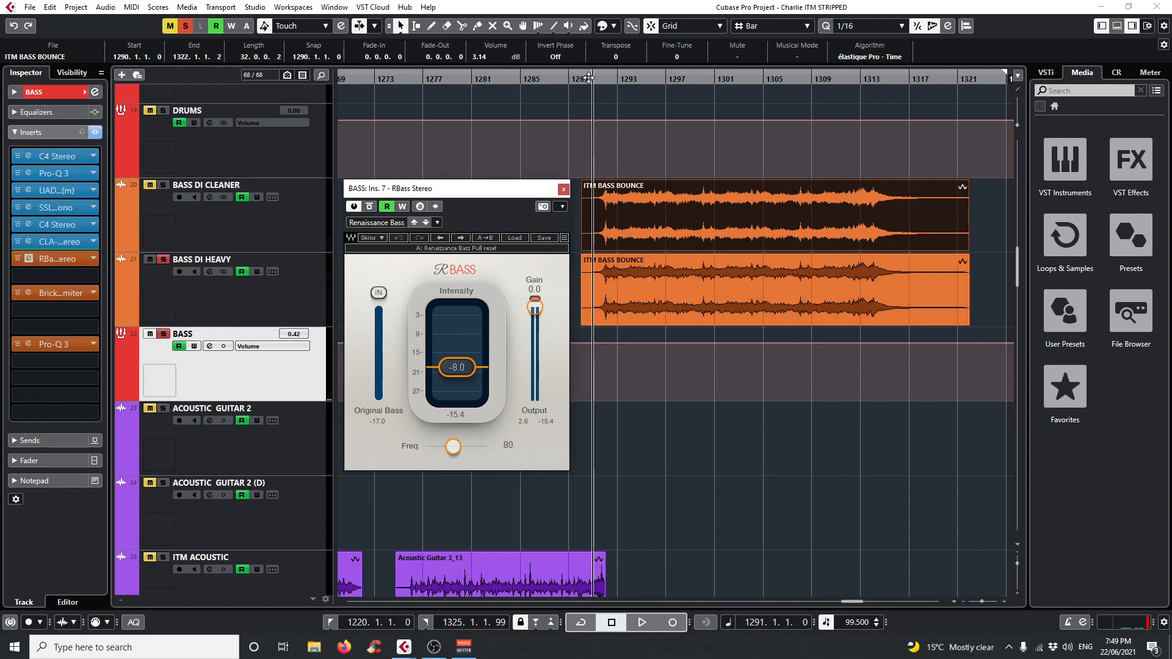
mouse_move(599, 79)
mouse_down()
mouse_move(584, 84)
mouse_move(592, 97)
mouse_up()
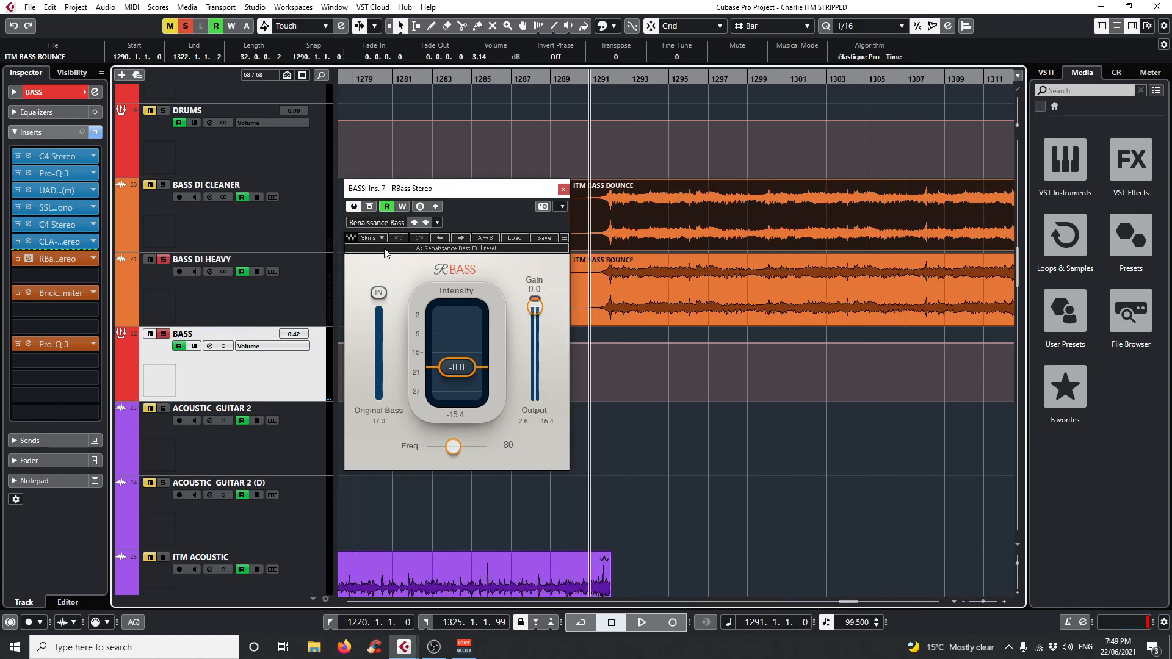
key(space)
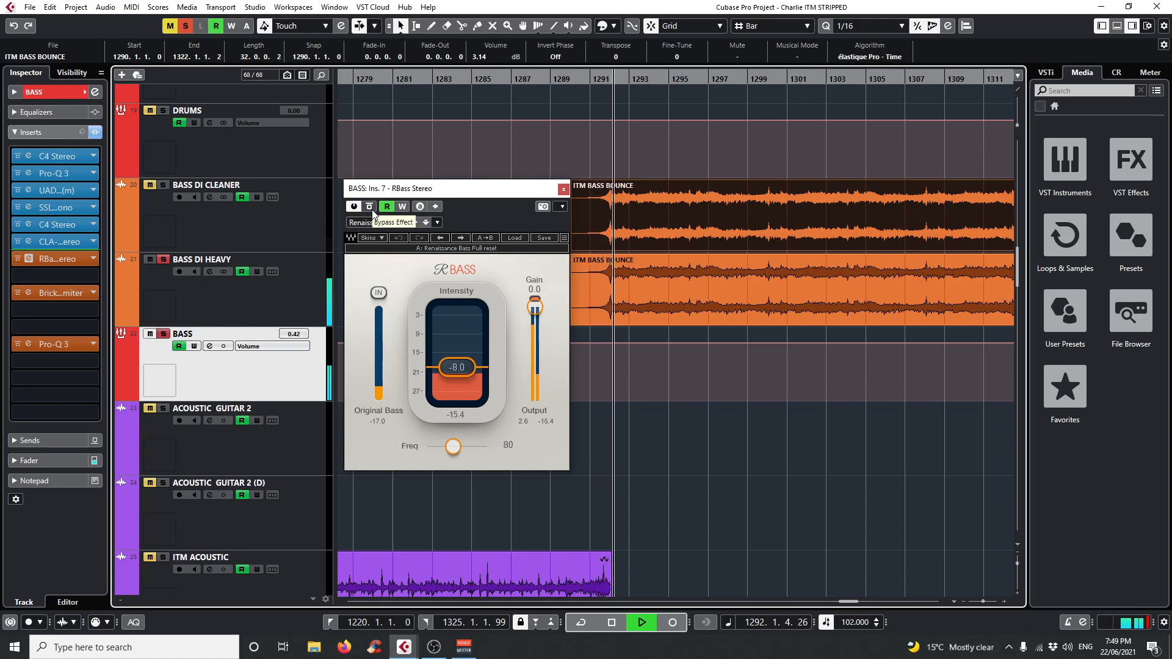
click(372, 208)
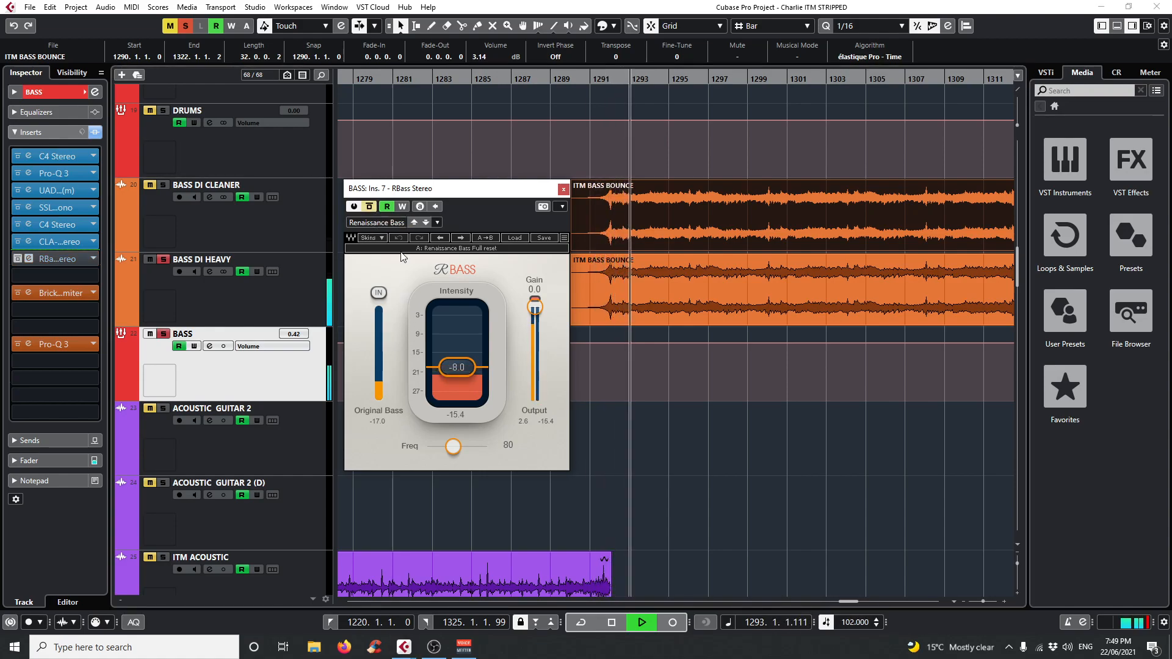
click(370, 206)
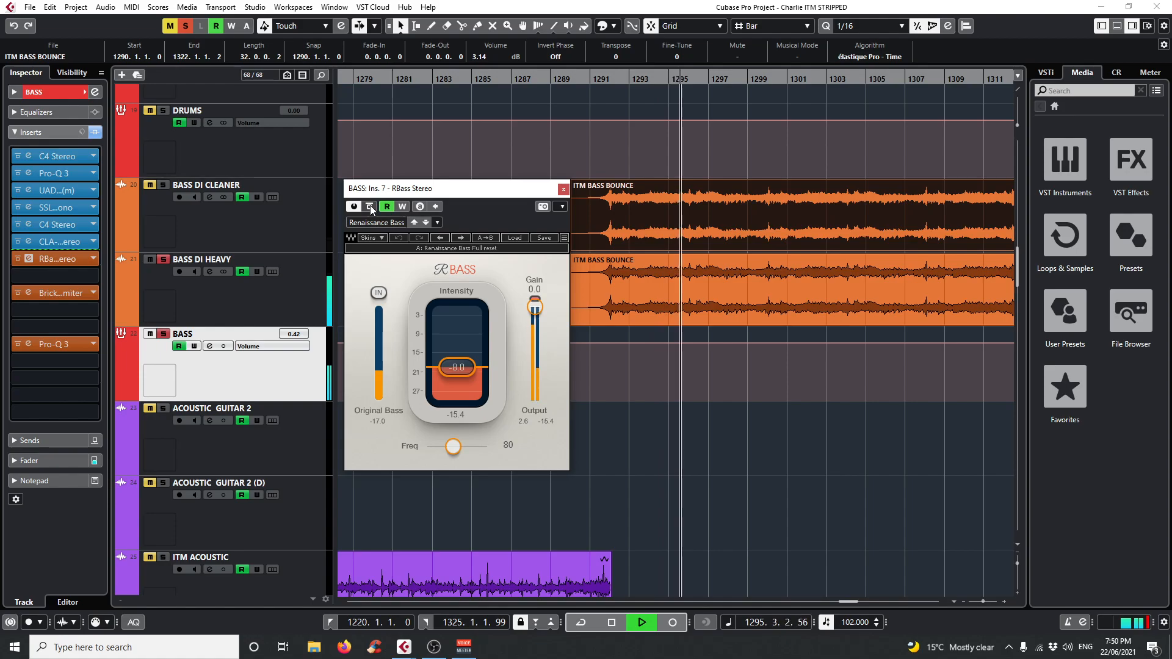
click(370, 206)
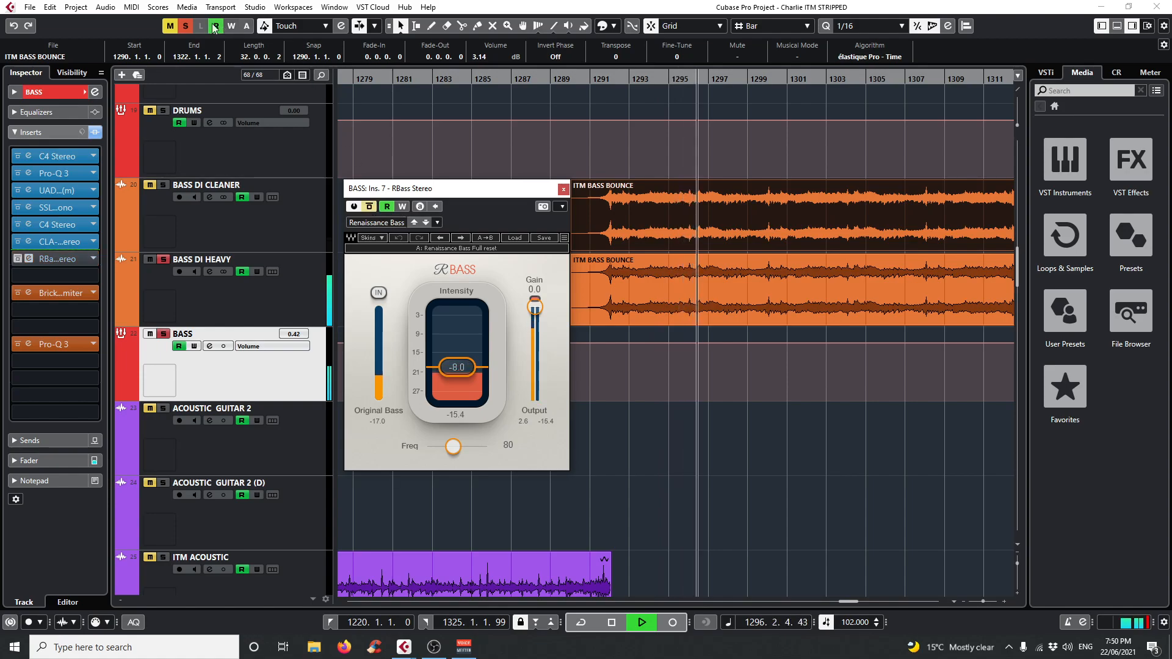
Clear all solos, compare RBass bypassed and active in the full mix, and stop playback.
click(185, 26)
click(372, 210)
click(372, 210)
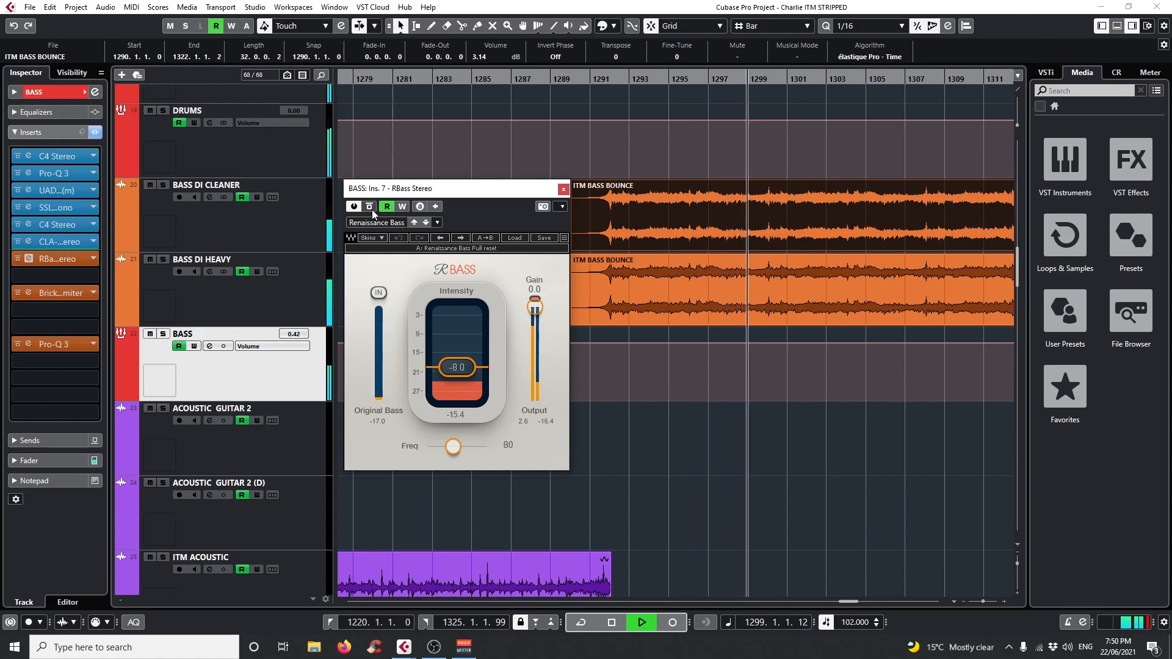
click(372, 210)
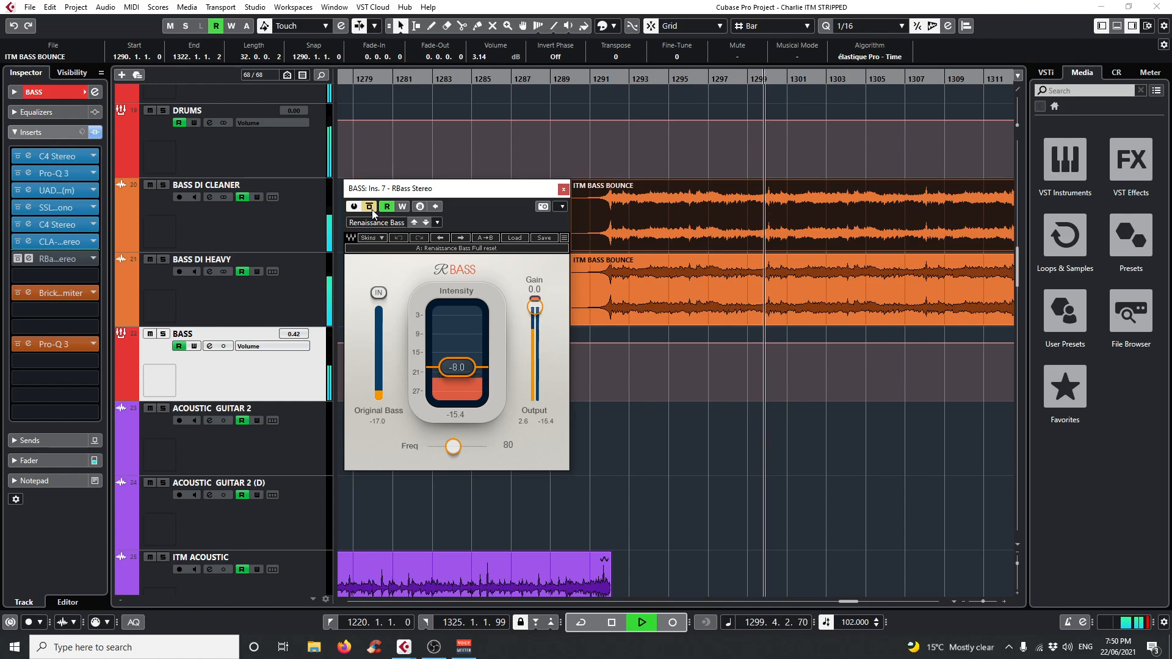
key(space)
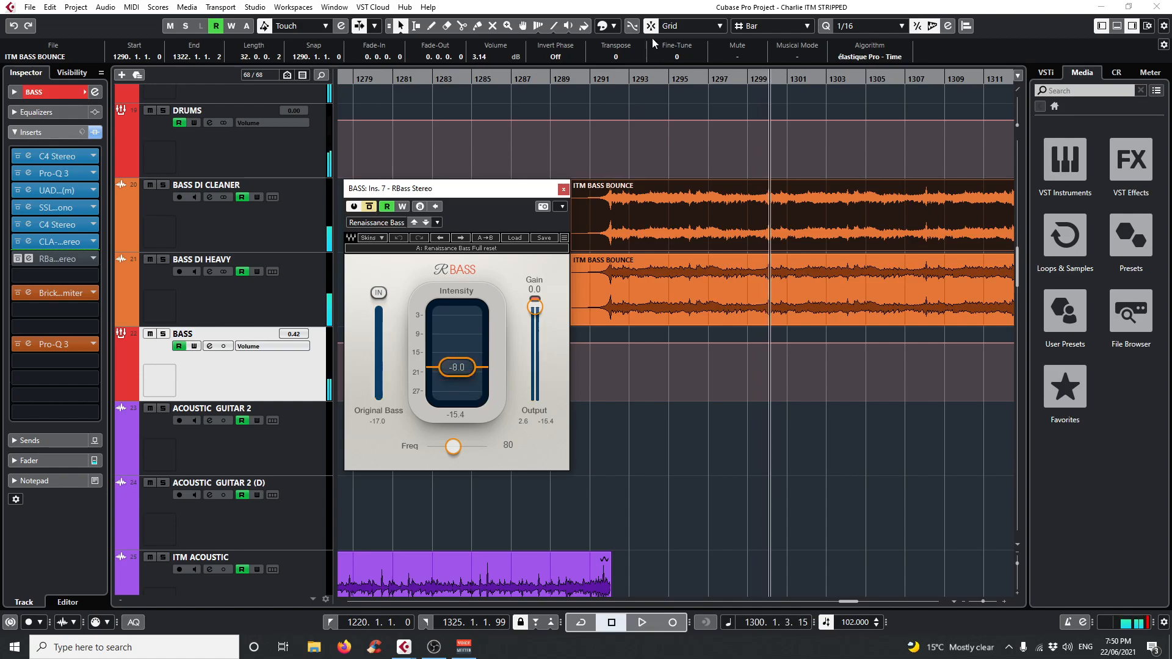
Play the full mix from bar 1292 with RBass re-enabled at Intensity 24.0, comparing it against bypass.
click(601, 90)
key(space)
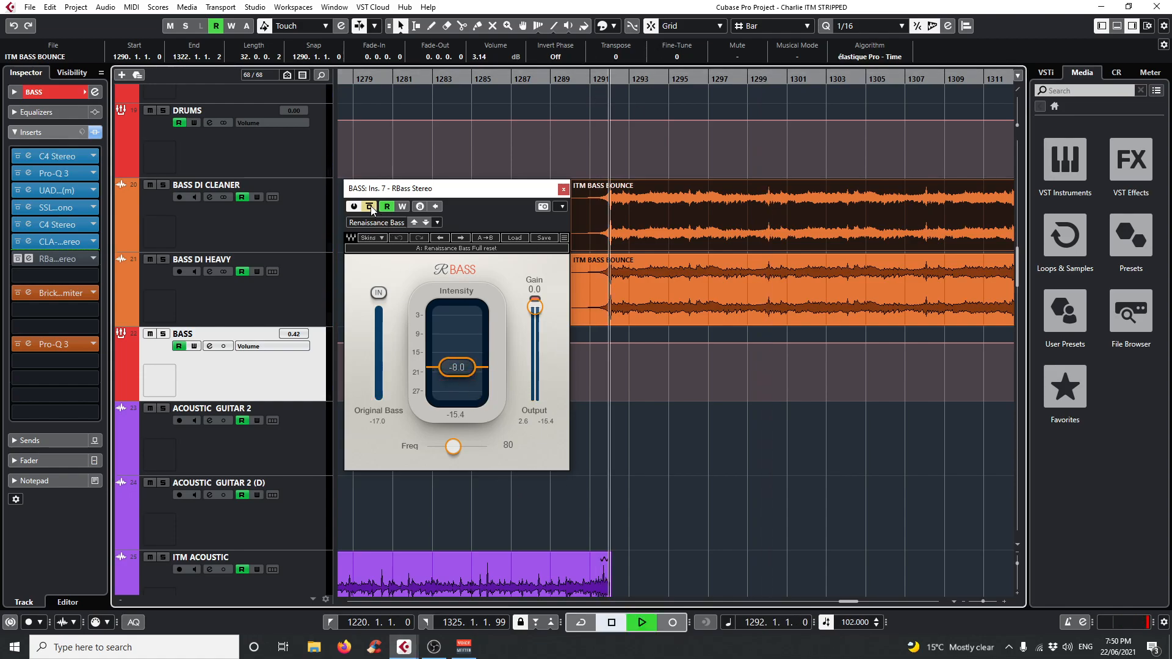
click(369, 206)
drag(457, 367, 453, 309)
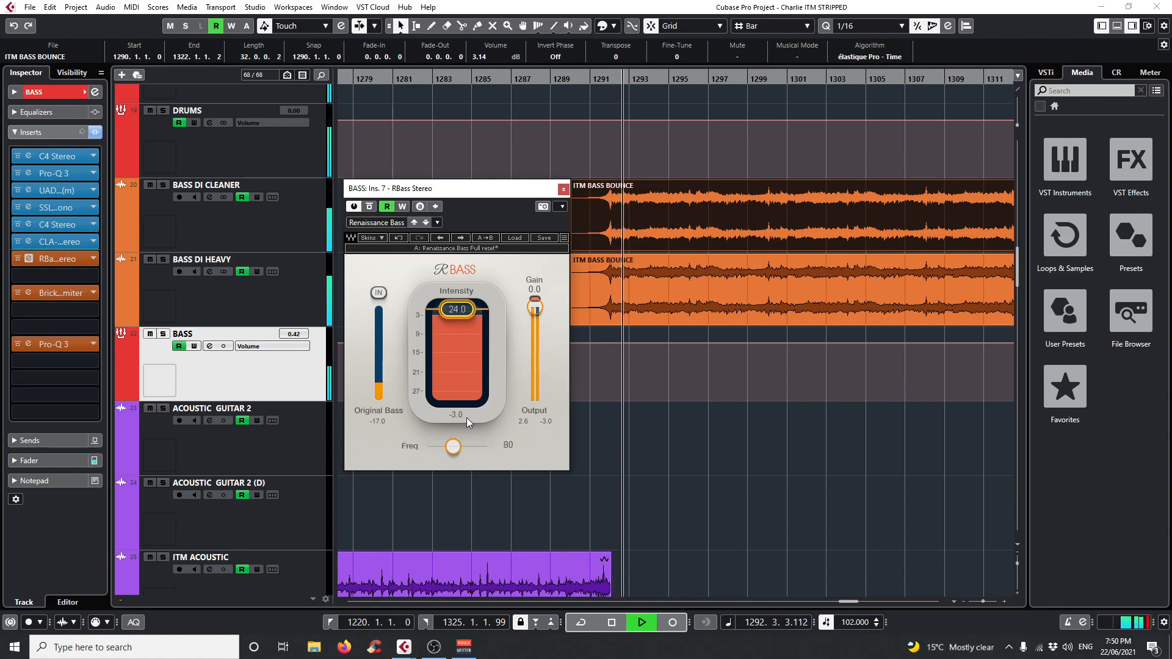
click(370, 207)
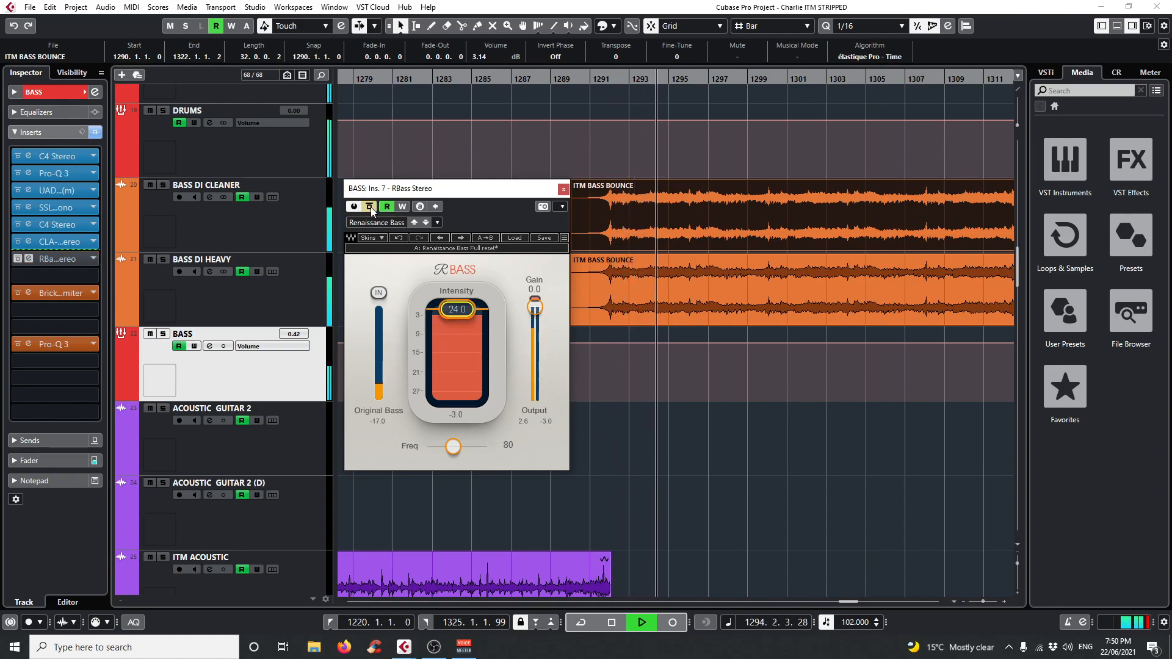
click(371, 207)
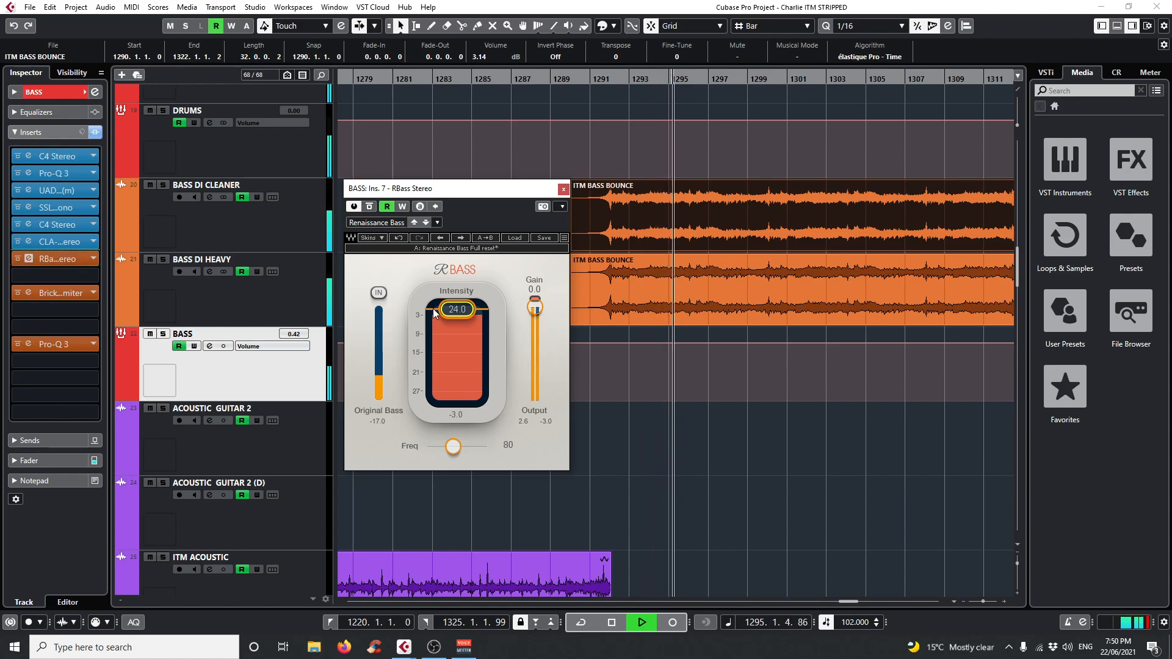
click(370, 206)
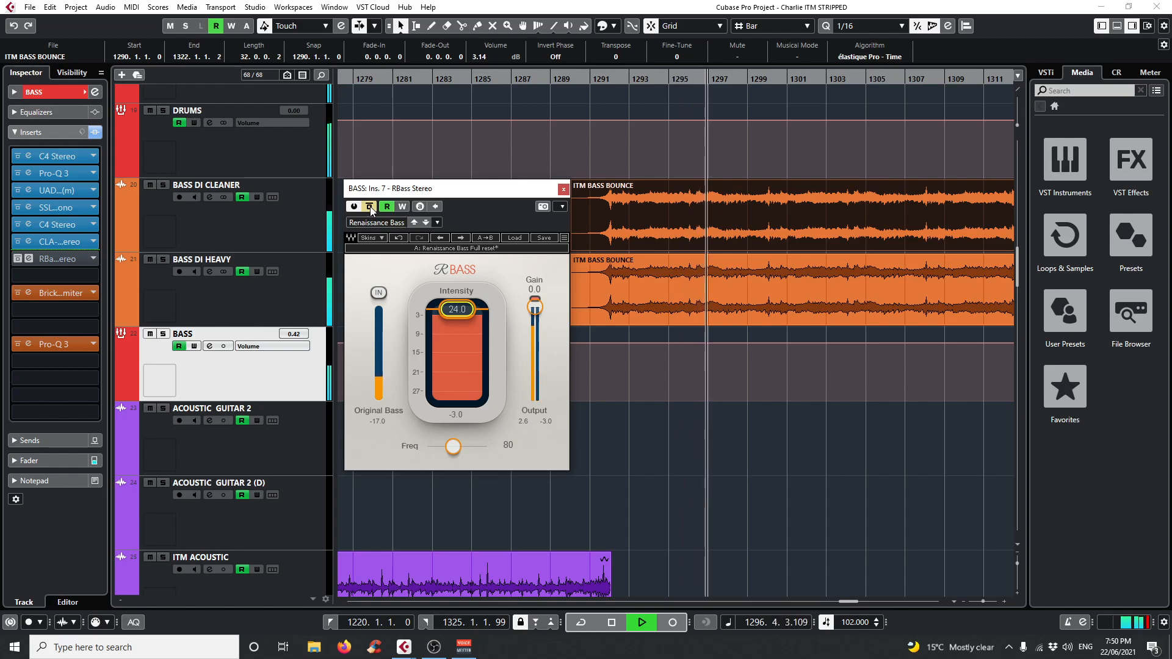
click(371, 207)
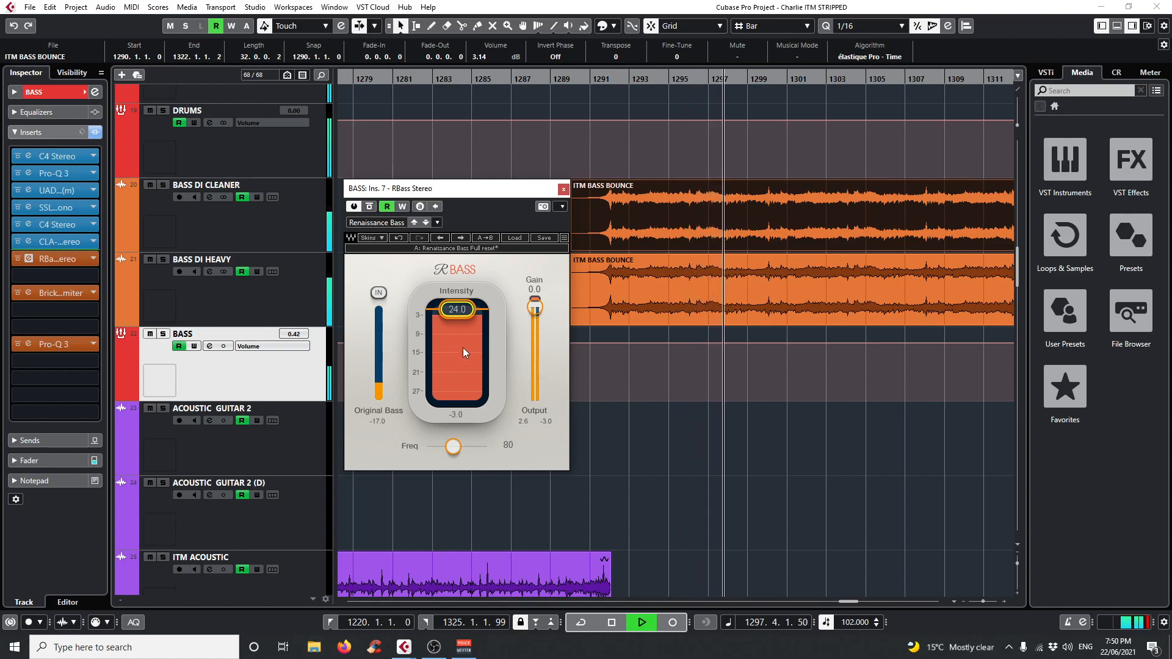
Set the RBass Intensity to about -5.4, stop playback and close the plug-in.
drag(463, 313, 458, 364)
key(space)
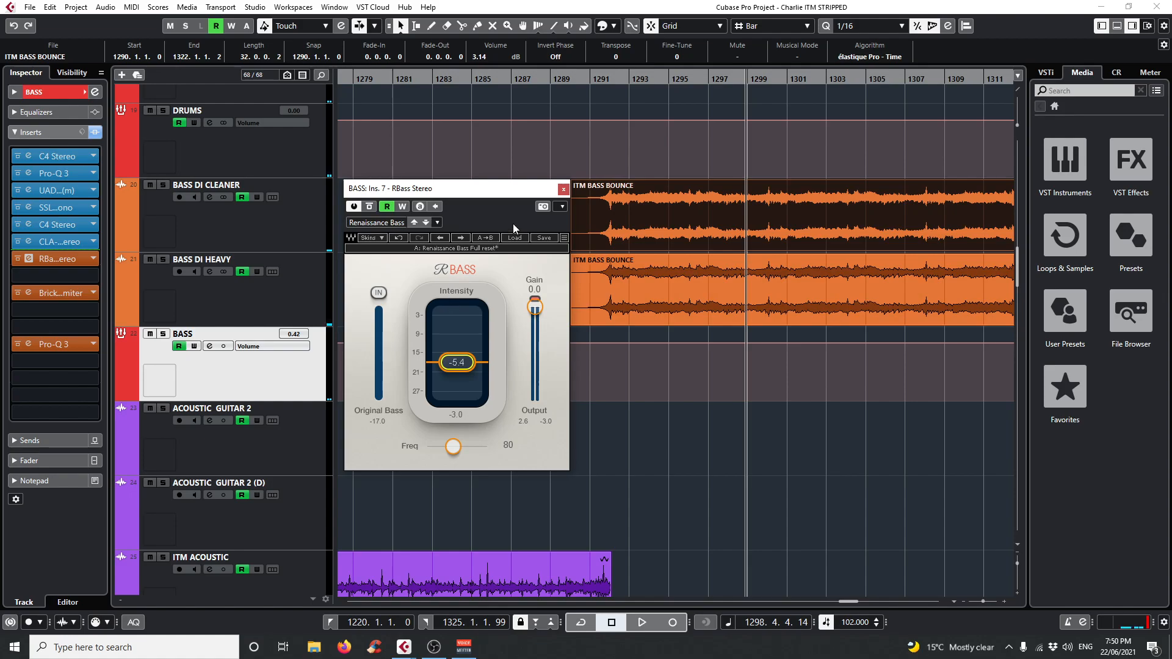
click(563, 190)
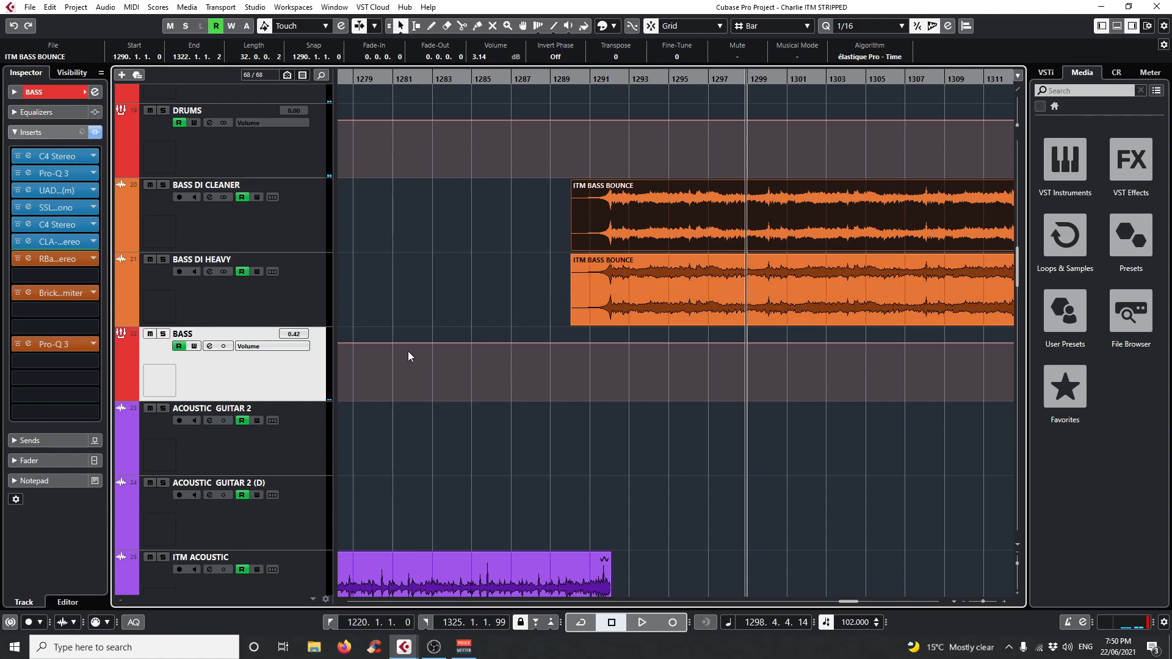
Solo the GLOCK VOCAL PRINT track and play it from about bar 1299.
scroll(730, 438, down, 15)
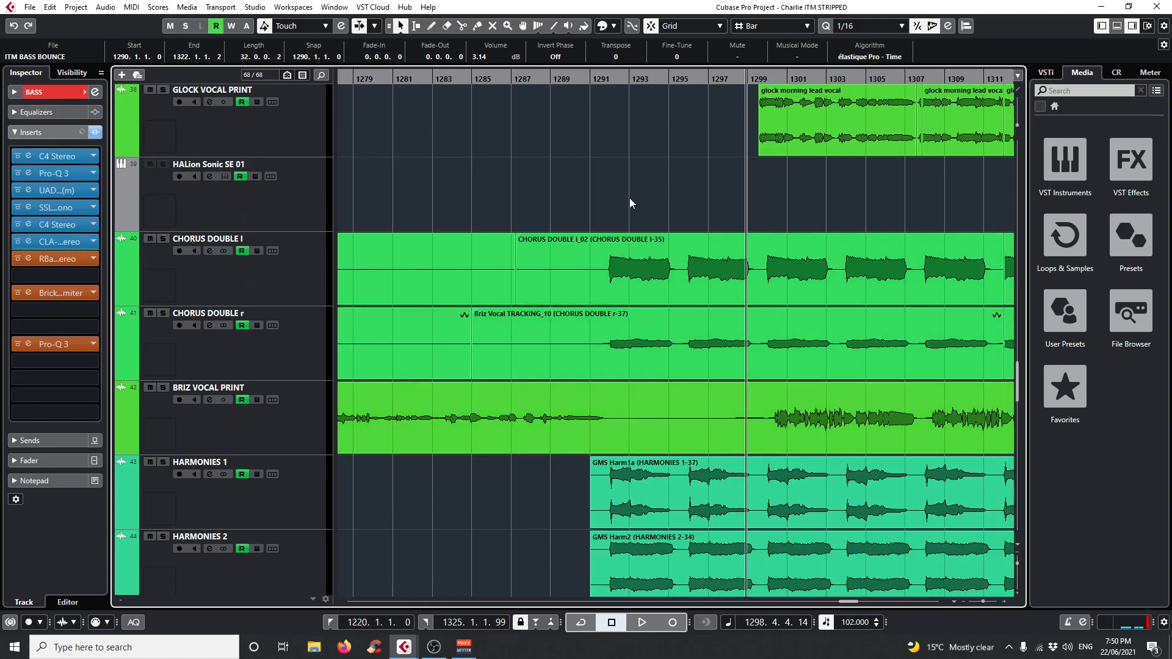
drag(623, 80, 760, 82)
scroll(732, 373, up, 3)
key(space)
click(163, 295)
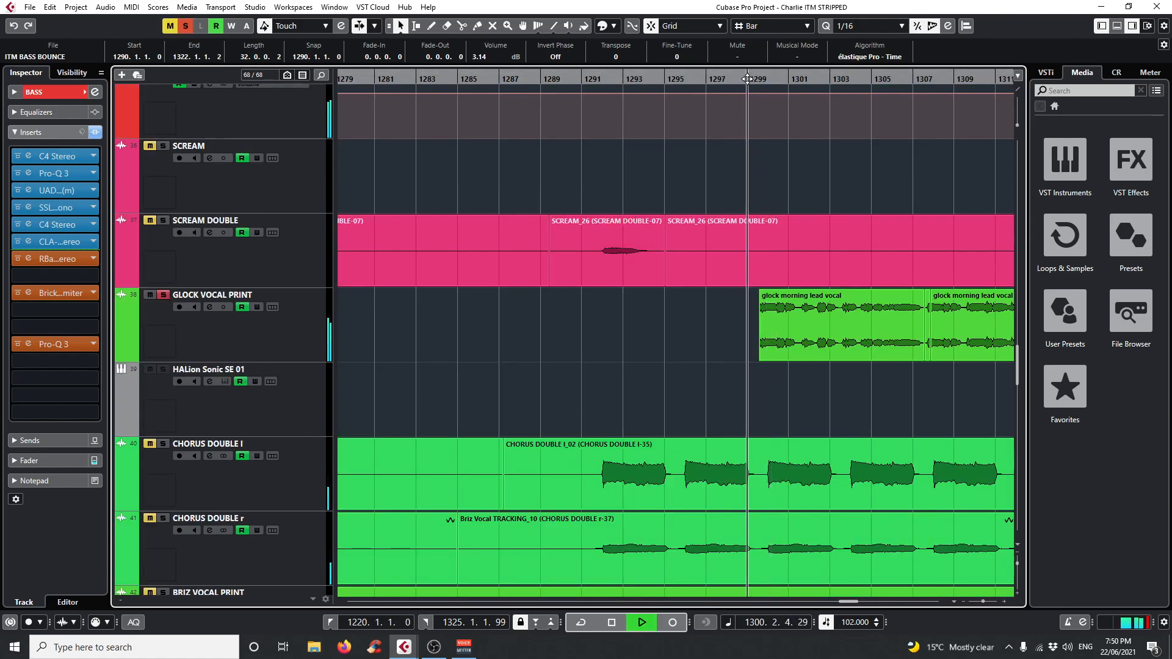
drag(749, 79, 754, 184)
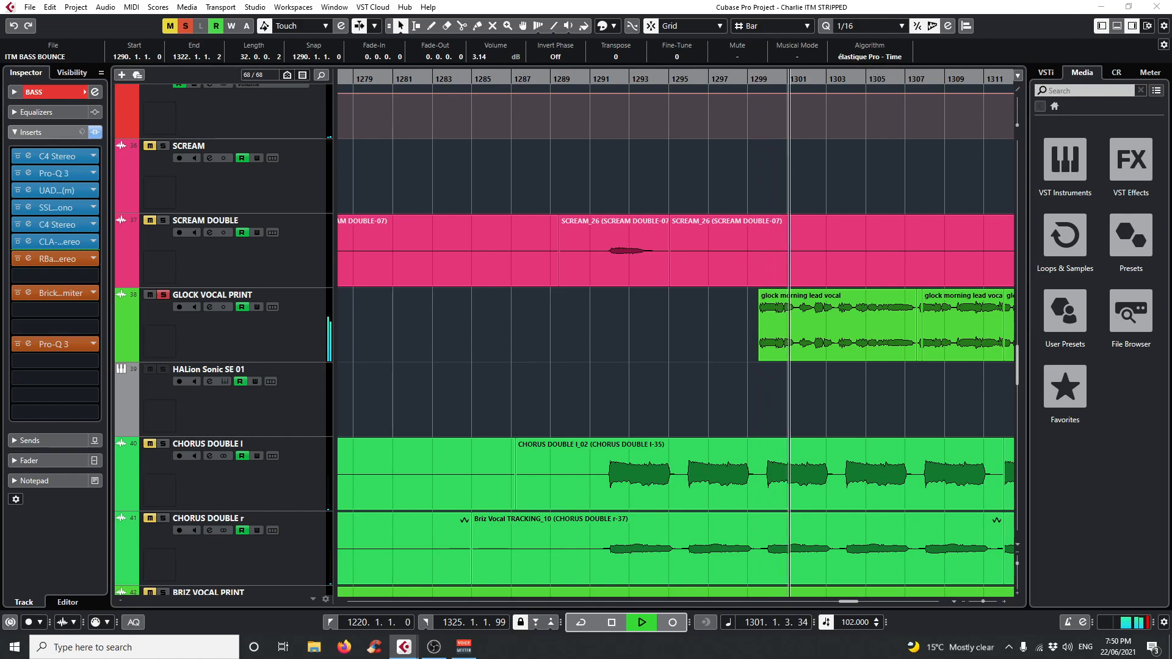
Solo the chorus doubles, BRIZ VOCAL PRINT and harmony tracks during playback to hear the vocals together.
scroll(844, 366, down, 1)
click(962, 347)
scroll(961, 358, down, 4)
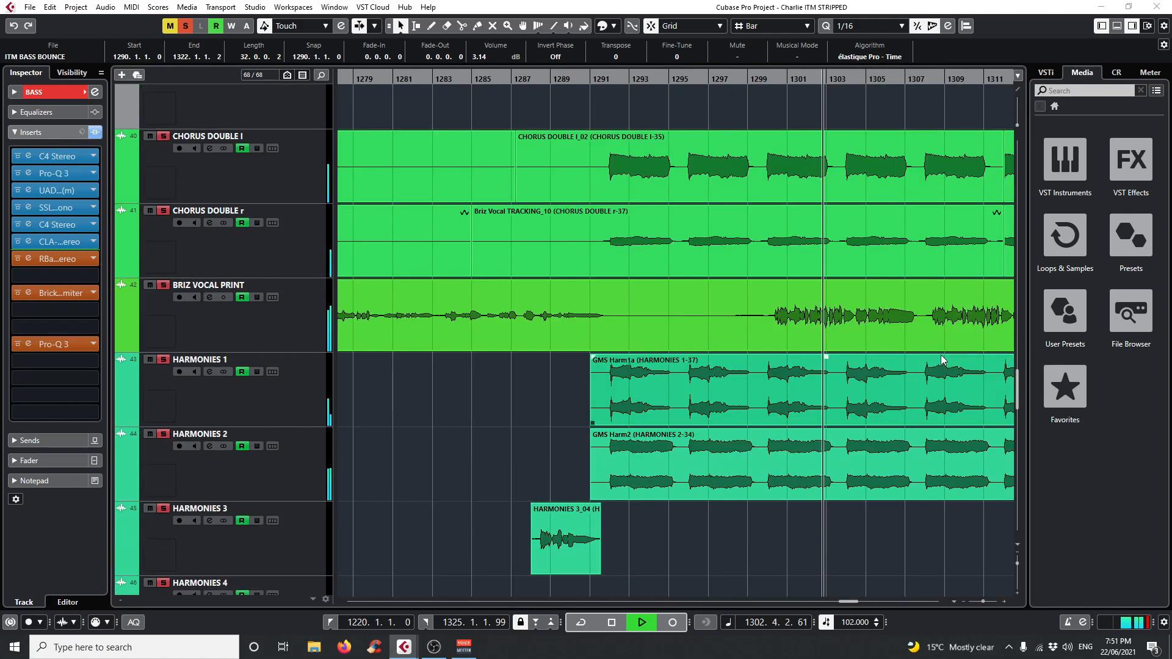
Look over the vocal tracks from SCREAM DOUBLE down to HARMONIES 4 during playback, then stop playback.
scroll(955, 383, down, 1)
scroll(954, 384, up, 1)
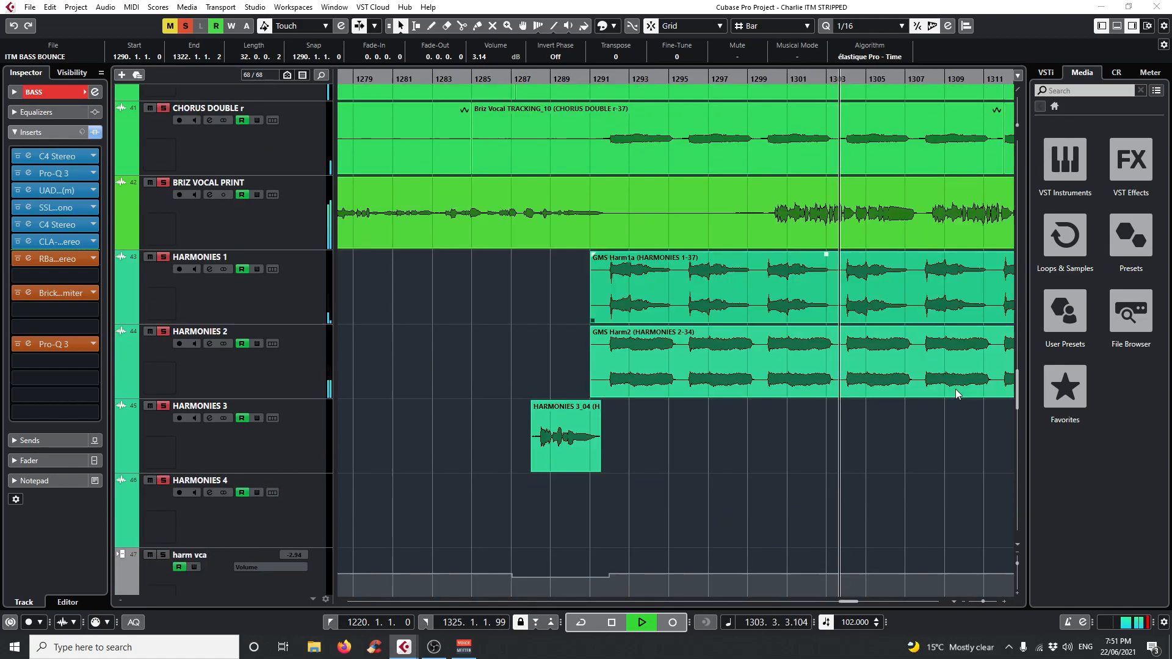
scroll(955, 388, up, 1)
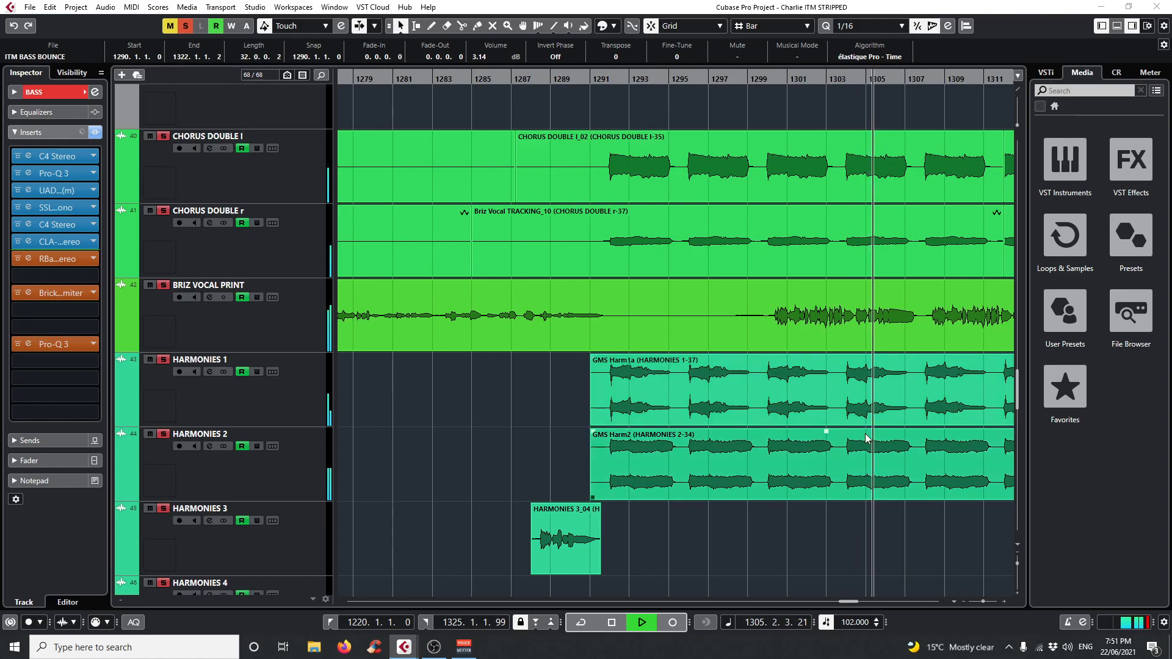
scroll(863, 446, up, 3)
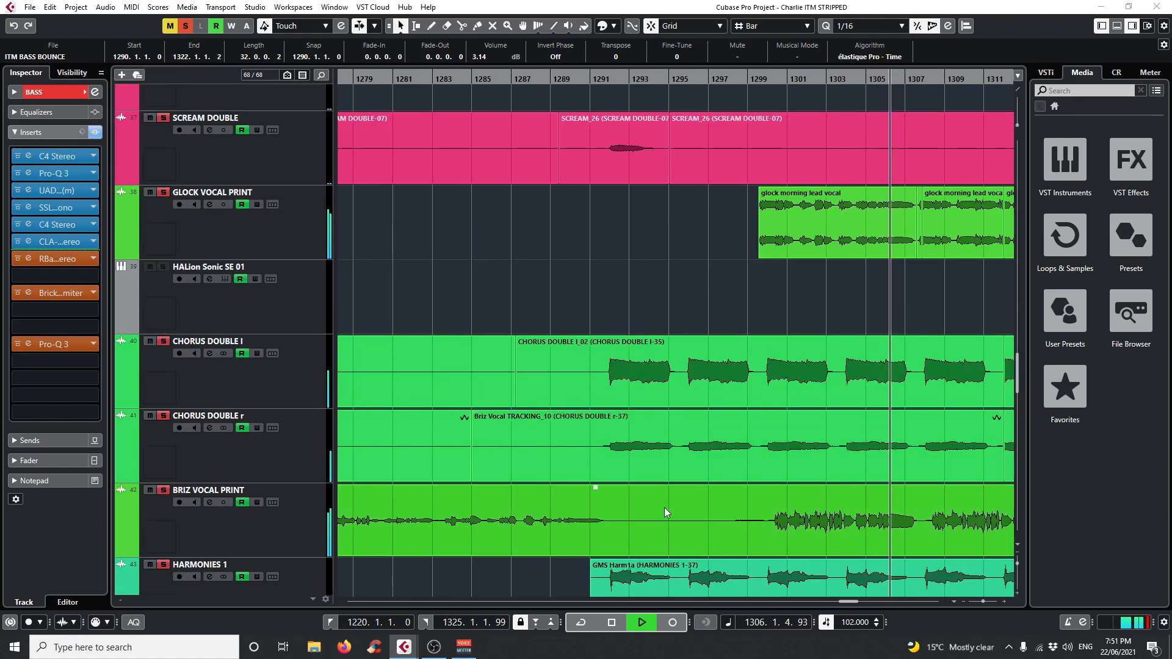
scroll(884, 491, down, 1)
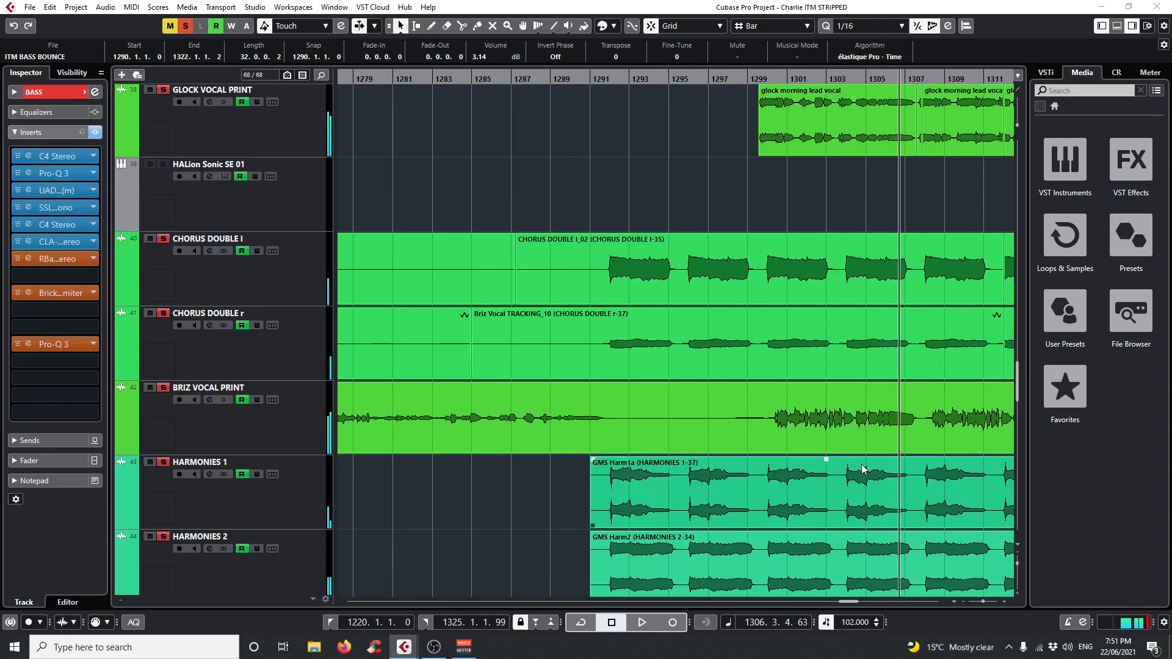
scroll(879, 305, up, 1)
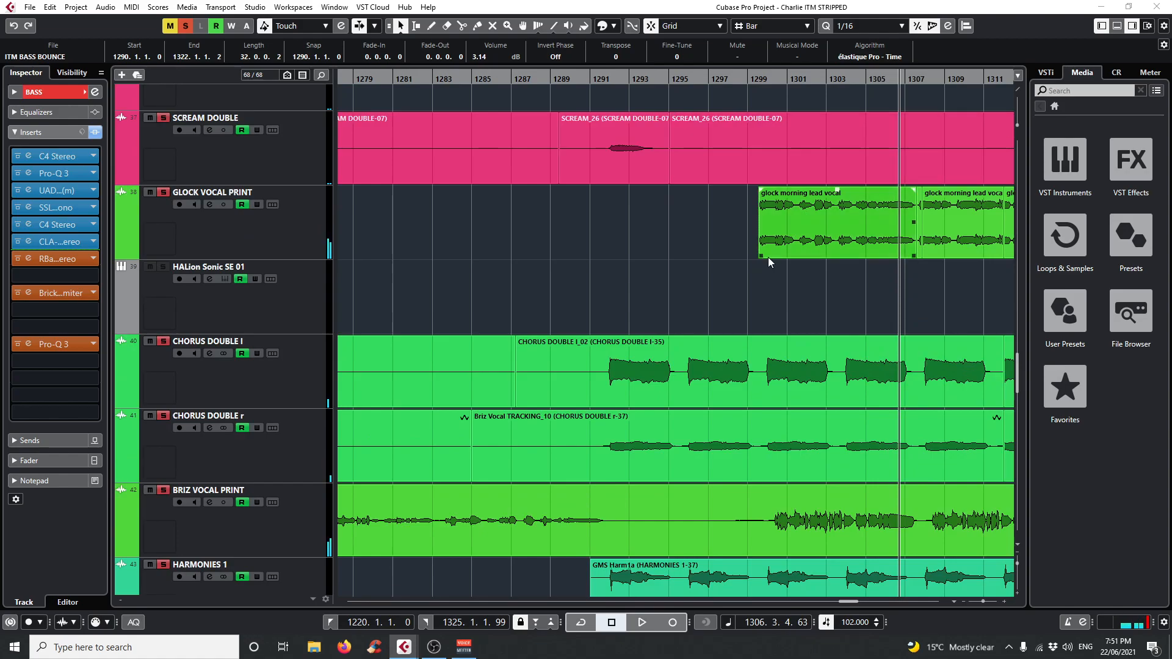
Play the soloed vocals from about bar 1228, select the BRIZ VOCAL PRINT track to show its inserts, and stop playback.
scroll(768, 257, down, 1)
drag(548, 79, 440, 119)
key(space)
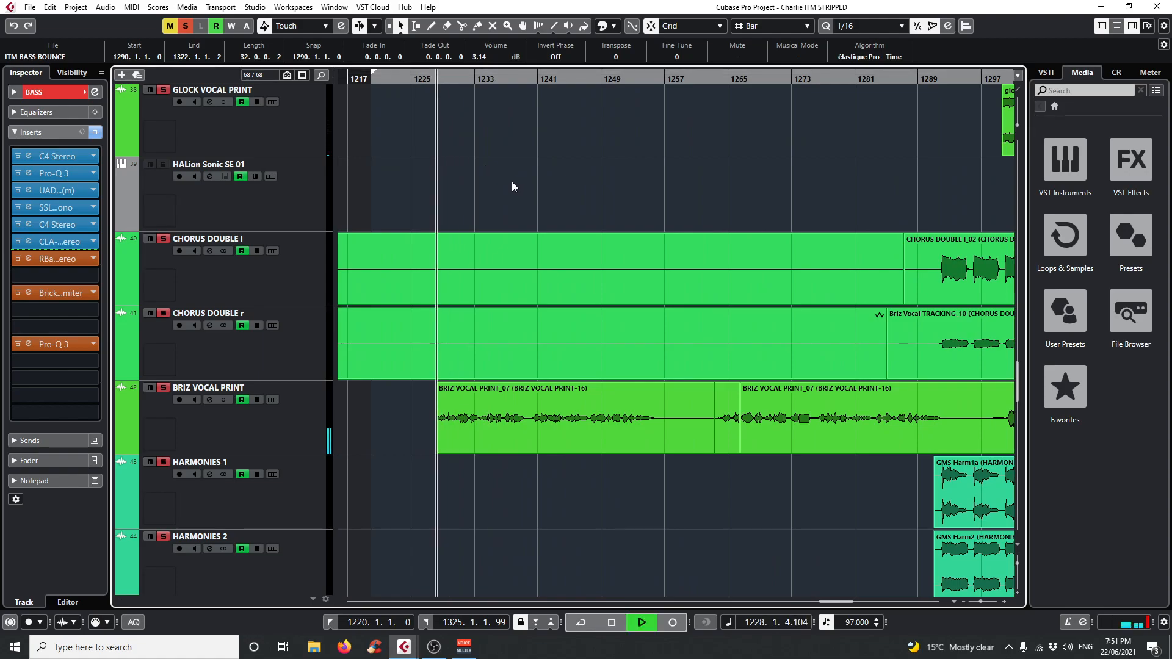
click(275, 426)
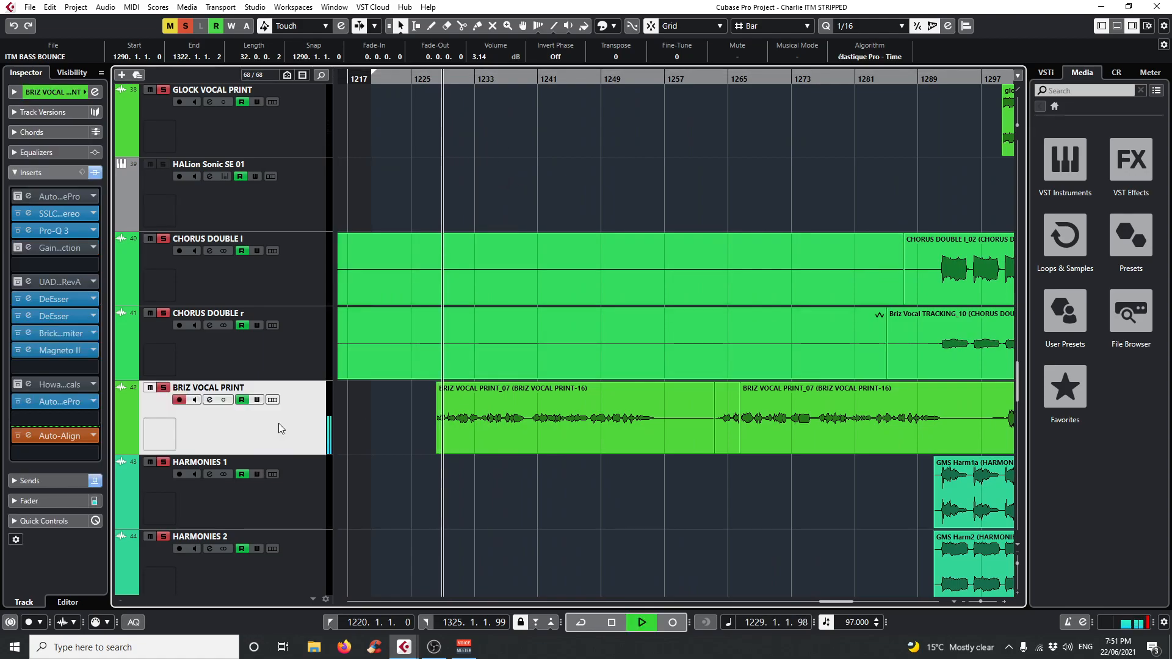
key(space)
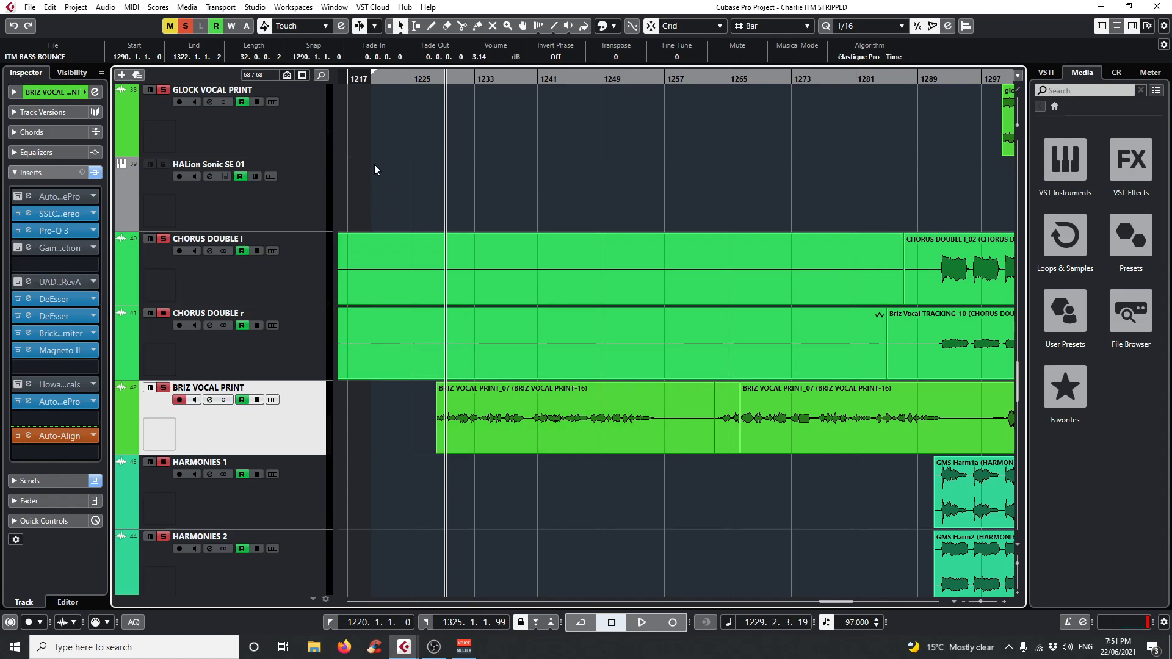
Compare which BRIZ VOCAL PRINT inserts are active at bars 1299 and 1266, opening and closing its UAD UA 1176 Rev A.
scroll(488, 269, up, 1)
scroll(487, 271, down, 1)
scroll(487, 270, up, 1)
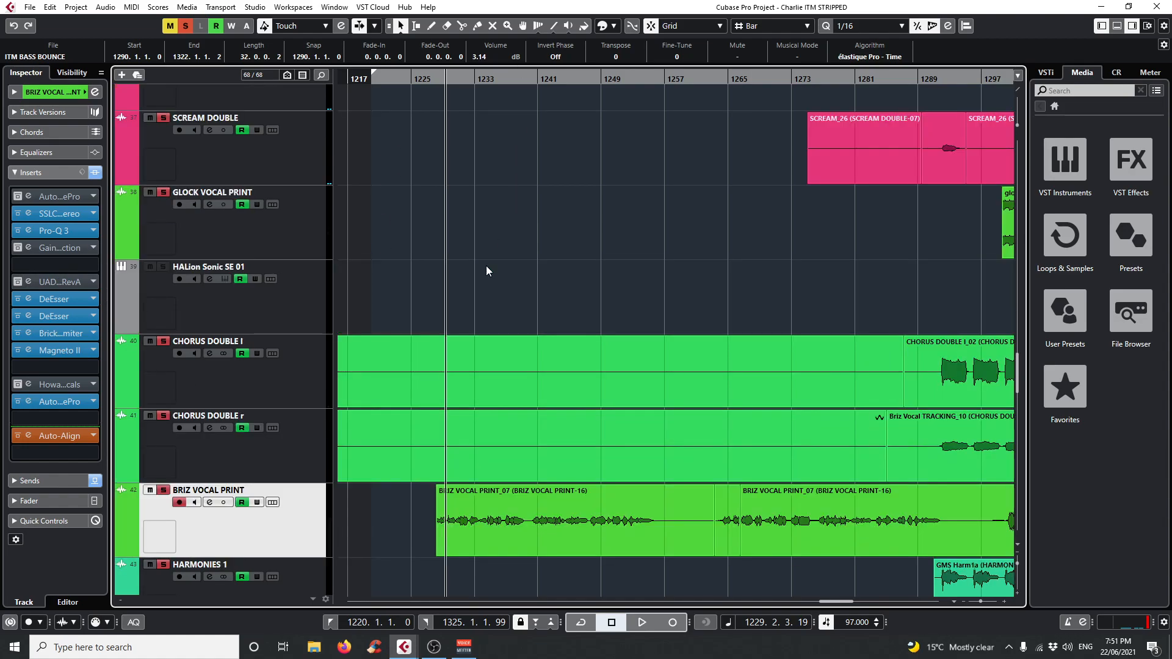
drag(744, 83, 589, 244)
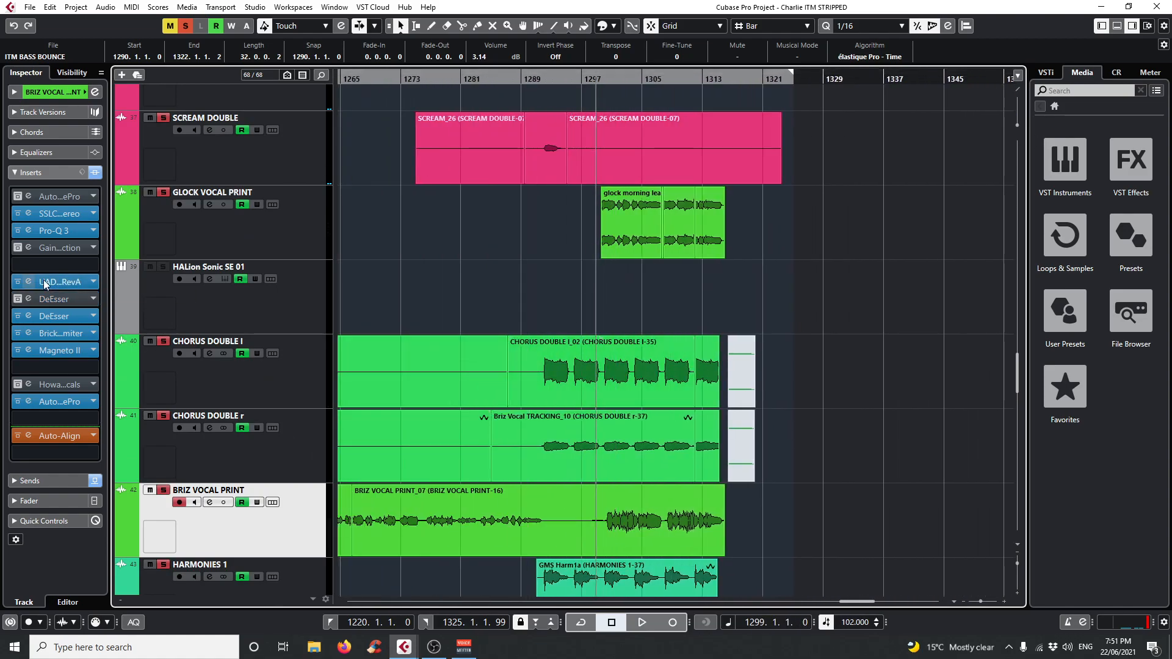
click(348, 77)
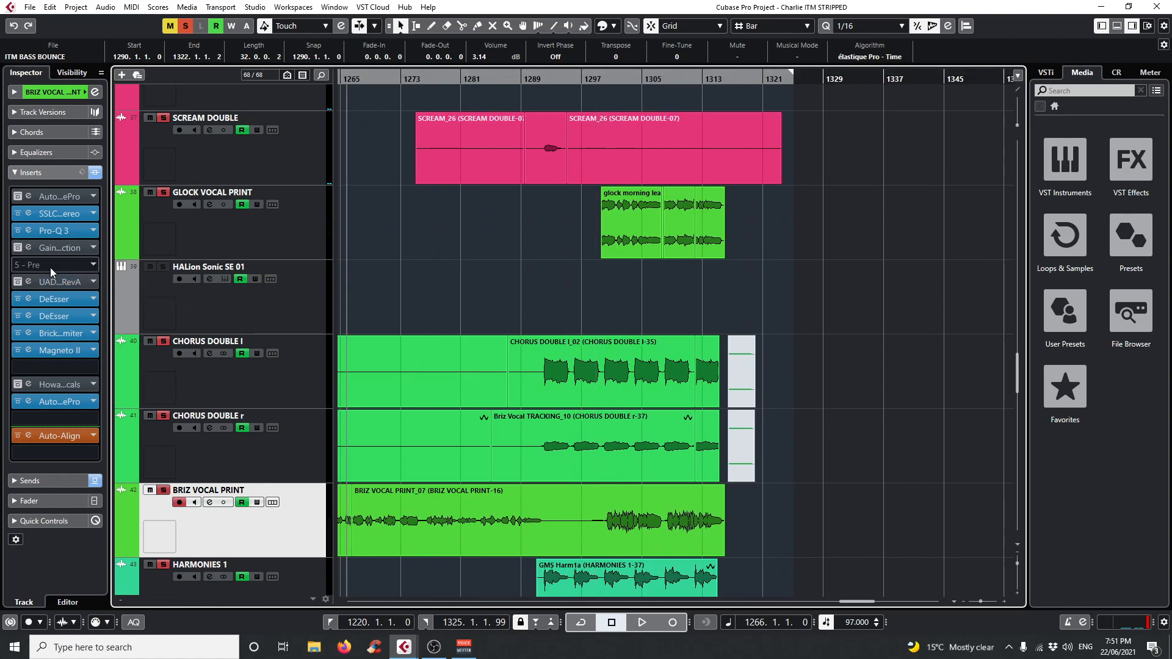
click(28, 281)
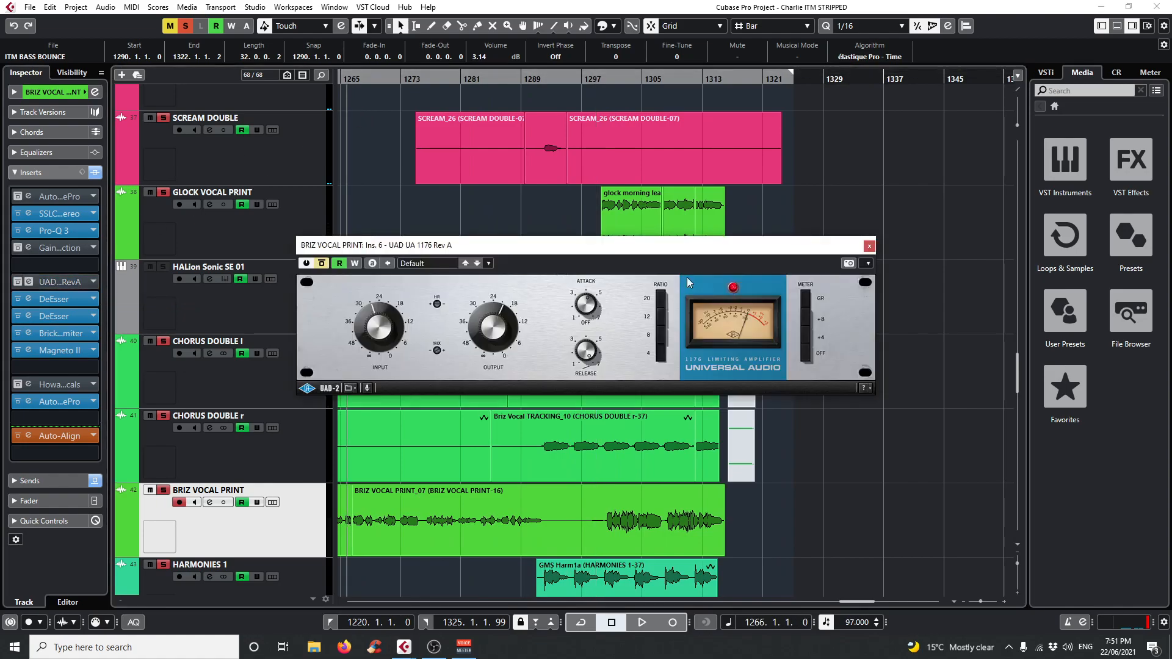
click(870, 246)
Play the soloed vocals from bar 1302 while looking over the lead, double and harmony tracks, then stop playback.
click(618, 78)
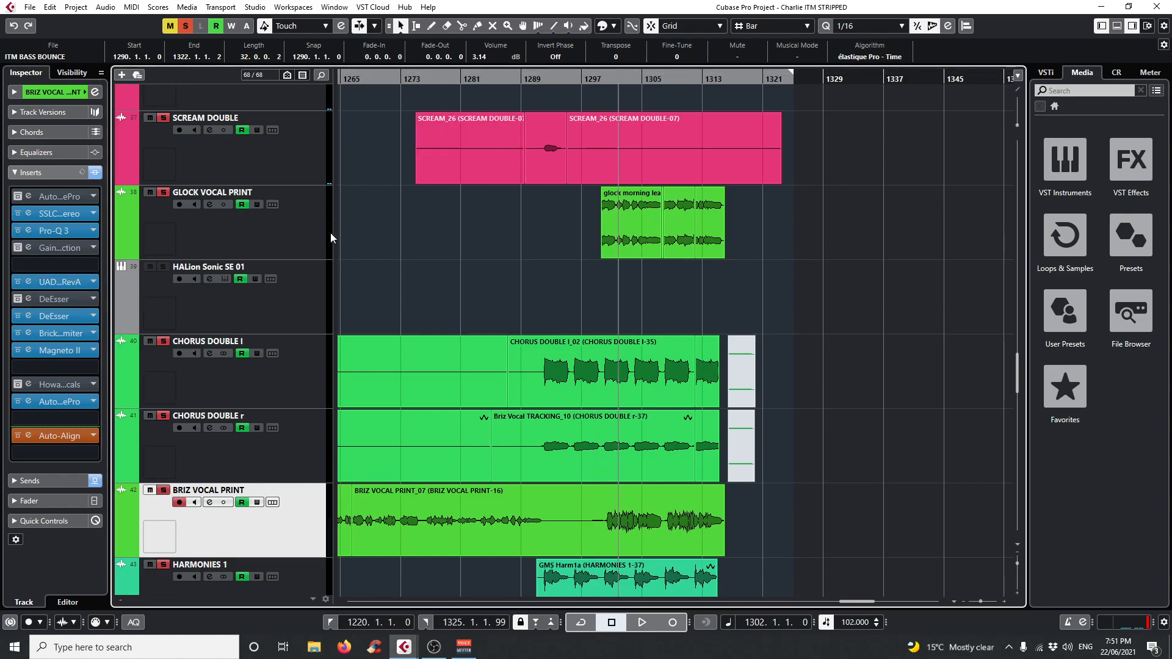
key(space)
click(657, 346)
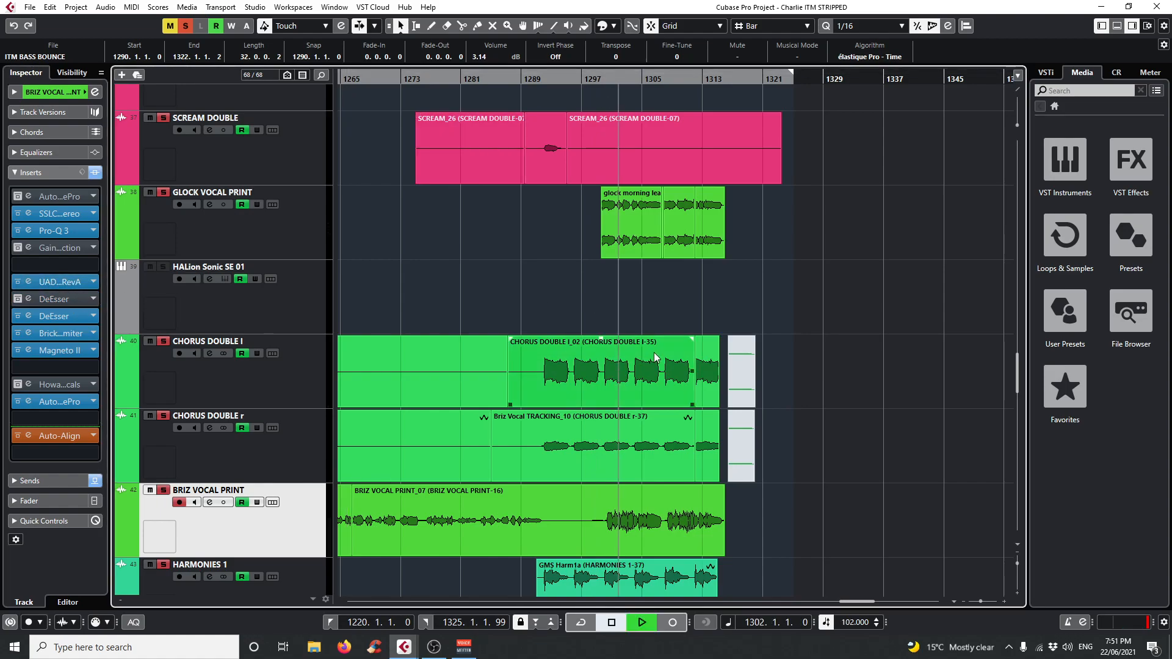
click(595, 324)
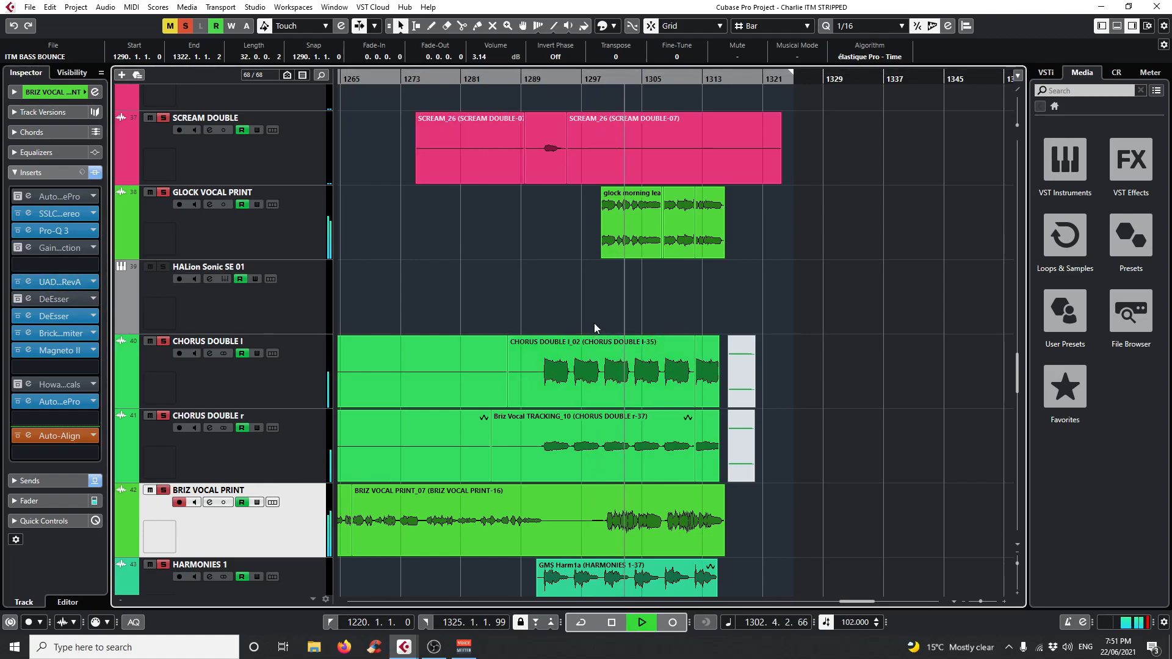
scroll(518, 445, down, 2)
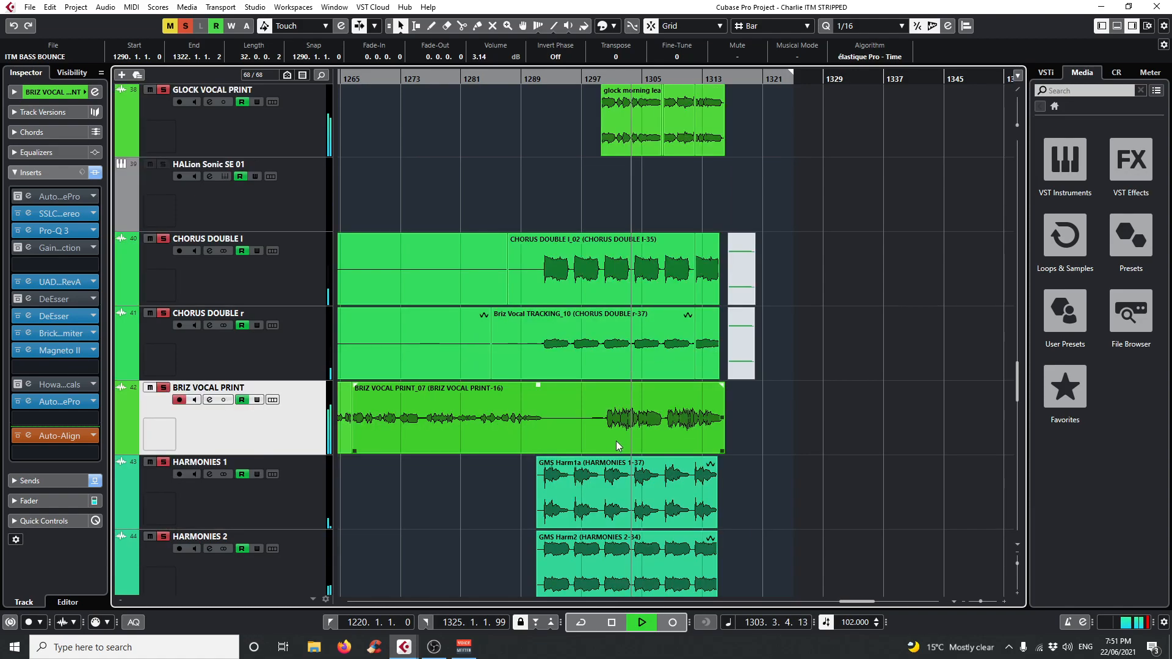
scroll(522, 461, up, 1)
scroll(523, 461, down, 1)
key(space)
scroll(544, 460, up, 1)
scroll(541, 442, down, 1)
scroll(535, 431, up, 1)
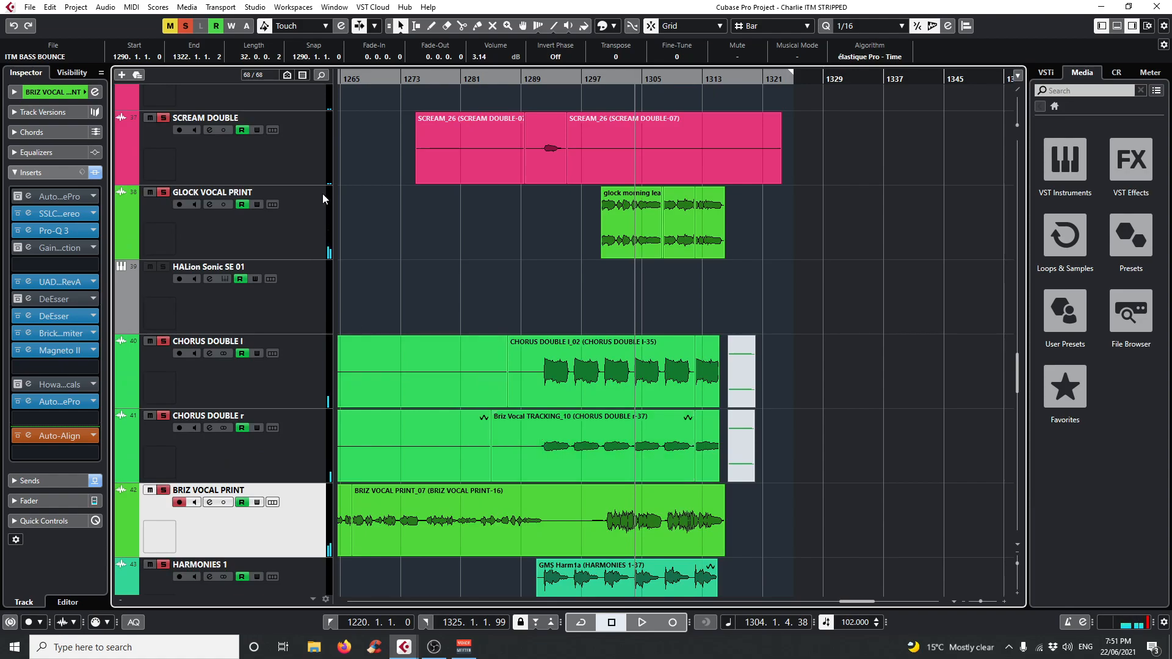
Compare the insert chains of GLOCK VOCAL PRINT and BRIZ VOCAL PRINT, ending with BRIZ VOCAL PRINT selected.
click(320, 214)
click(312, 501)
click(288, 224)
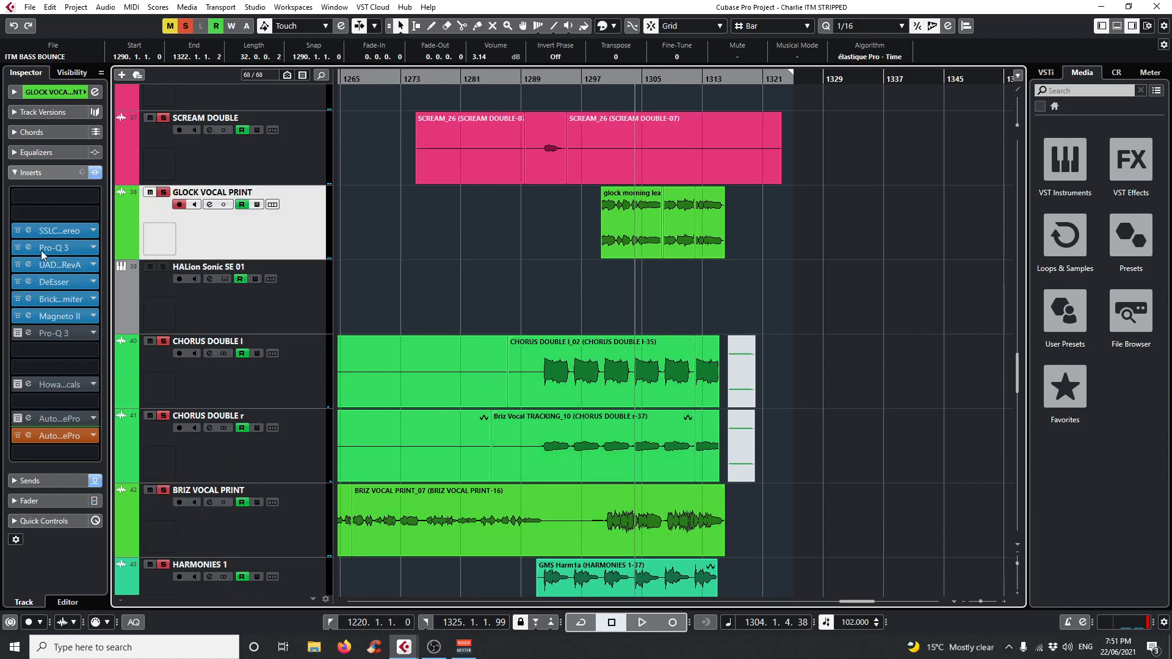
click(239, 526)
scroll(526, 512, down, 1)
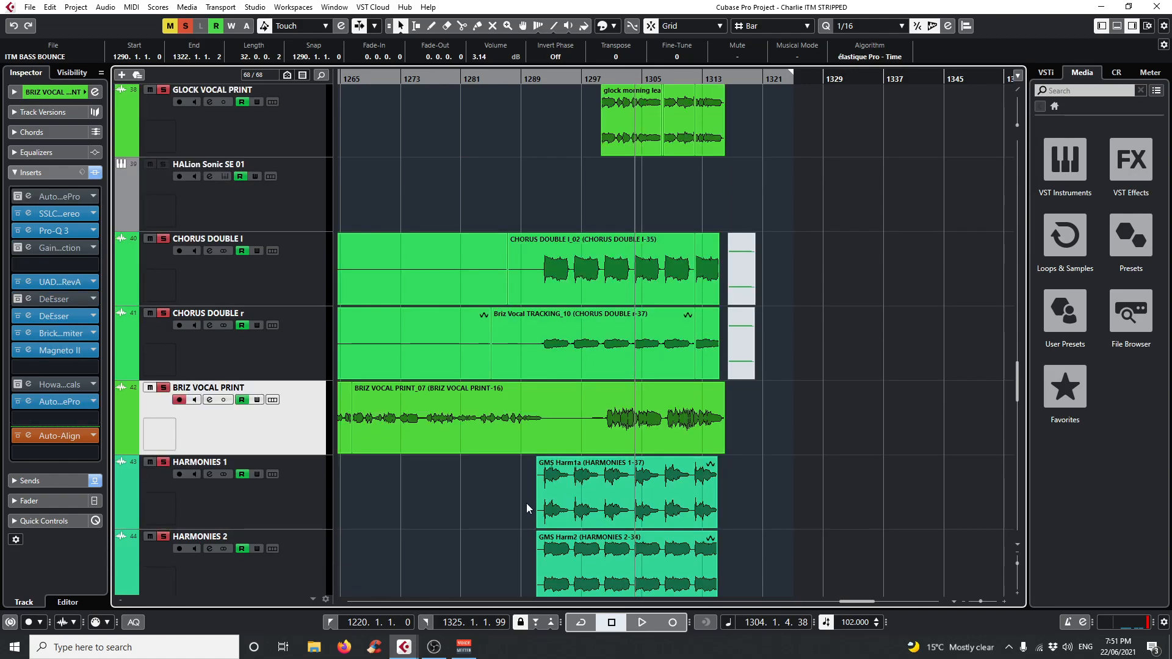
Open Auto-Tune Pro on BRIZ VOCAL PRINT, examine the earlier pitch-corrected notes in its graph, and close it.
click(54, 197)
click(51, 196)
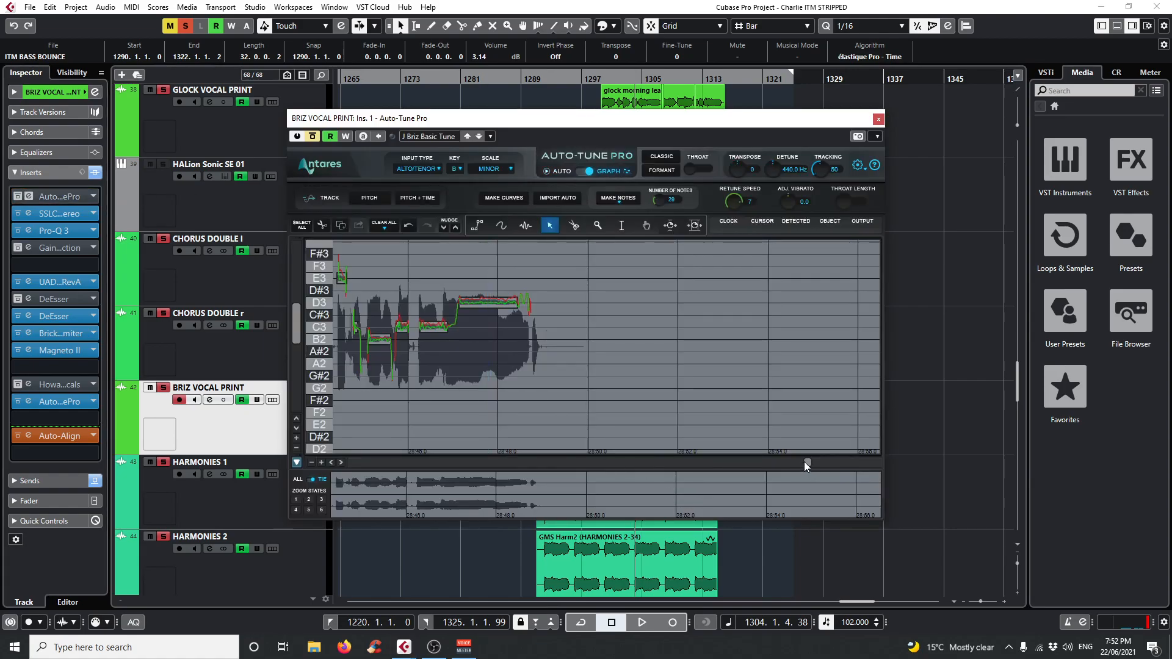
scroll(804, 461, left, 5)
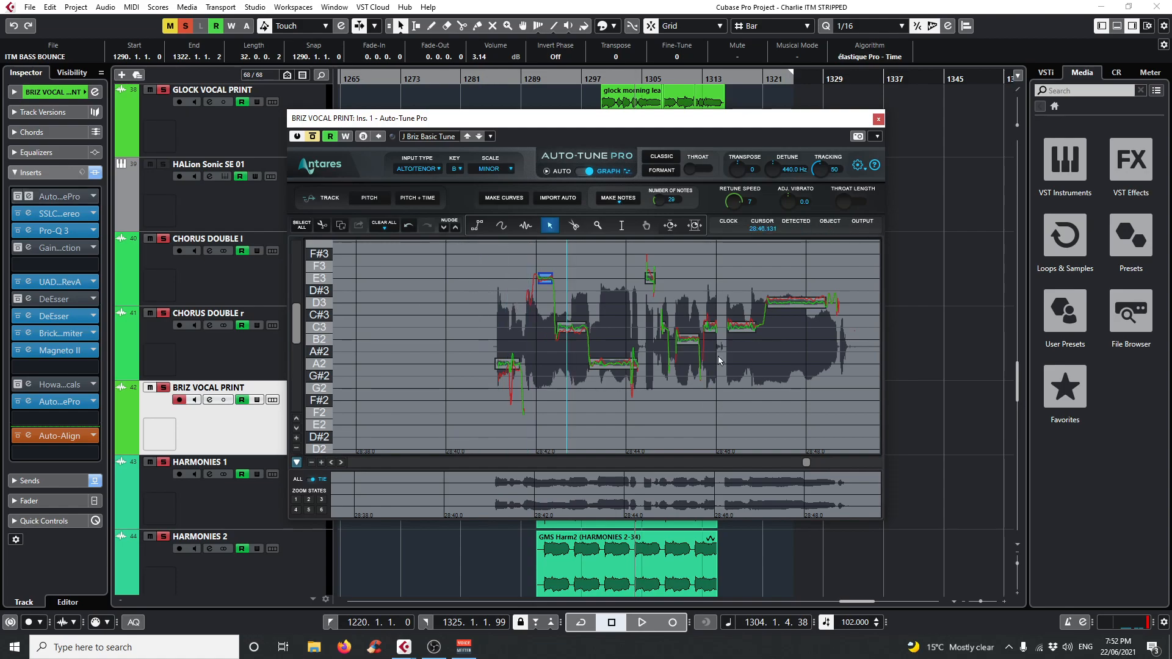
click(879, 120)
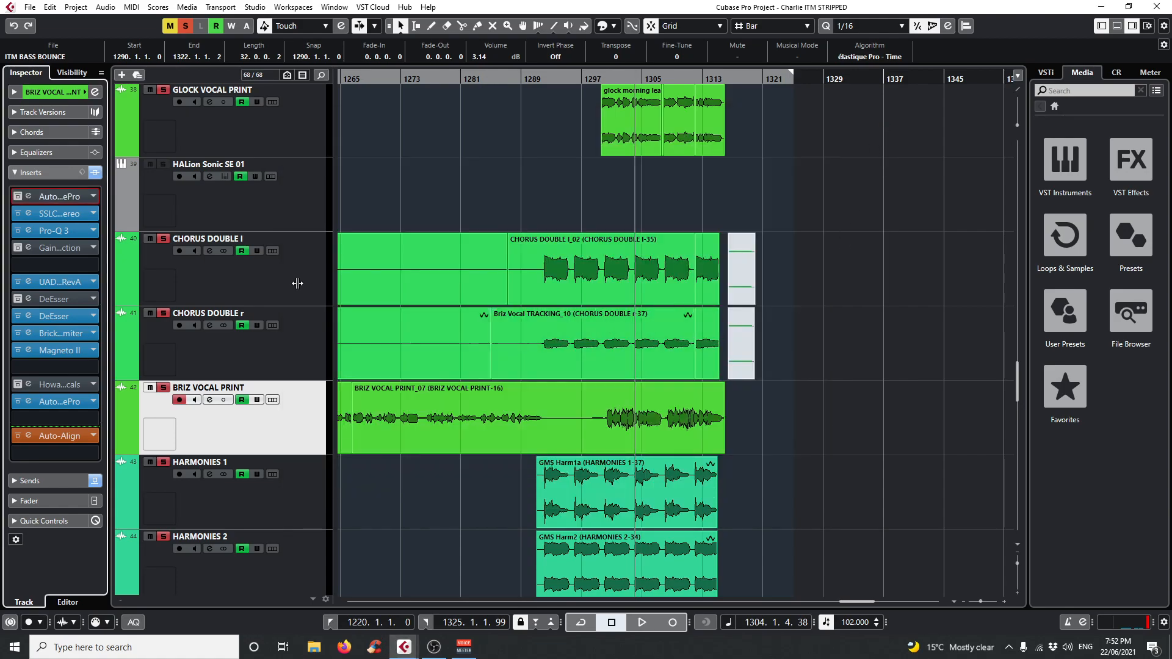
Examine the SSLChannel Stereo and FabFilter Pro-Q 3 settings on BRIZ VOCAL PRINT, closing each plug-in.
scroll(752, 405, down, 3)
scroll(748, 399, down, 2)
scroll(733, 409, up, 4)
click(28, 214)
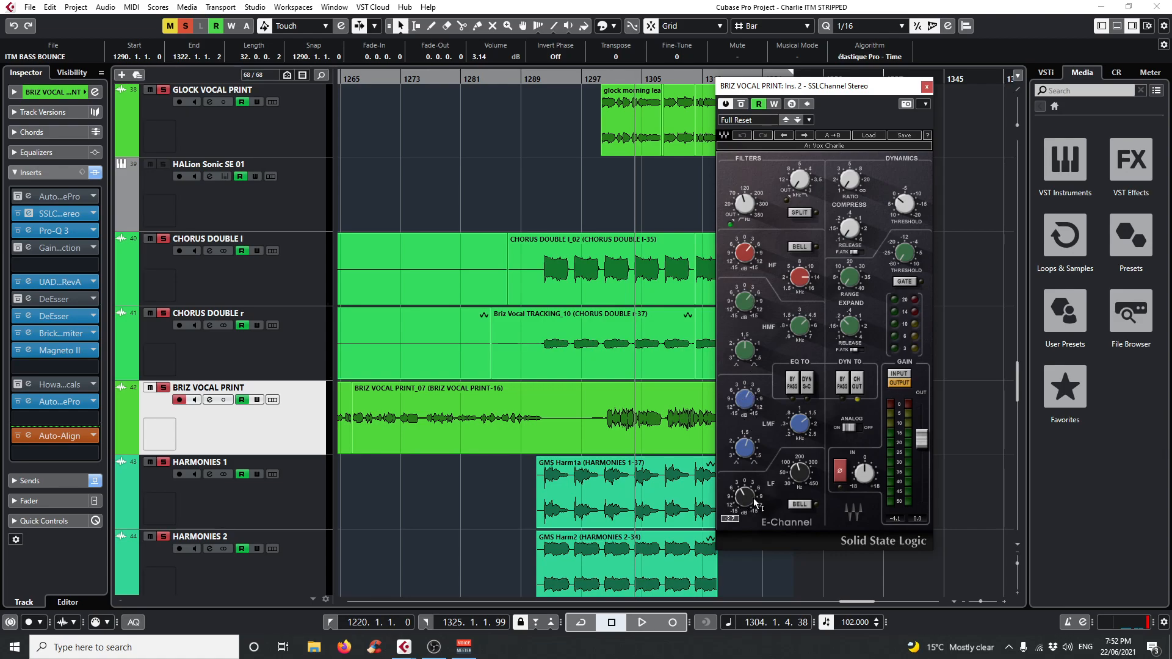
click(926, 87)
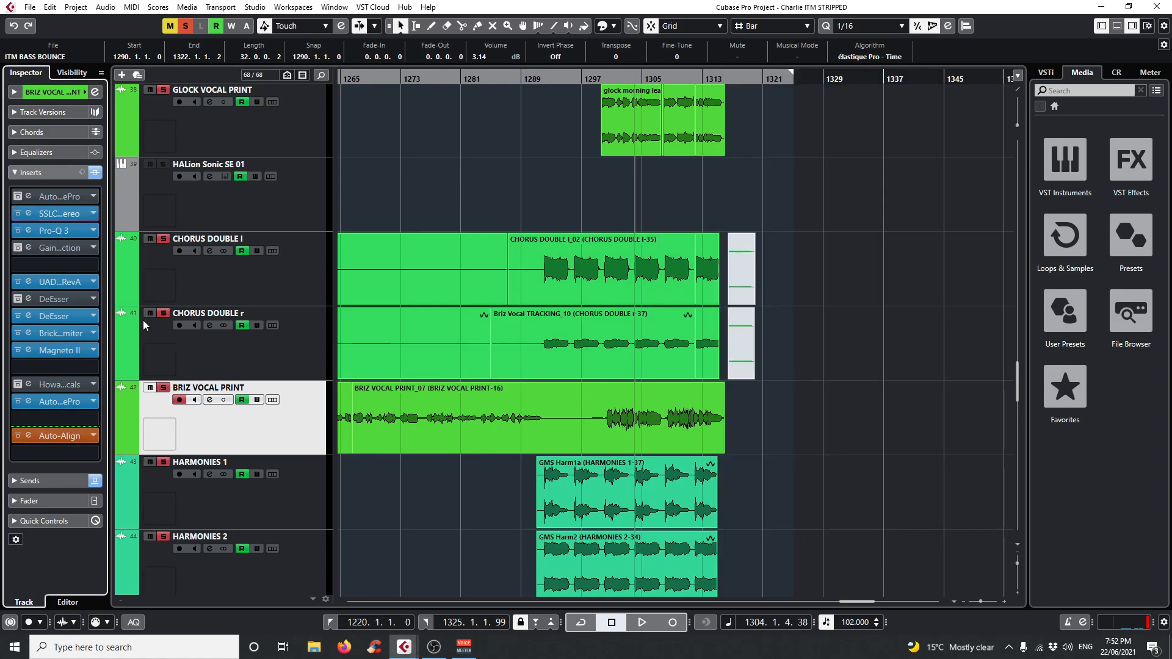
click(29, 230)
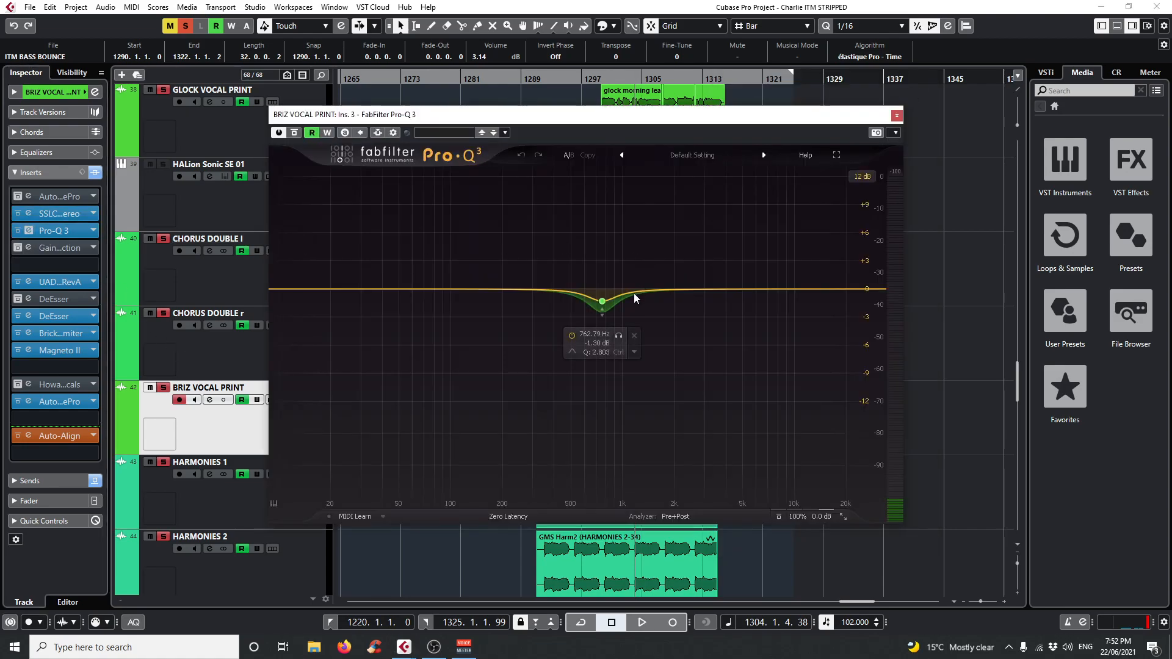
drag(608, 114, 611, 282)
click(897, 282)
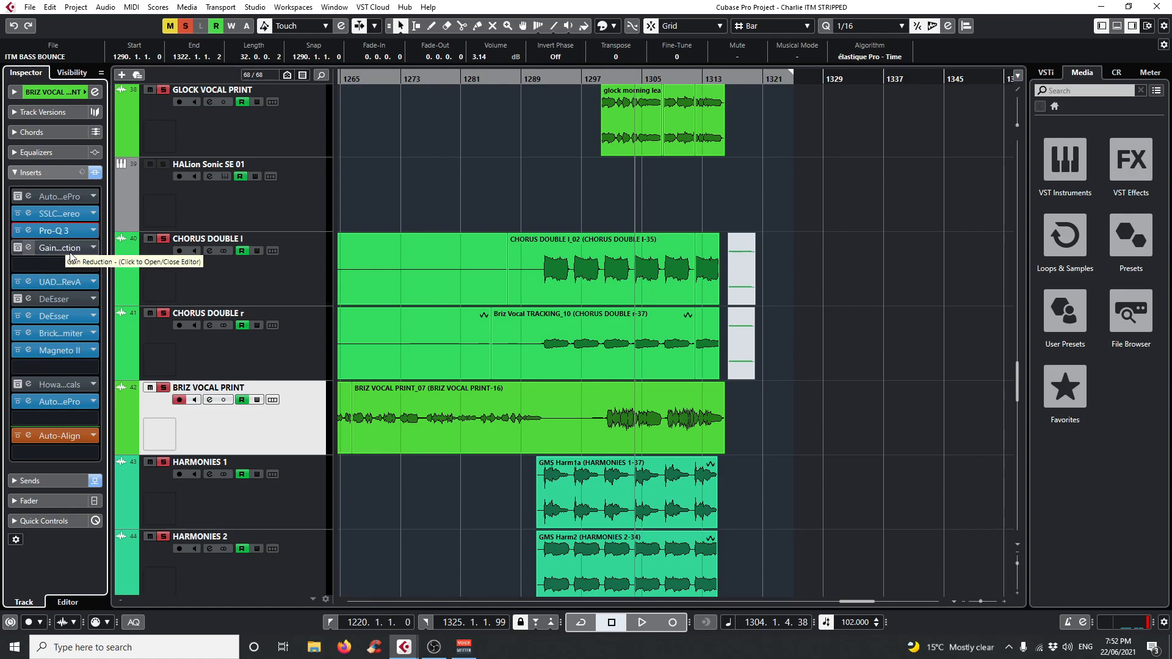
Open the UAD UA 1176 Rev A on BRIZ VOCAL PRINT, watch its gain-reduction meter during playback, and close it.
click(28, 281)
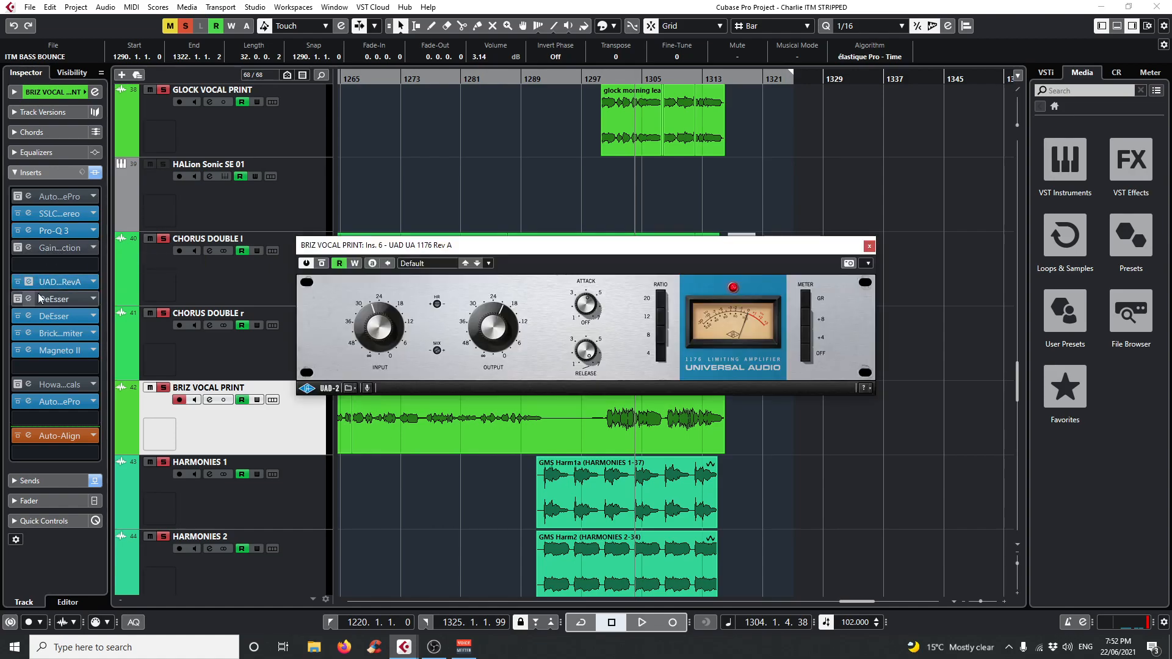
drag(652, 255, 684, 245)
key(space)
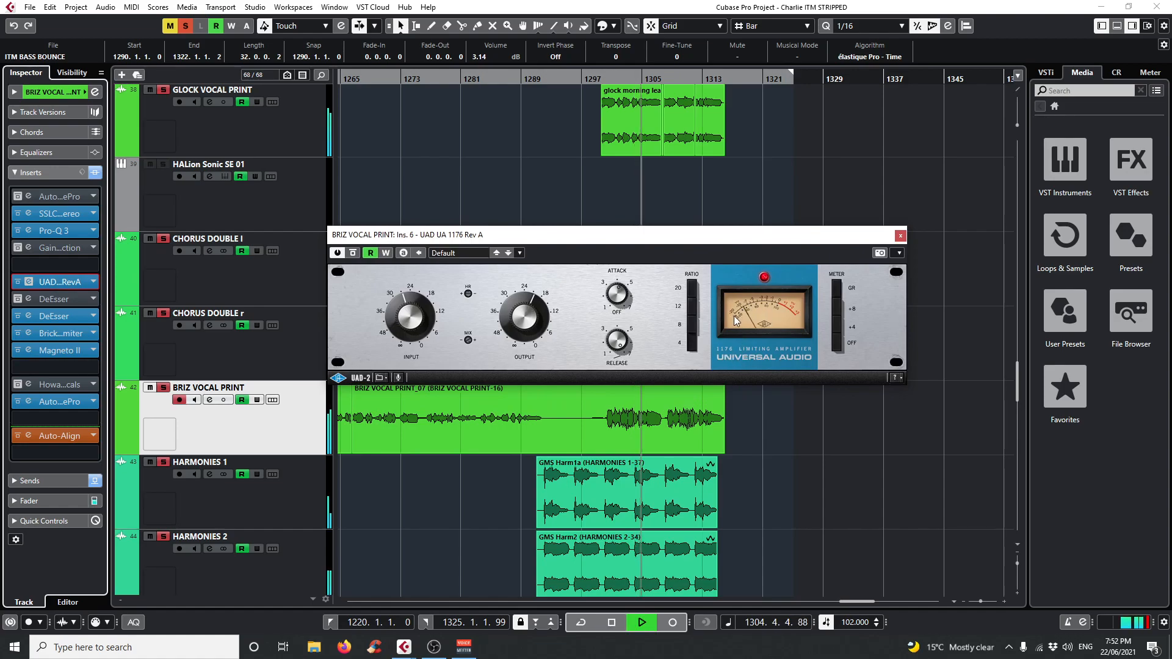
key(space)
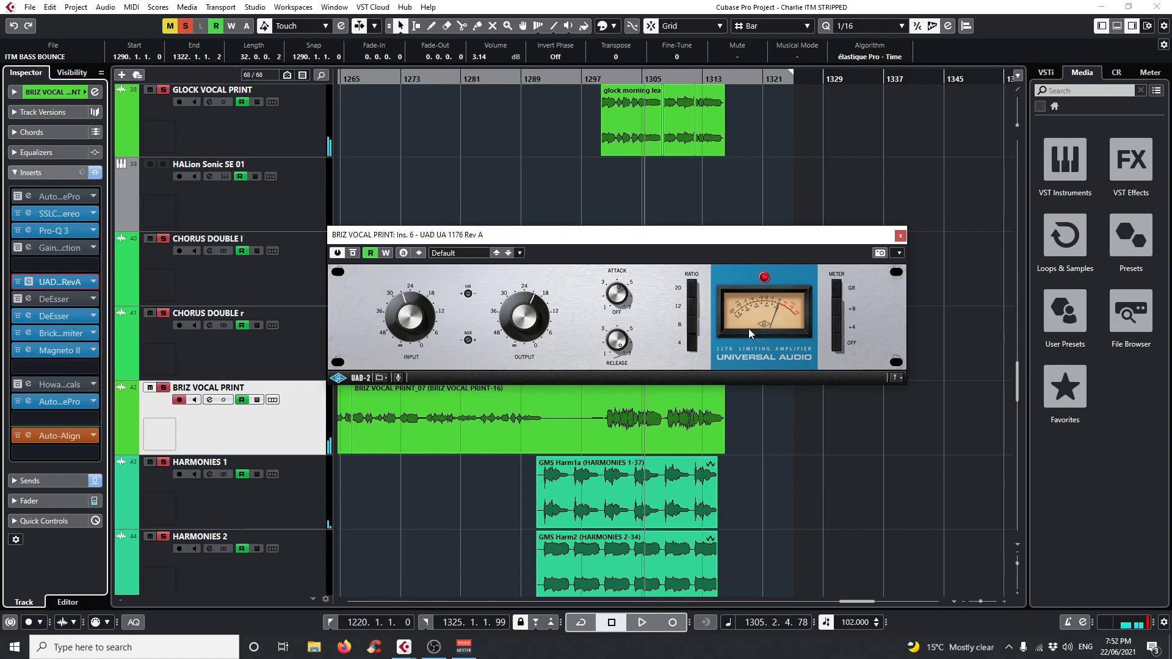
key(space)
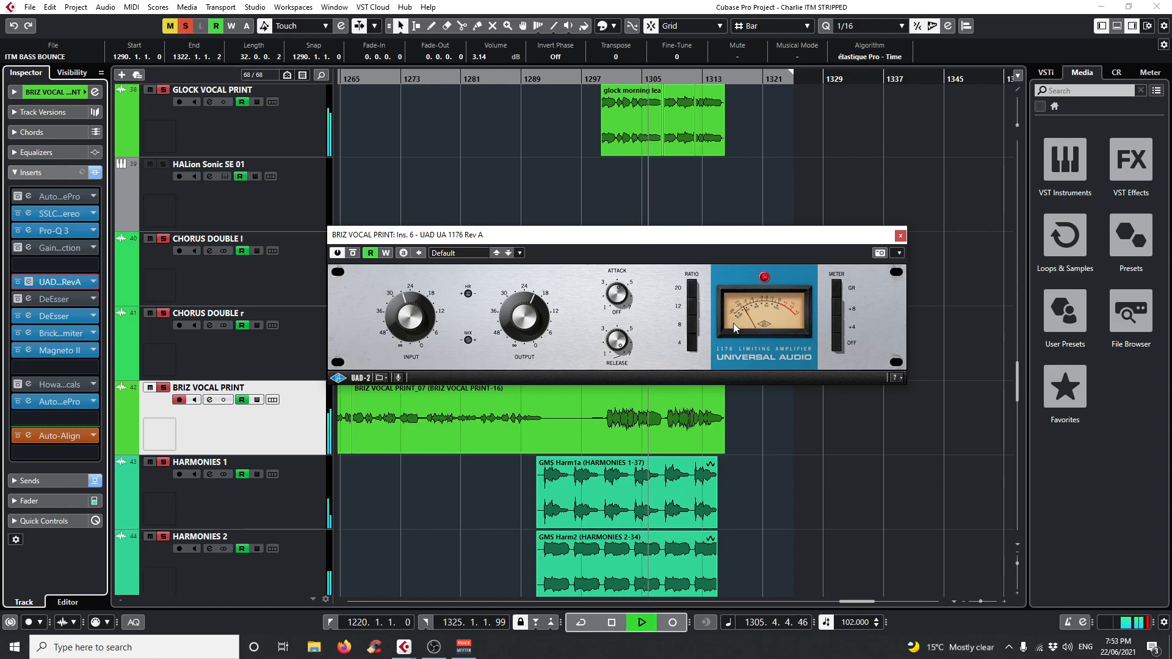
click(900, 234)
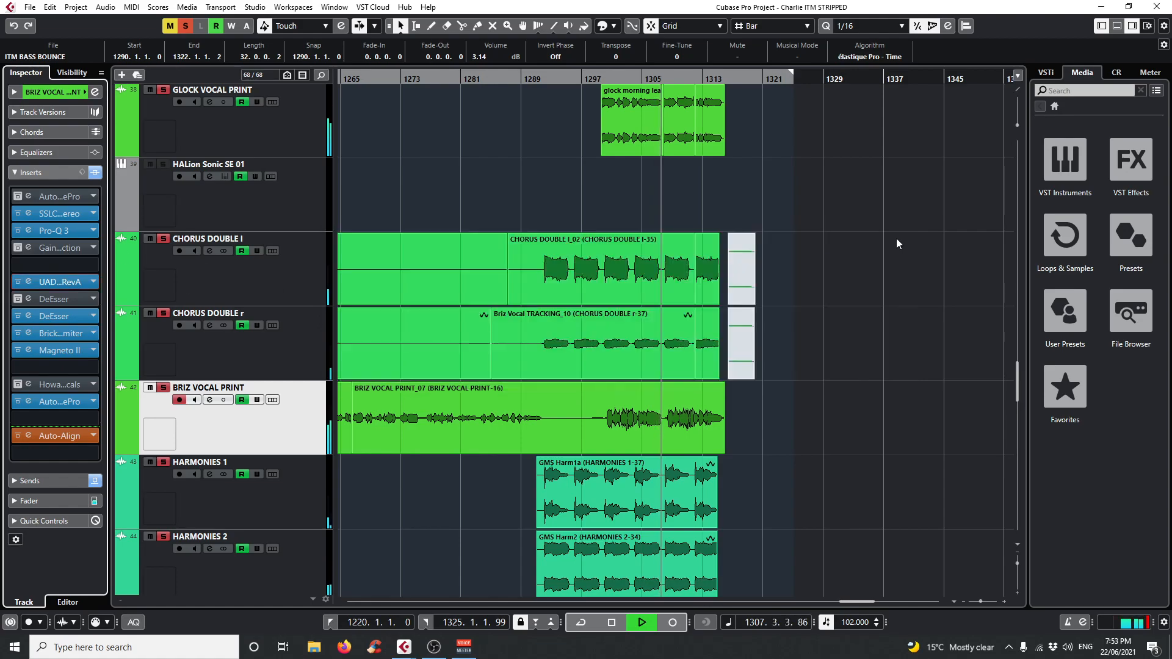
Play from about bar 1302 with the insert 8 DeEsser open on BRIZ VOCAL PRINT, then stop playback and close it.
click(616, 79)
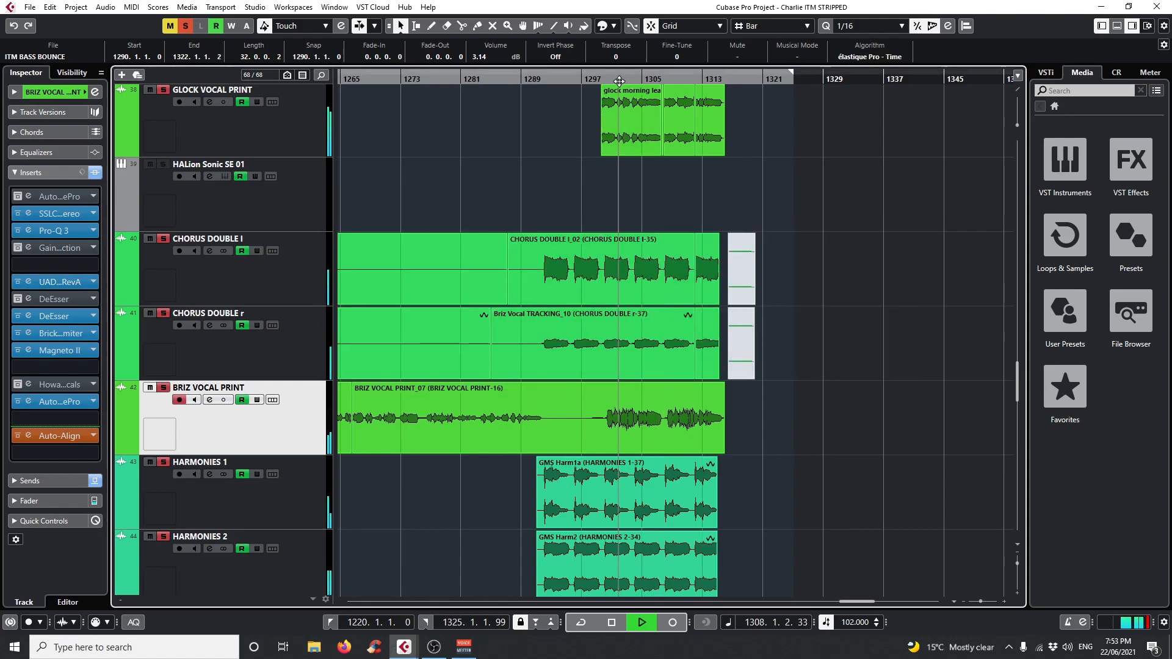
click(28, 316)
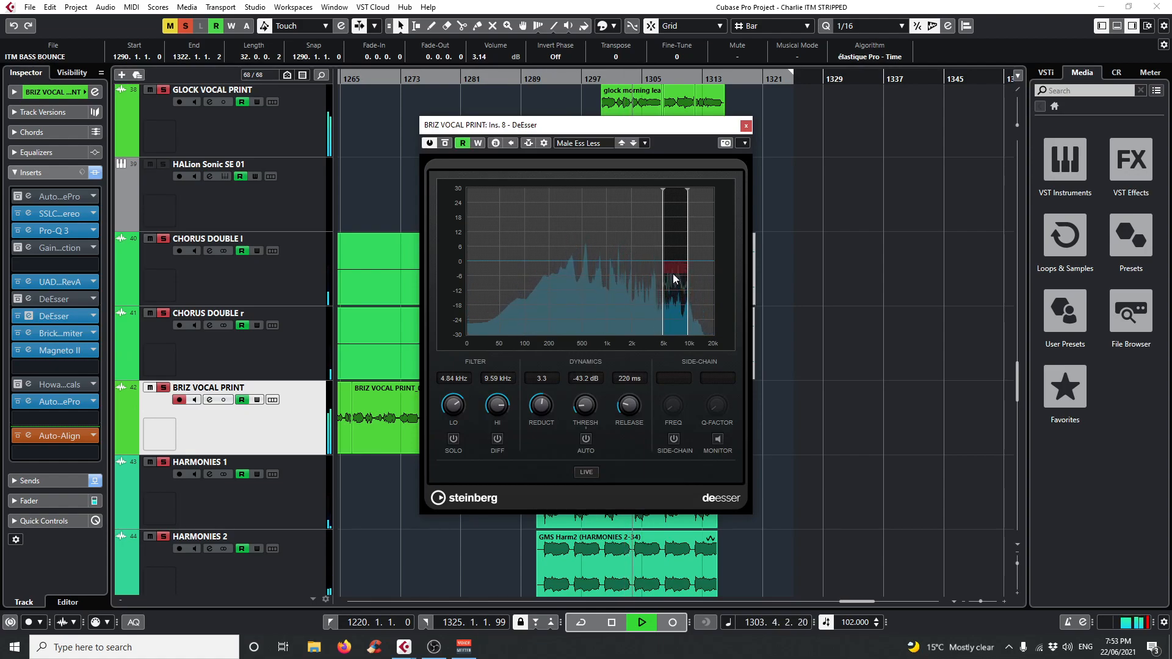
key(space)
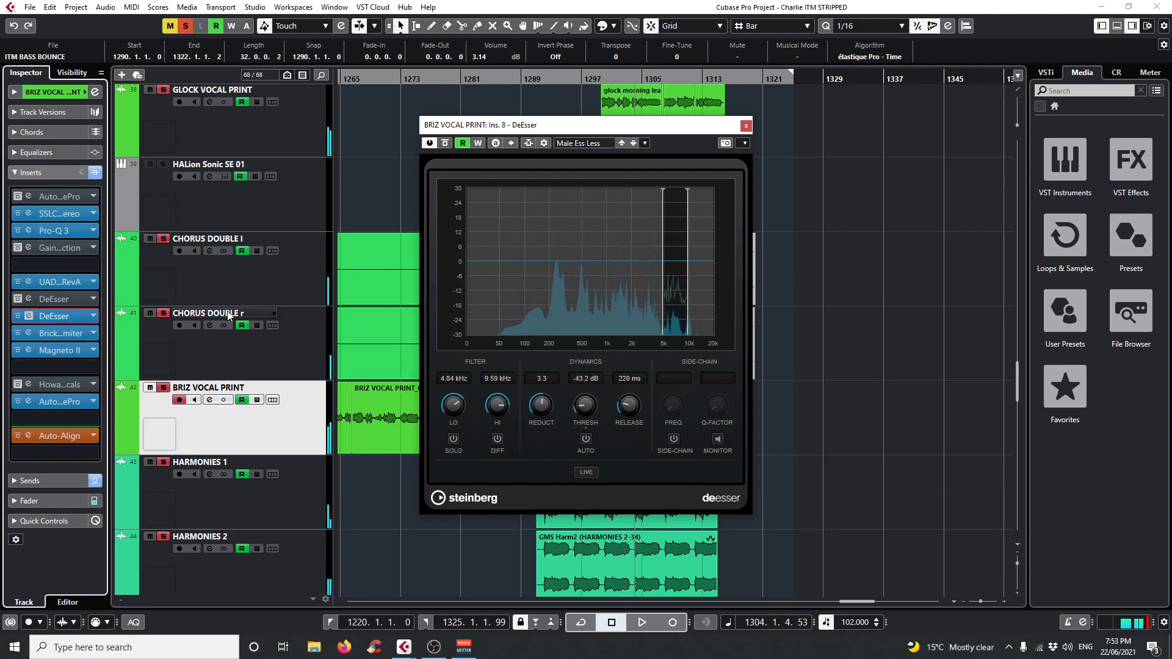
click(745, 126)
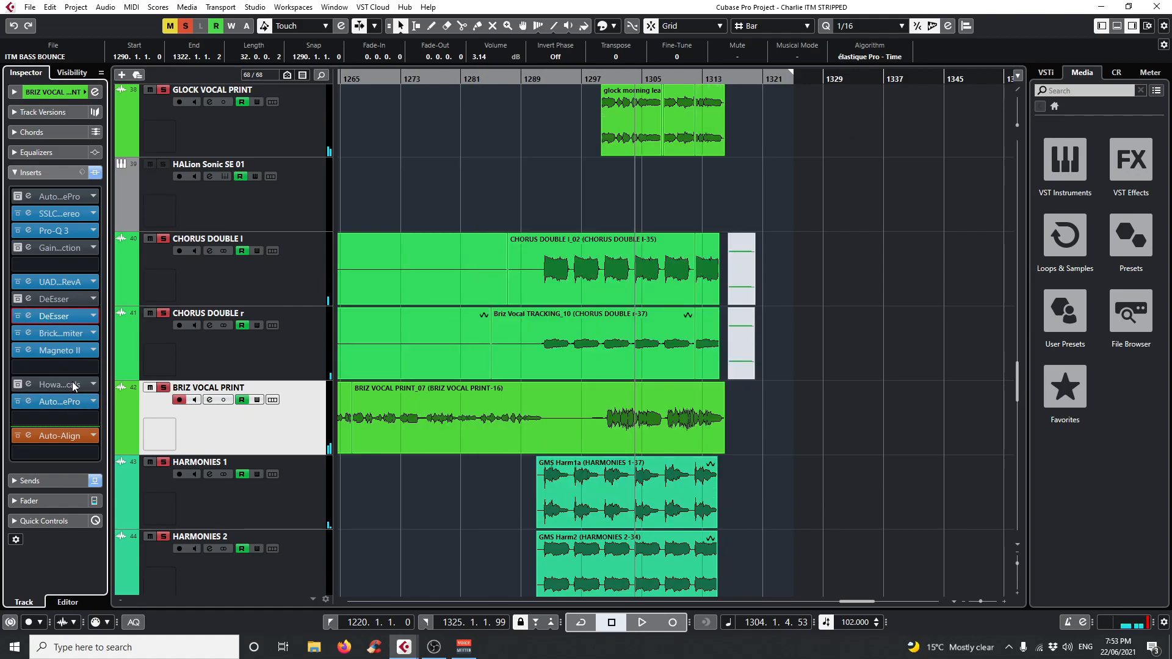
Open the Brickwall Limiter on BRIZ VOCAL PRINT, play from about bar 1303 watching its gain-reduction meter, stop playback and close it.
click(29, 334)
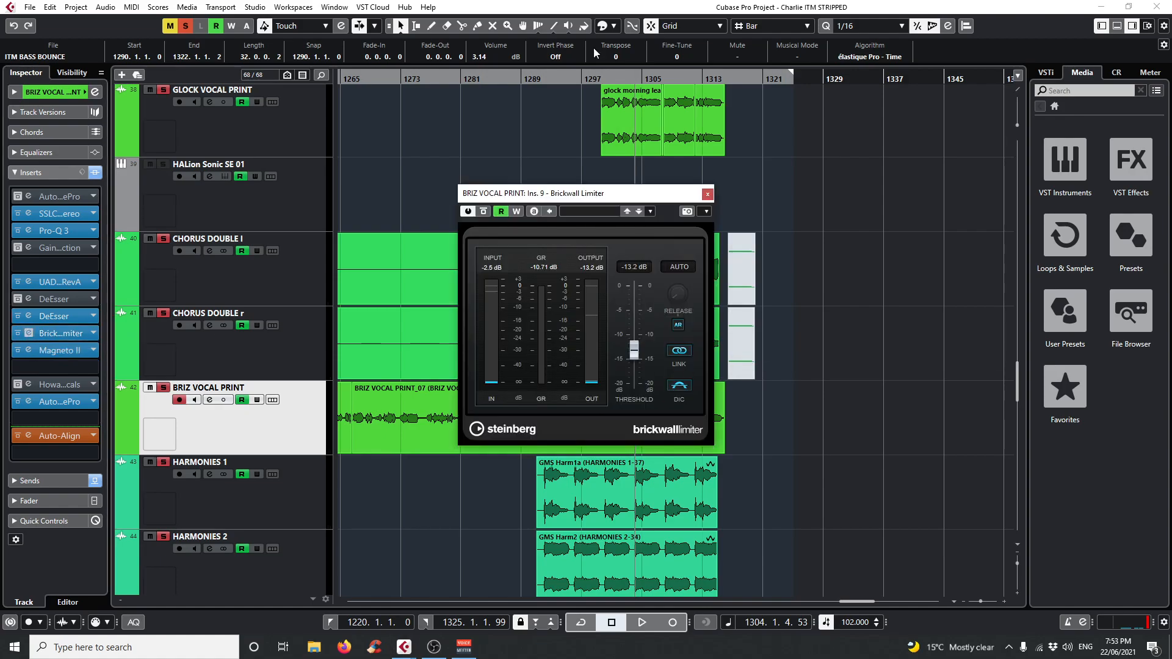
click(624, 76)
key(space)
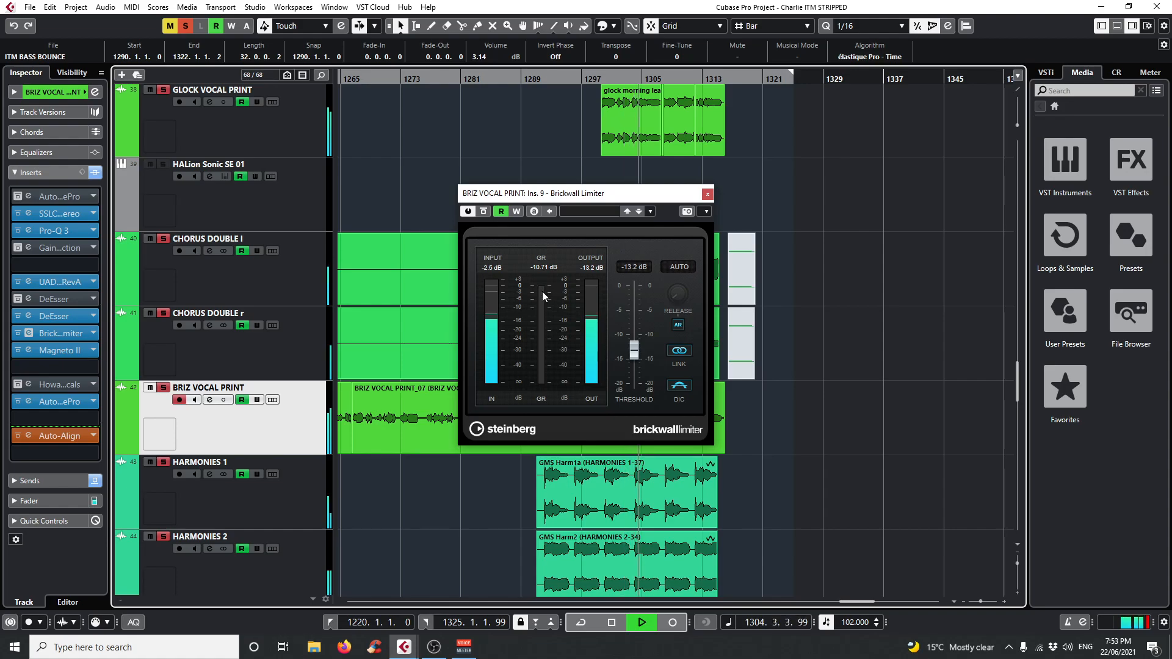
key(space)
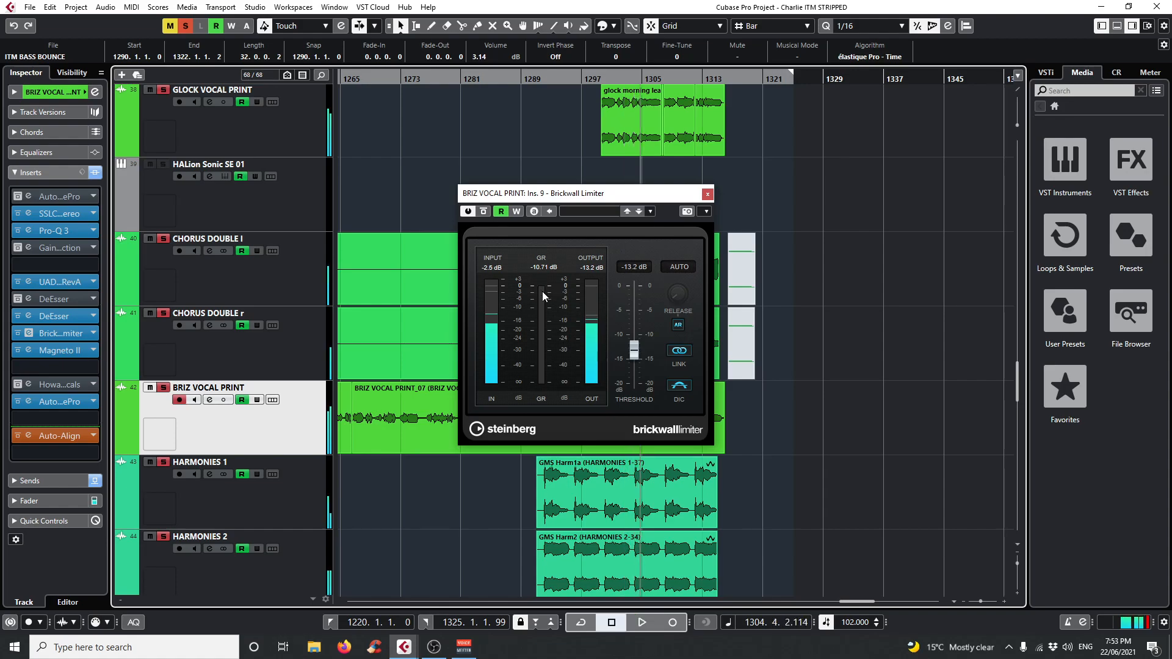
click(708, 194)
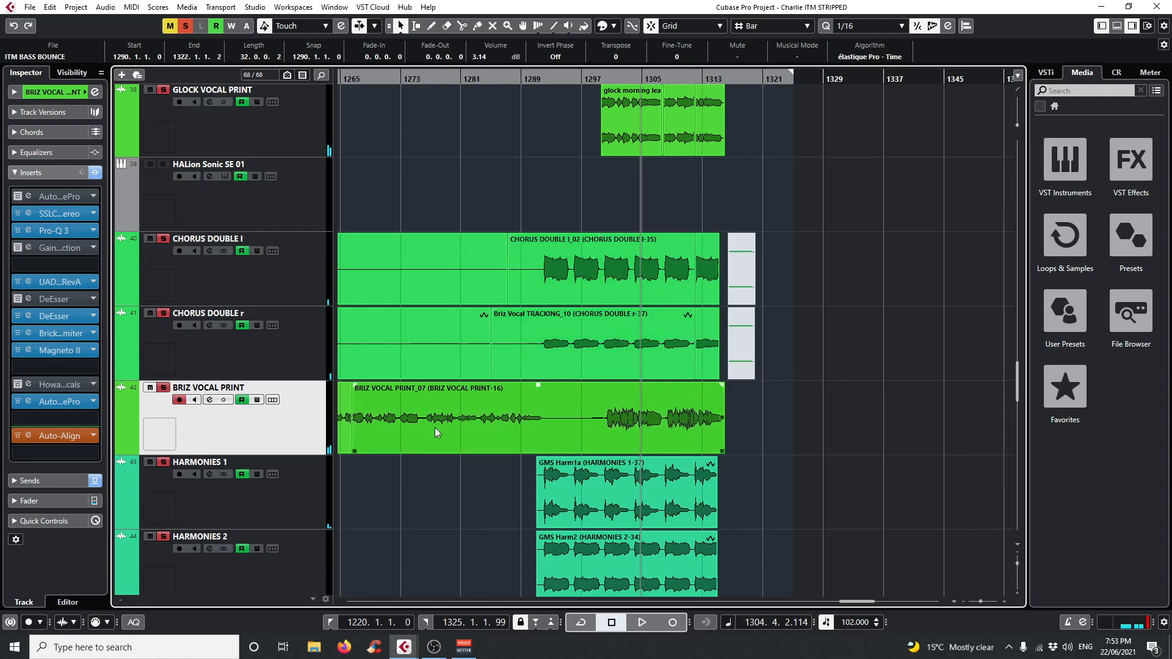
Open Magneto II on BRIZ VOCAL PRINT, play with only that track soloed, and stop playback.
click(27, 350)
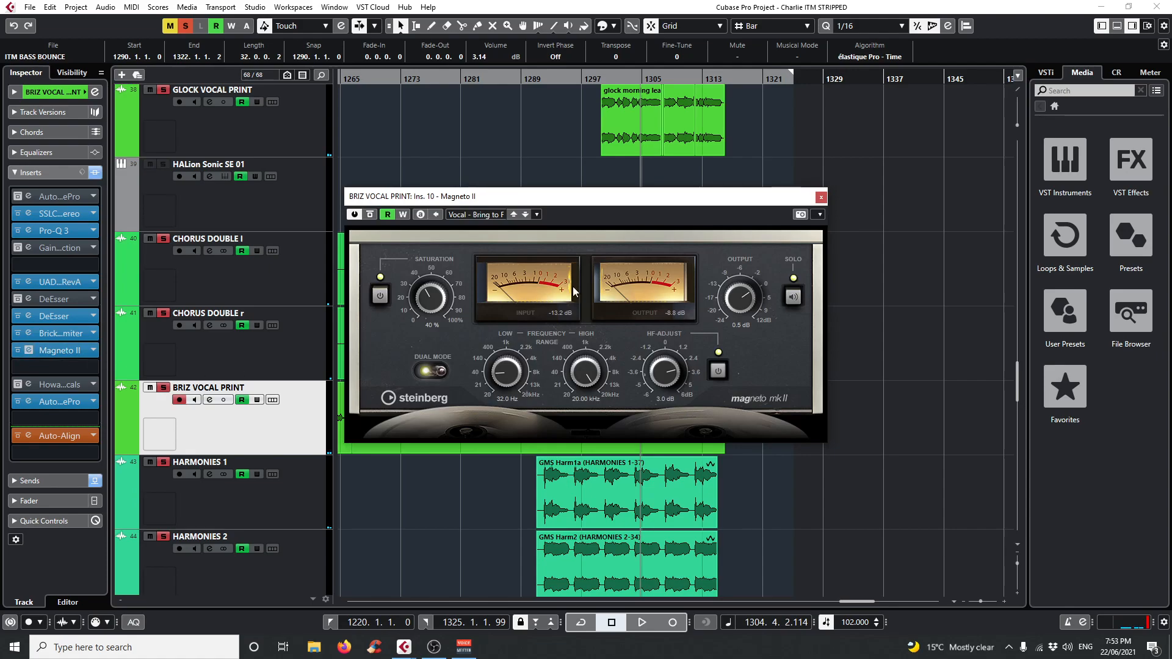
key(space)
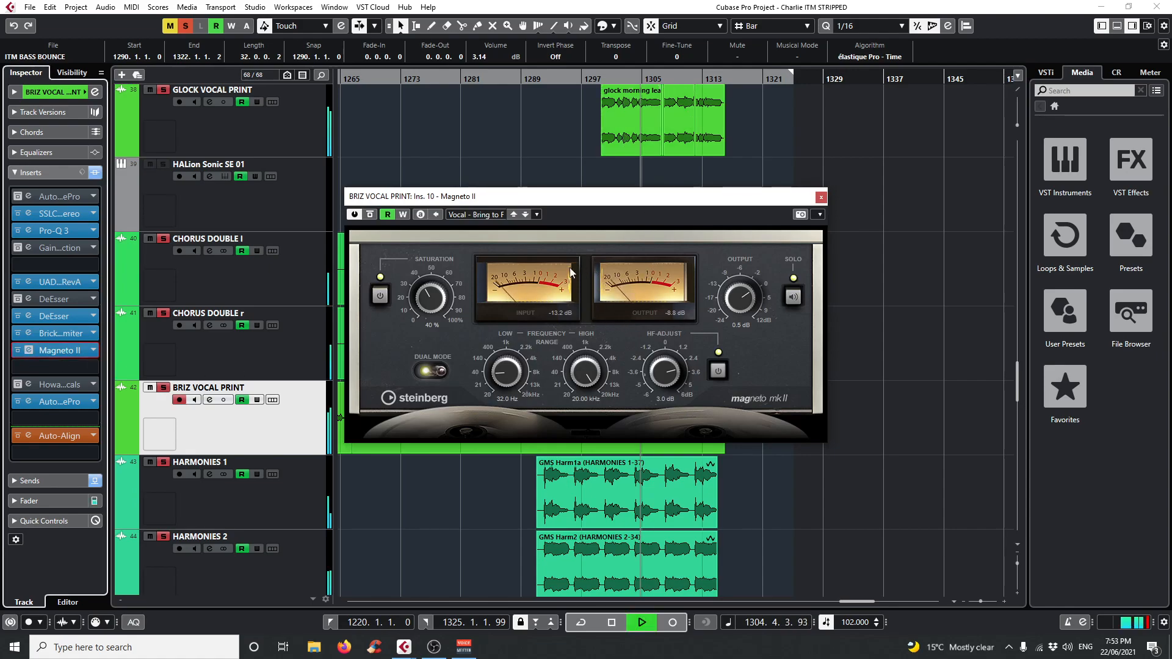
click(163, 388)
click(164, 388)
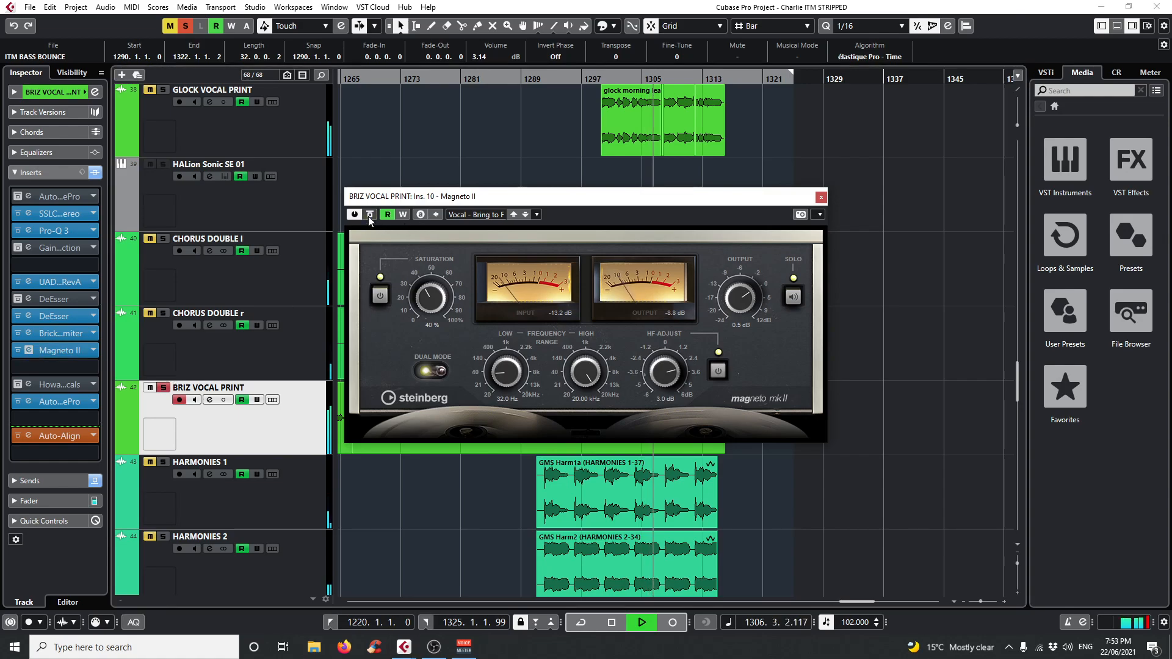
key(space)
Move the Magneto II window clear of the track, set the playback position to bar 1301, and close the plug-in.
drag(577, 204, 512, 164)
click(610, 79)
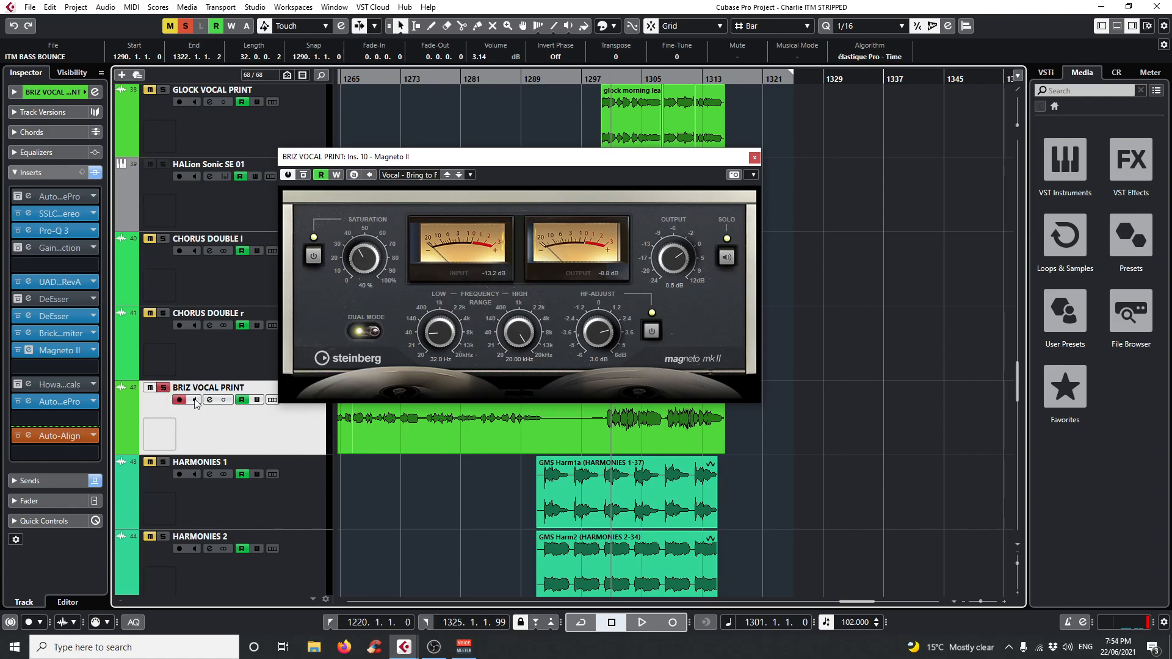
drag(459, 158, 542, 109)
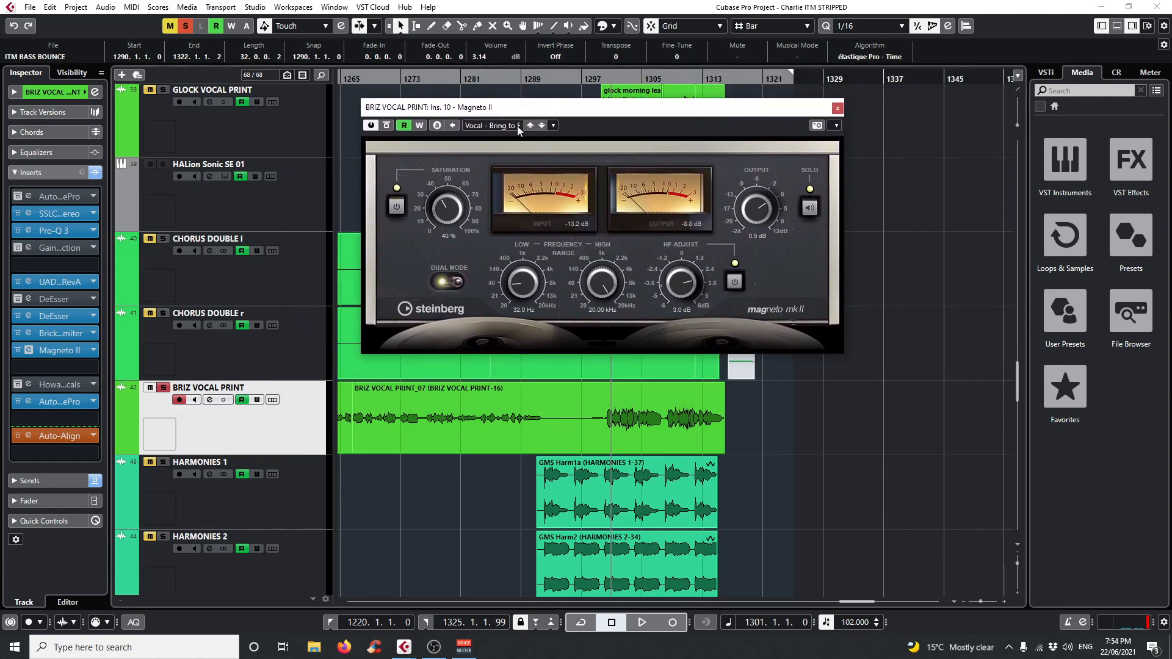
click(838, 109)
Open the insert 13 Auto-Tune Pro on BRIZ VOCAL PRINT, play from about bar 1301, clear all solos during playback, and stop.
scroll(481, 403, down, 3)
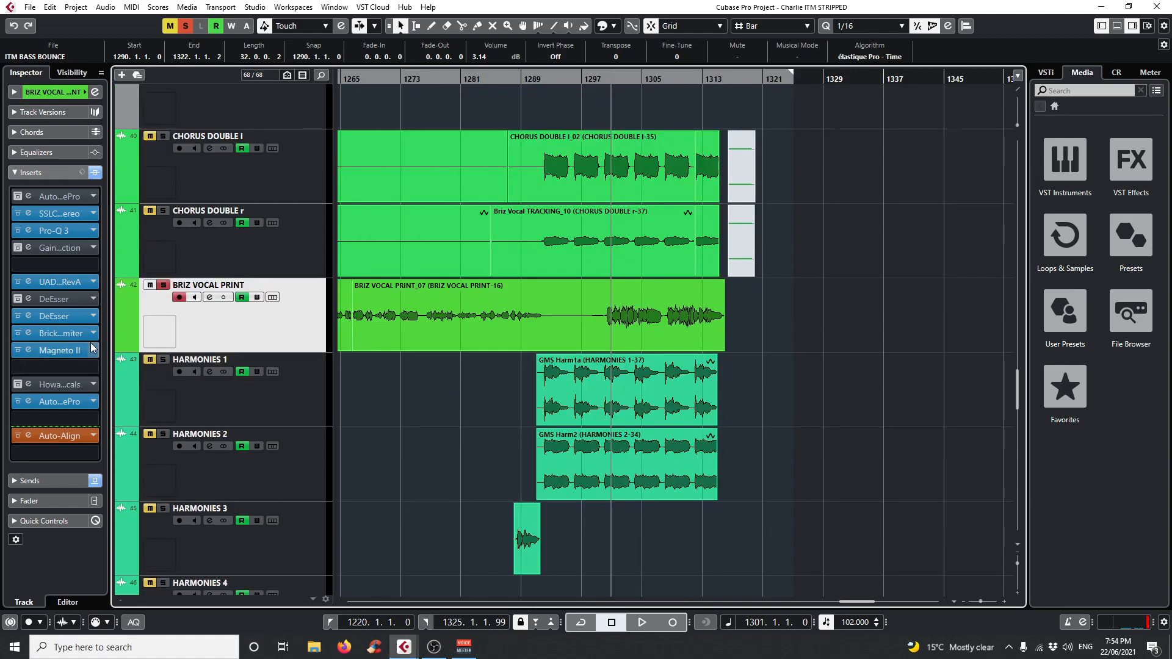
click(29, 403)
drag(566, 113, 539, 484)
drag(584, 80, 614, 75)
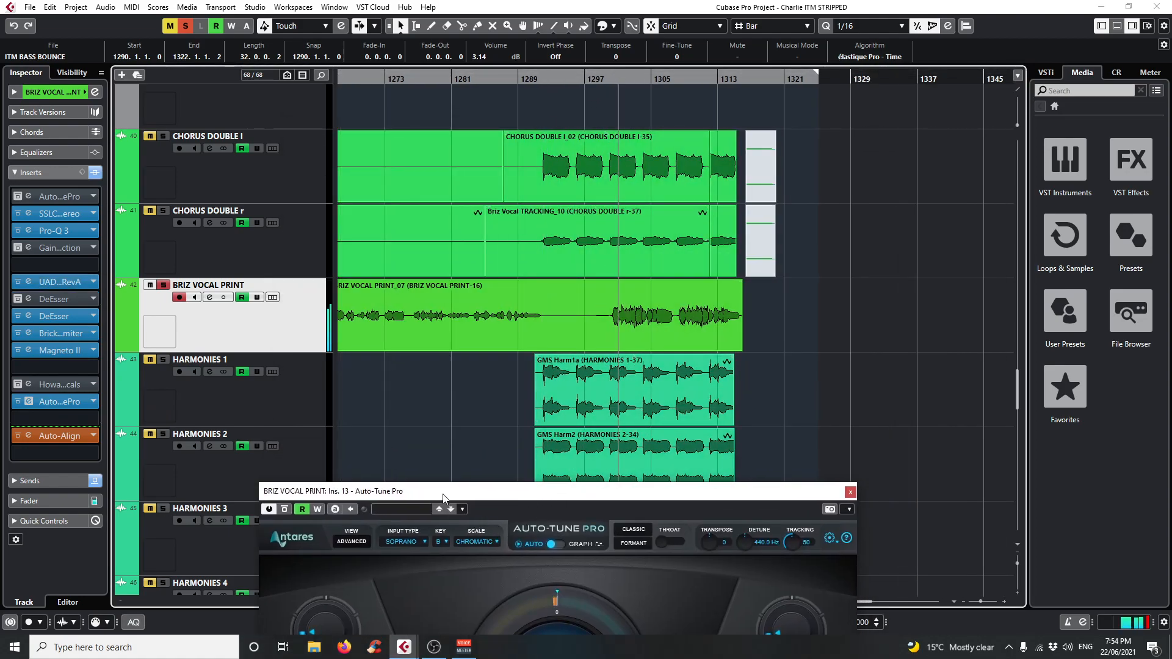
drag(452, 491, 454, 222)
click(186, 24)
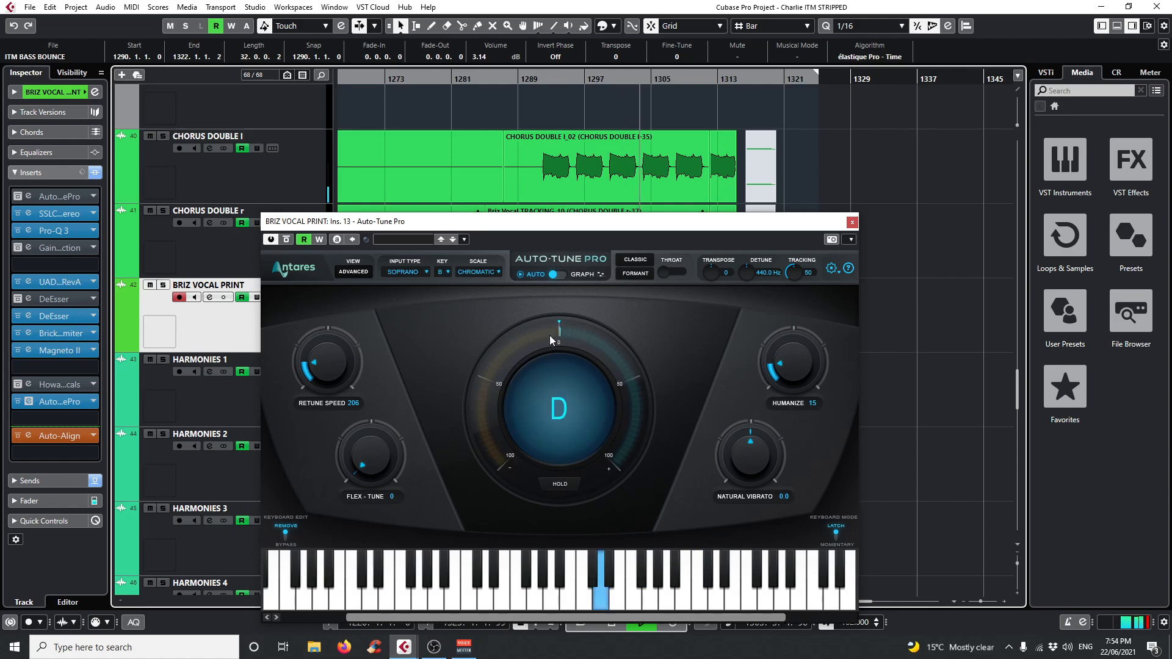
key(space)
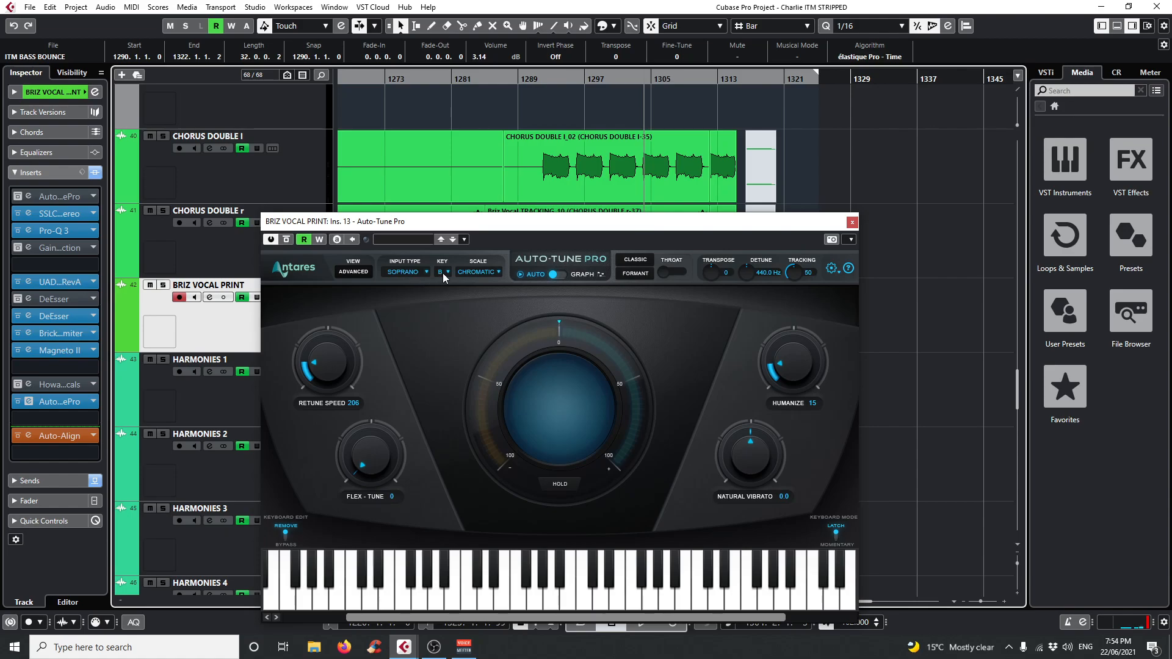
Examine the scale choices in the insert 13 Auto-Tune Pro, leaving the scale at Chromatic.
click(481, 273)
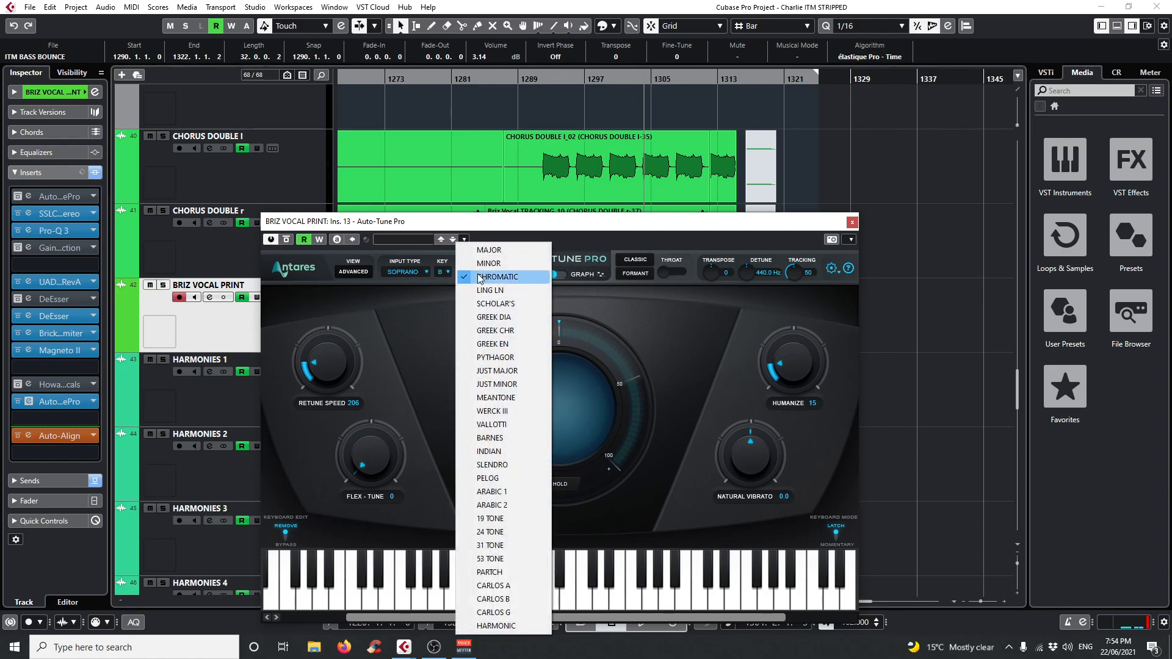
click(628, 315)
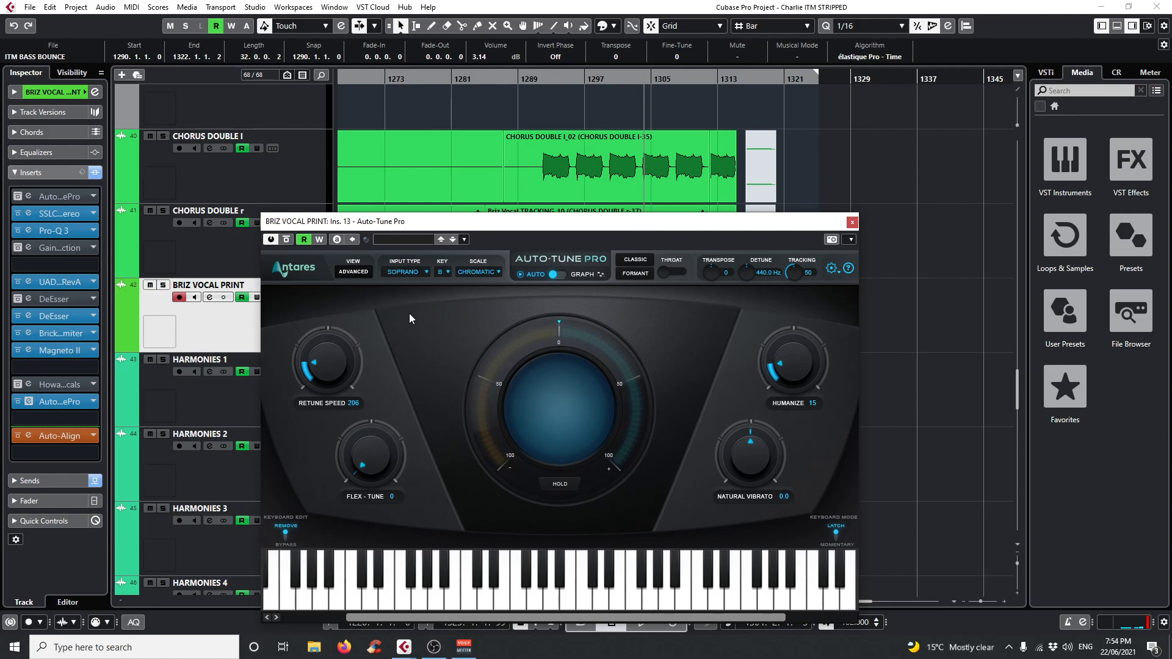
click(477, 272)
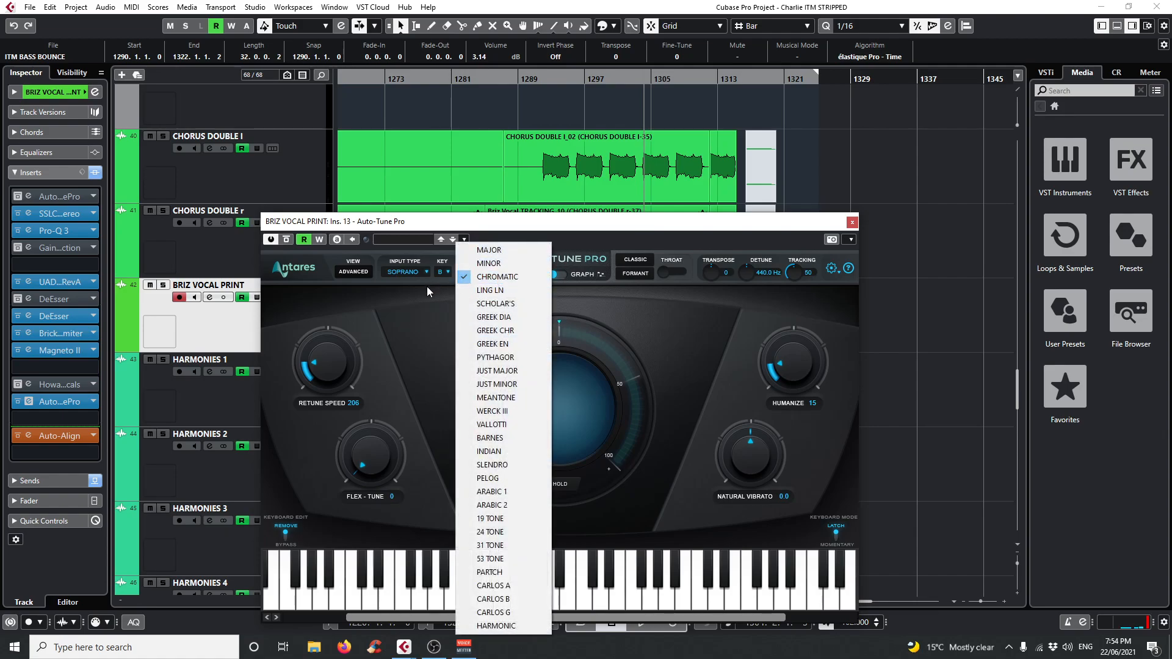
click(434, 322)
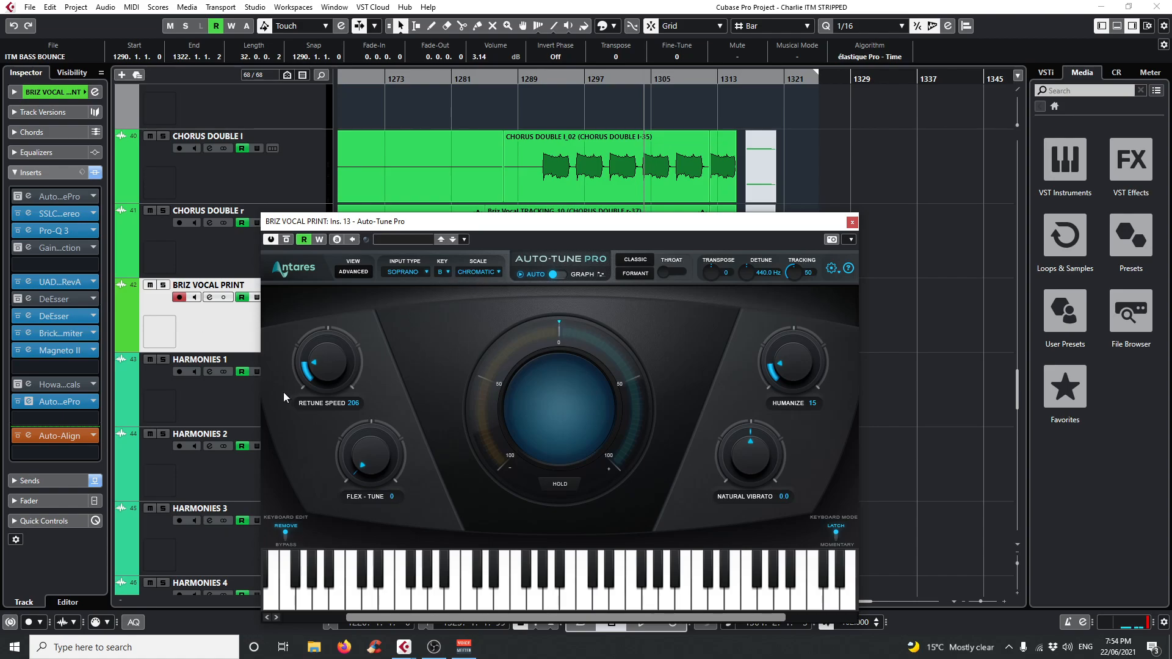
Open the insert 1 Auto-Tune Pro to compare its graph-mode settings, and close both Auto-Tune windows.
click(32, 196)
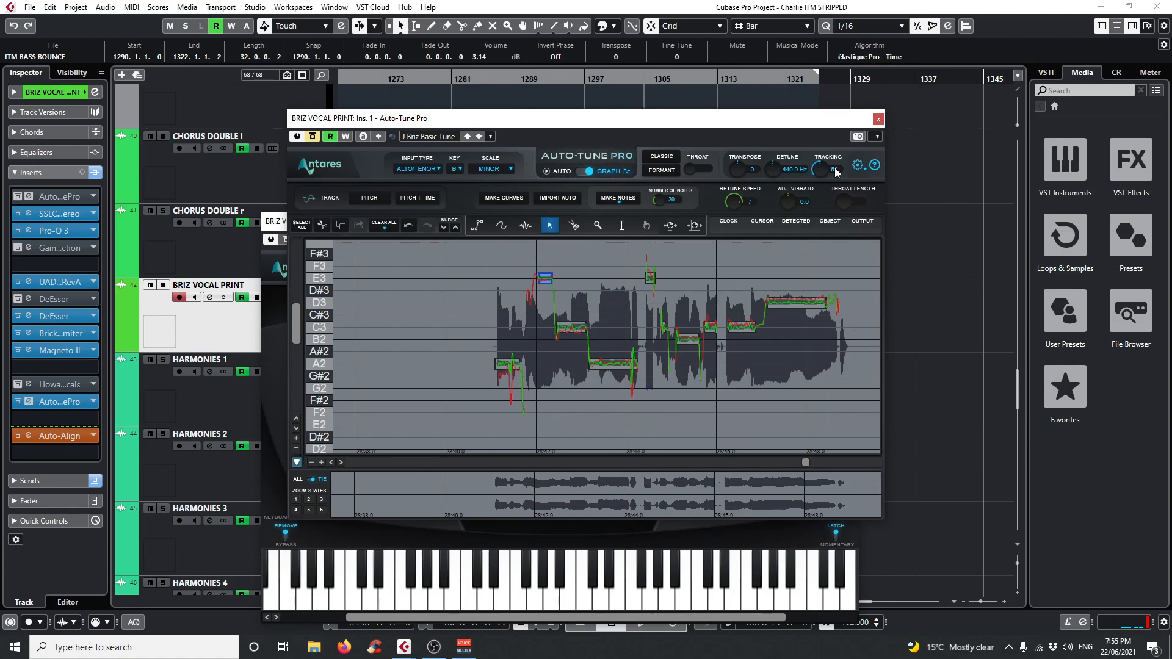
click(878, 119)
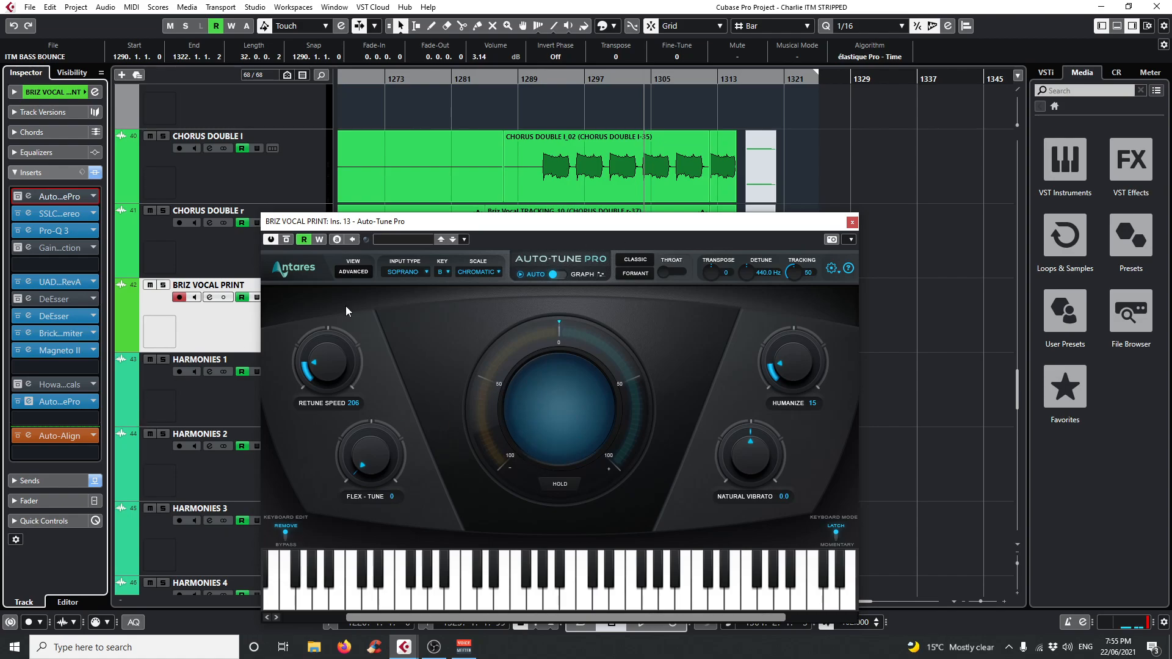
click(853, 222)
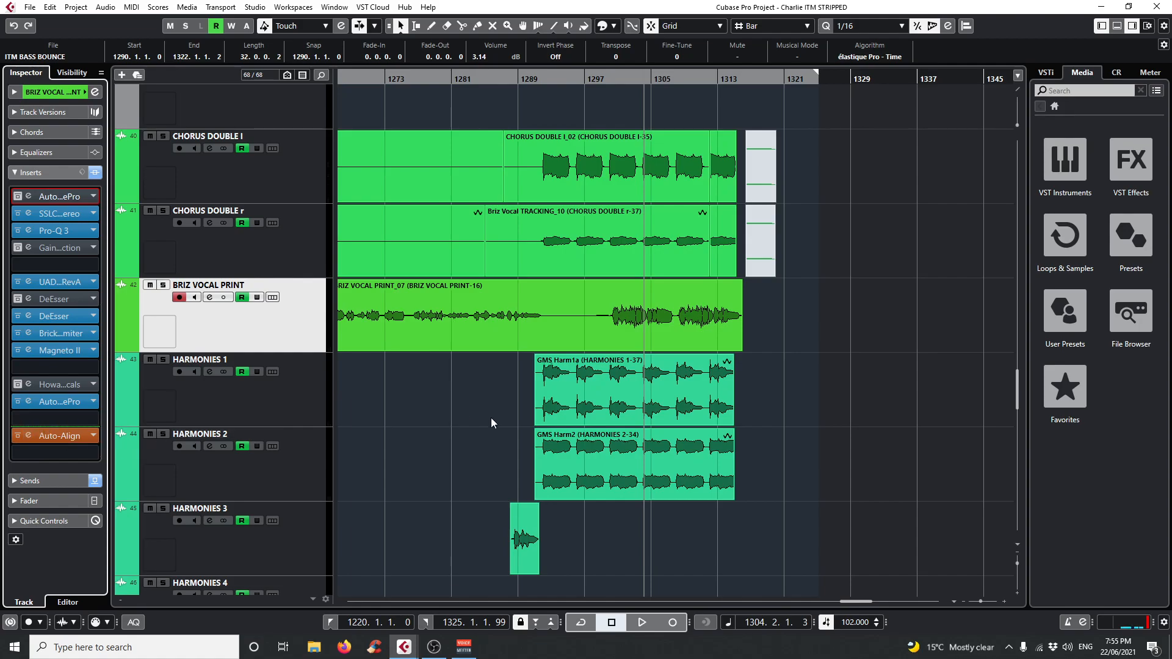
Set the playback position to bar 1292, where the chorus doubles begin, and look over the surrounding vocal and harmony tracks.
scroll(496, 445, down, 2)
scroll(496, 445, up, 2)
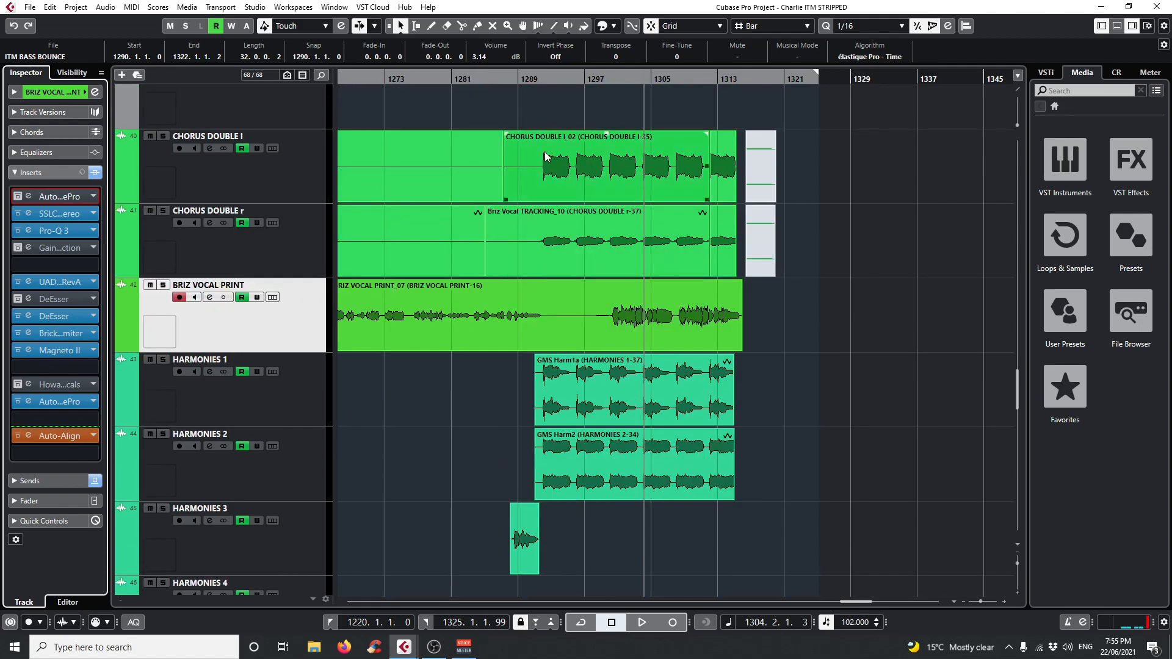
click(533, 79)
scroll(615, 405, up, 2)
click(558, 78)
drag(558, 78, 527, 93)
scroll(550, 431, down, 2)
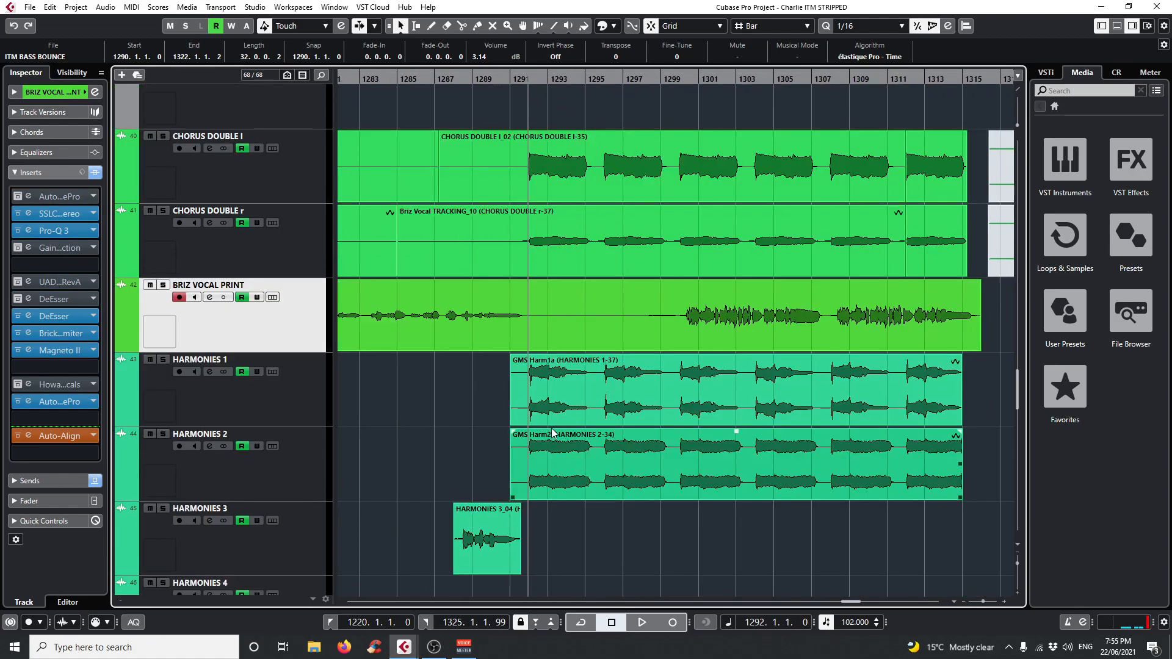
scroll(574, 415, up, 2)
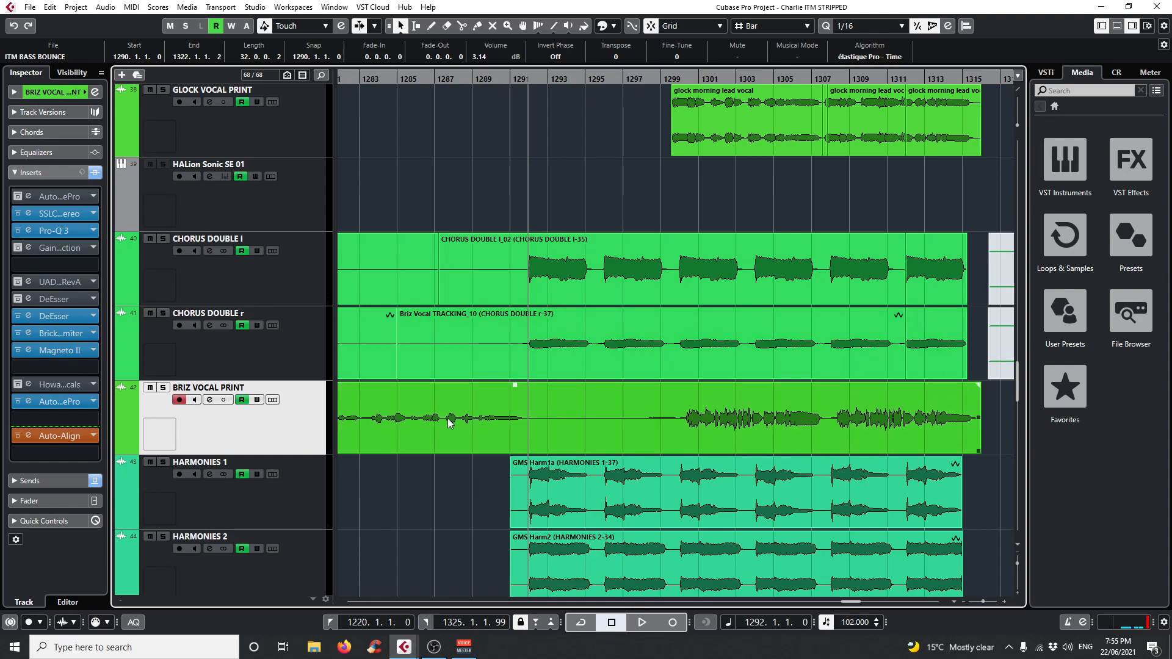
scroll(625, 527, up, 2)
scroll(625, 526, down, 2)
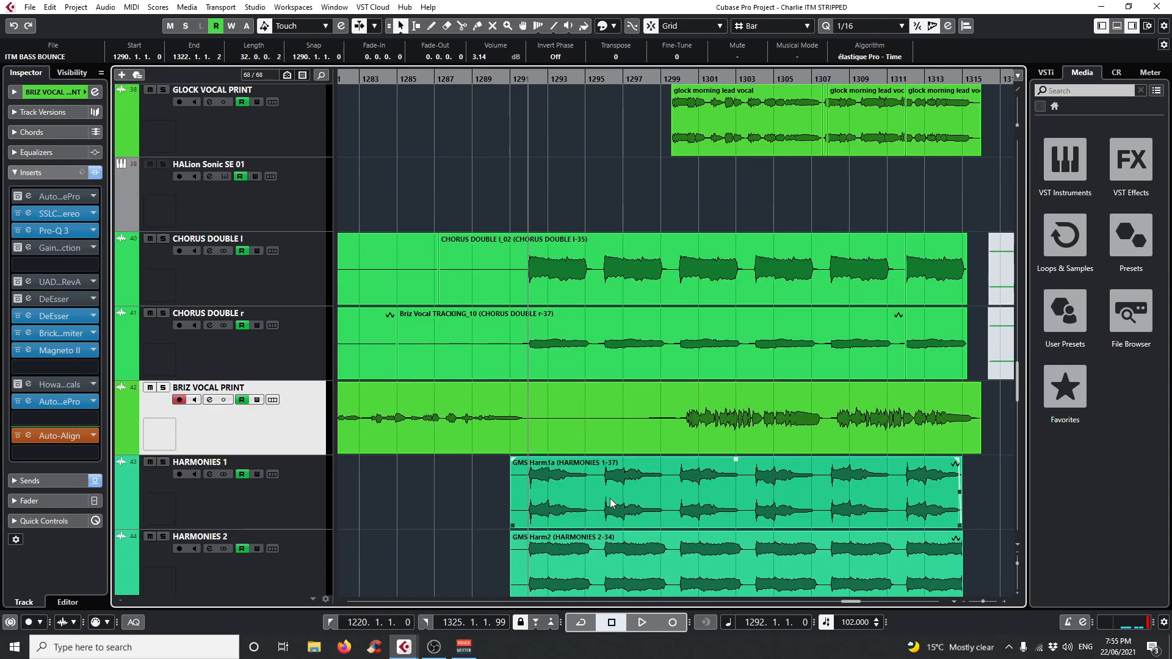
Solo CHORUS DOUBLE l, CHORUS DOUBLE r, HARMONIES 1 and HARMONIES 2, play them from bar 1292, and stop playback.
click(163, 239)
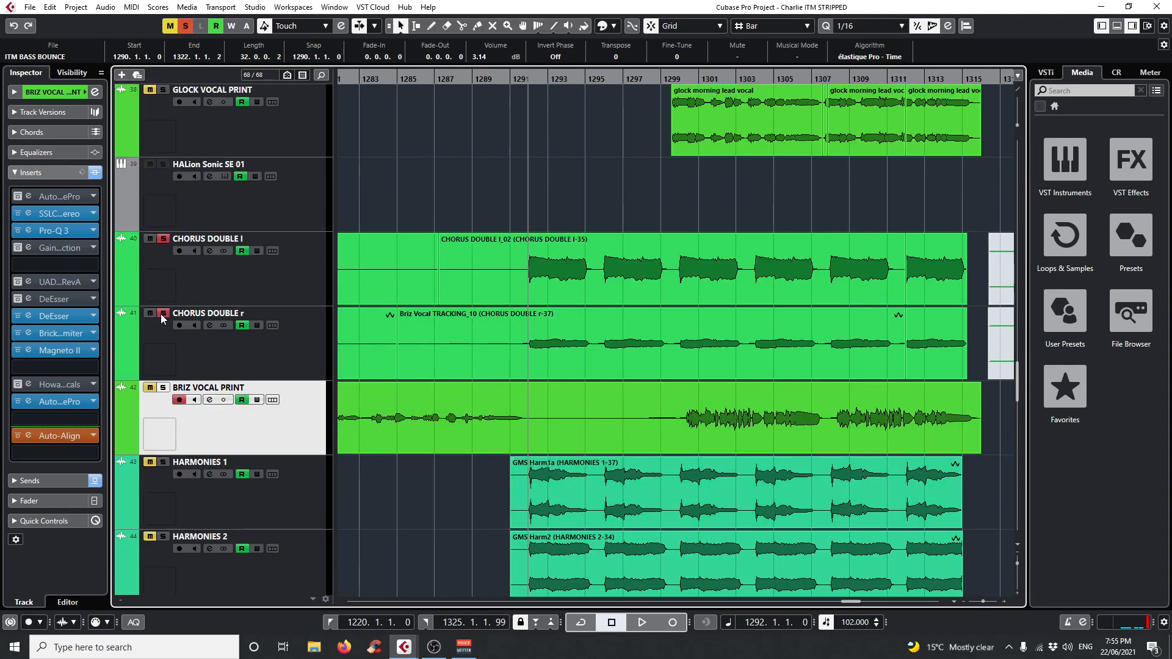
click(163, 463)
scroll(165, 455, down, 2)
click(163, 433)
key(space)
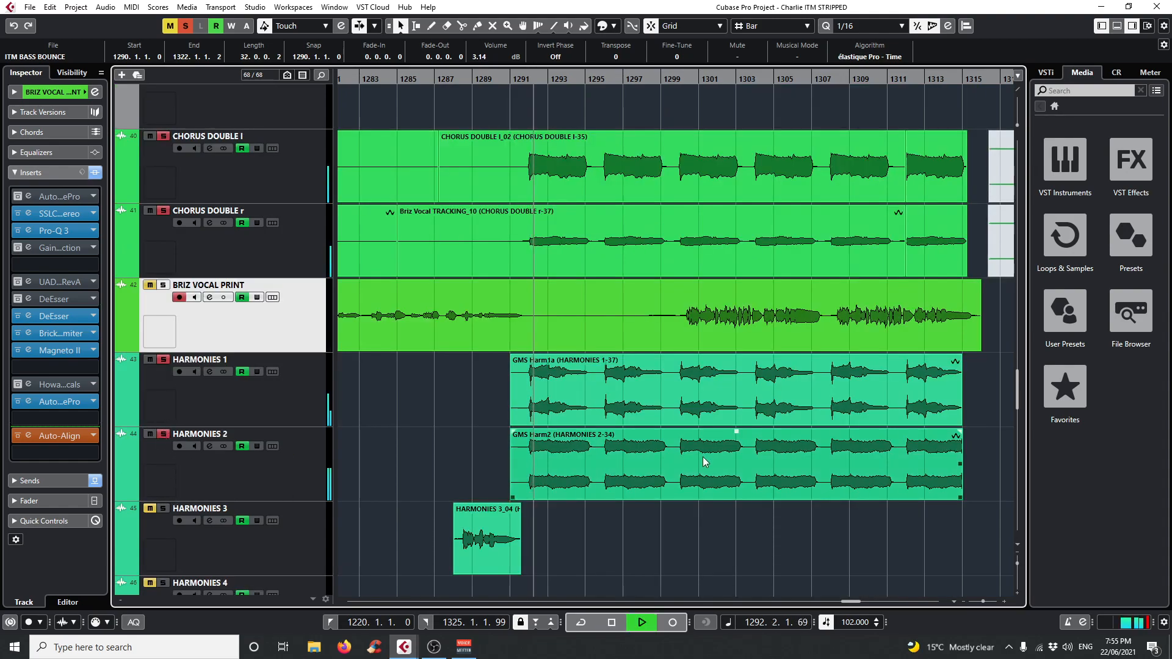
scroll(675, 507, up, 2)
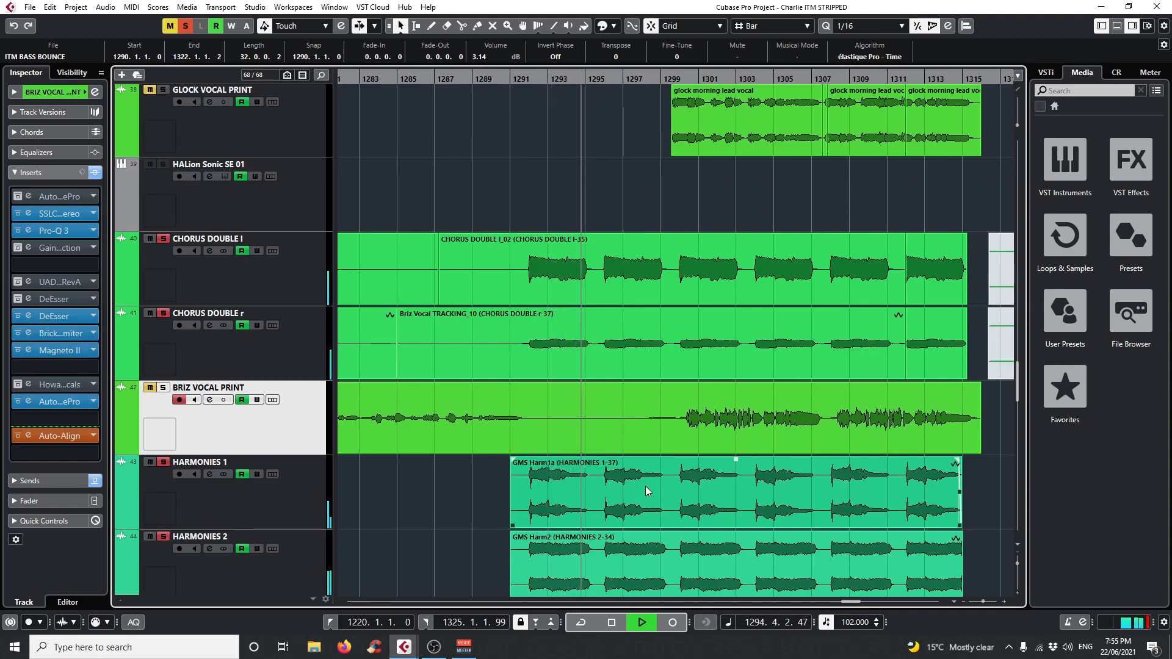
key(space)
Move the playback position to bar 1288 and clear all track solos.
scroll(583, 505, down, 4)
scroll(584, 505, up, 2)
scroll(584, 504, down, 2)
click(512, 77)
drag(512, 78, 444, 92)
scroll(716, 409, up, 8)
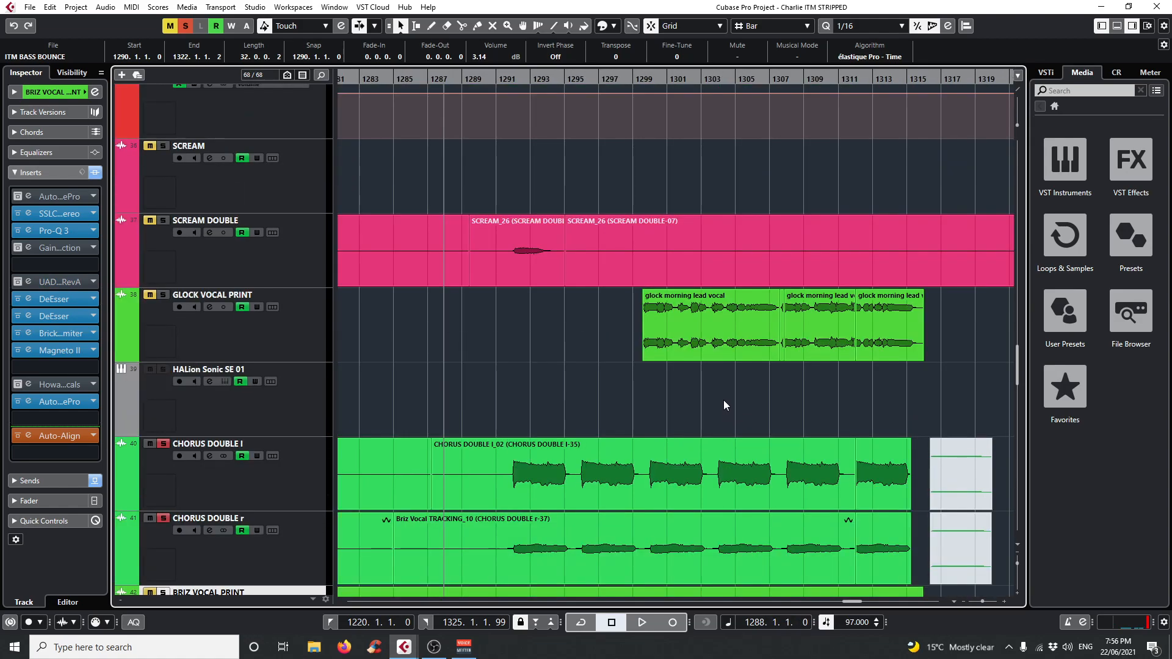
click(185, 28)
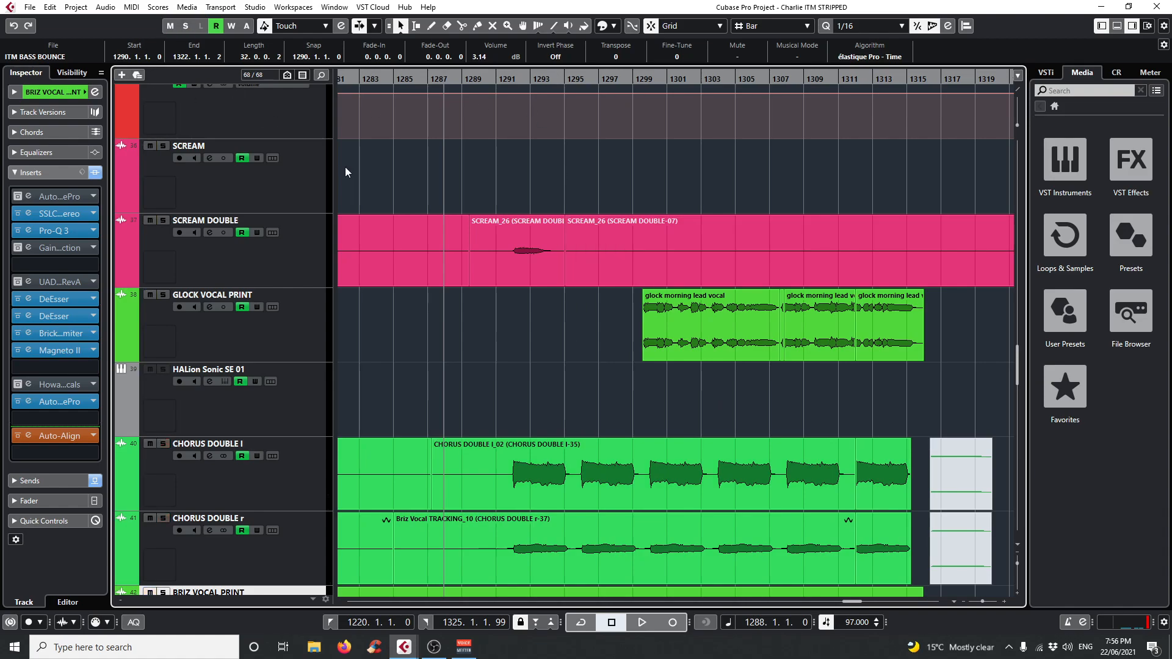
Move the playback position to bar 1276 and solo the strings and LEAD G 3 tracks.
scroll(527, 429, up, 2)
scroll(529, 431, up, 4)
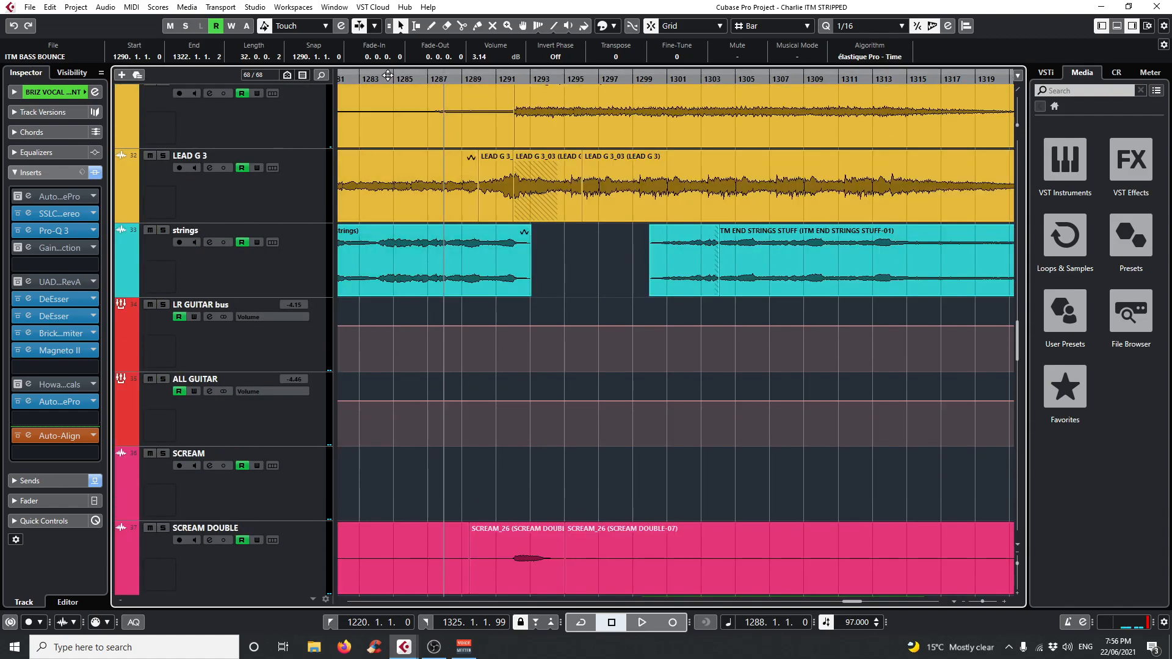
drag(388, 76, 490, 133)
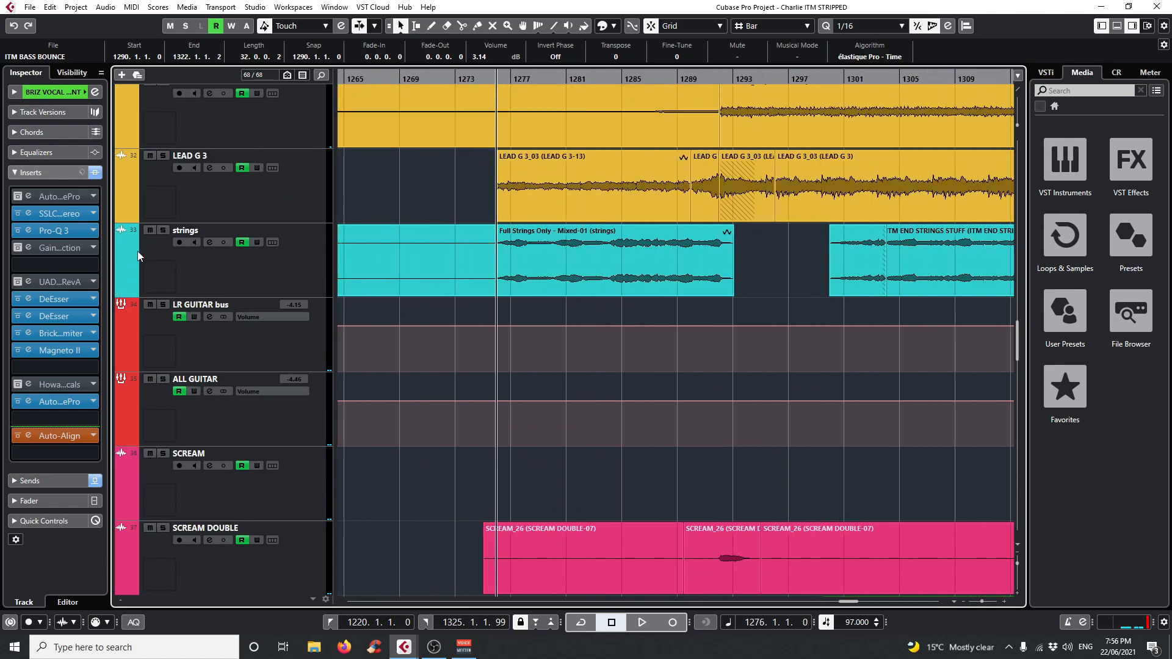
click(163, 230)
scroll(259, 355, up, 2)
click(164, 259)
scroll(480, 447, down, 4)
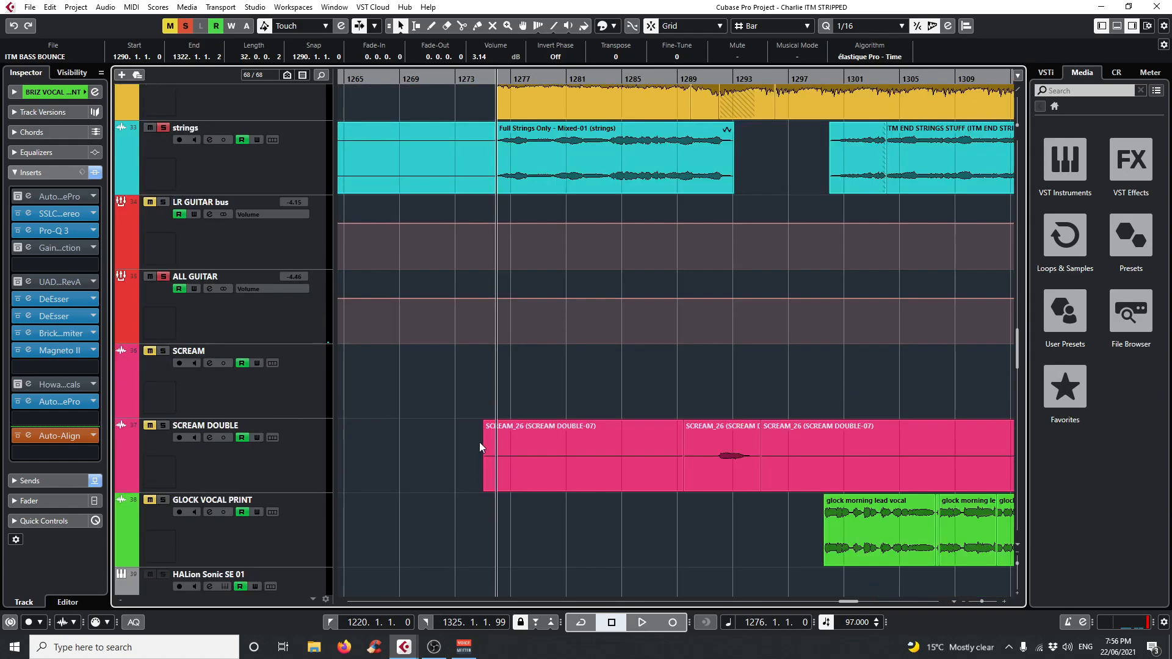
Also solo SCREAM DOUBLE, GLOCK VOCAL PRINT, both CHORUS DOUBLE tracks, BRIZ VOCAL PRINT, HARMONIES 1 and HARMONIES 2.
click(164, 426)
scroll(367, 476, down, 2)
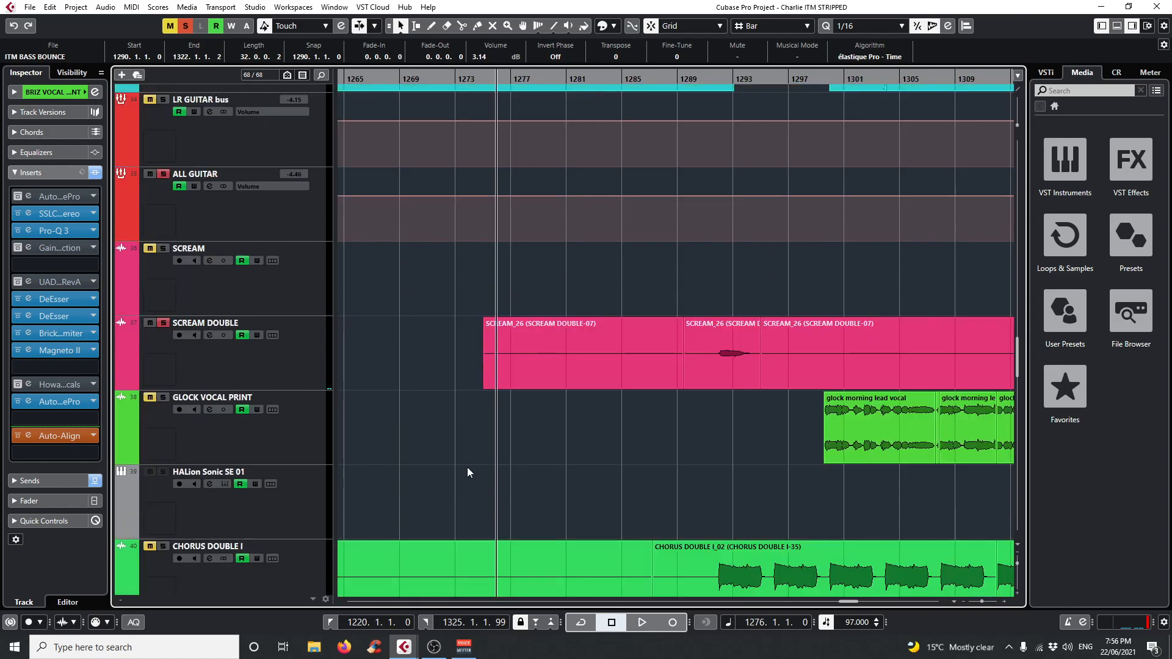
click(160, 549)
scroll(453, 480, down, 8)
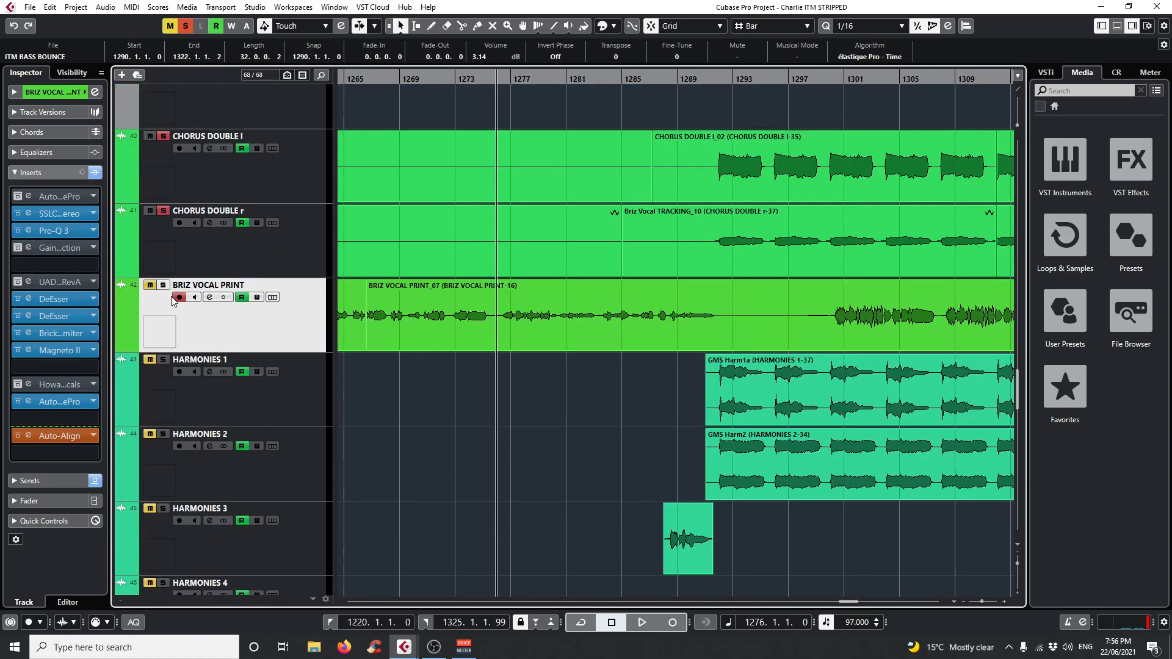
click(163, 360)
click(163, 434)
scroll(164, 434, down, 2)
scroll(832, 460, up, 19)
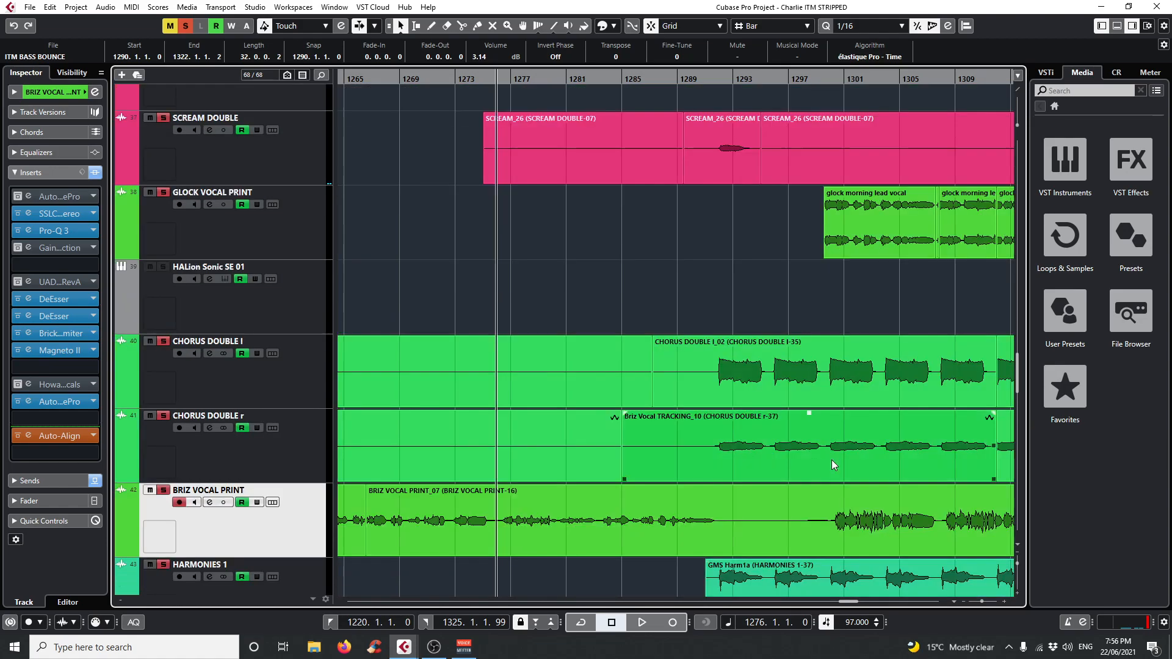
Also solo the HALion Sonic SE 02, ITM ACOUSTIC 2, ITM ACOUSTIC and BASS DI CLEANER tracks.
scroll(825, 456, up, 6)
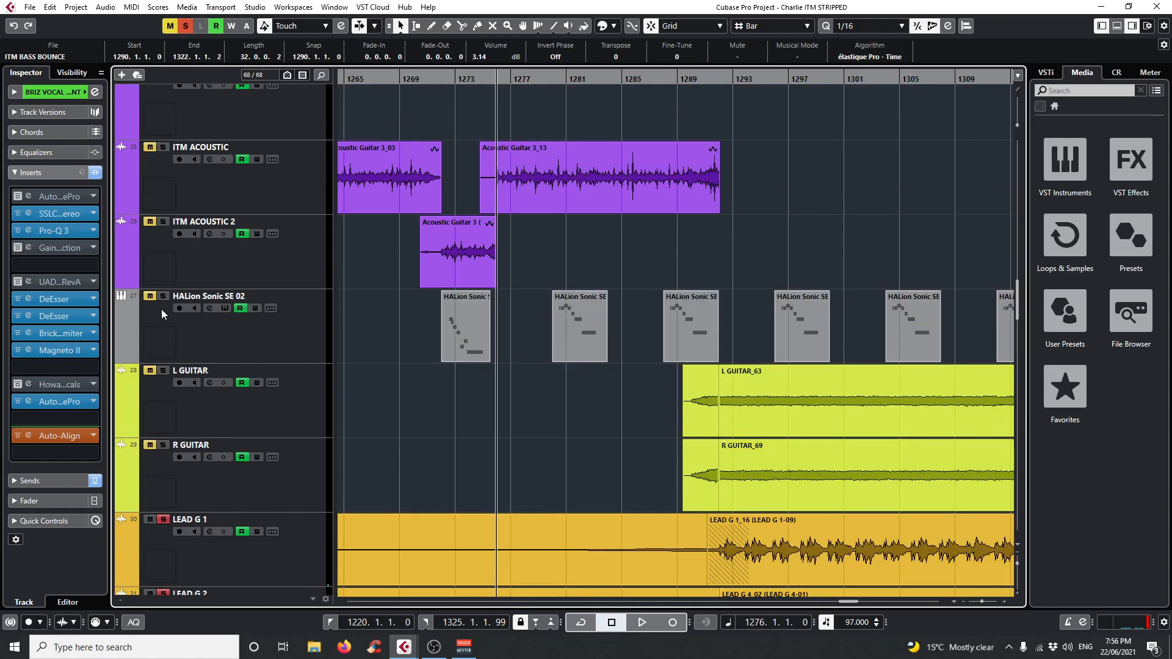
click(161, 222)
click(164, 147)
scroll(566, 431, up, 8)
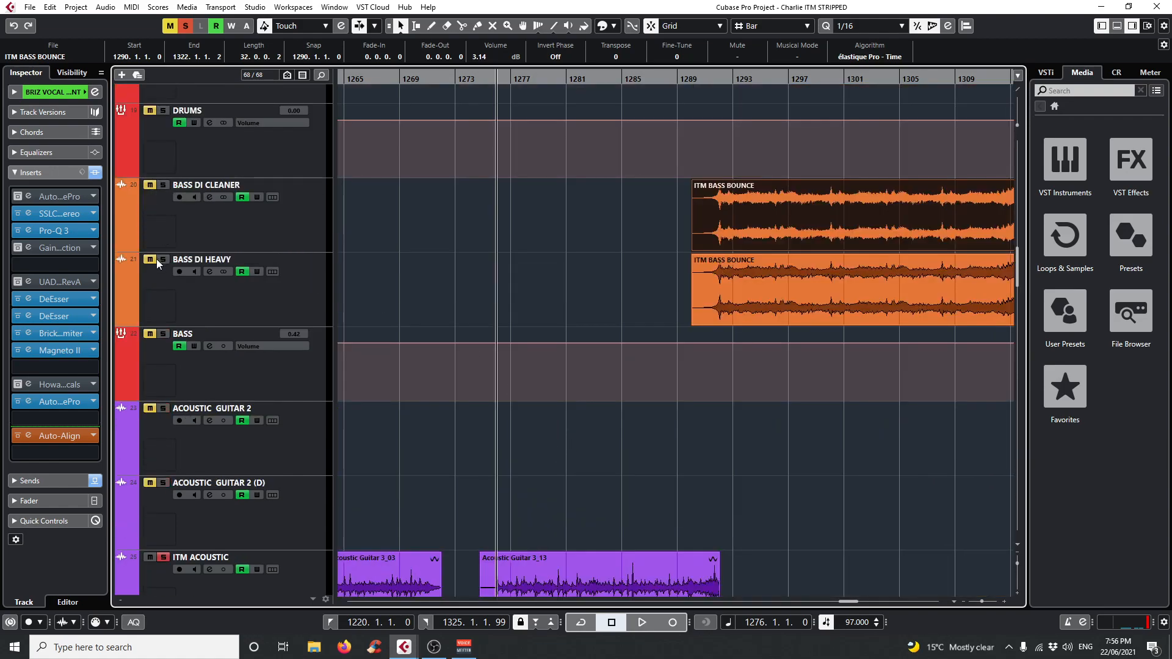
click(152, 261)
click(163, 260)
click(163, 186)
Lower the BASS DI CLEANER event's volume to -16.26 dB and play it from bar 1292.
drag(723, 80, 723, 74)
drag(801, 188, 825, 280)
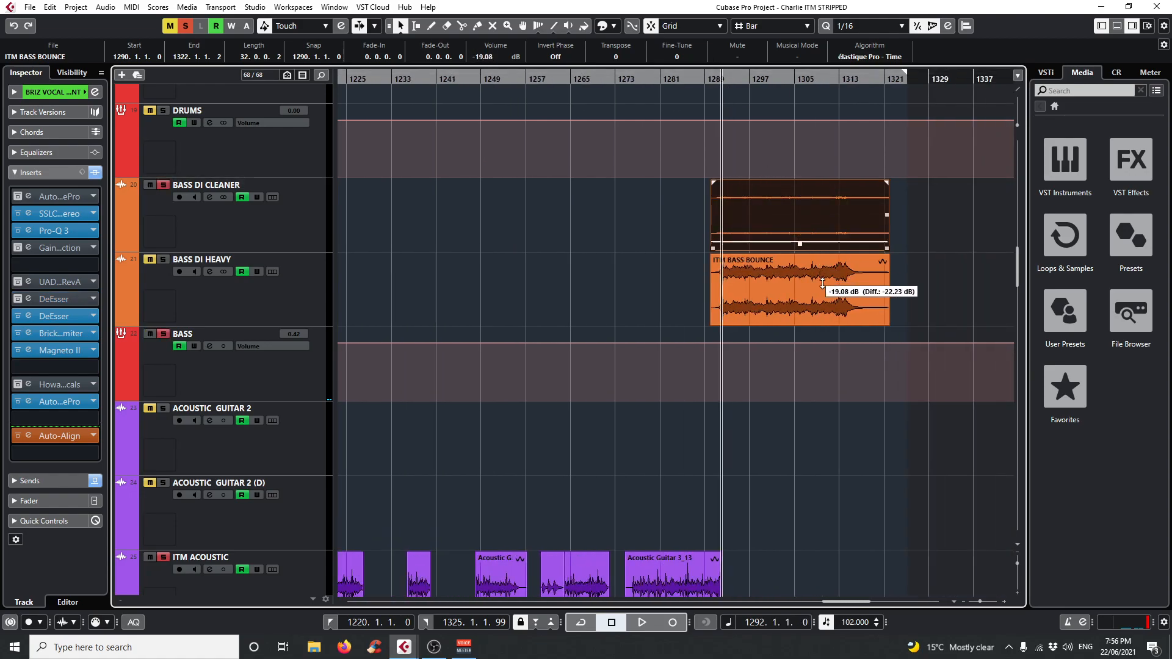
key(space)
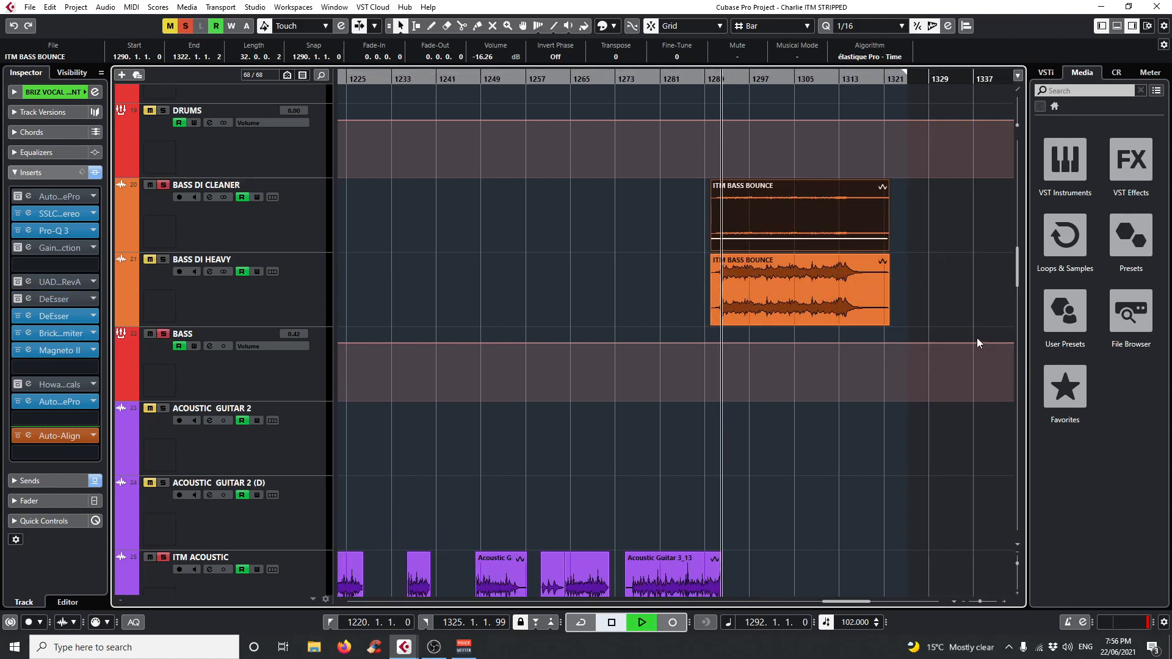
Also solo the TAMBO track and play the soloed tracks from bar 1297.
scroll(701, 419, up, 4)
scroll(701, 419, up, 12)
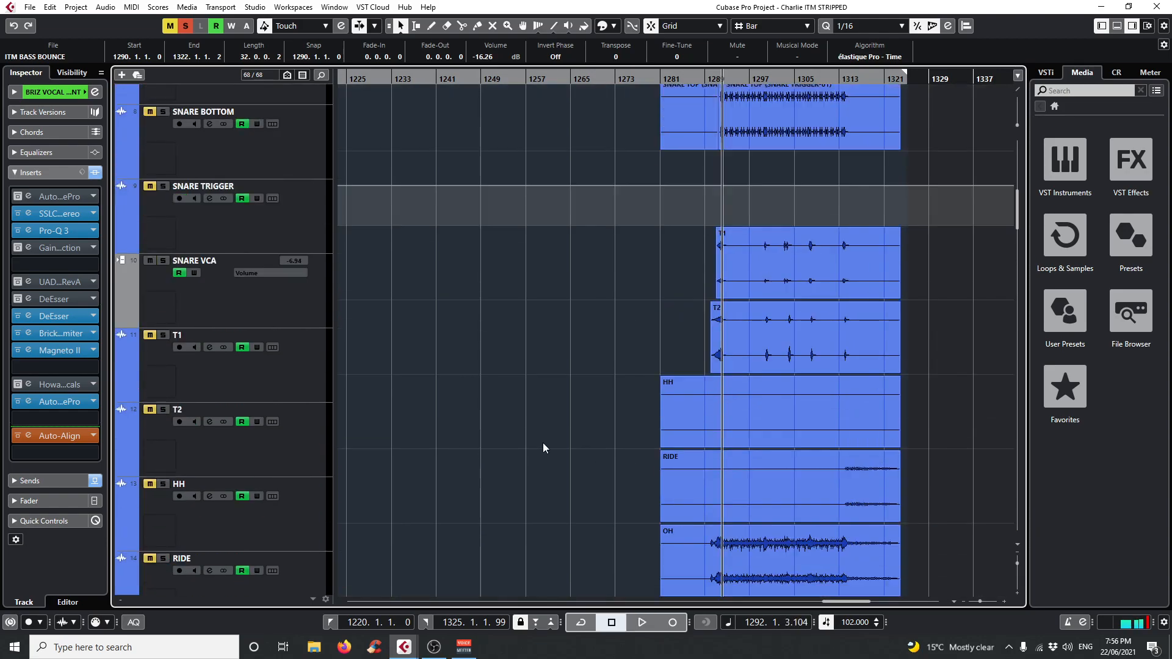
click(153, 104)
click(750, 75)
key(space)
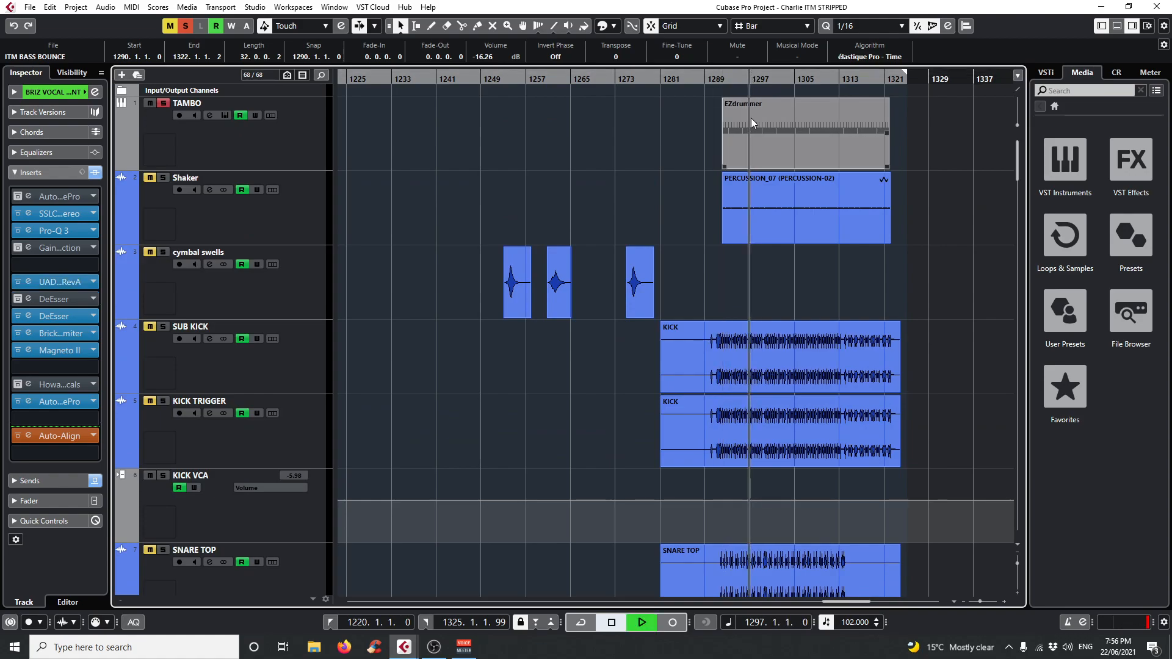
Check the solo states of all tracks, from the drums through guitars and vocals to the FX channels.
scroll(667, 372, down, 12)
scroll(666, 371, down, 8)
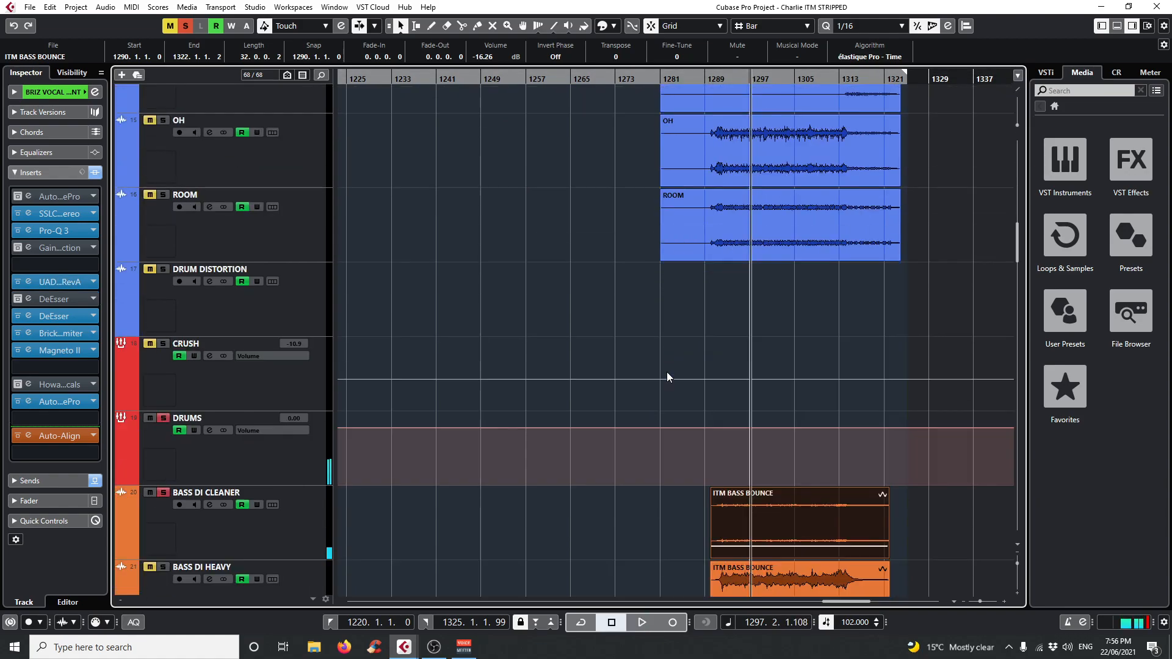
scroll(661, 369, up, 20)
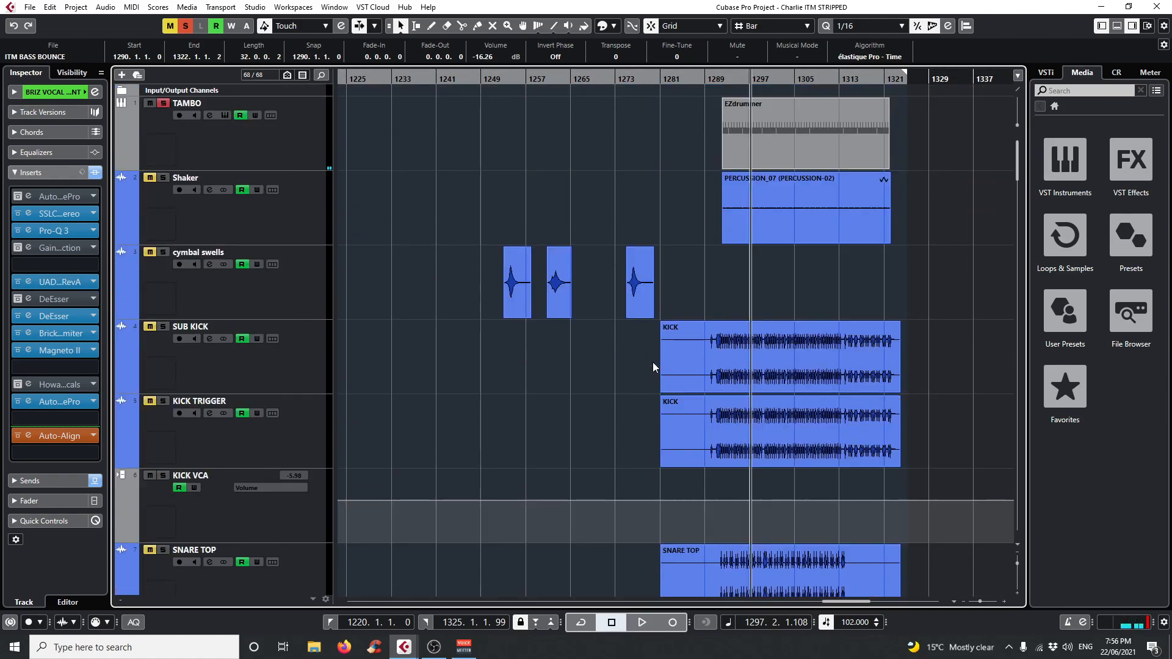
scroll(703, 342, down, 20)
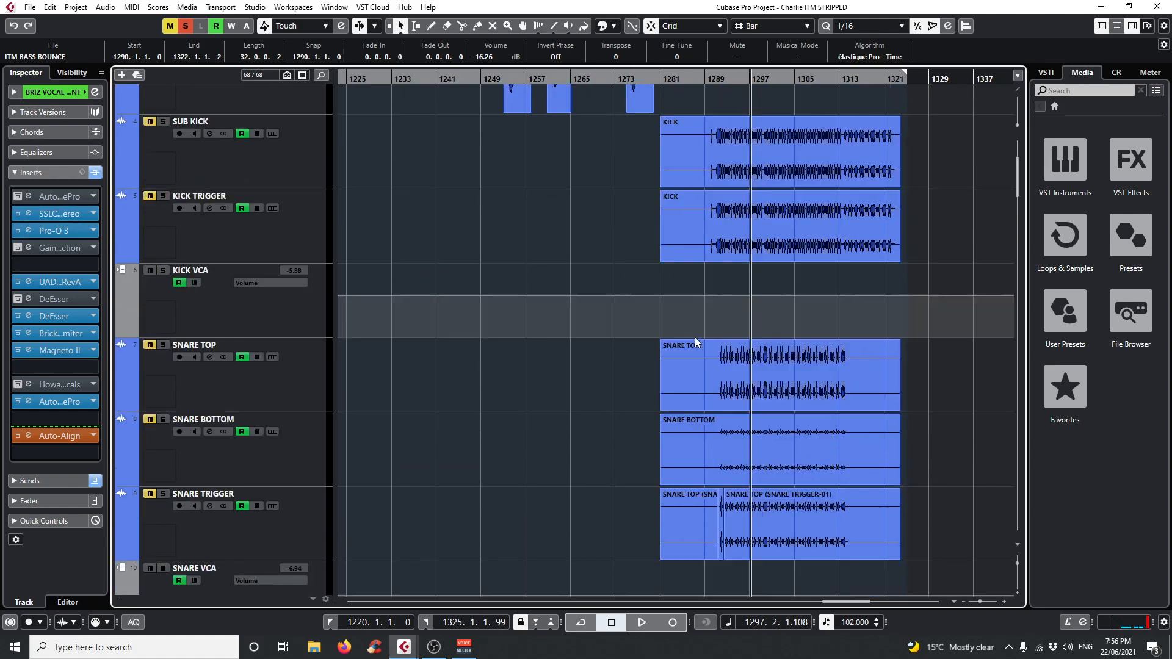
scroll(709, 345, down, 2)
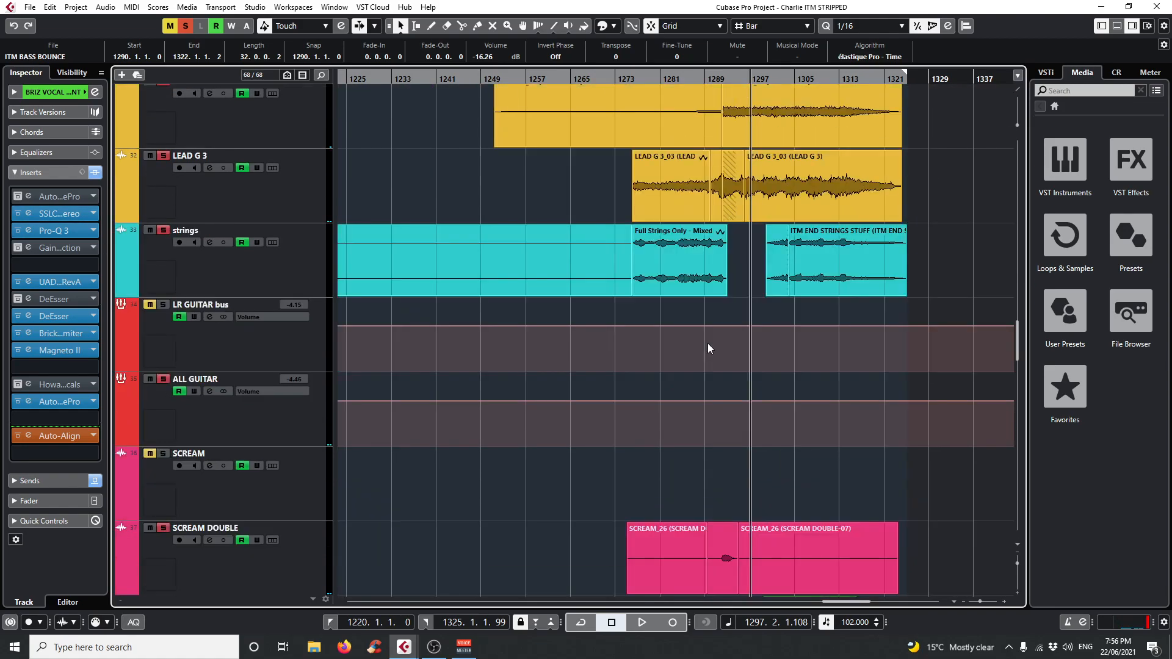
scroll(677, 339, down, 2)
scroll(653, 336, up, 2)
scroll(654, 336, down, 9)
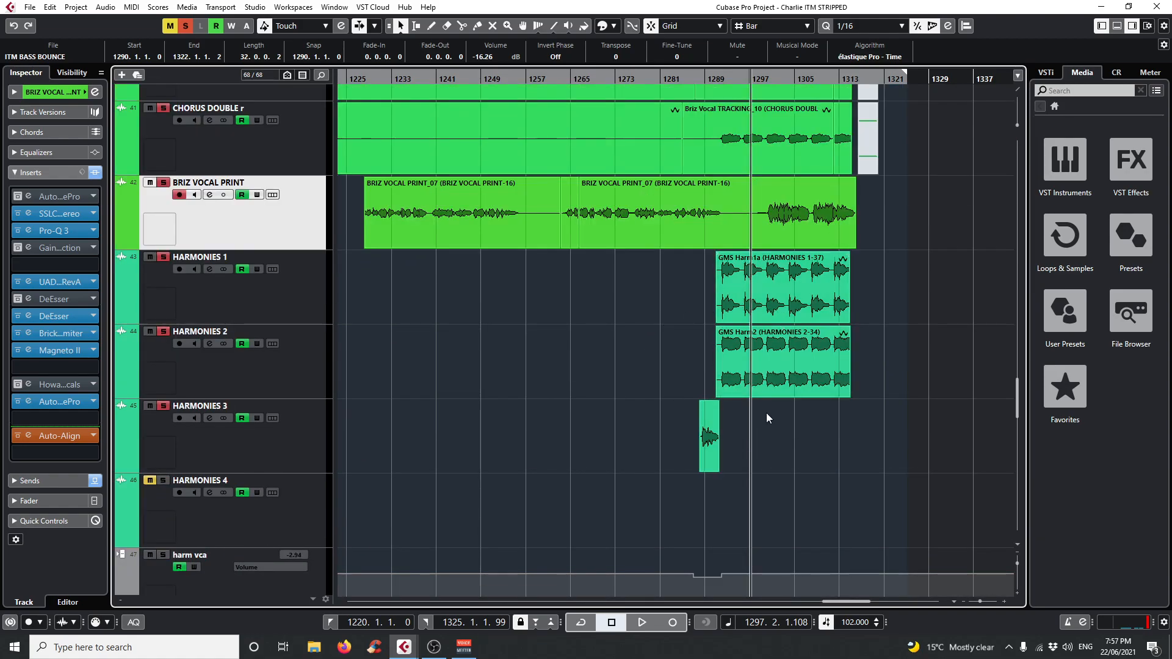
scroll(674, 459, down, 15)
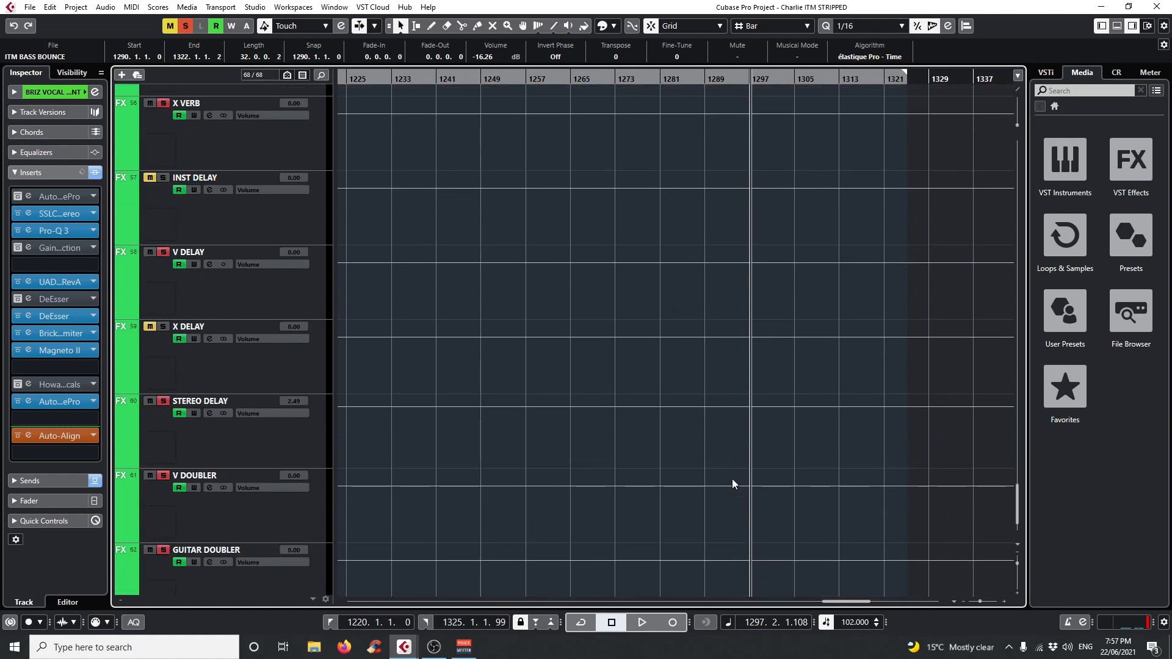
scroll(863, 486, up, 15)
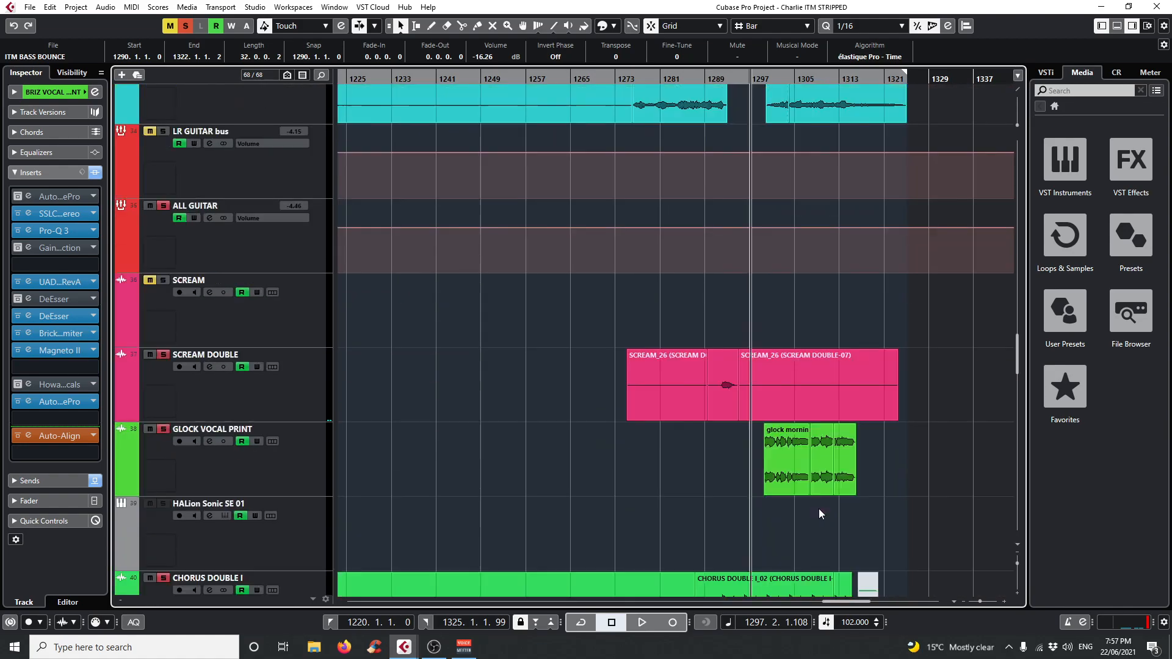
scroll(802, 460, down, 10)
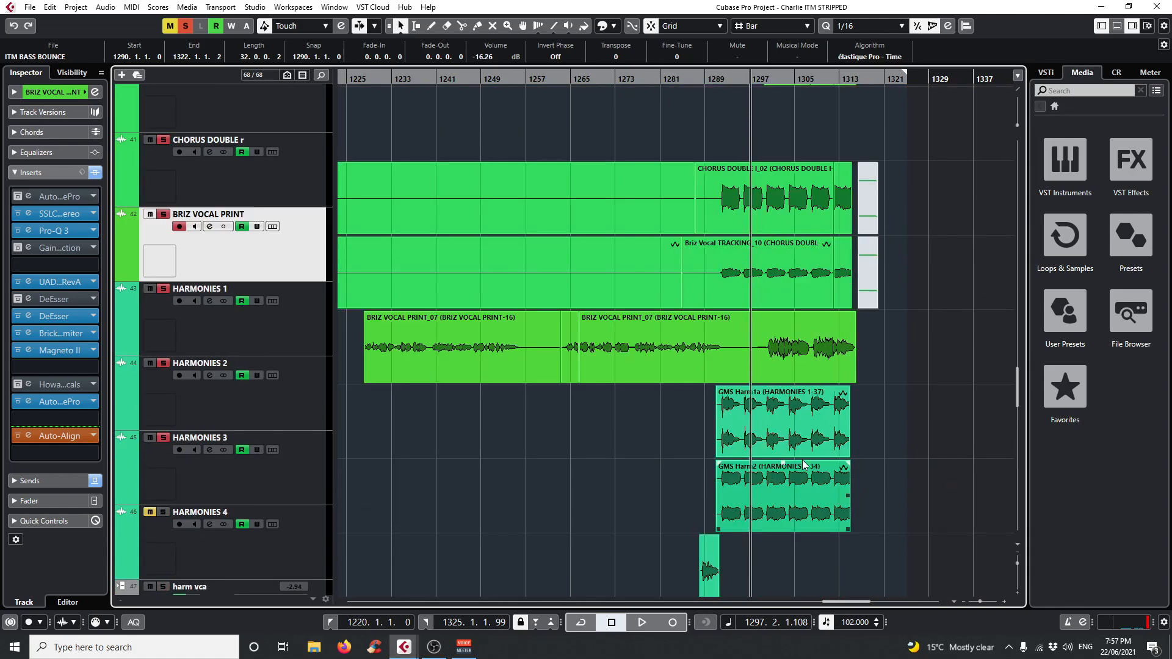
scroll(779, 467, up, 8)
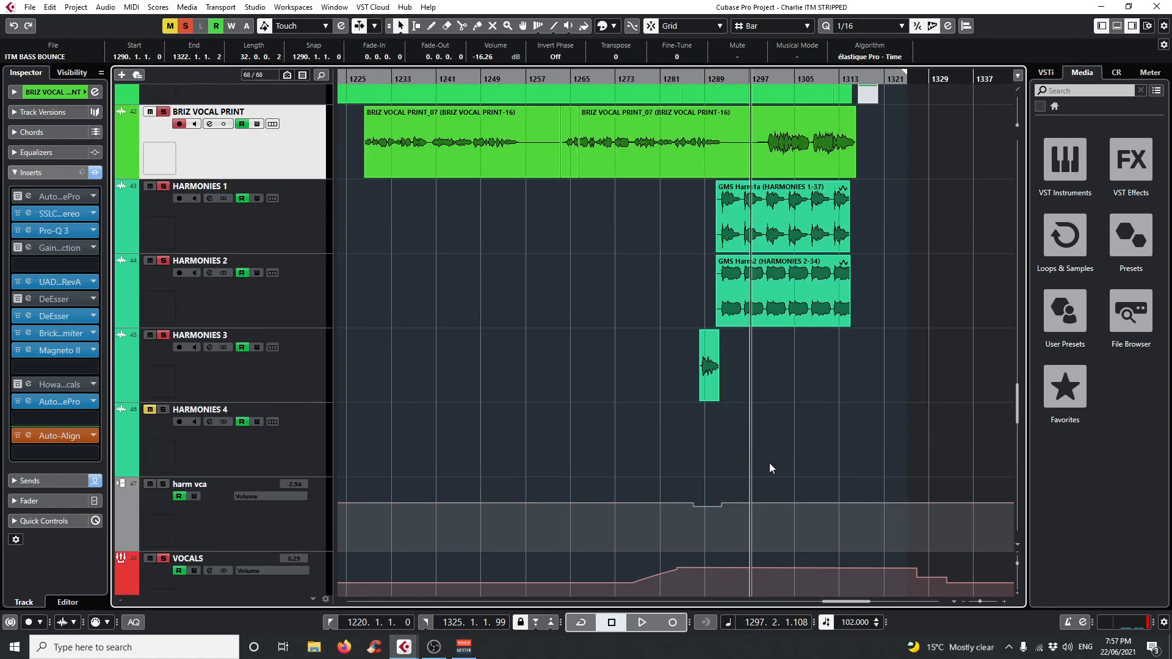
scroll(727, 488, up, 10)
scroll(738, 468, down, 3)
scroll(713, 446, up, 2)
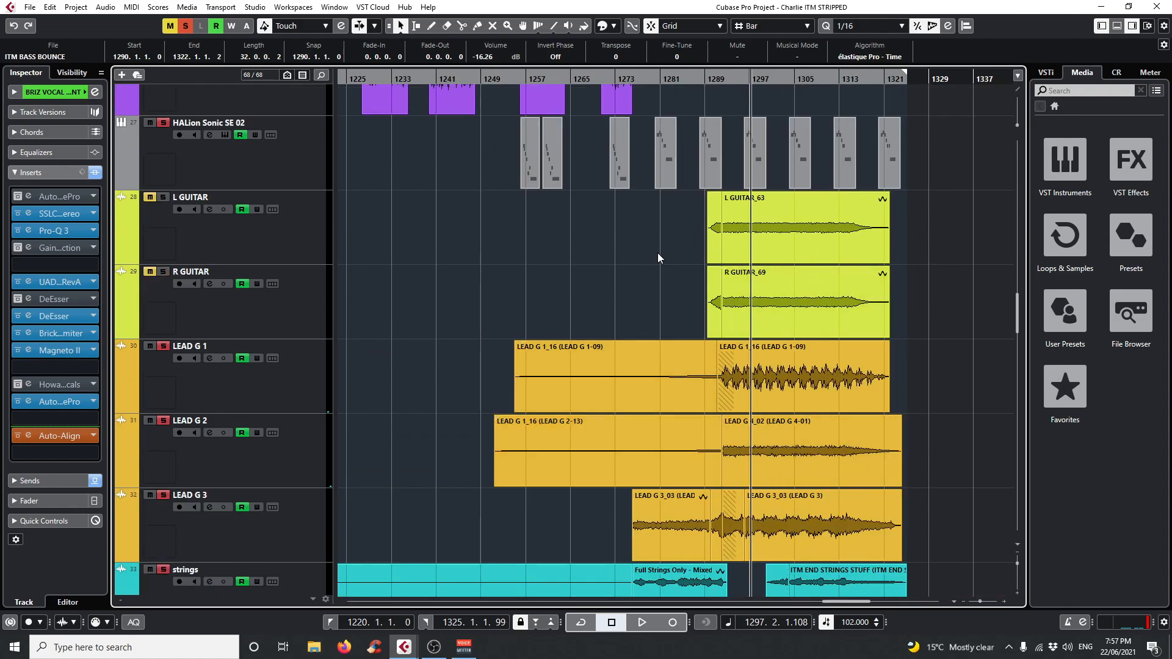
Move the playback position to bar 1276, where the strings event begins, and start playback.
drag(670, 78, 626, 133)
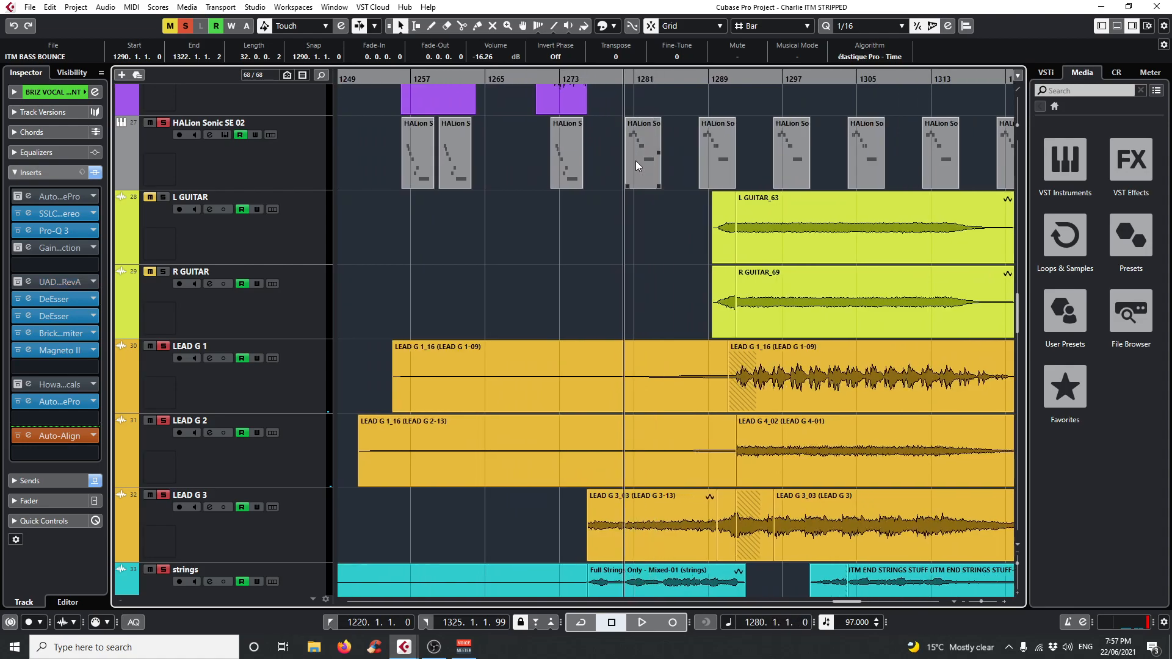
scroll(611, 367, down, 5)
drag(581, 78, 591, 100)
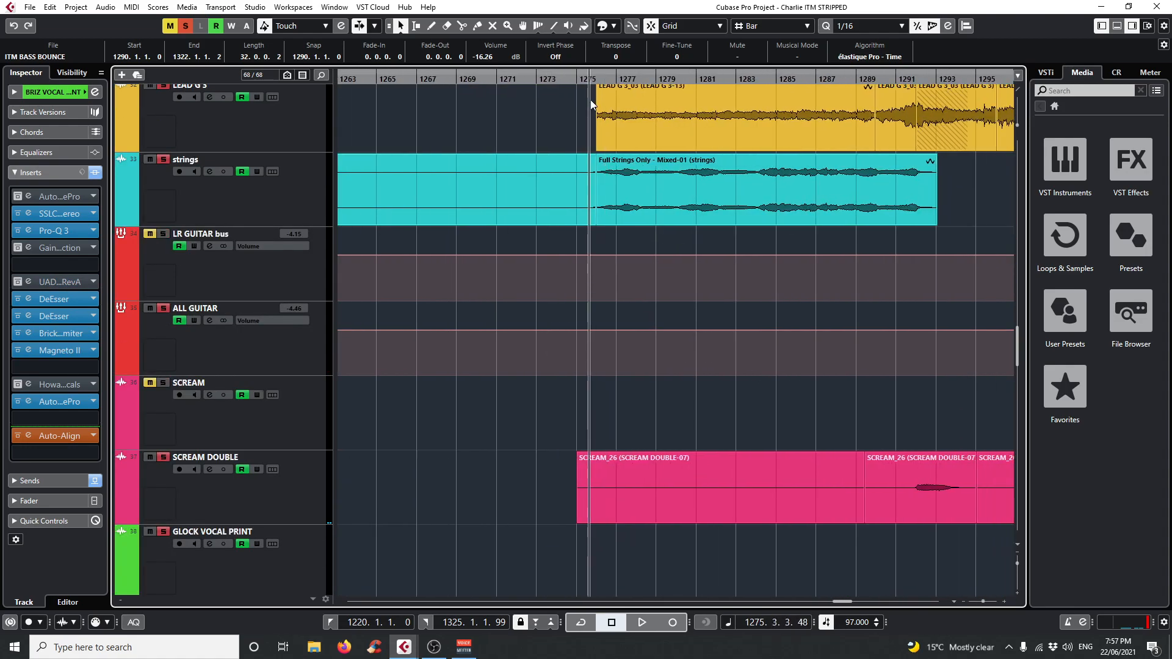
click(433, 650)
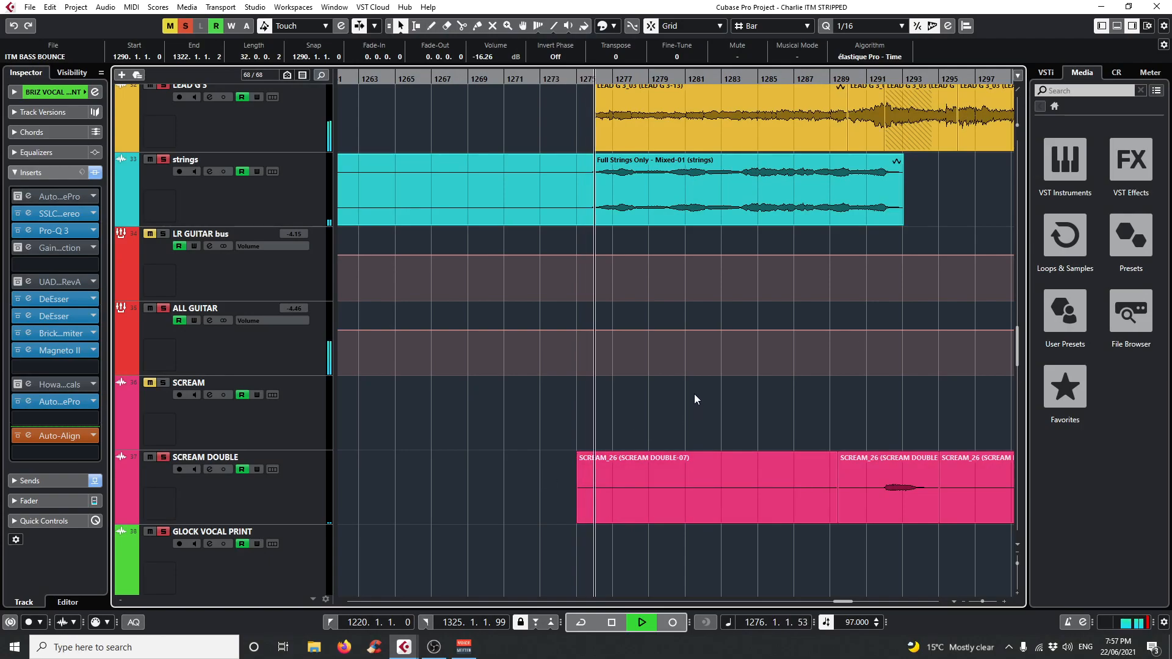
Follow the three lead guitar tracks and the strings during playback from bar 1276.
scroll(871, 516, up, 2)
scroll(869, 514, up, 2)
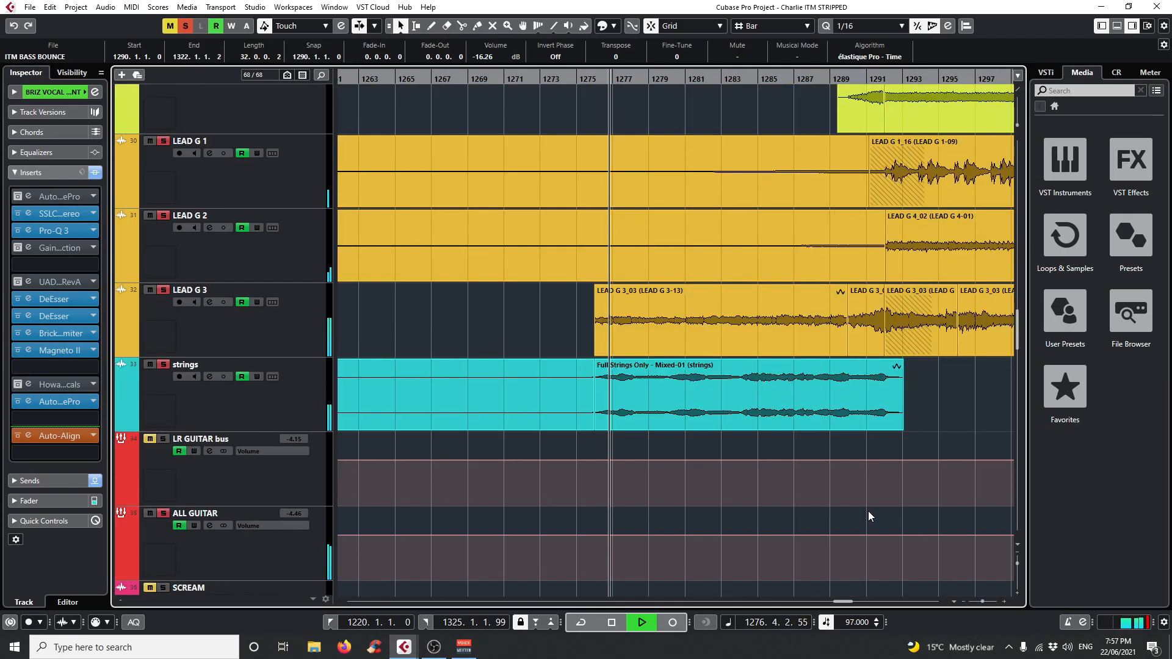
drag(844, 602, 851, 601)
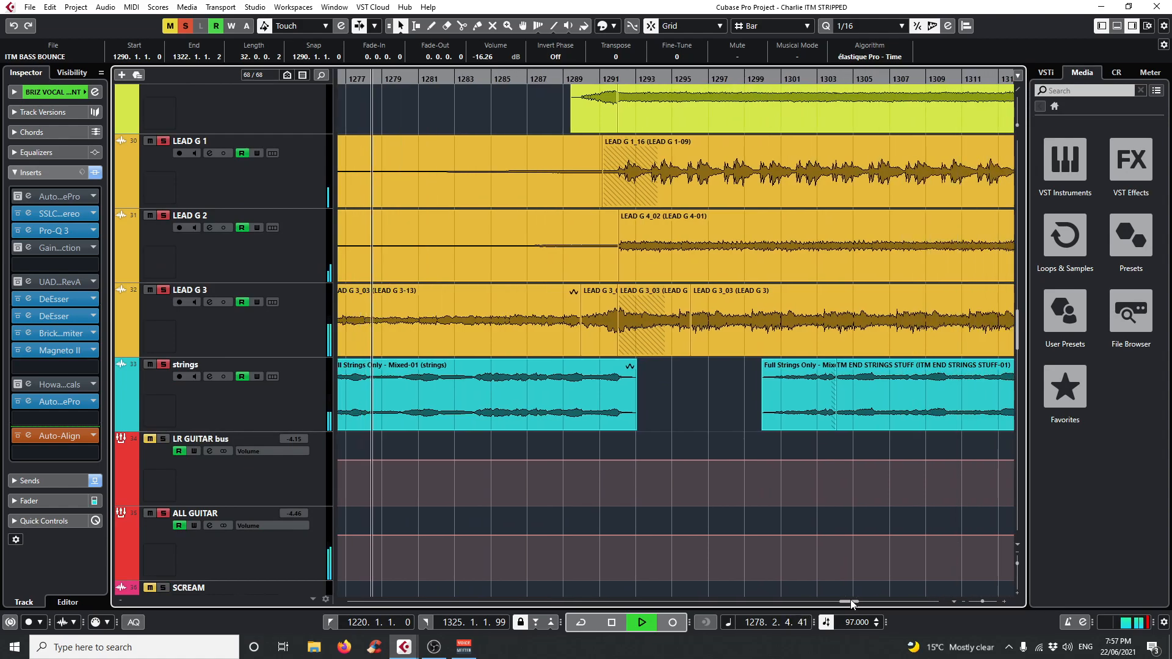
click(438, 652)
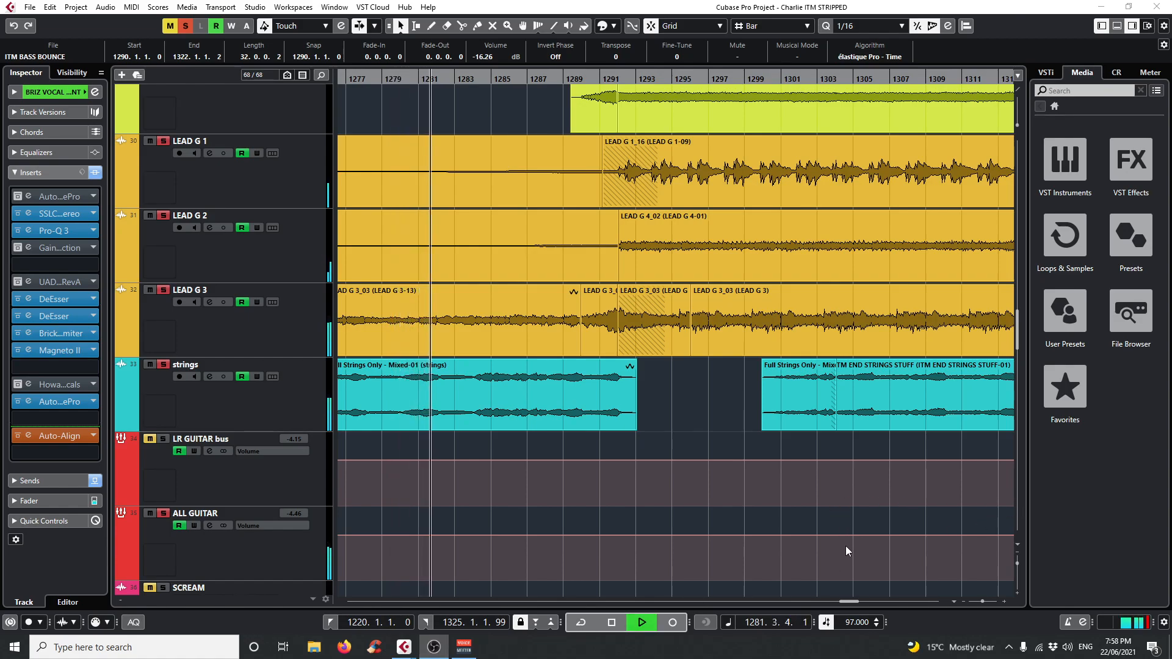
click(413, 372)
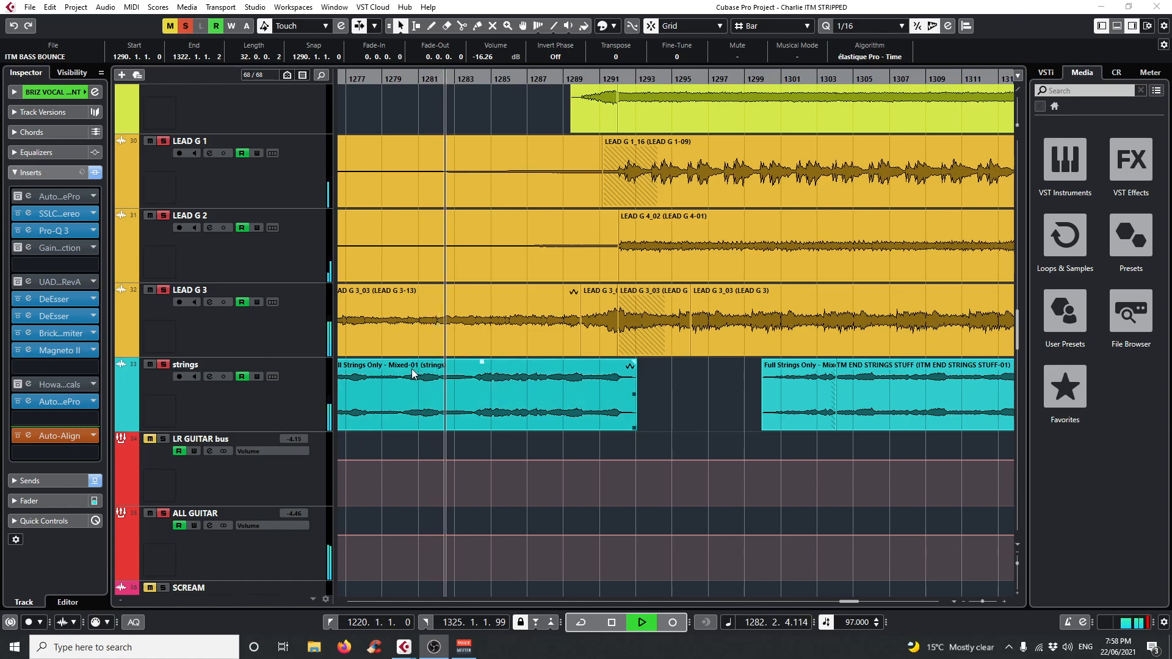
click(666, 383)
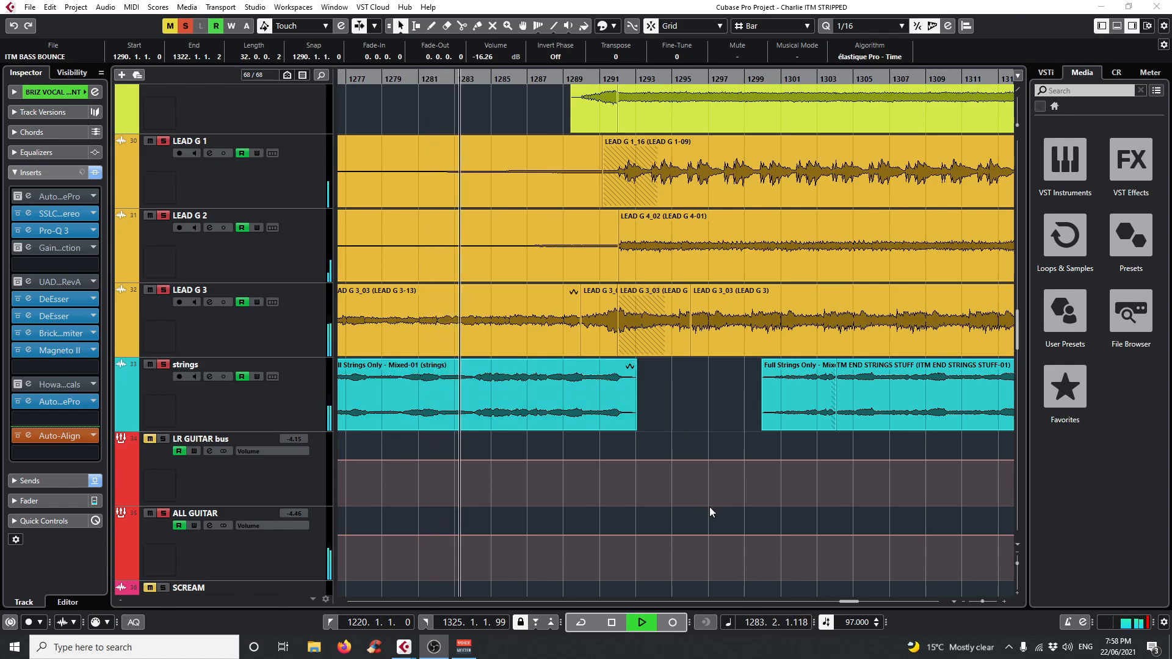
Reduce all track heights for an overview and follow the soloed arrangement to its end during playback.
scroll(709, 508, up, 2)
scroll(710, 508, up, 3)
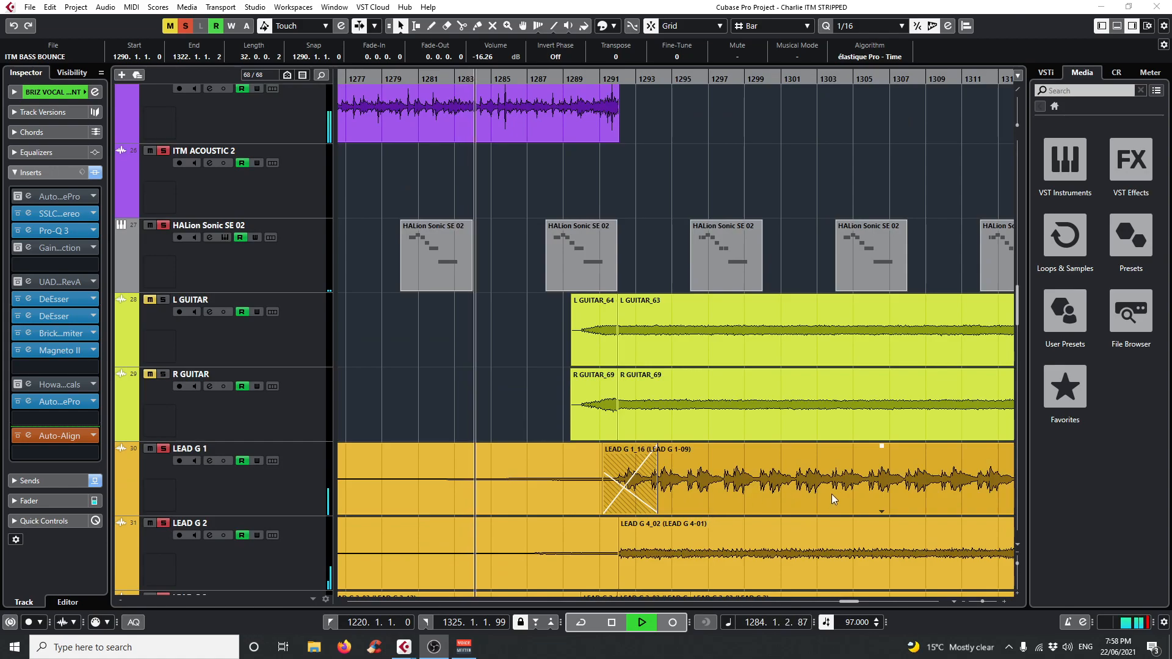
drag(1017, 566, 1017, 559)
scroll(786, 536, up, 10)
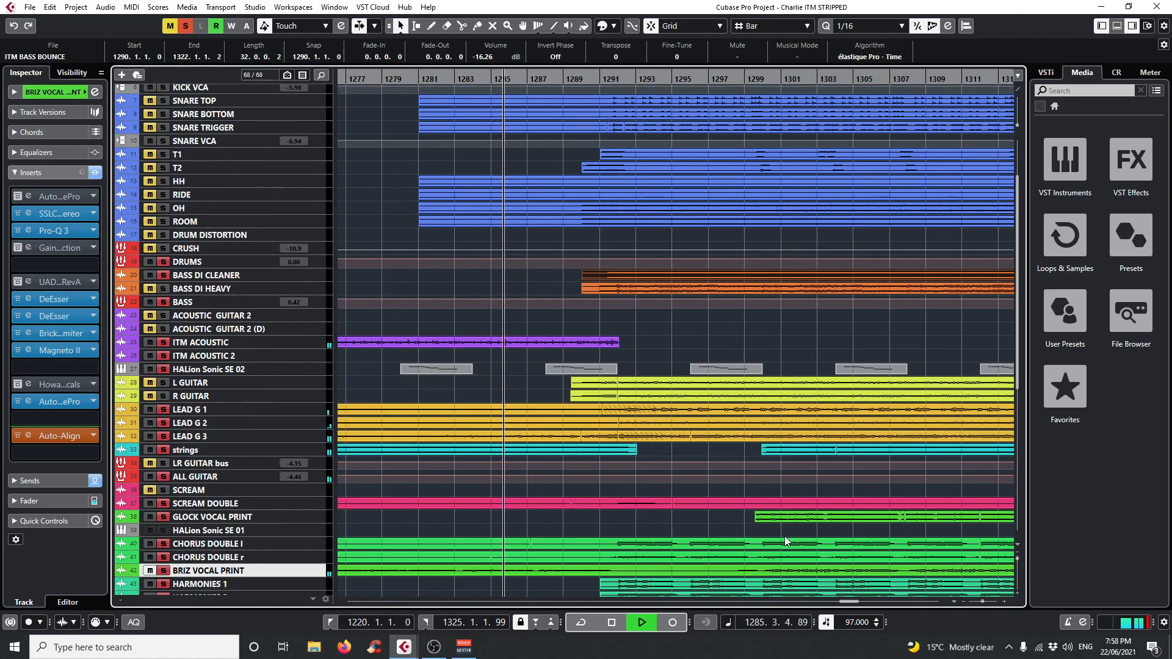
click(430, 647)
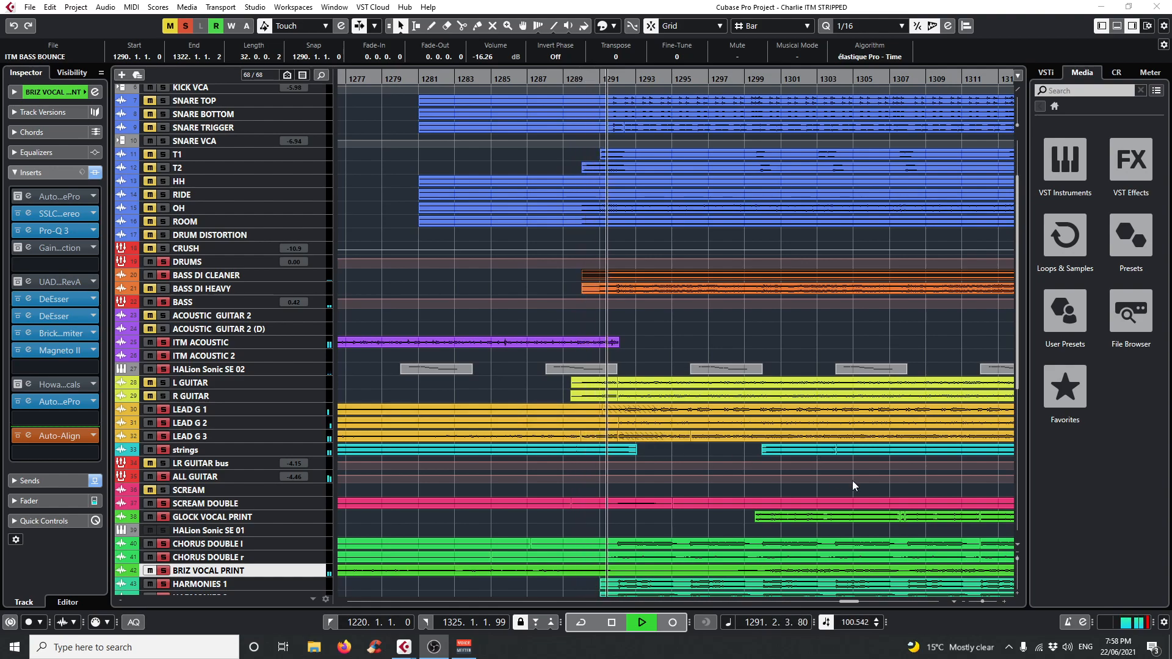
scroll(873, 481, down, 4)
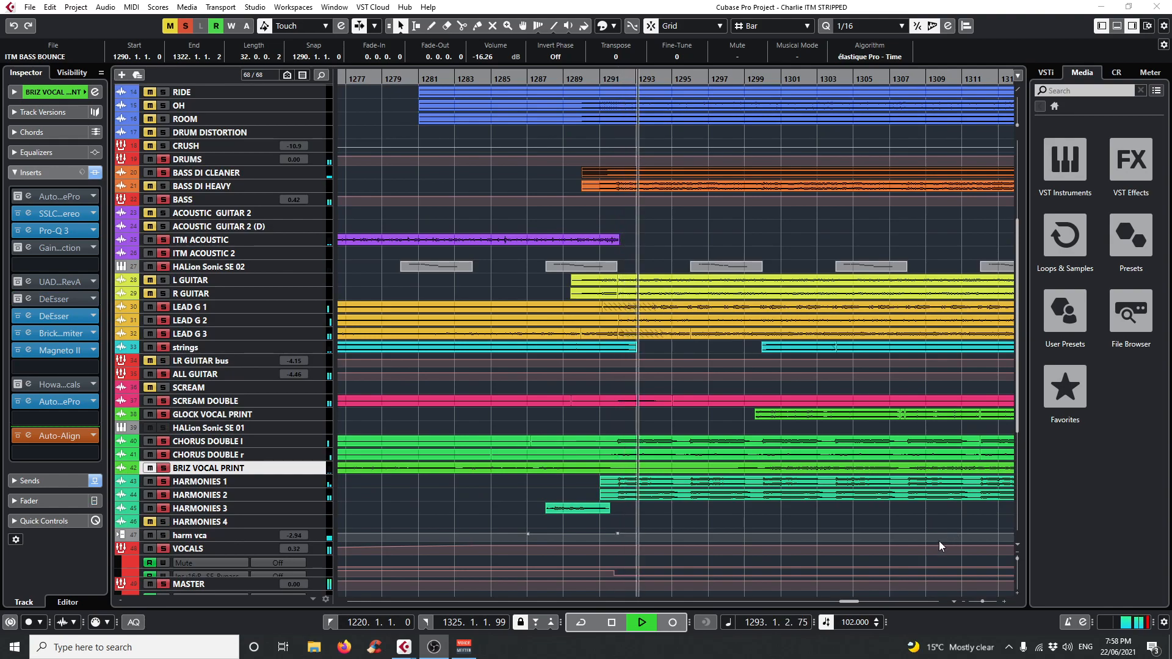
scroll(939, 541, up, 4)
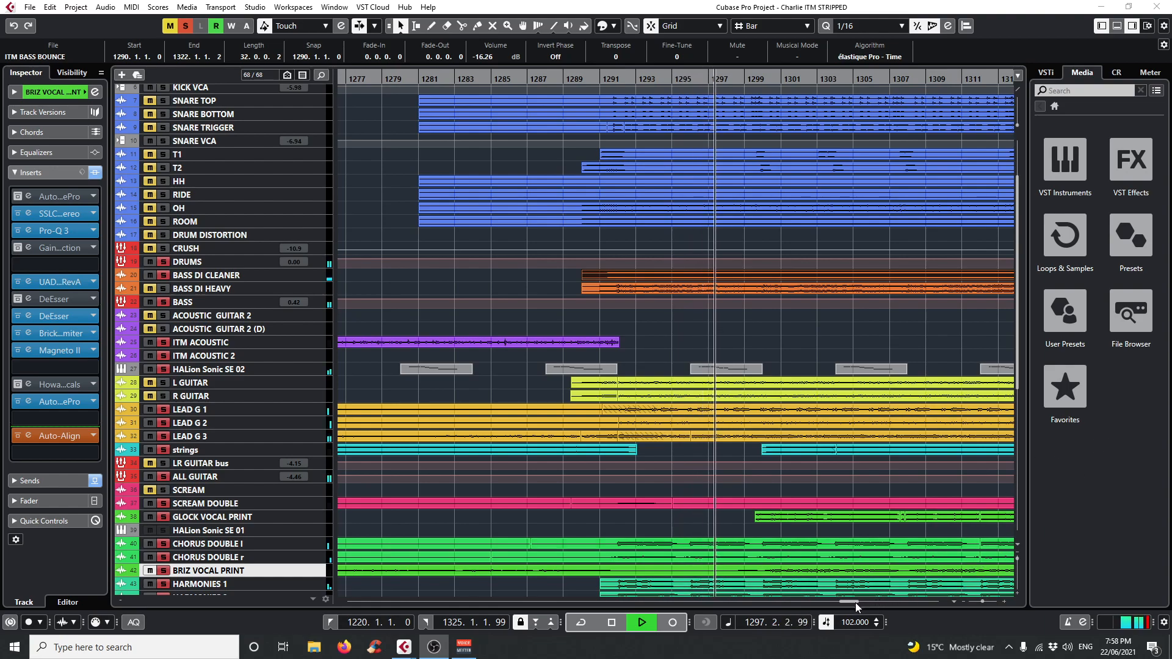
drag(855, 603, 861, 603)
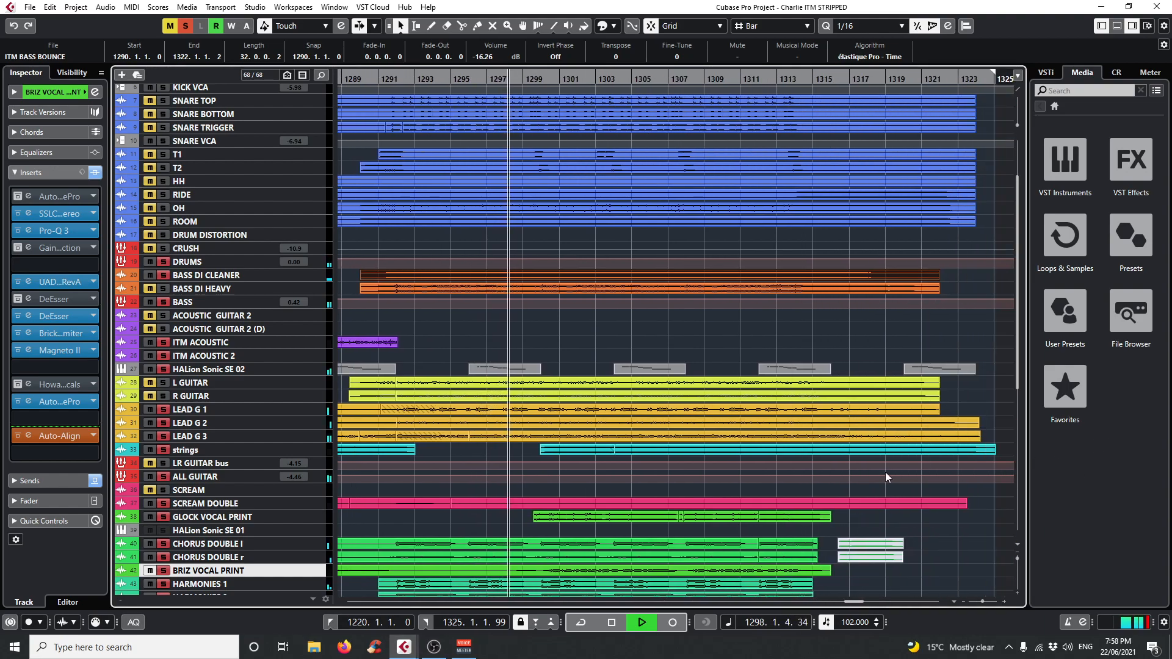
Enlarge the track heights and examine the CHORUS DOUBLE, BRIZ VOCAL PRINT, GLOCK VOCAL PRINT and HARMONIES 1 waveforms during playback.
scroll(889, 472, down, 5)
drag(1017, 559, 1017, 573)
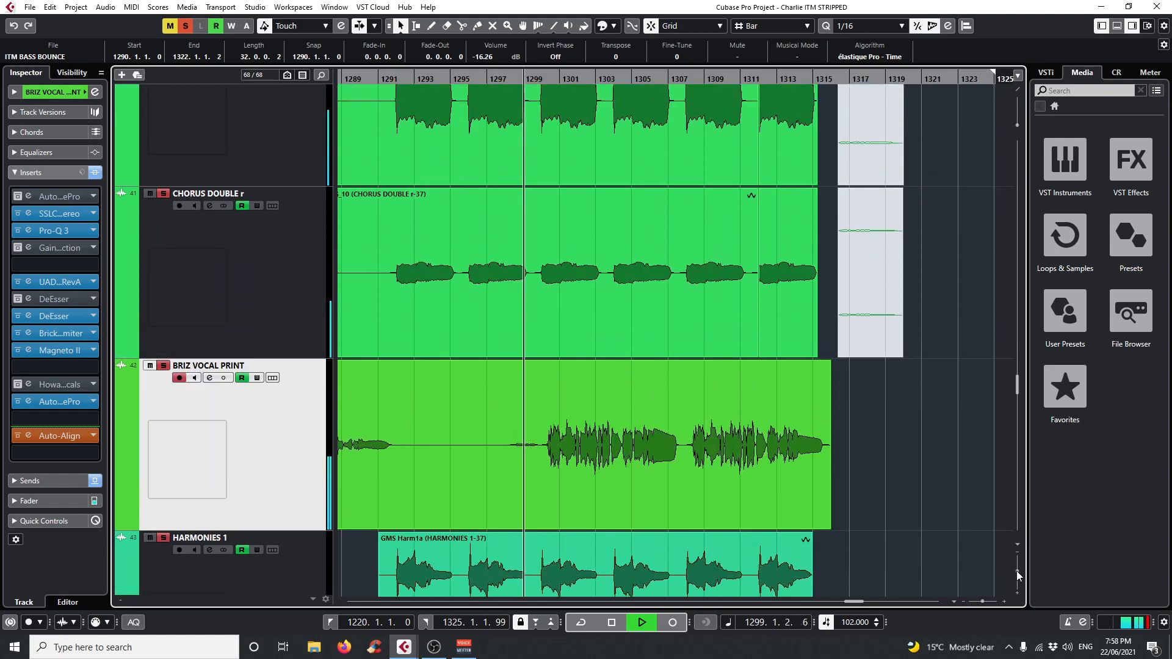
click(631, 497)
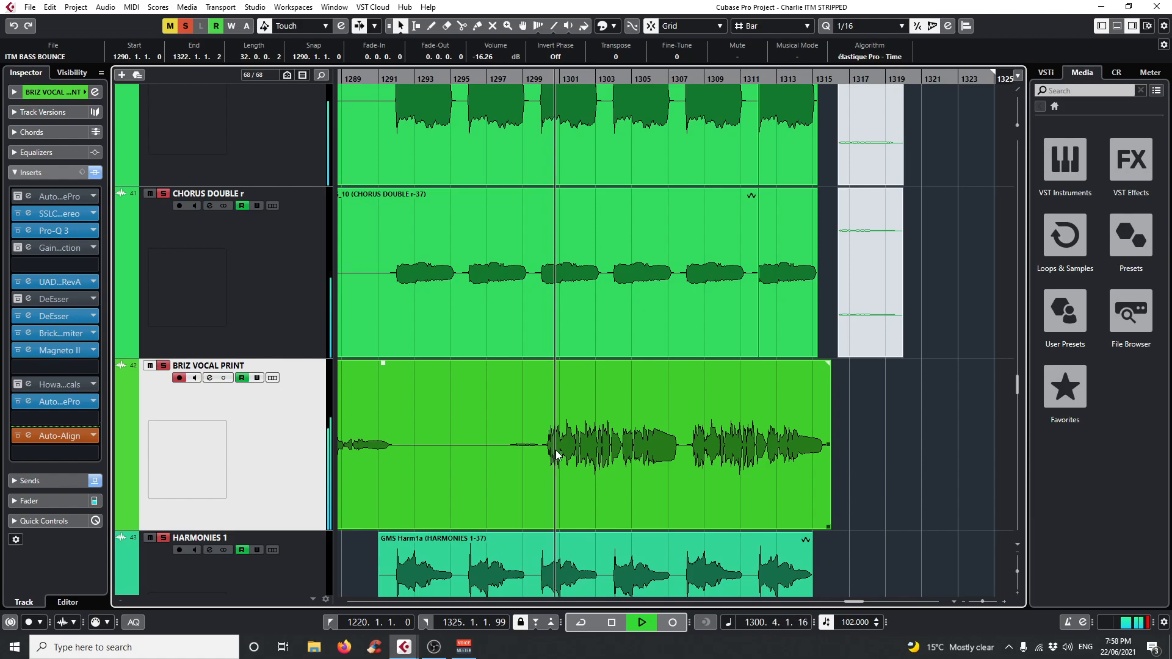
scroll(924, 478, up, 2)
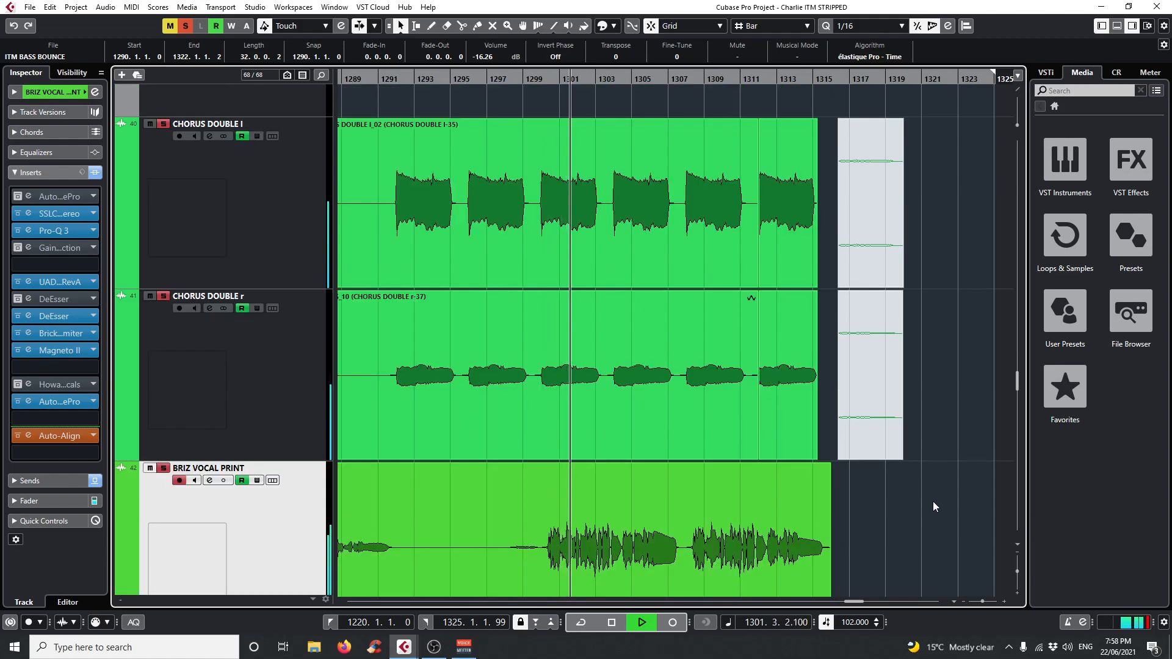
scroll(933, 500, up, 6)
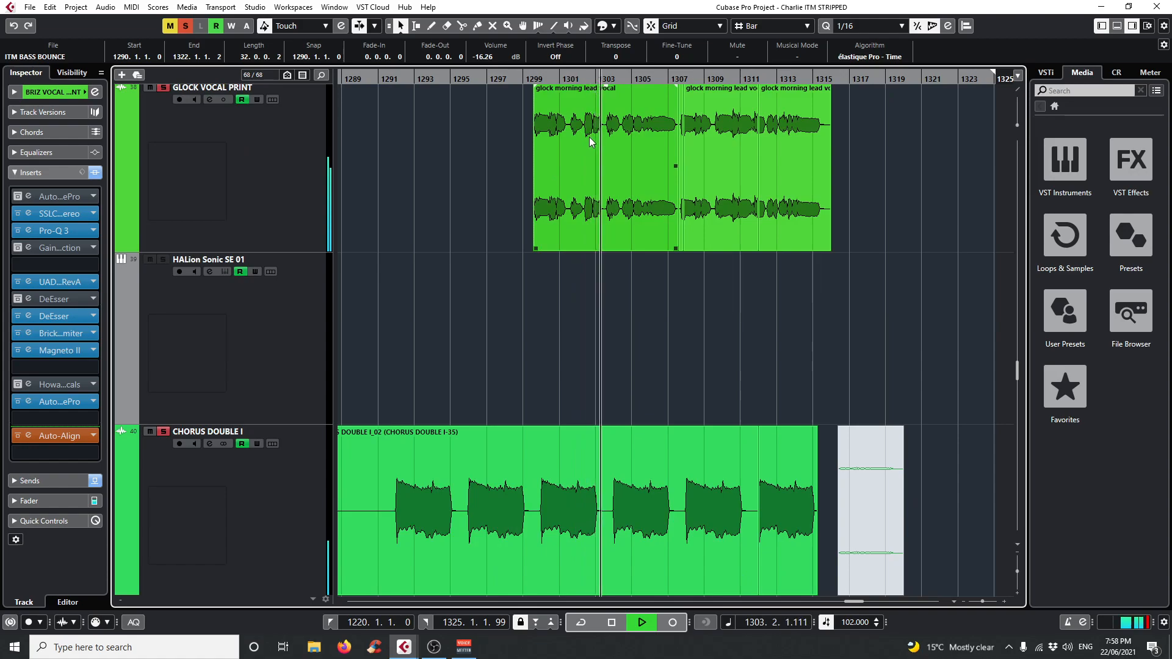
scroll(924, 378, down, 9)
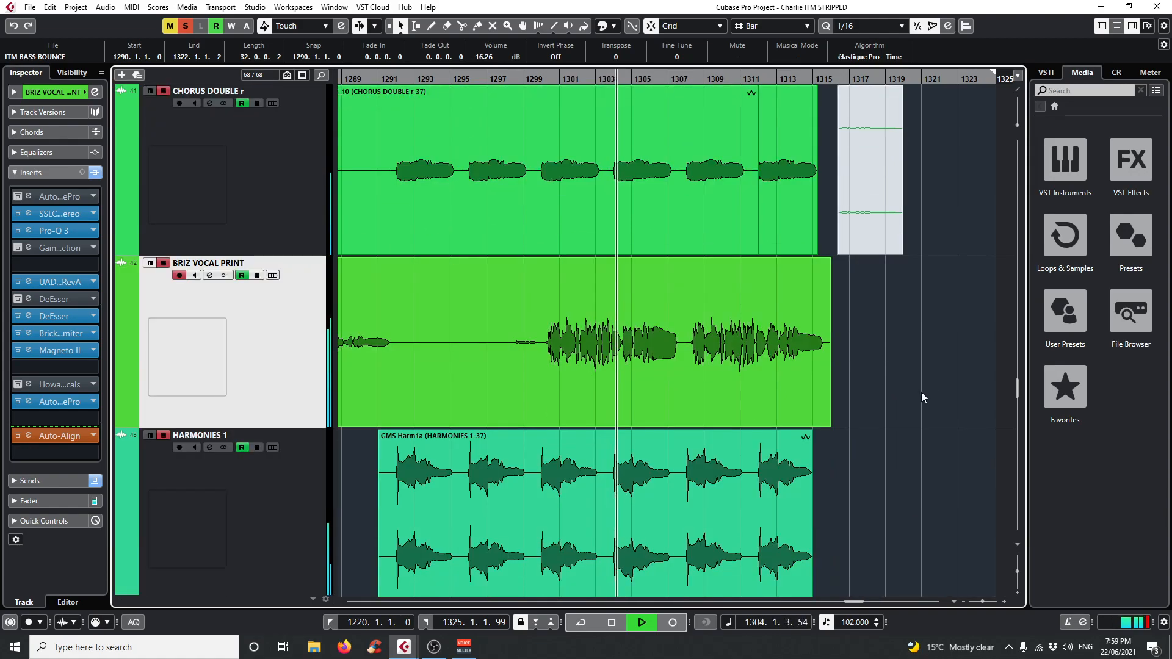
Examine the HARMONIES, CHORUS DOUBLE, LEAD G 2, LEAD G 3 and strings waveforms in the final section during playback.
scroll(915, 396, down, 2)
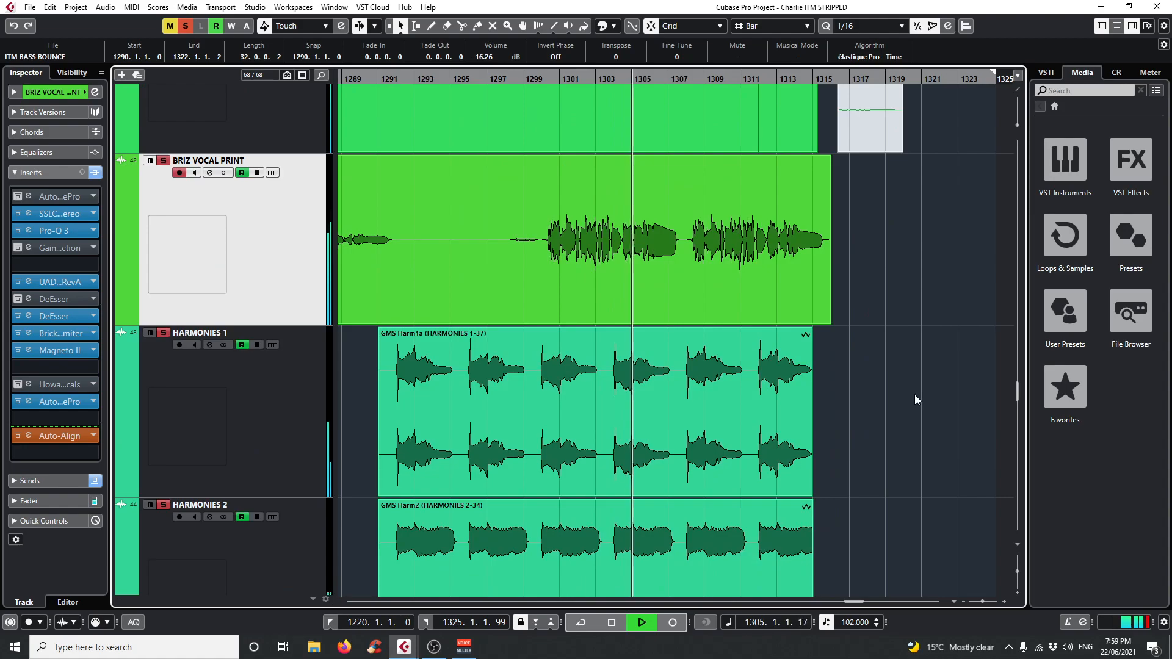
scroll(914, 395, down, 6)
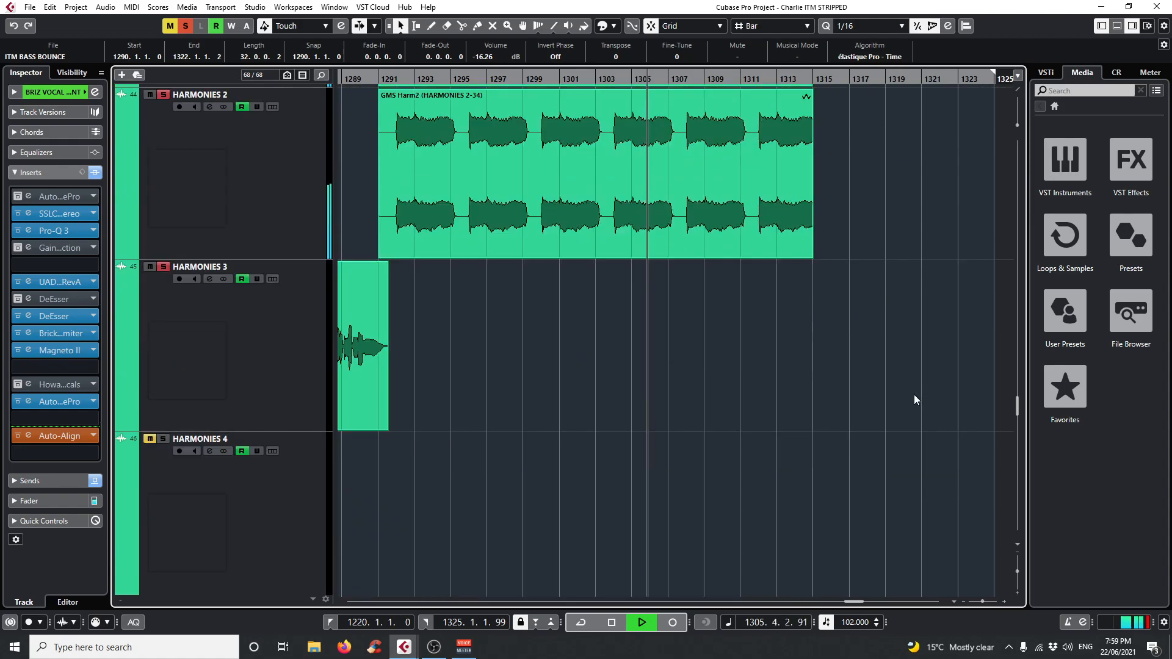
scroll(914, 395, down, 4)
scroll(911, 420, up, 18)
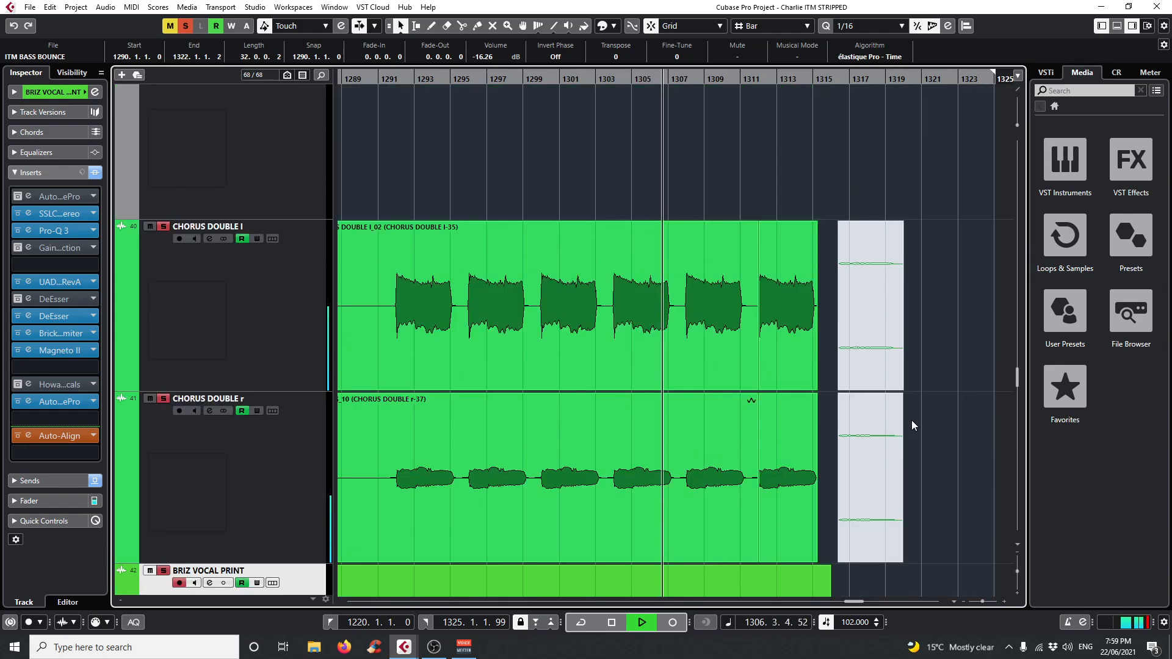
scroll(913, 421, up, 20)
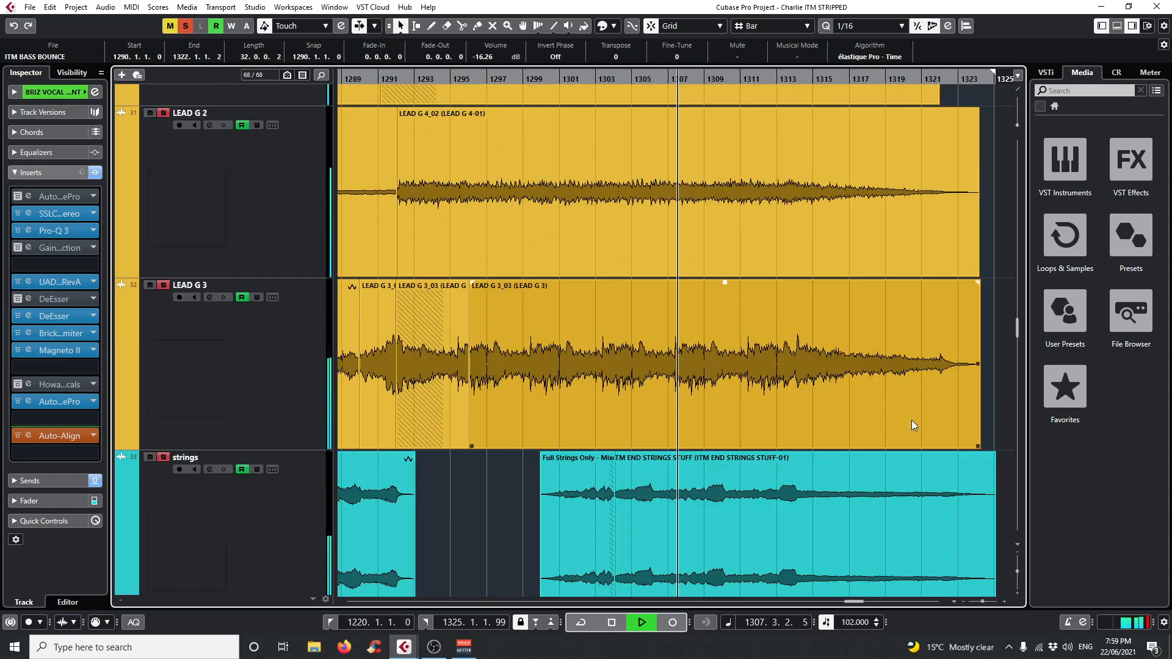
click(489, 463)
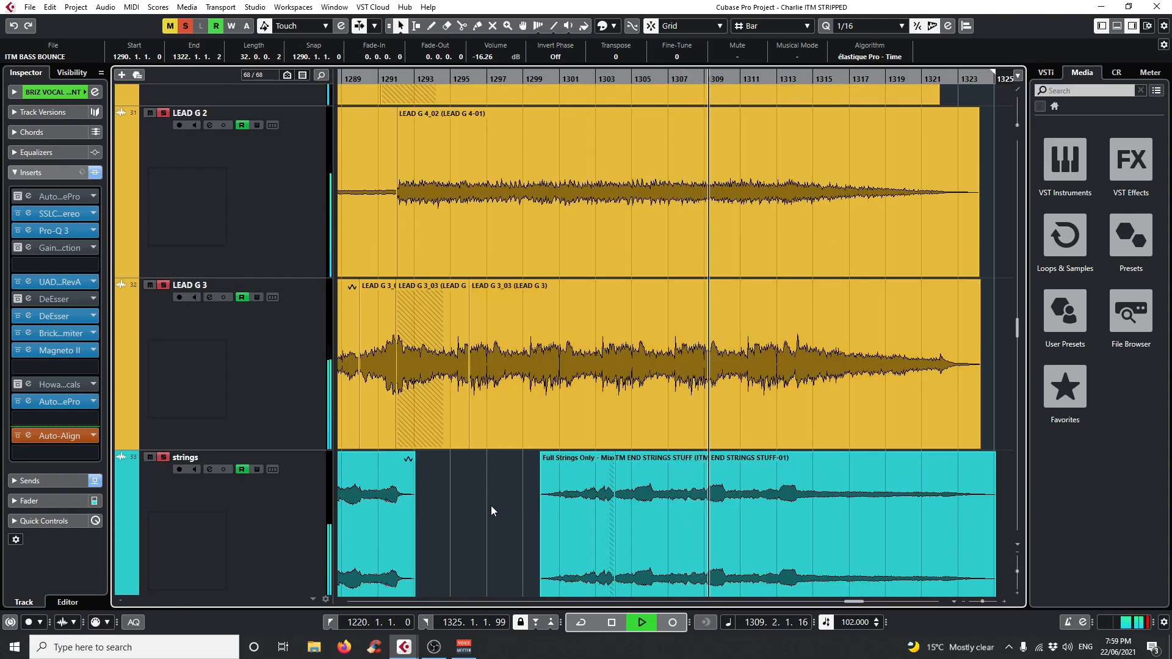
scroll(491, 505, down, 5)
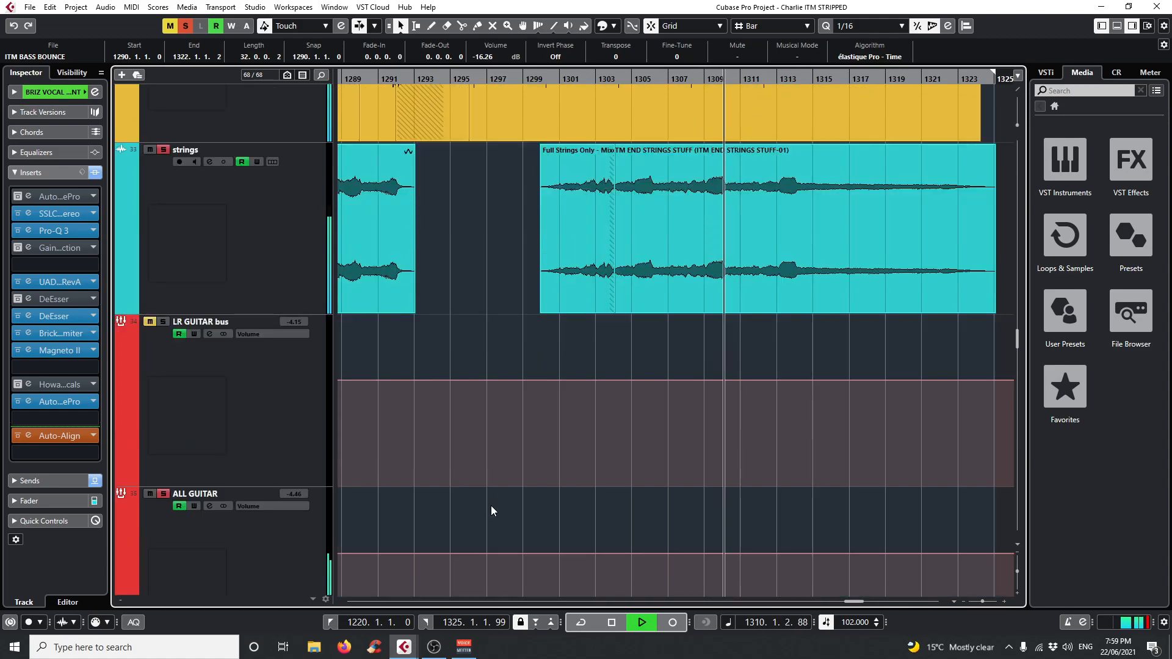
Deactivate solo on all tracks during playback and switch to OBS.
click(185, 26)
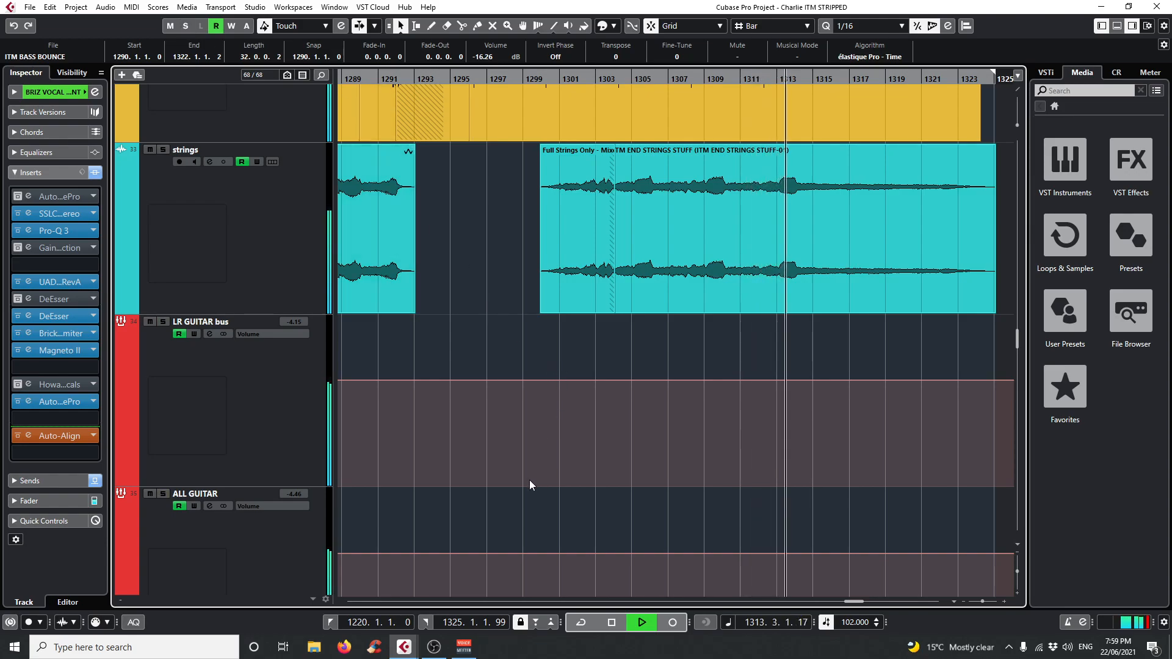
click(435, 646)
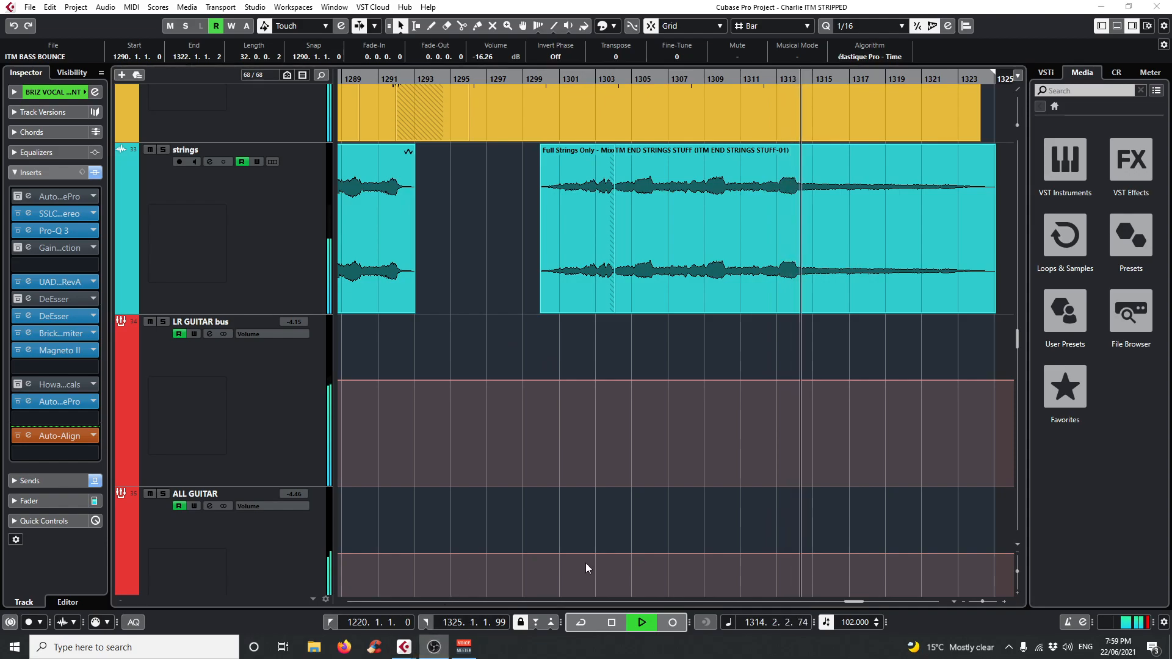